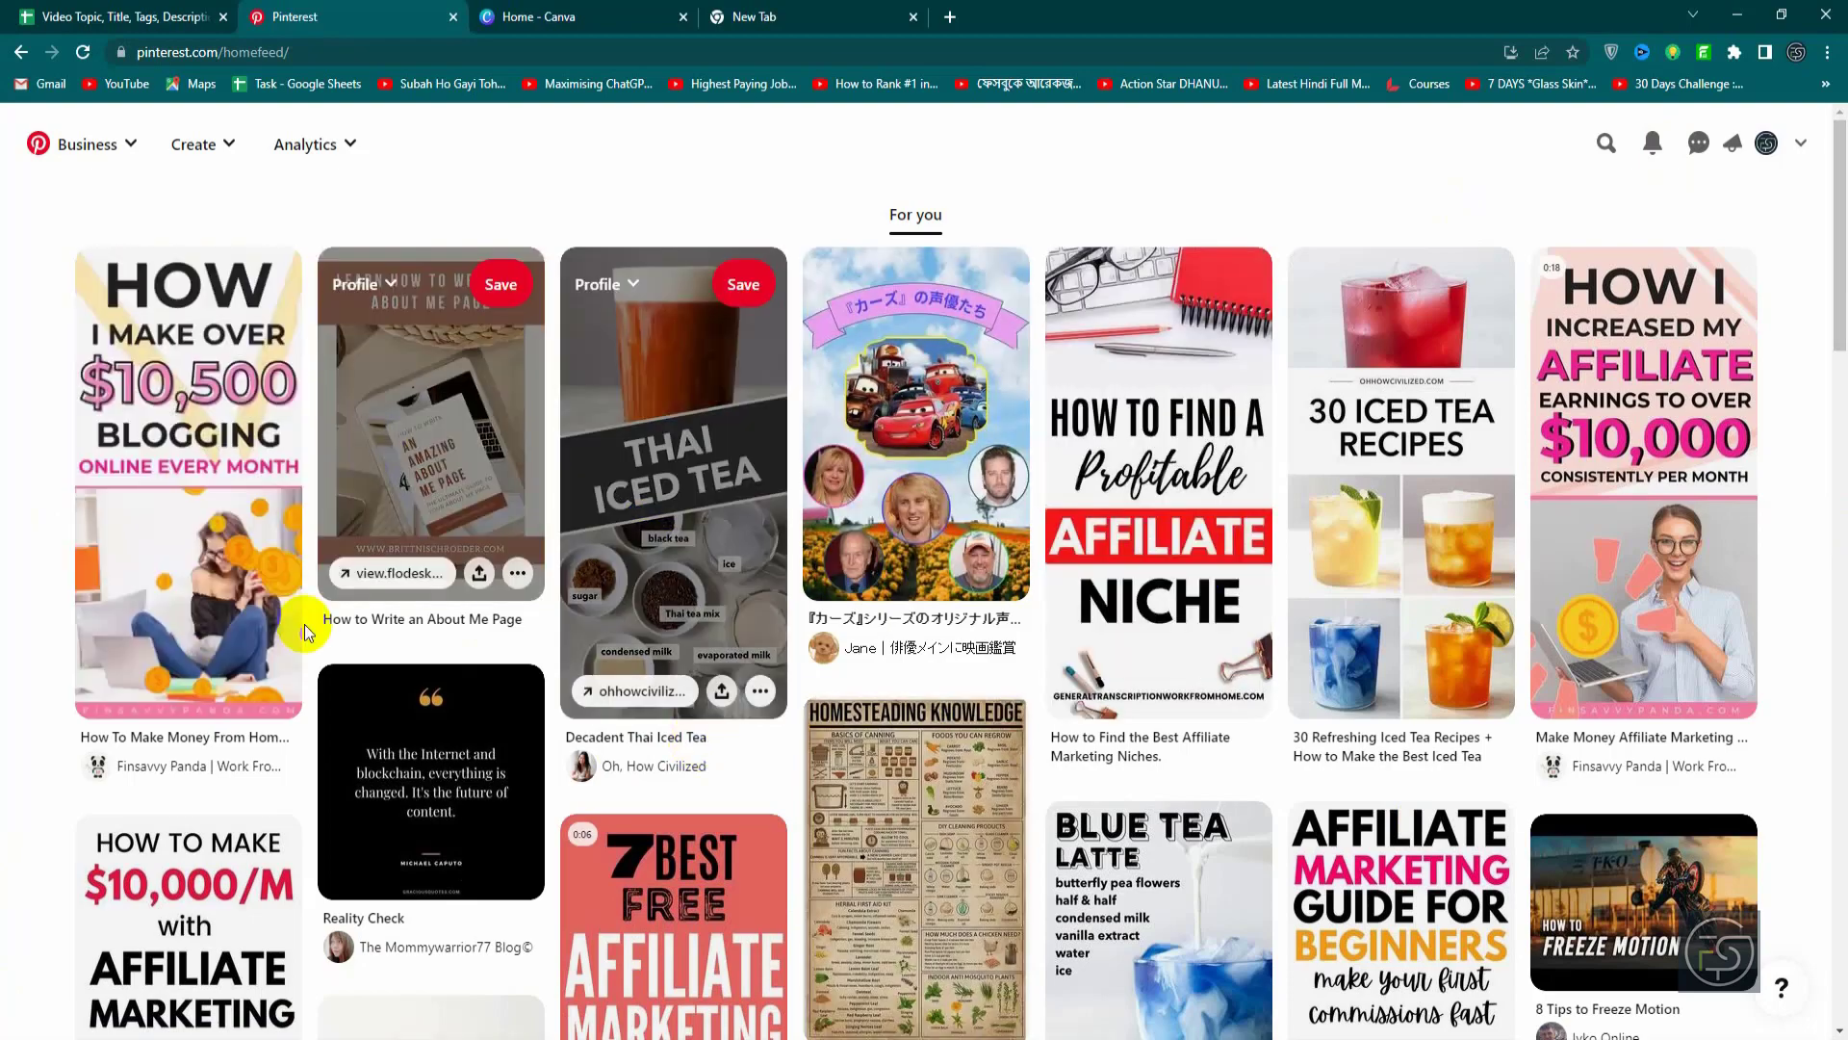
# Step: Search Pinterest for "keto diet" and look through the designs of the resulting pins
pyautogui.scroll(-10, 1207, 733)
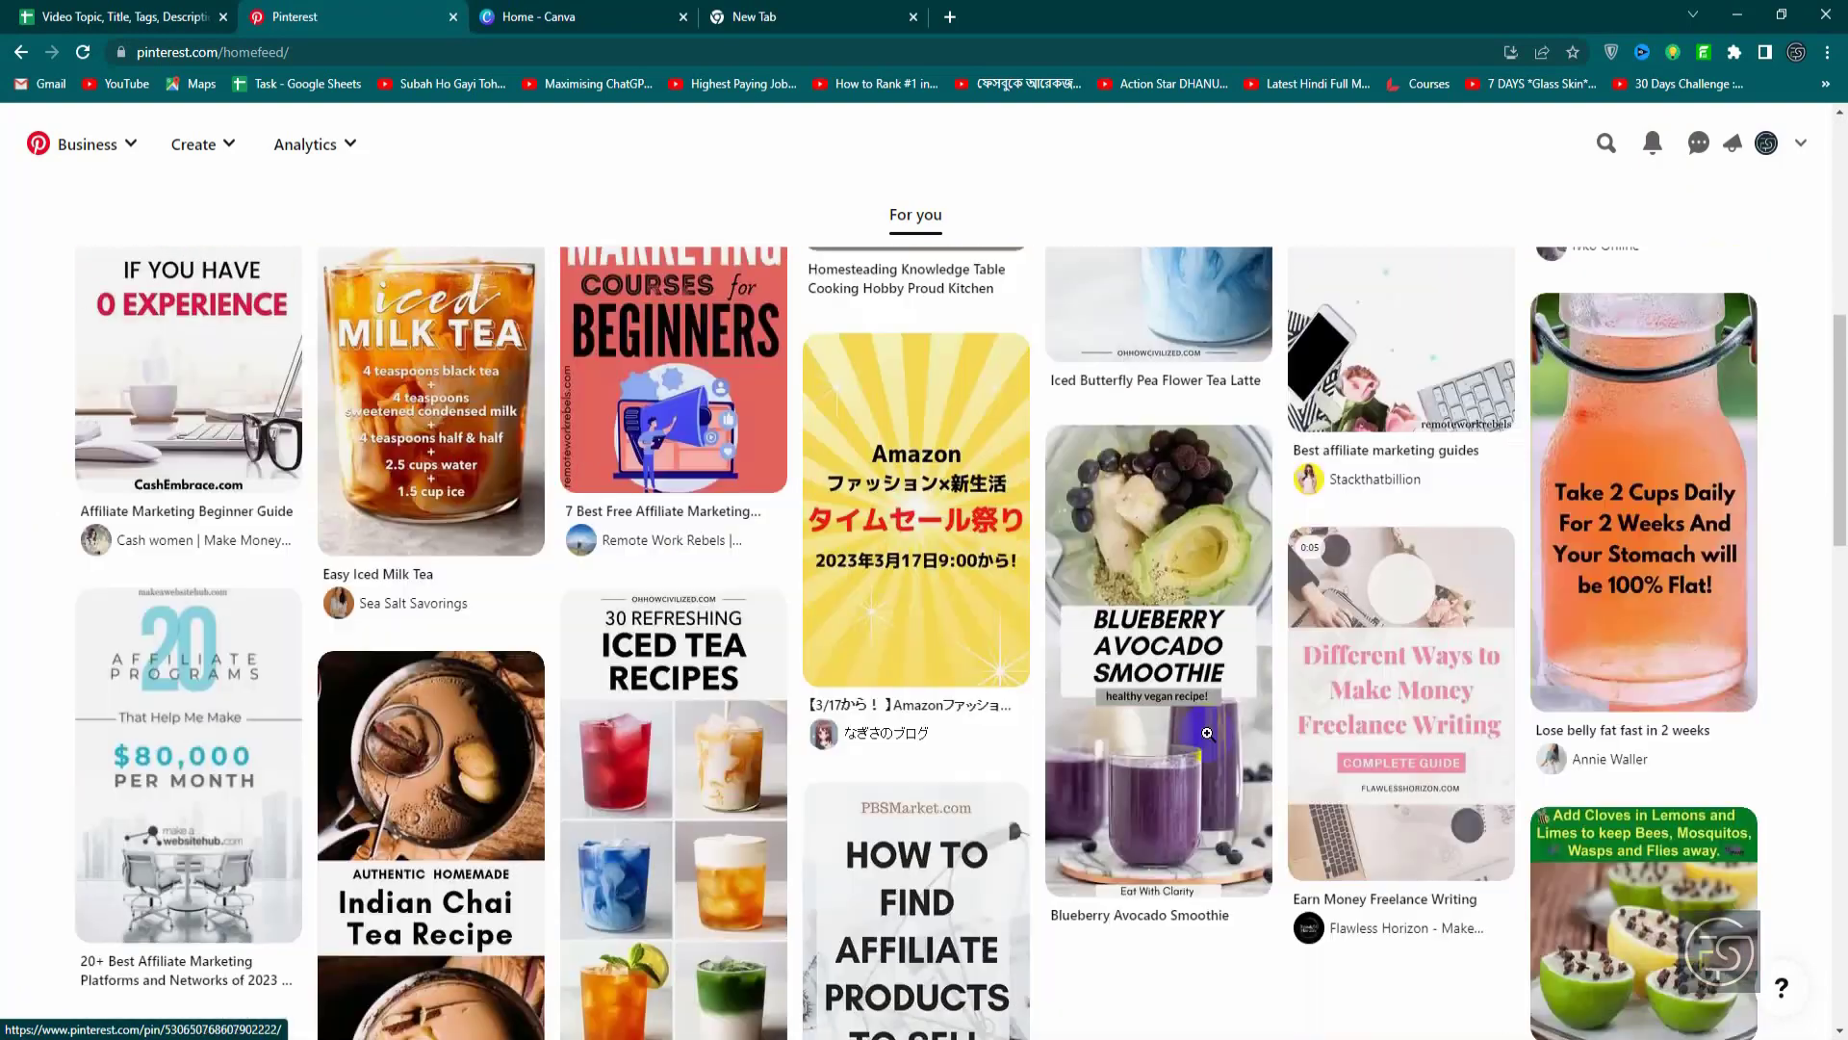
pyautogui.scroll(10, 1207, 734)
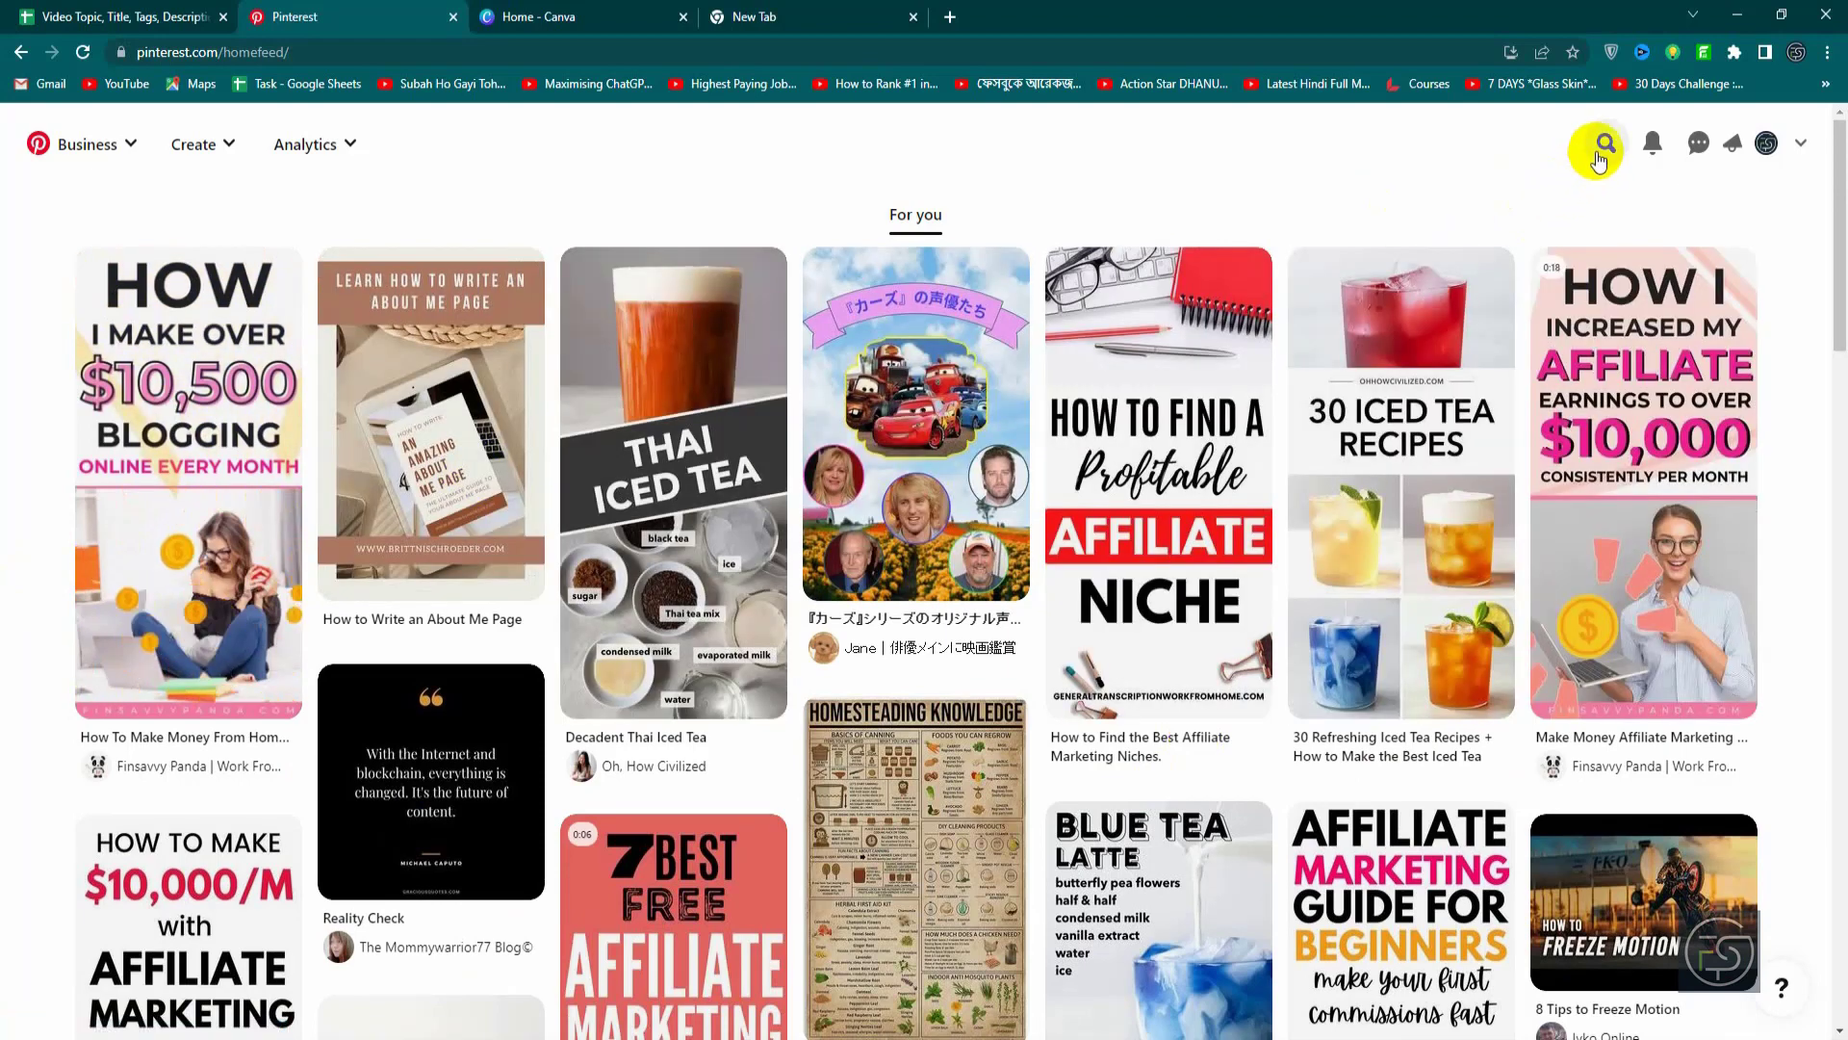
pyautogui.click(1601, 146)
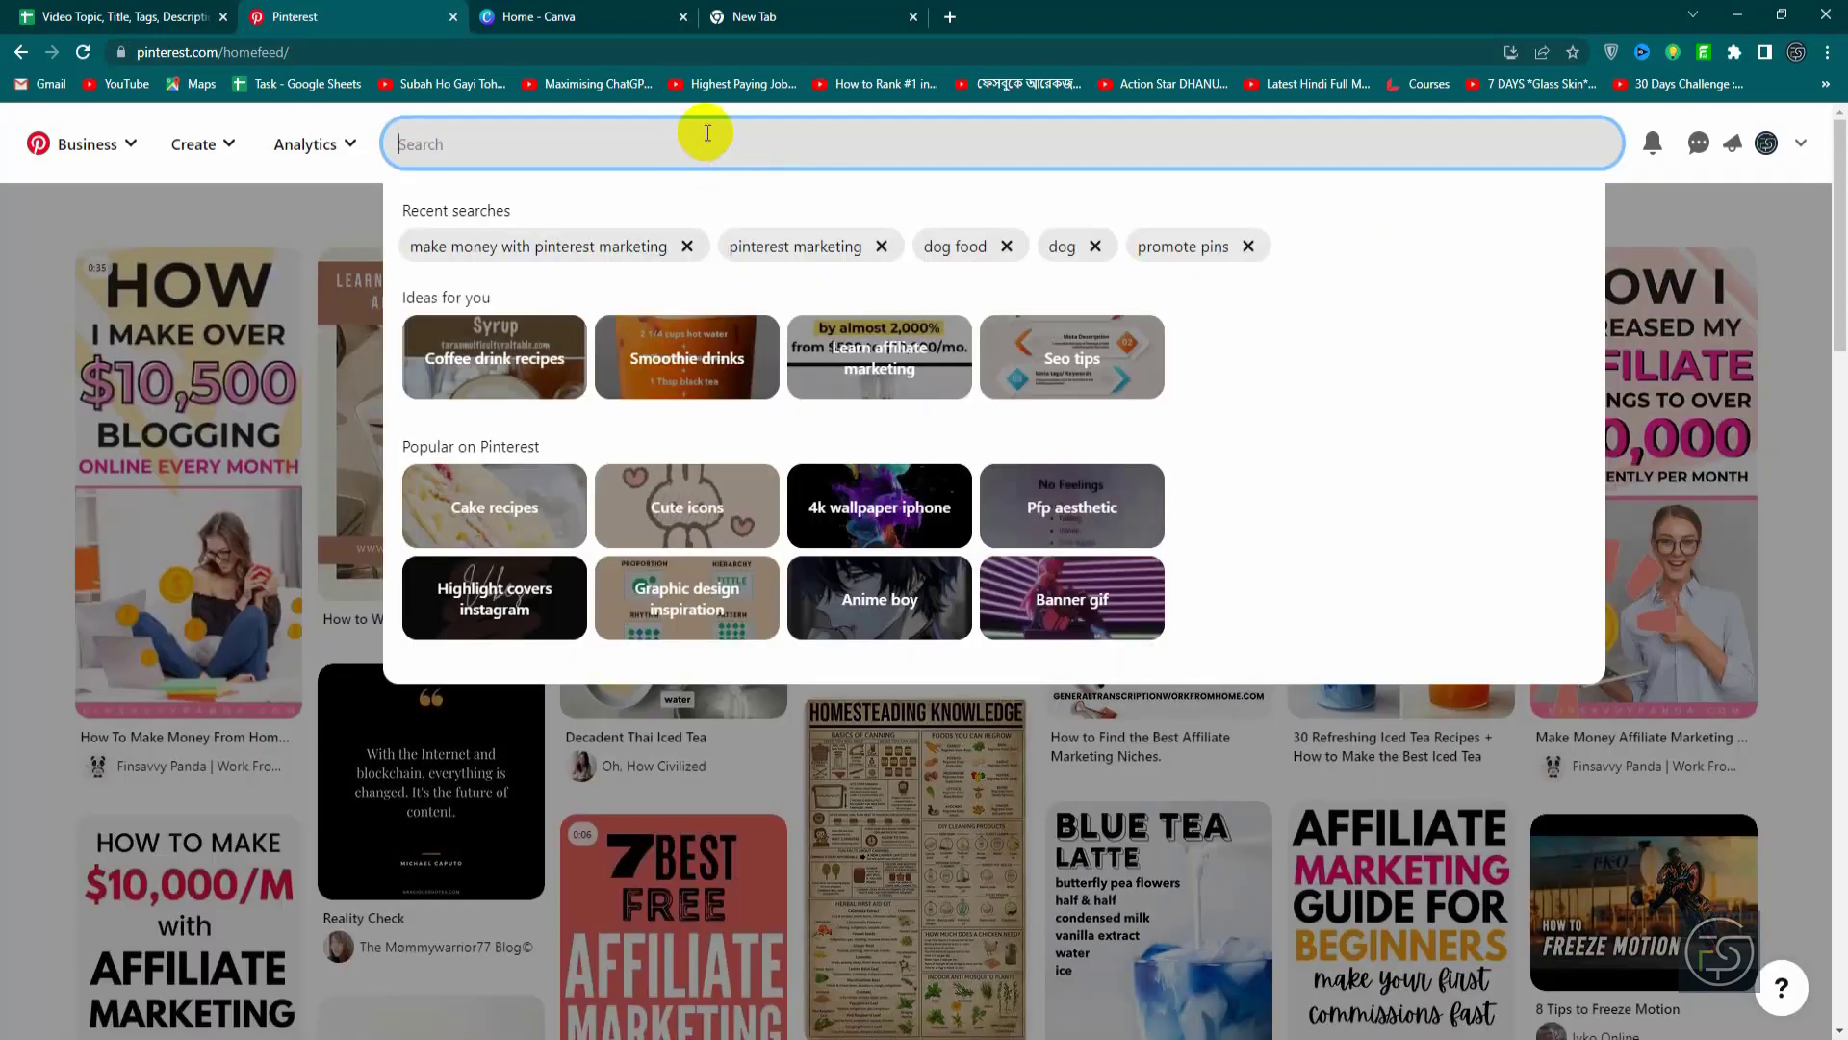
pyautogui.write('keto diet')
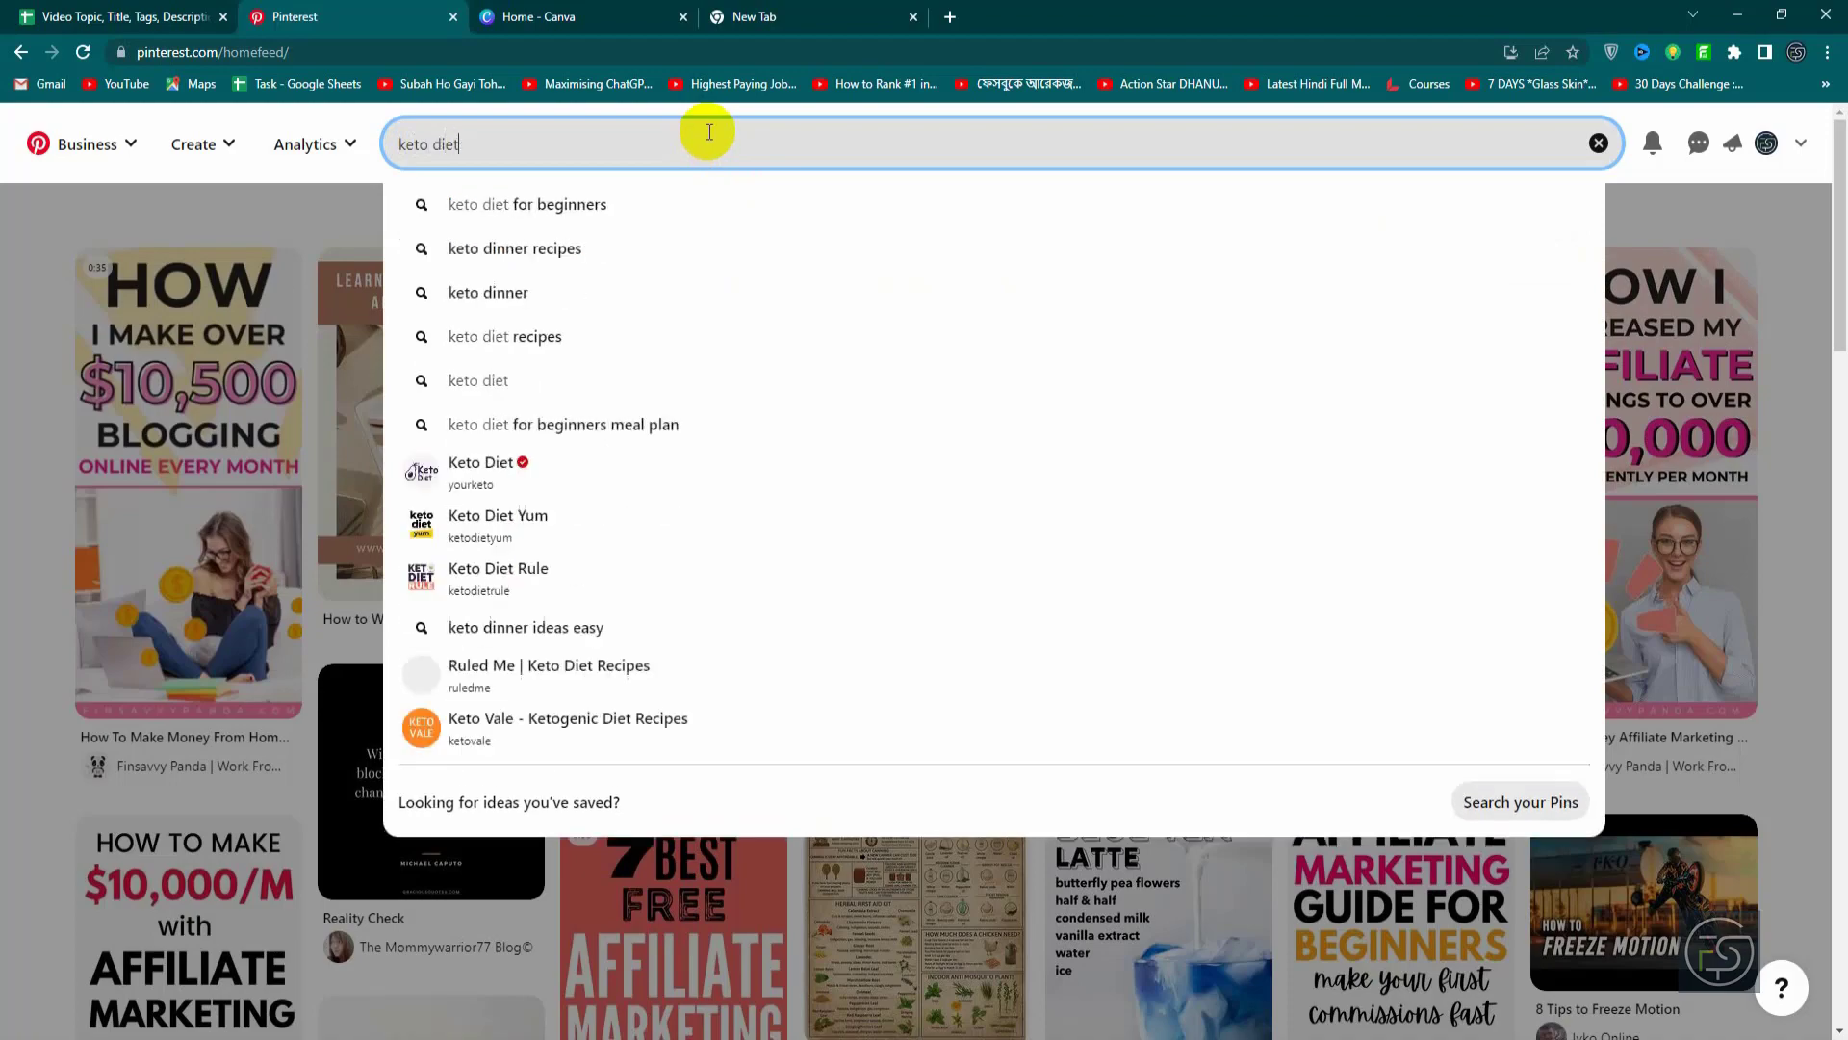
pyautogui.press('Return')
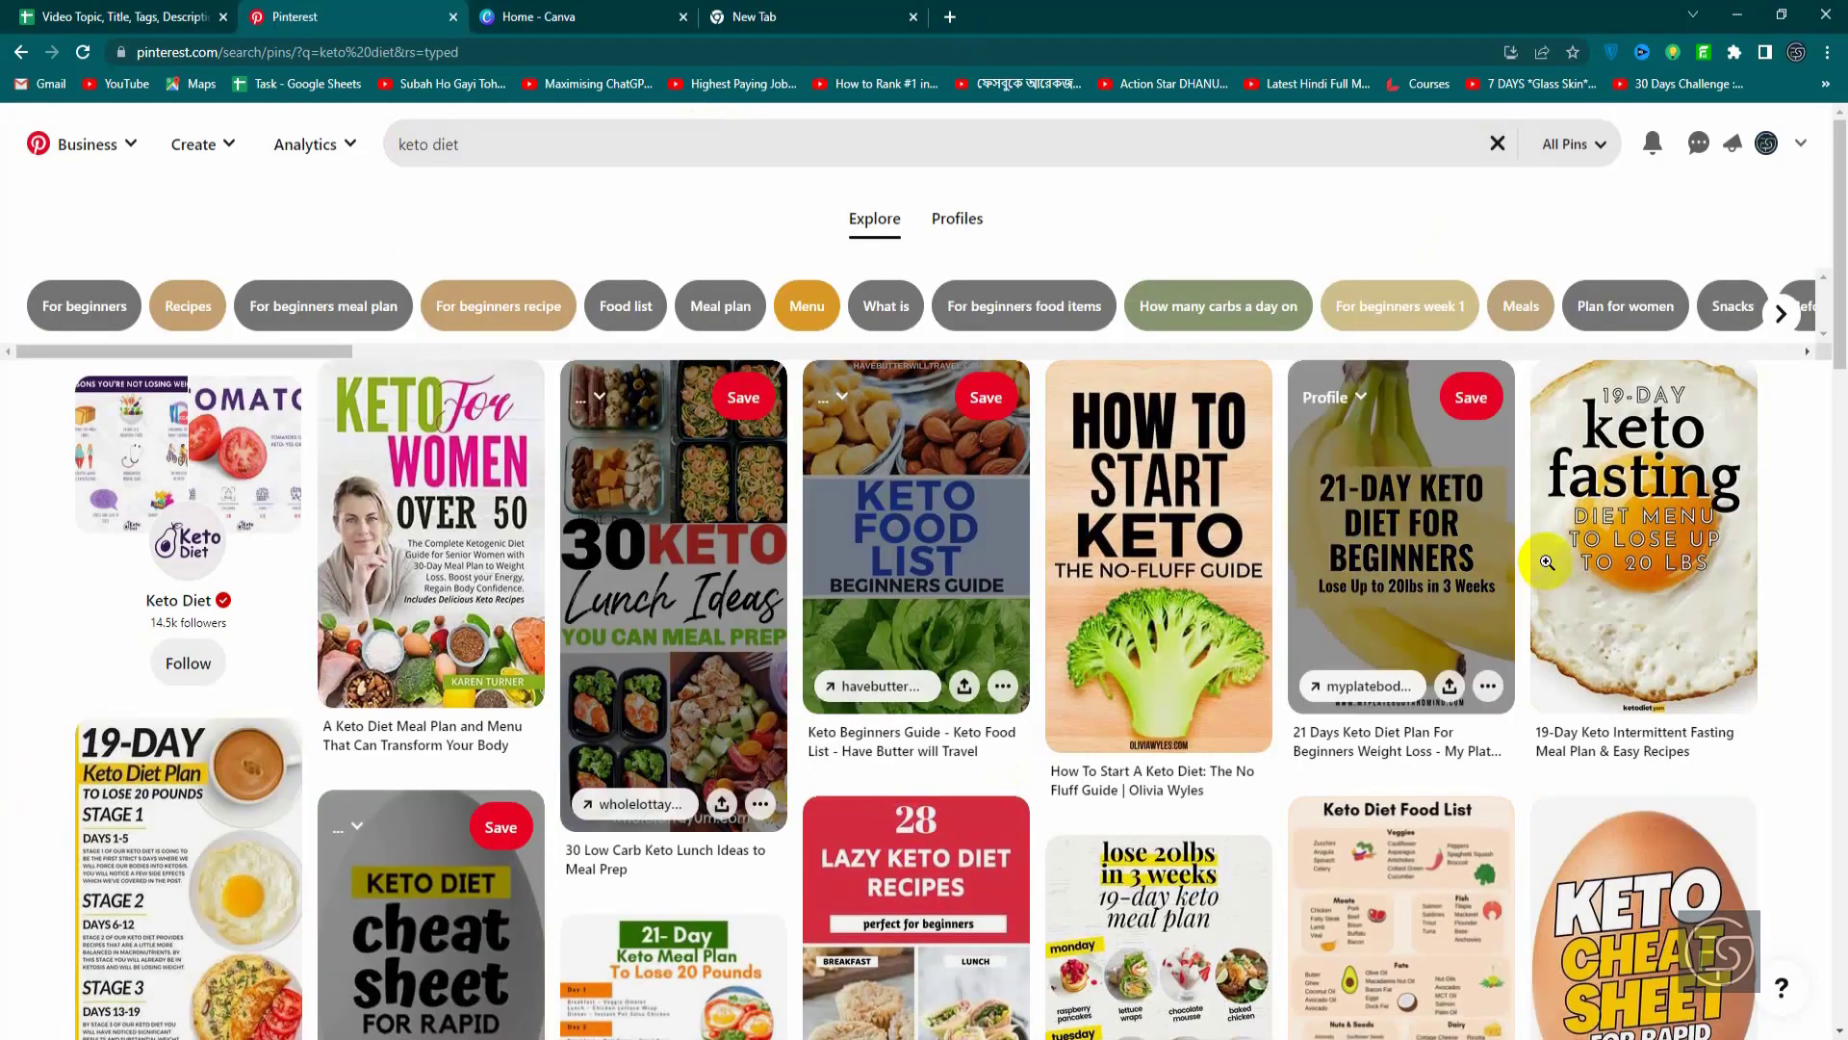
pyautogui.scroll(-2, 1168, 688)
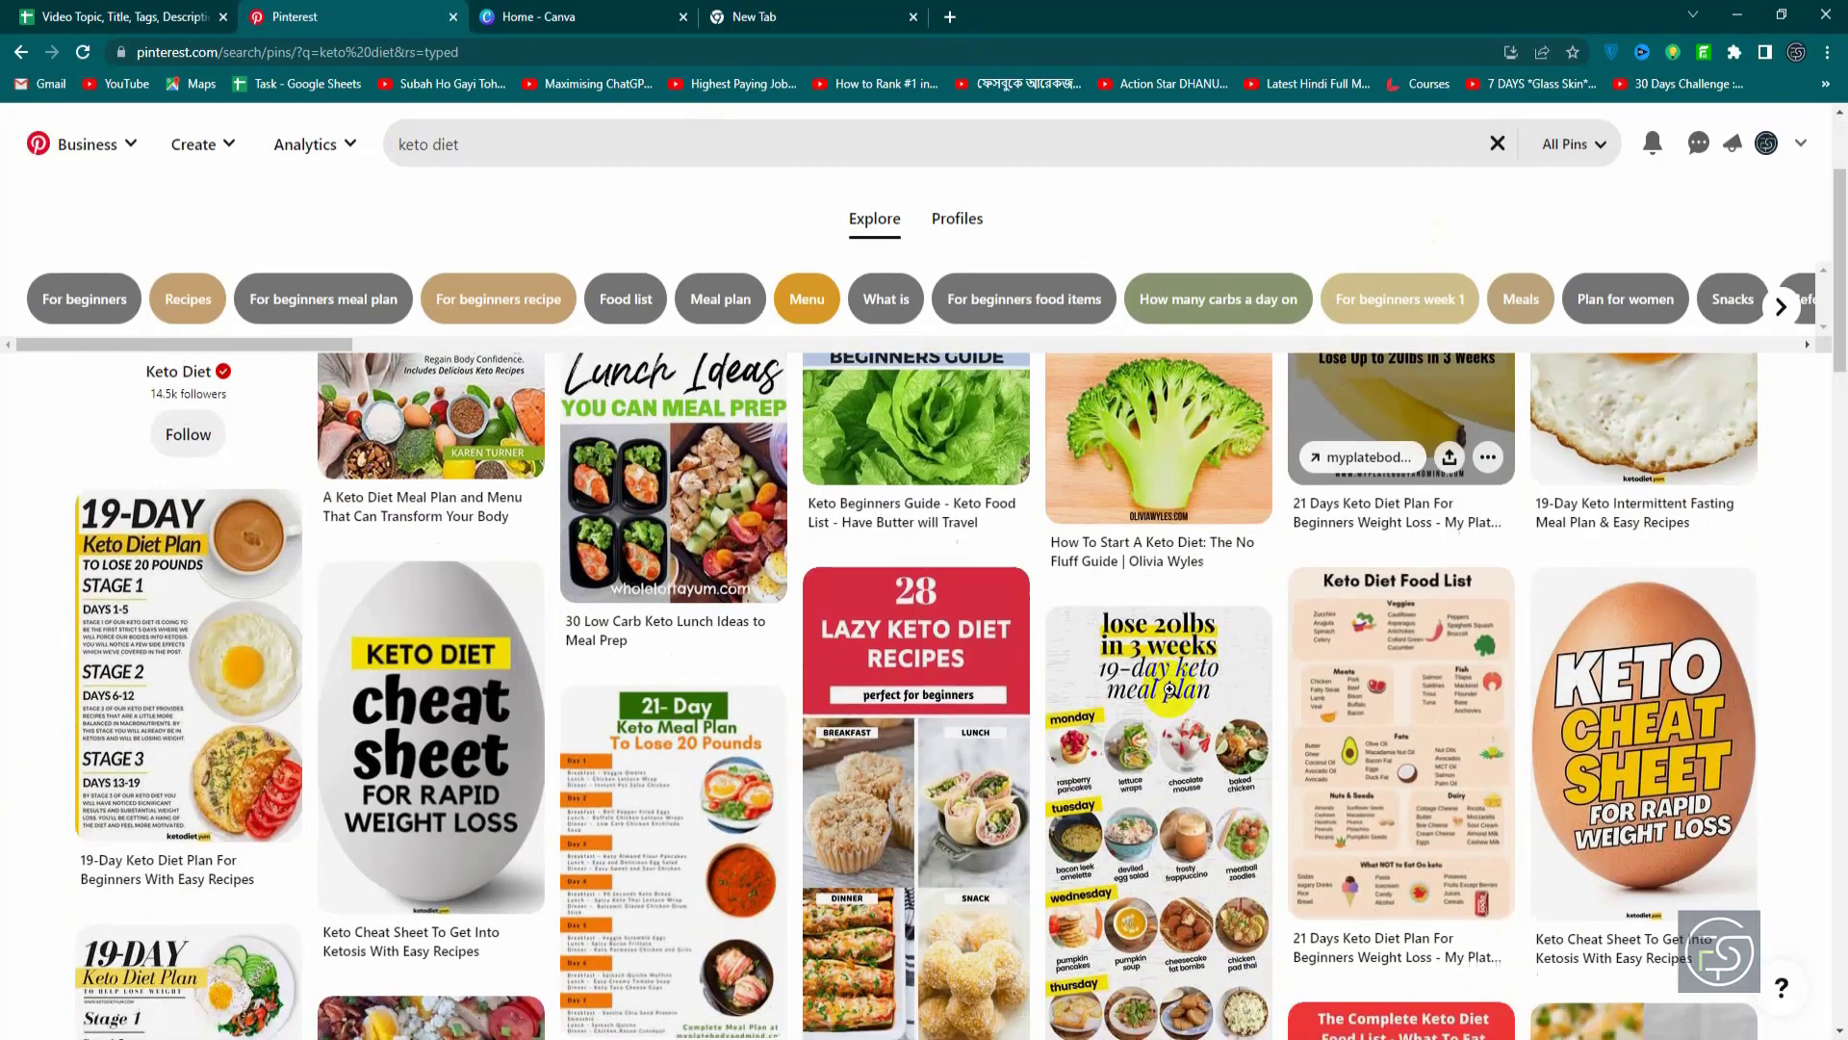
pyautogui.scroll(-2, 1167, 689)
pyautogui.scroll(-3, 1159, 746)
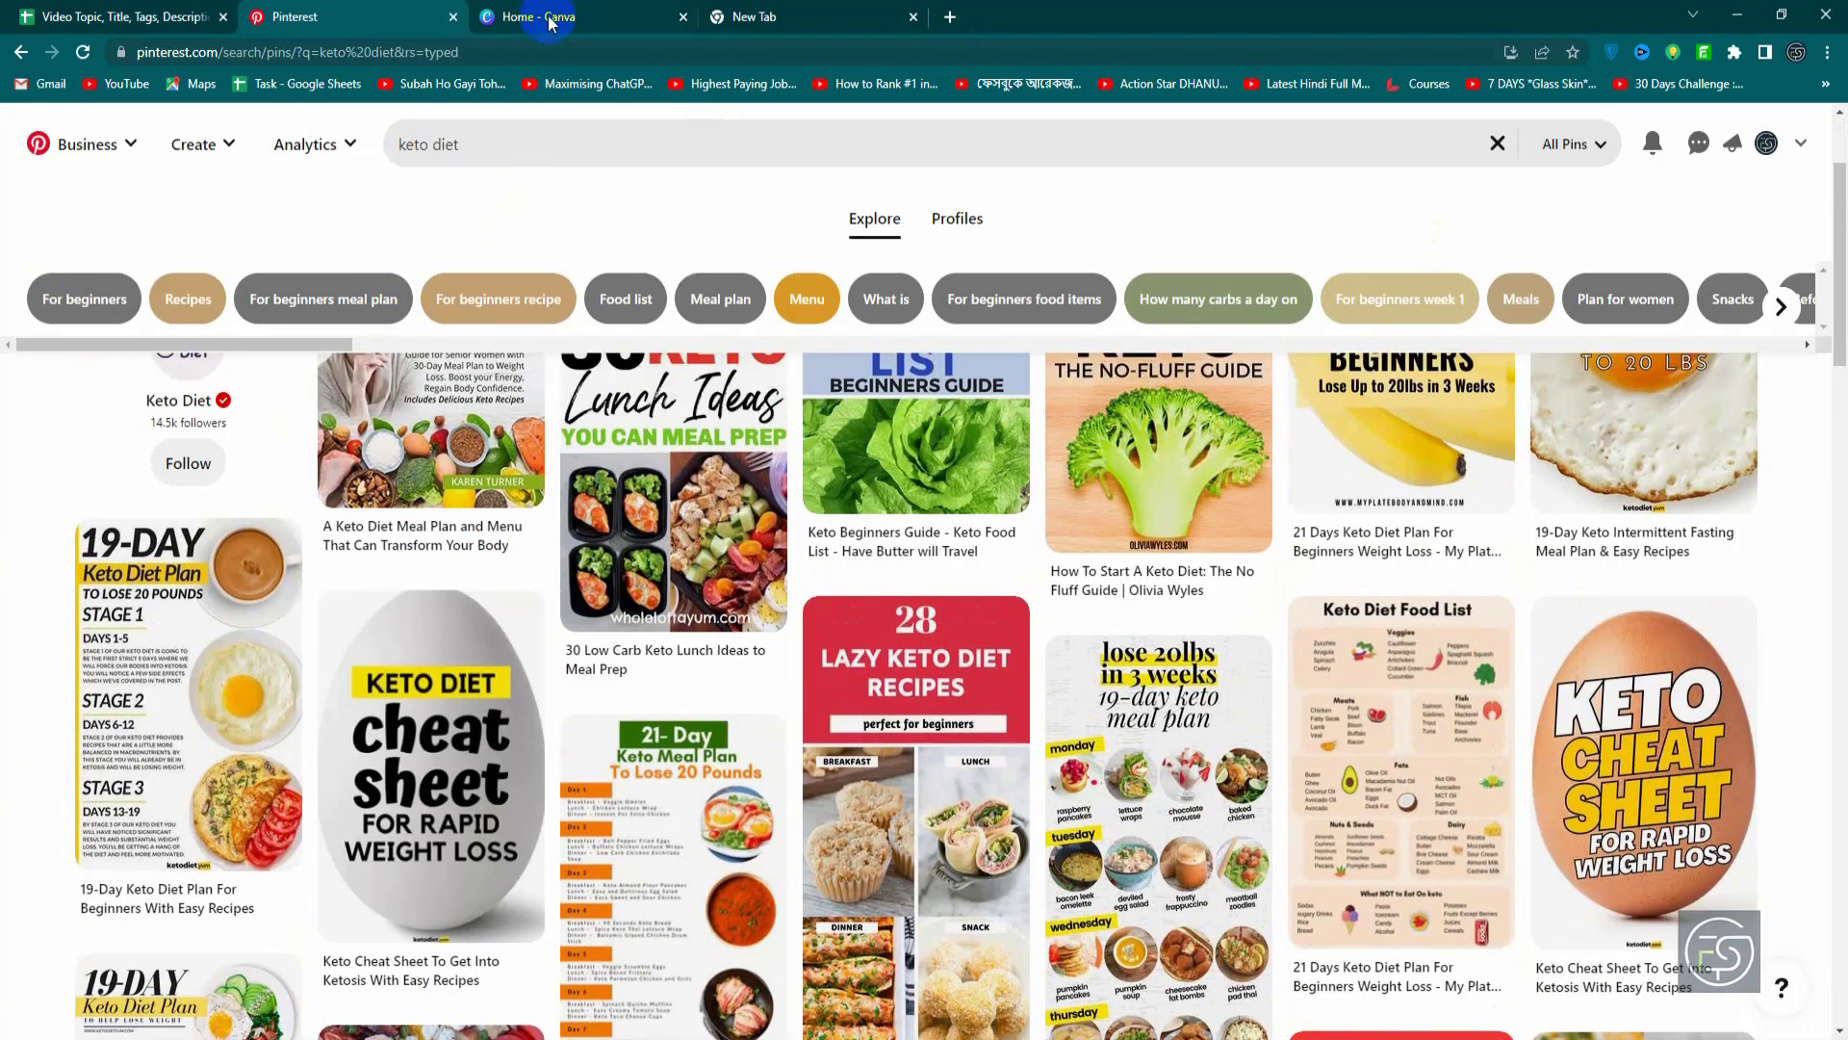
# Step: Switch to Canva and create a new custom-size design of 1080 × 1920 px
pyautogui.click(550, 20)
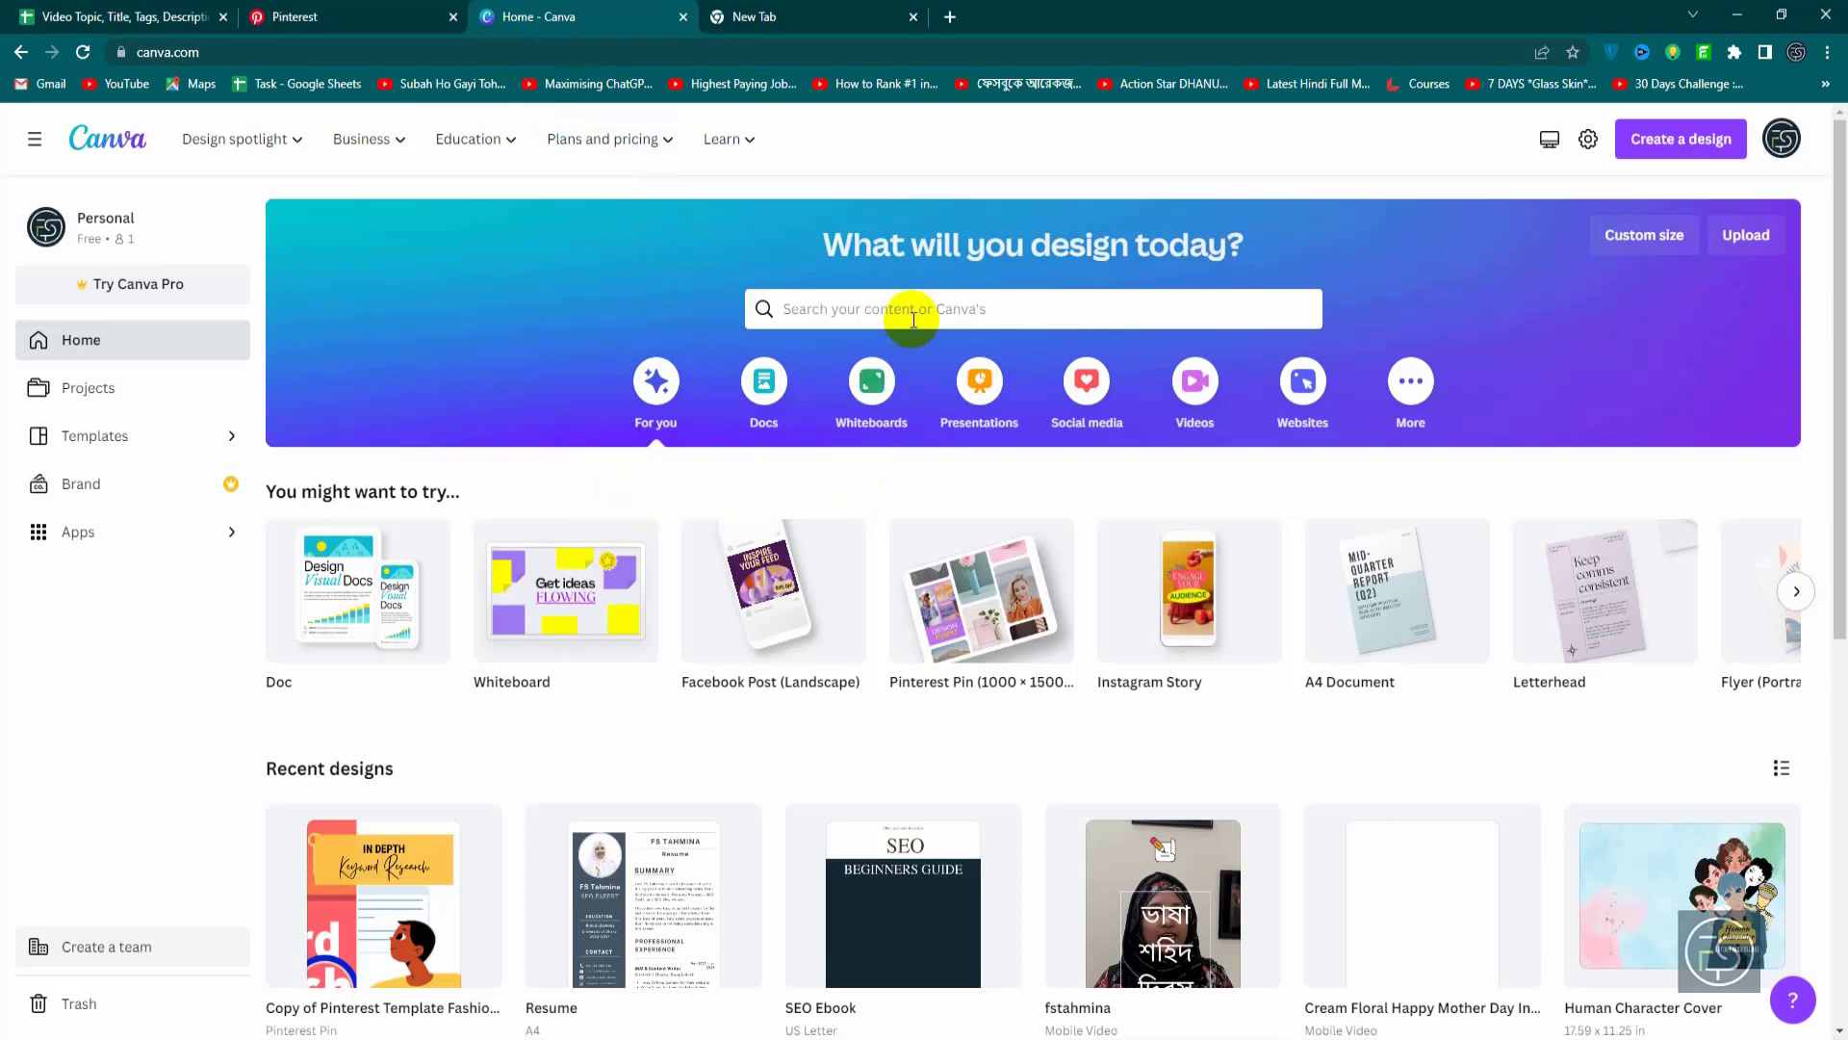
pyautogui.click(1663, 154)
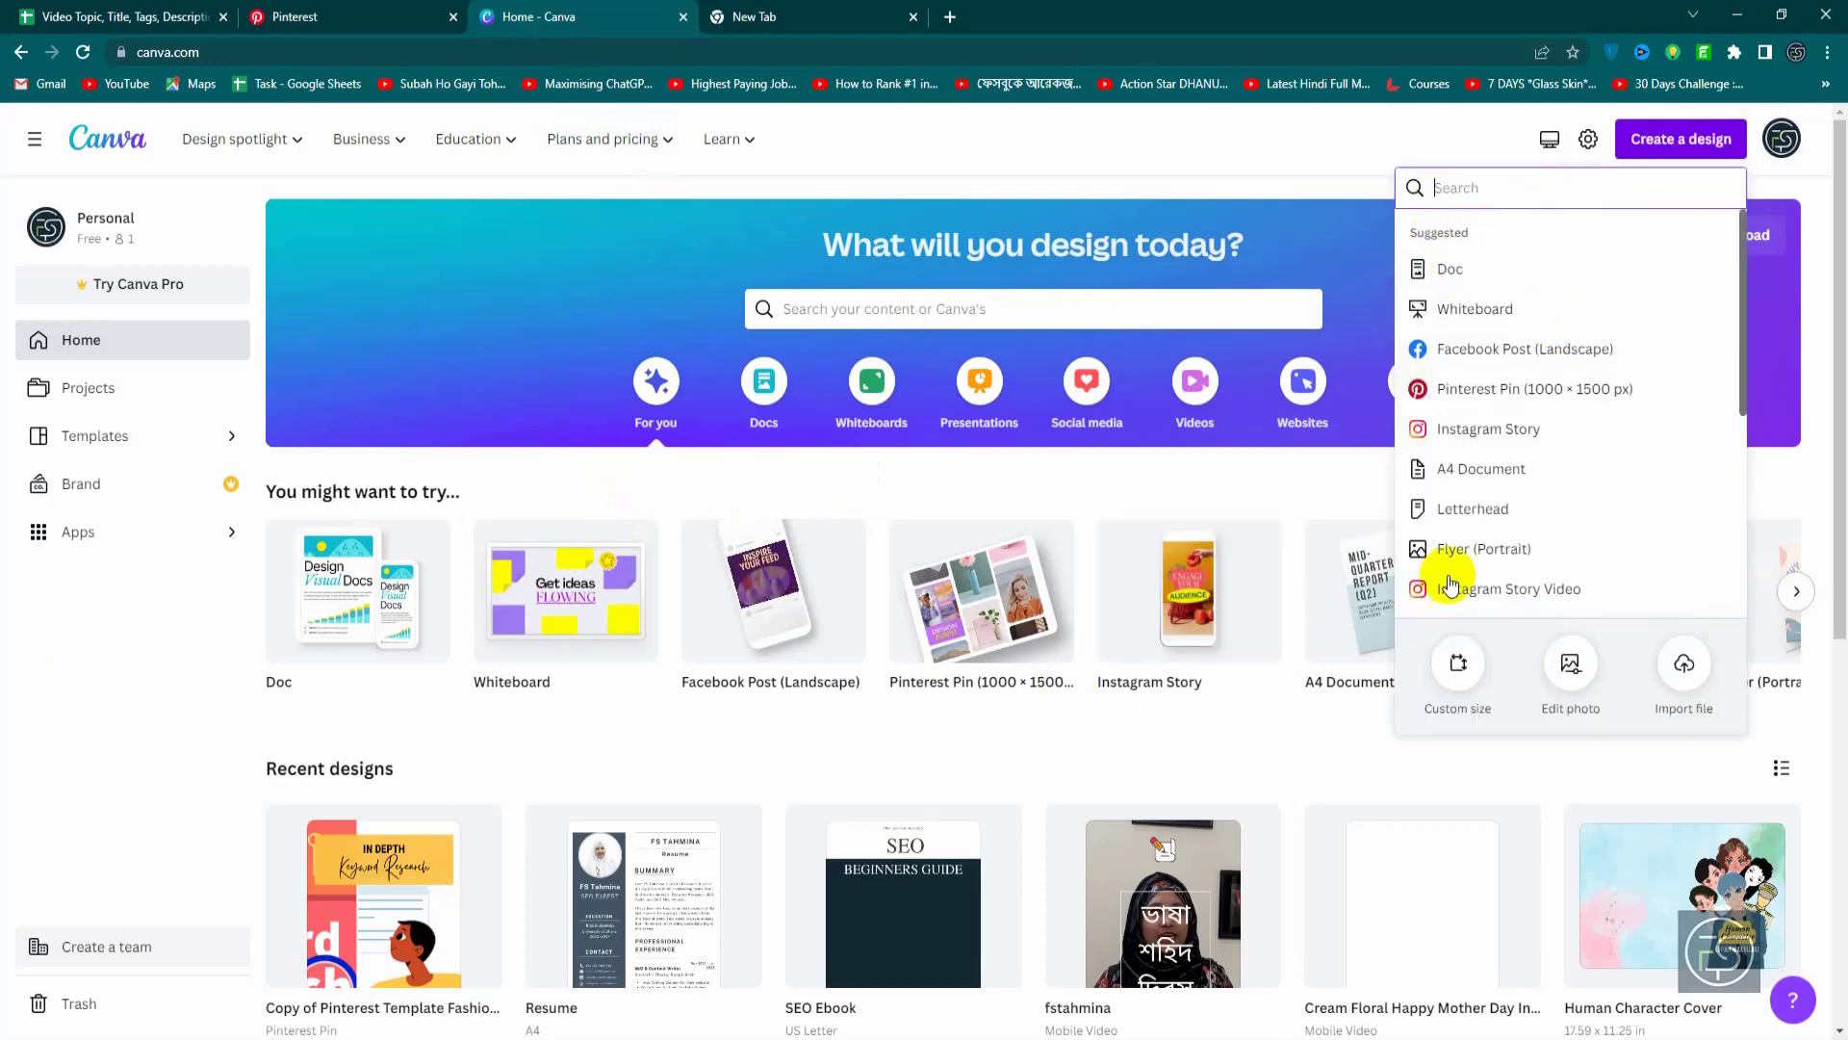
pyautogui.click(1451, 672)
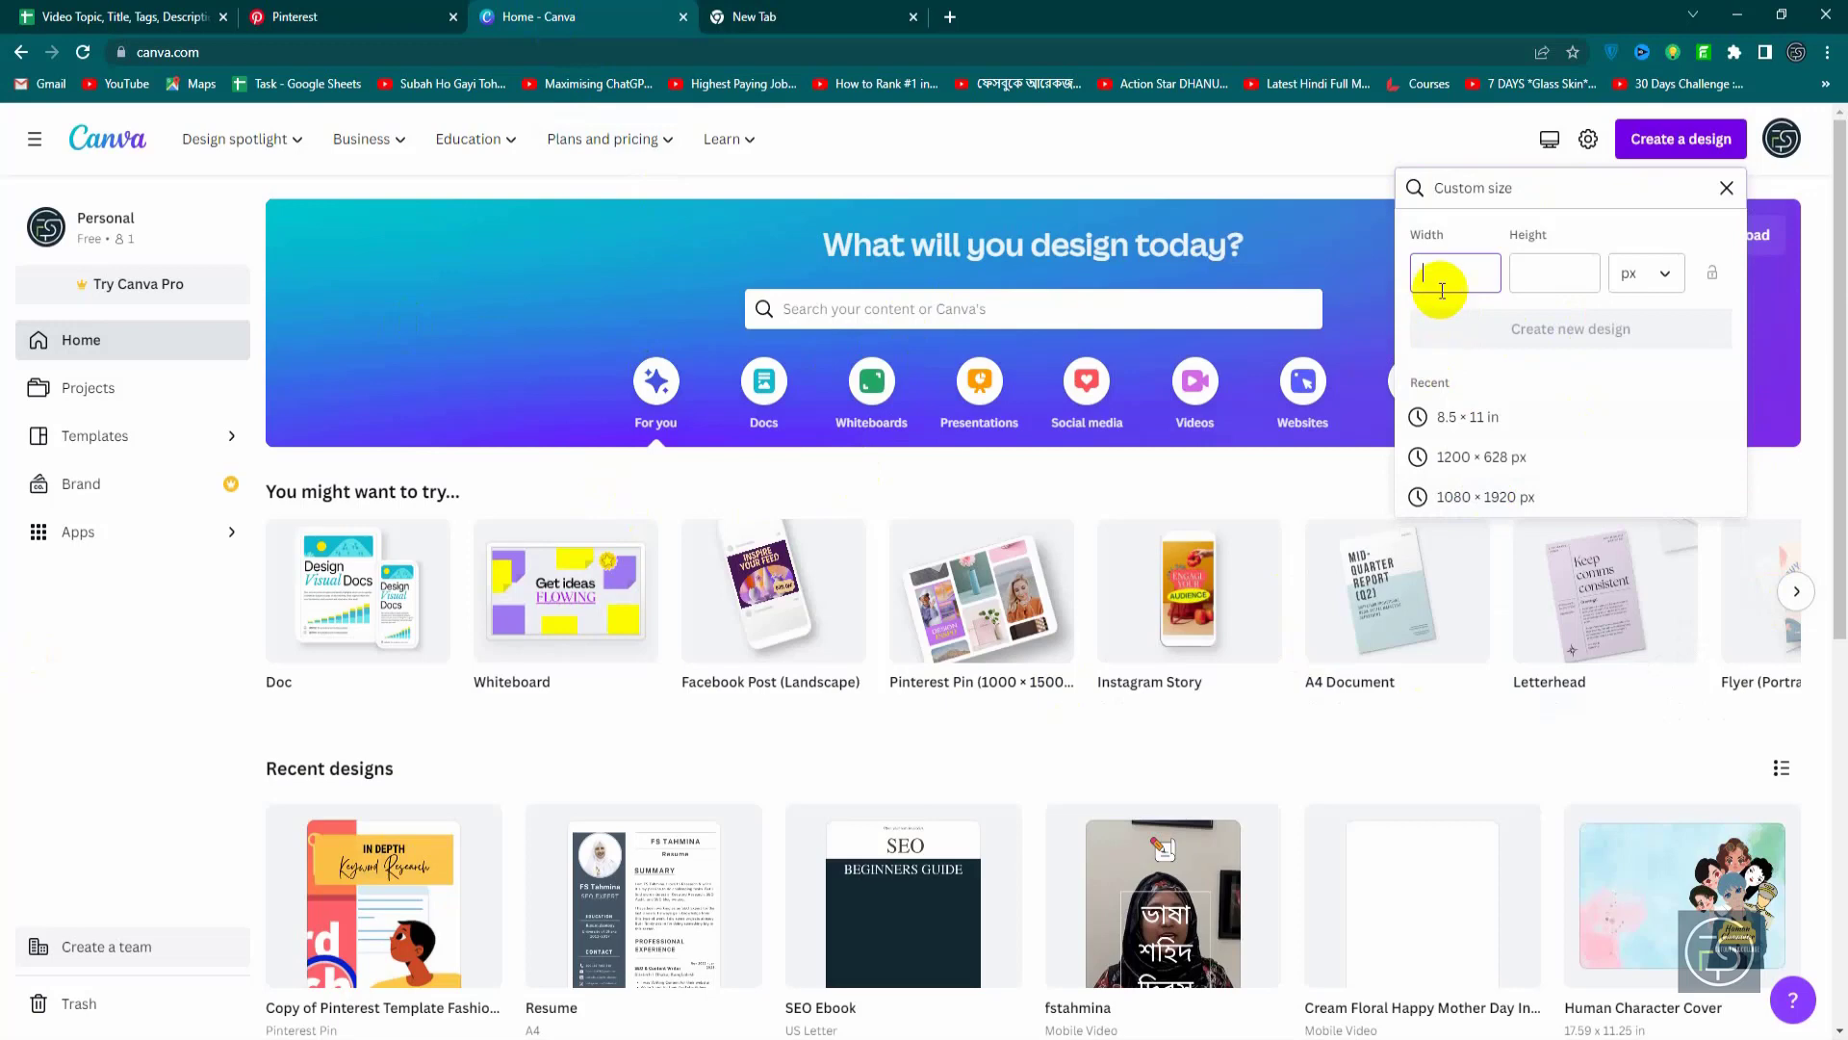
pyautogui.write('1080')
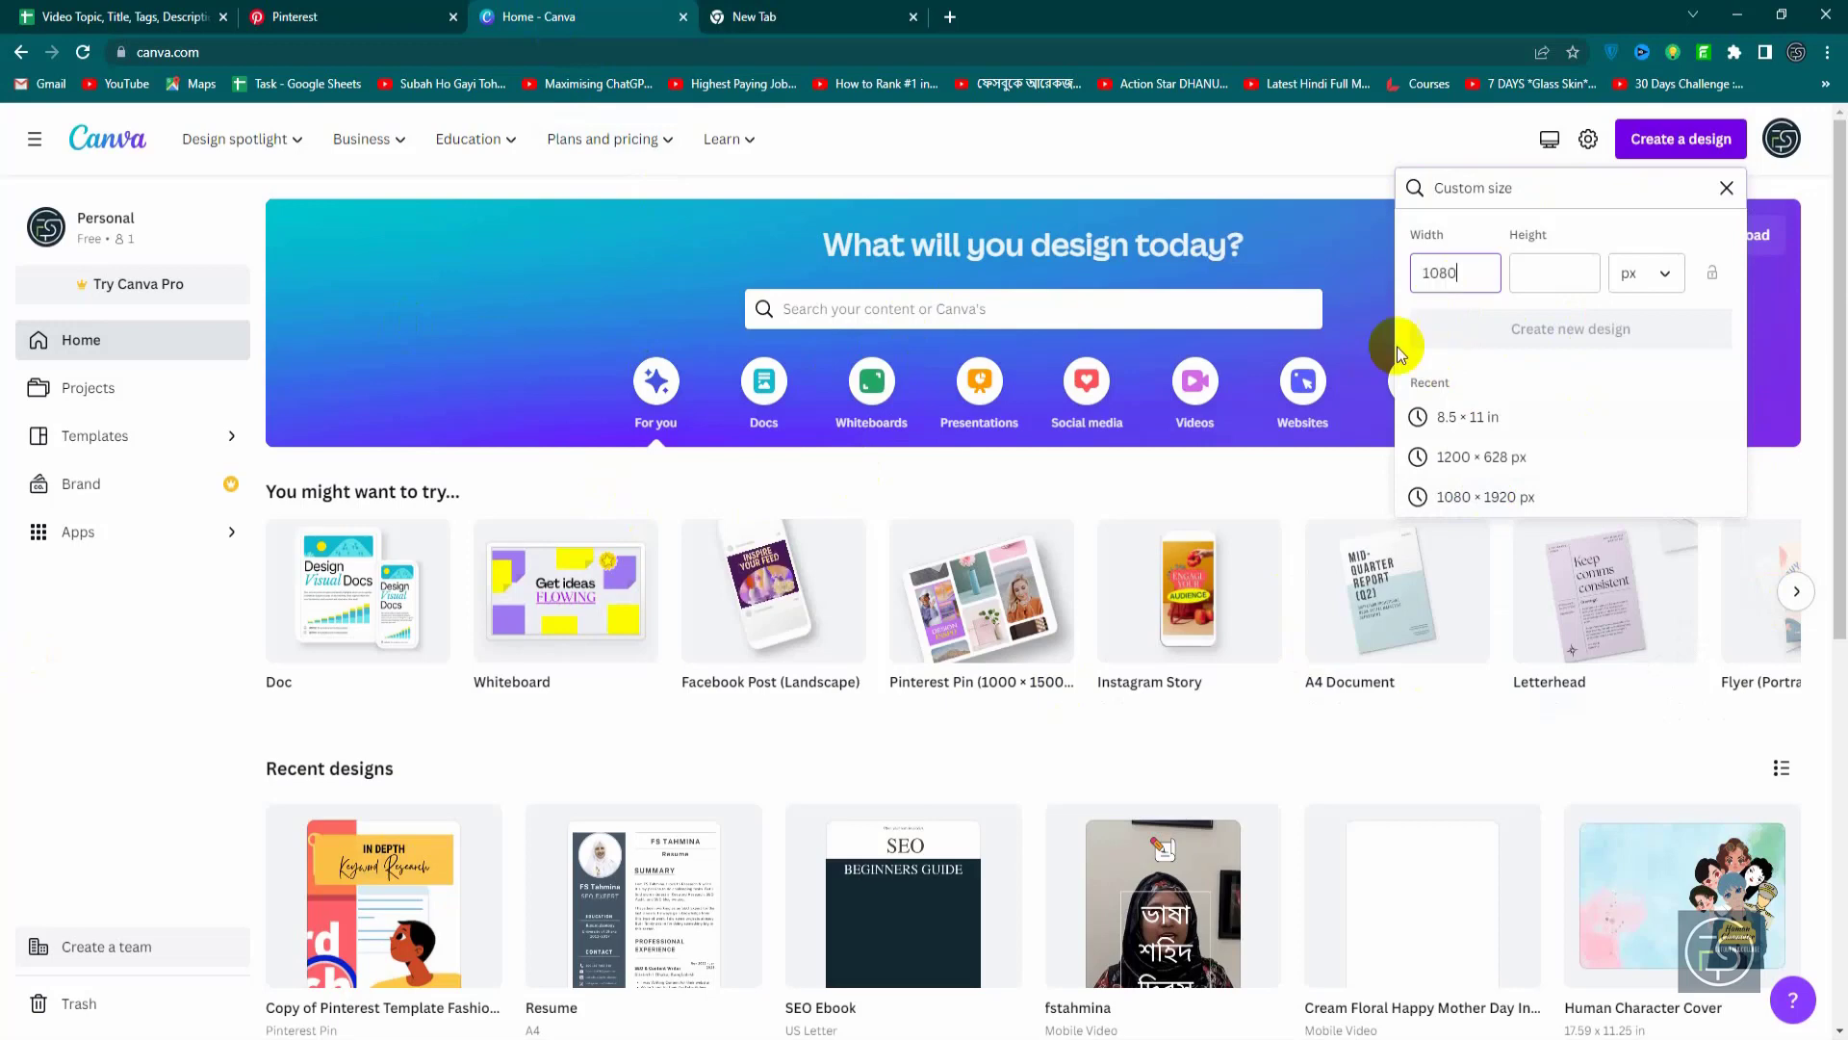
pyautogui.click(1559, 278)
pyautogui.write('1920')
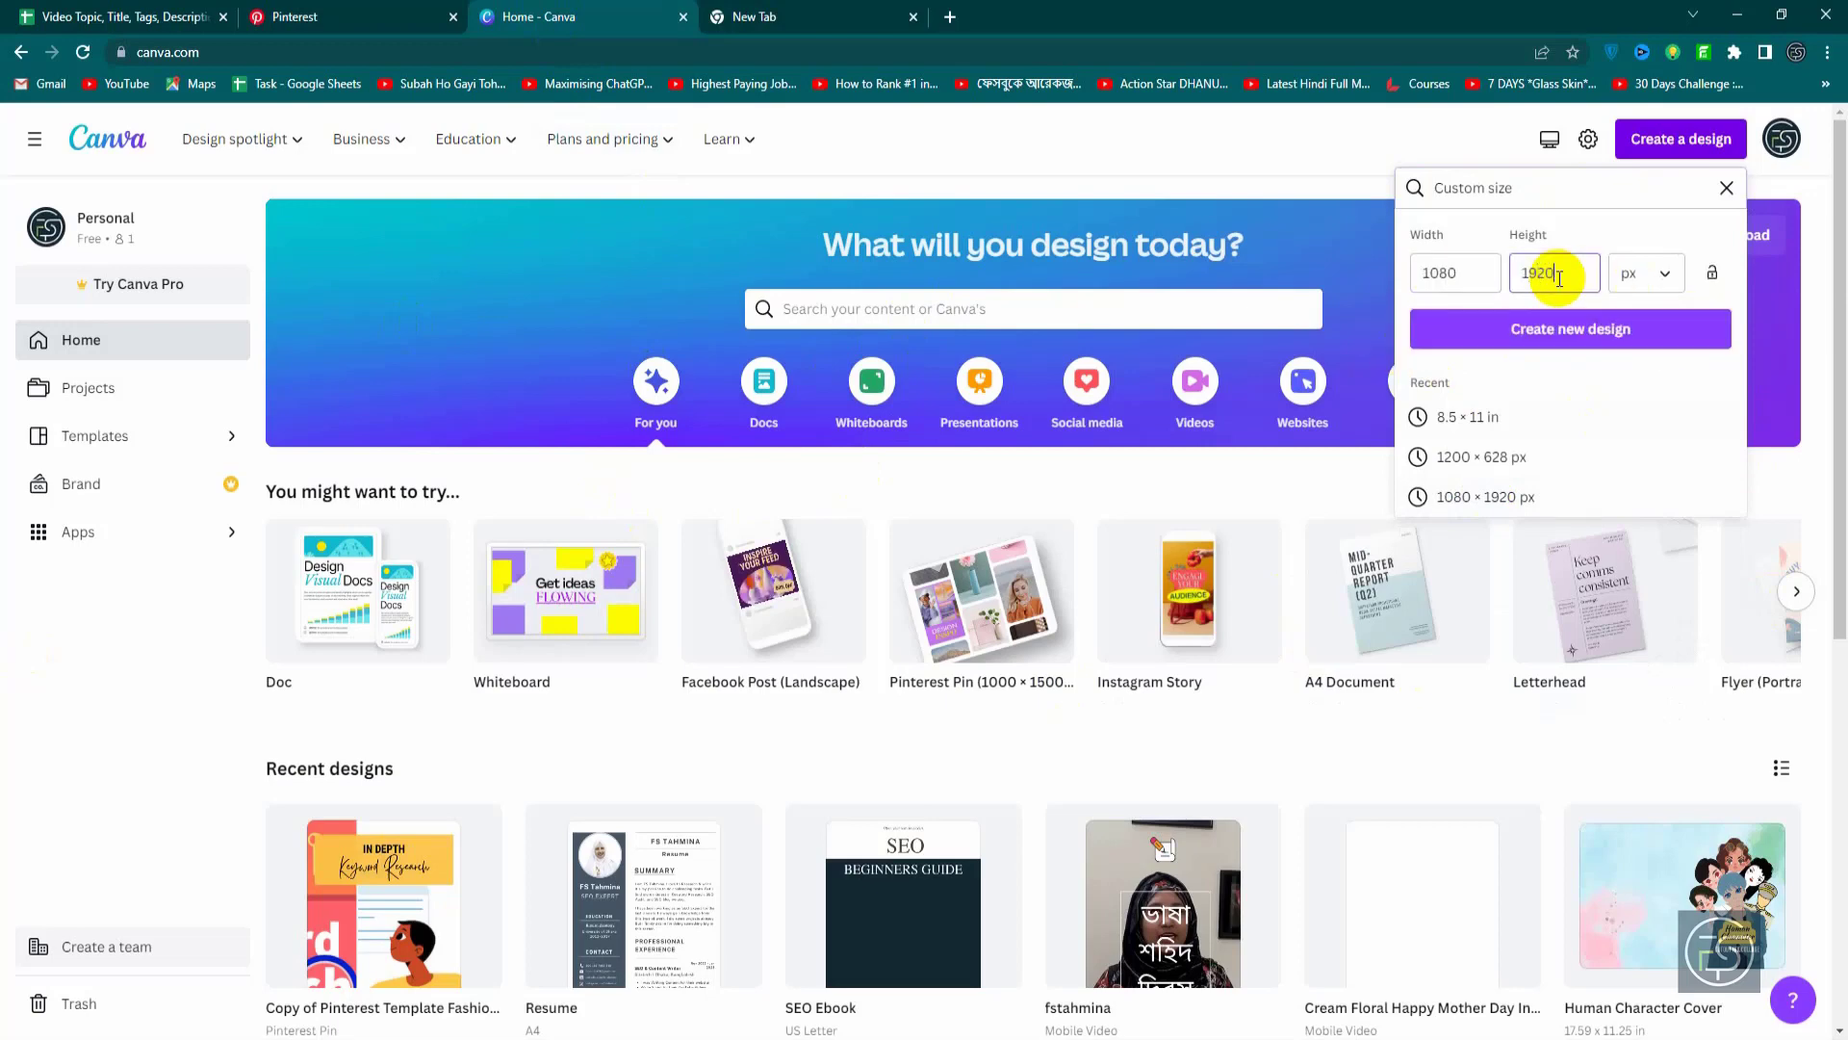
pyautogui.click(1572, 328)
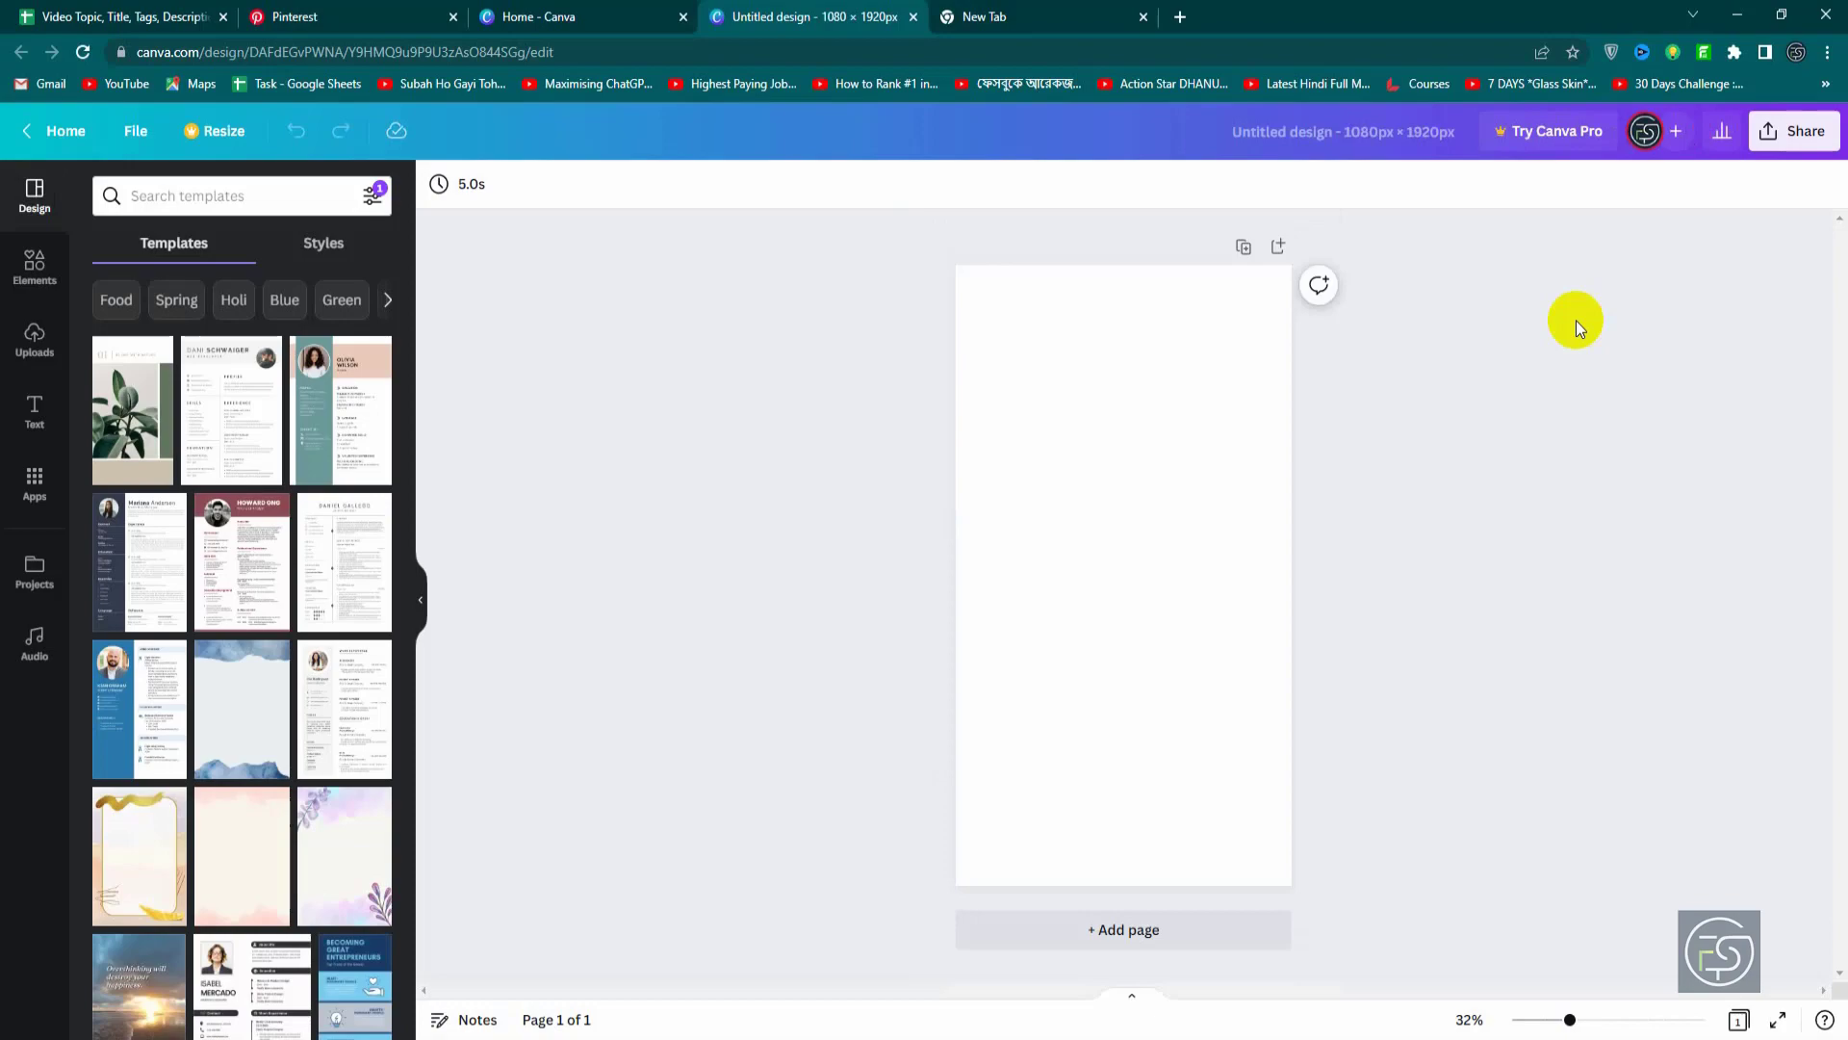
# Step: Switch back to Pinterest and examine the layouts of the keto diet pins for design inspiration
pyautogui.click(289, 17)
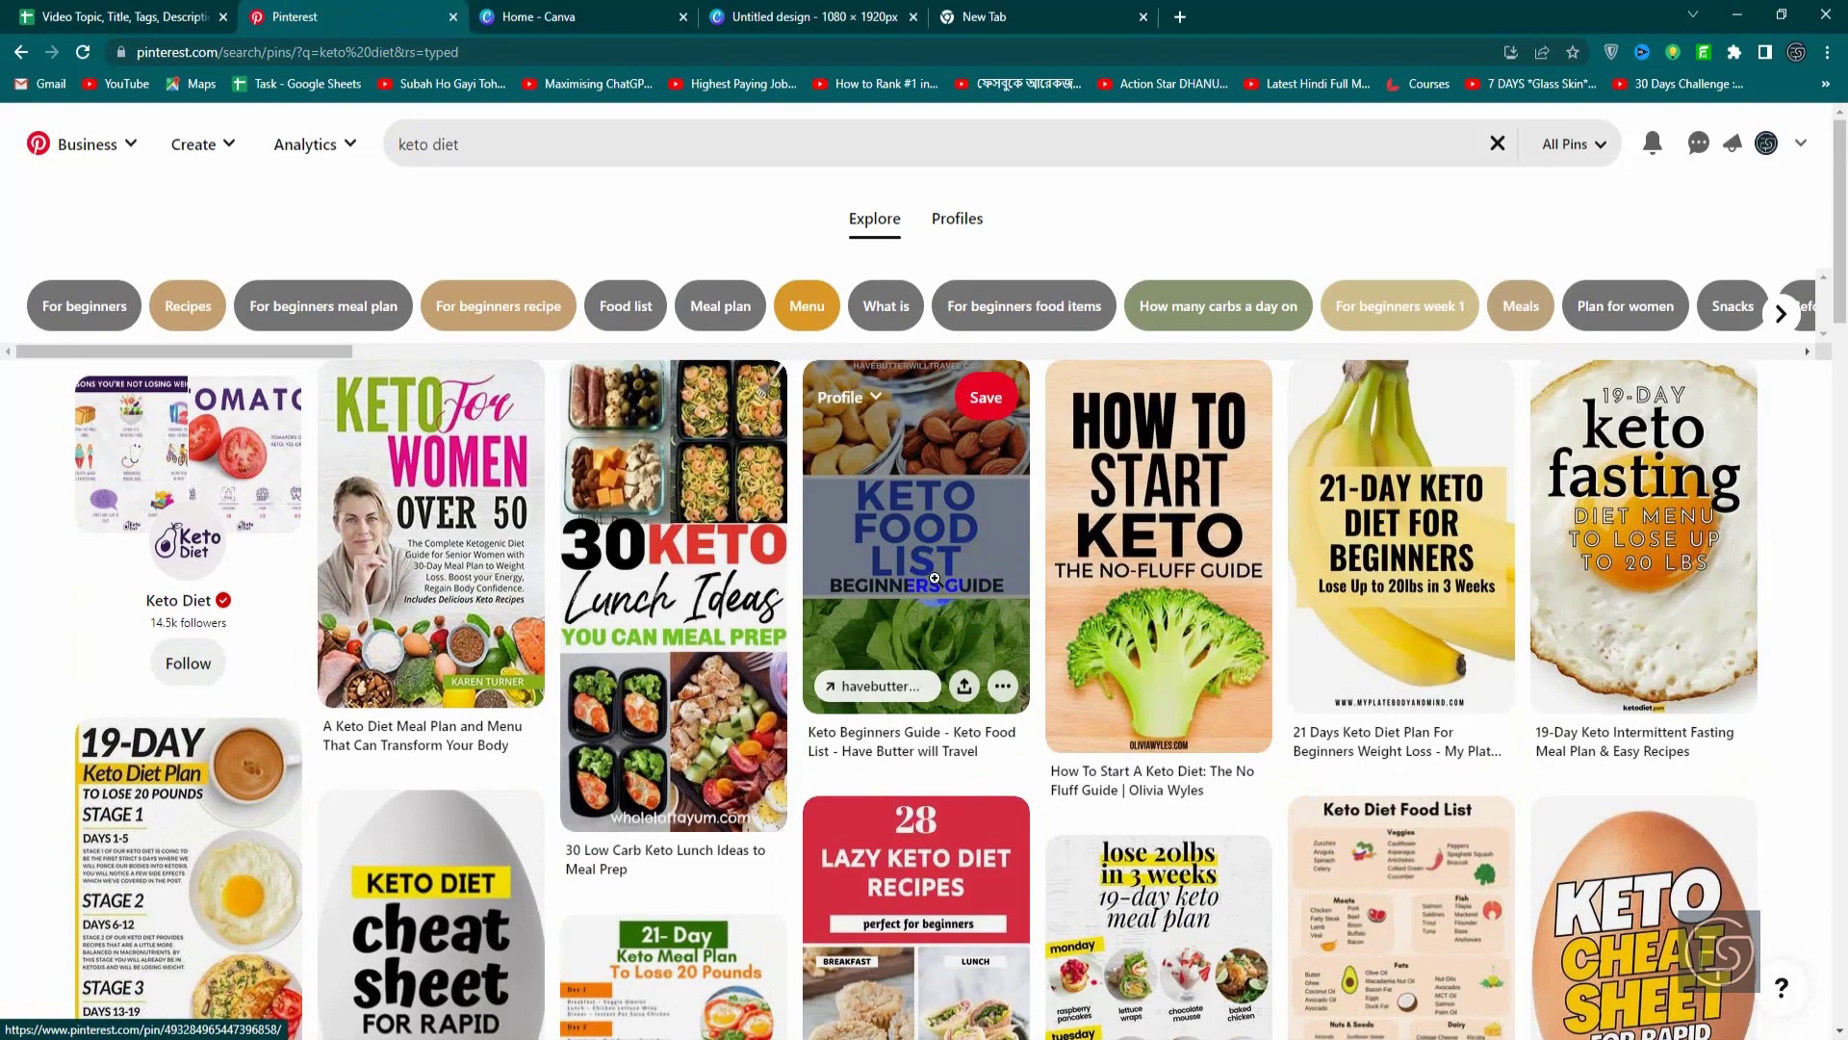
pyautogui.scroll(-4, 1122, 563)
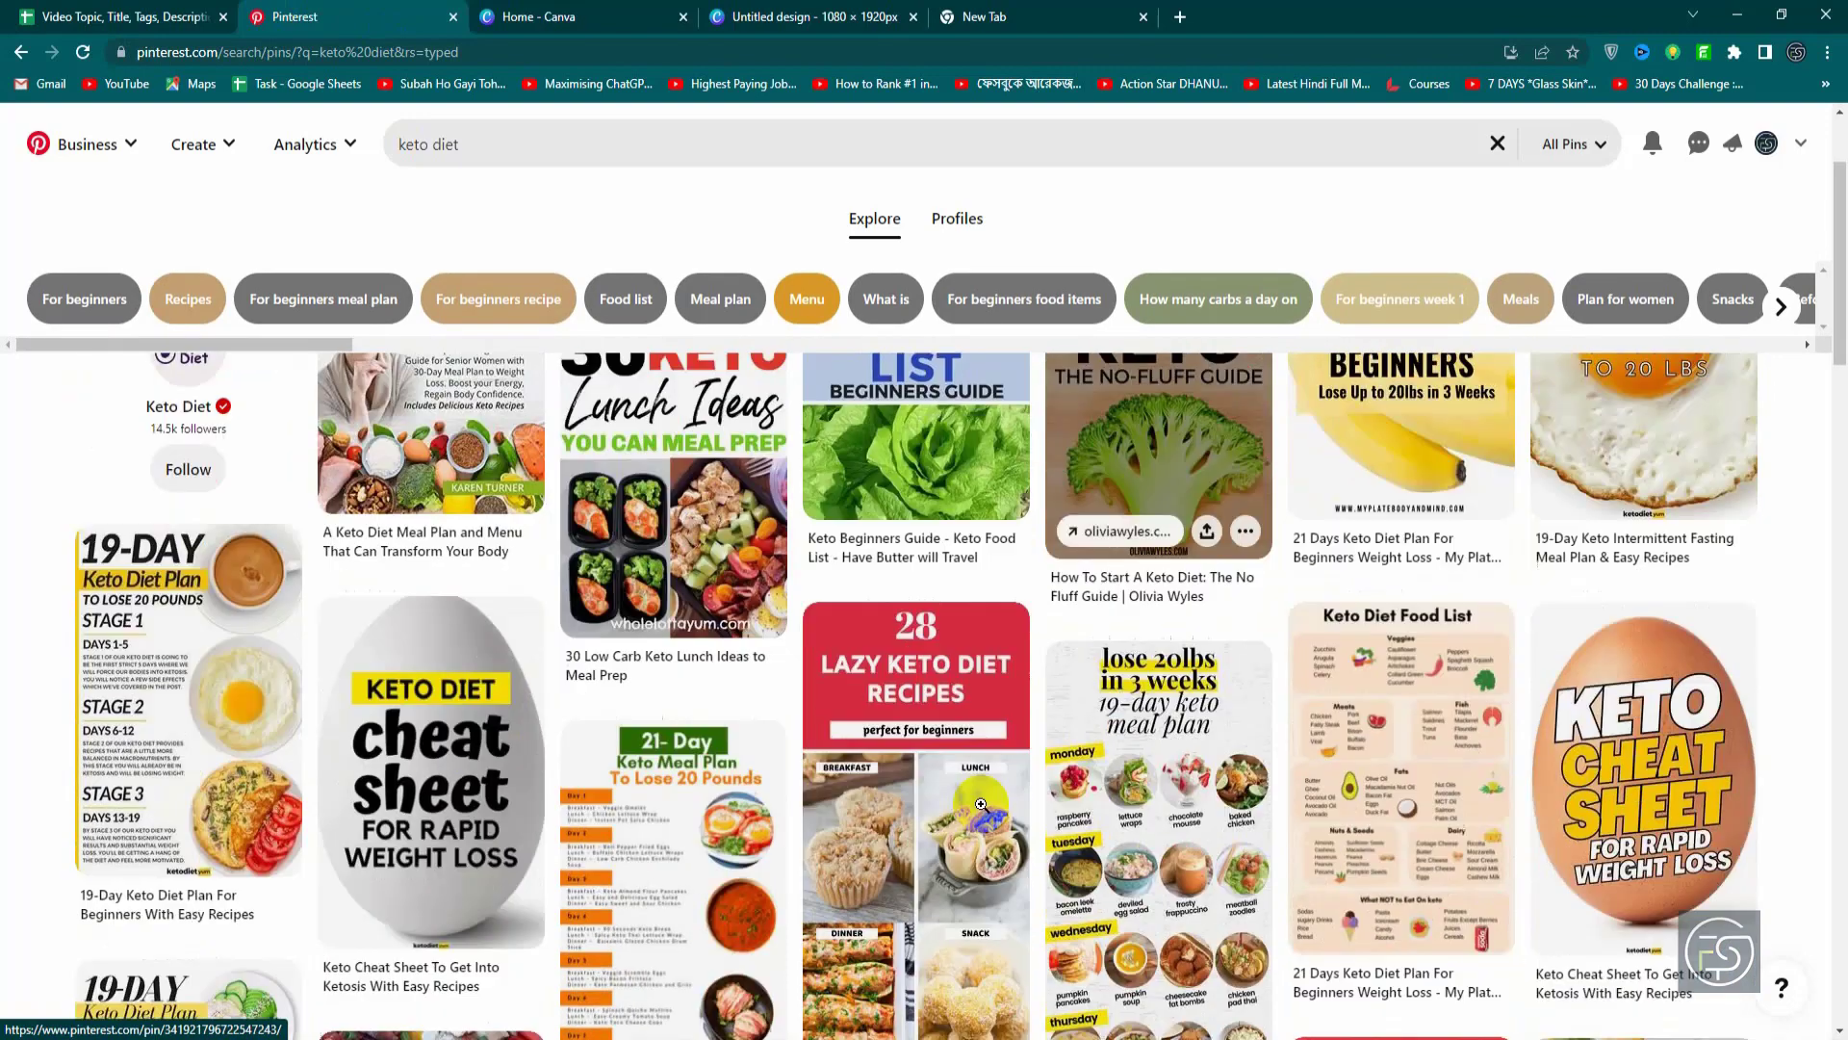
pyautogui.scroll(5, 933, 849)
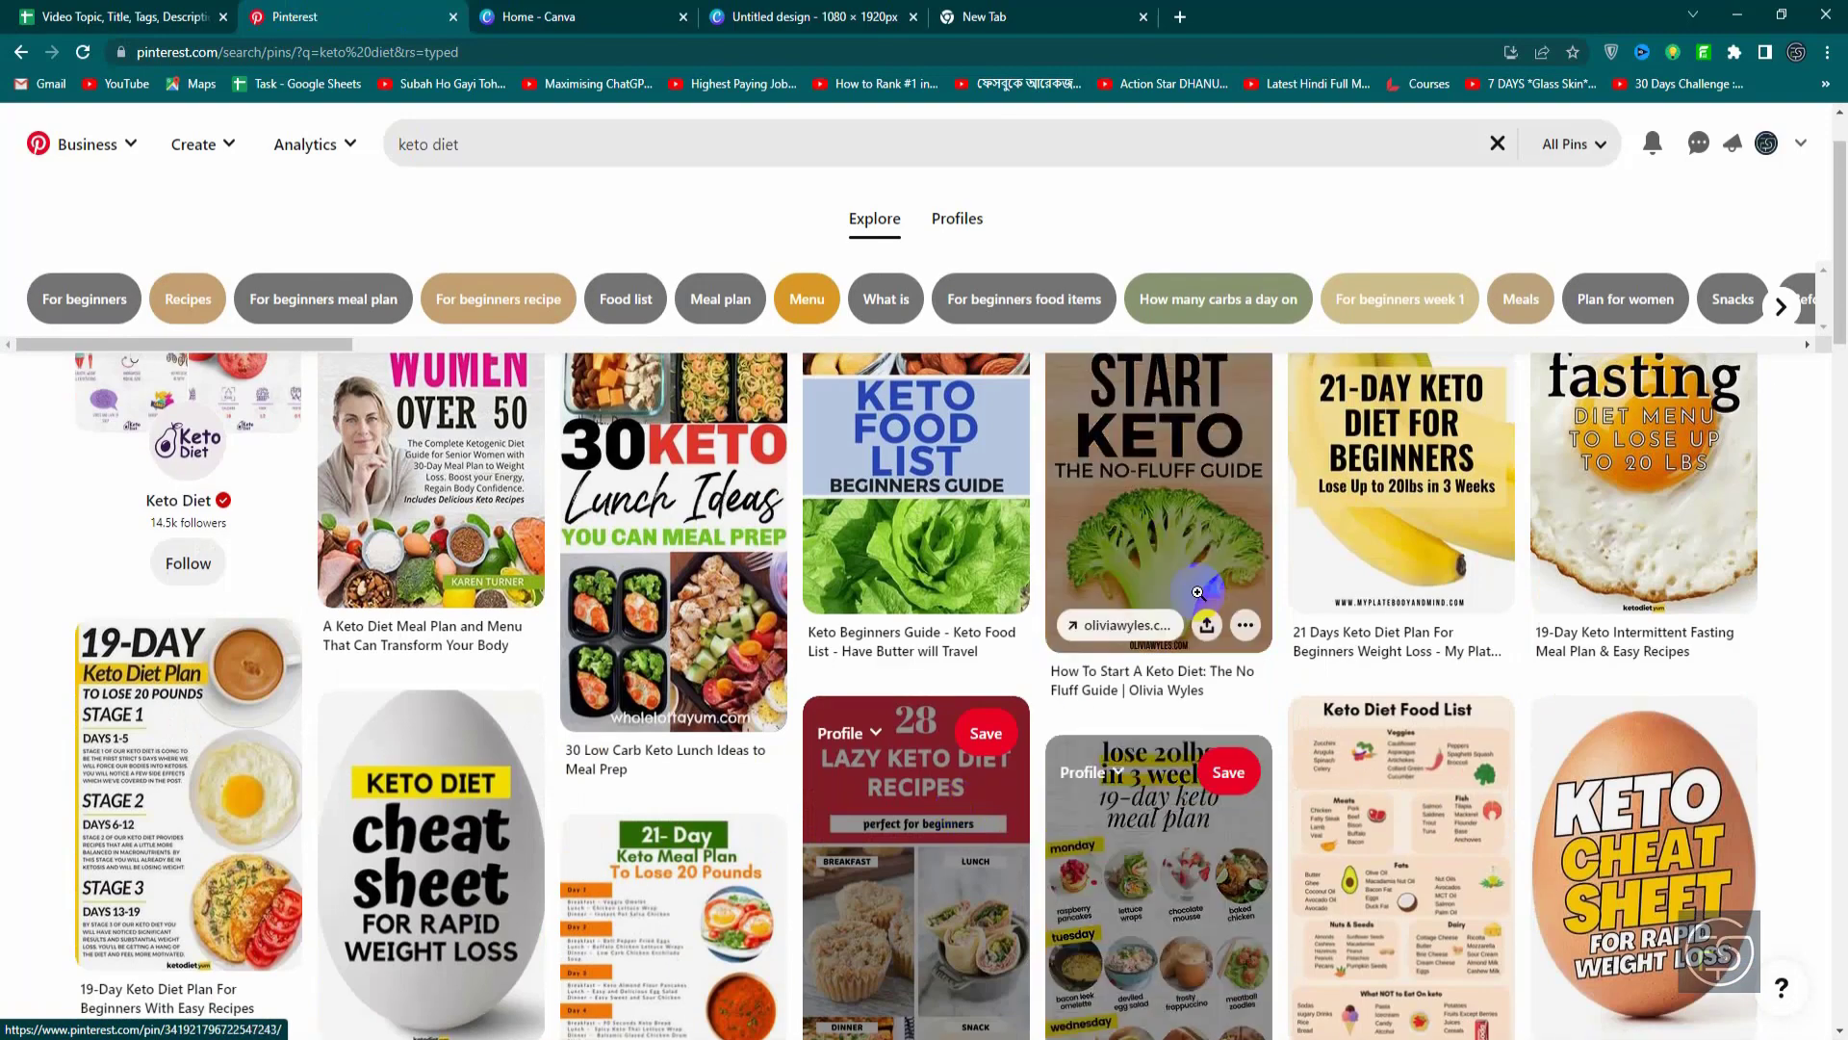
pyautogui.scroll(-1, 1054, 868)
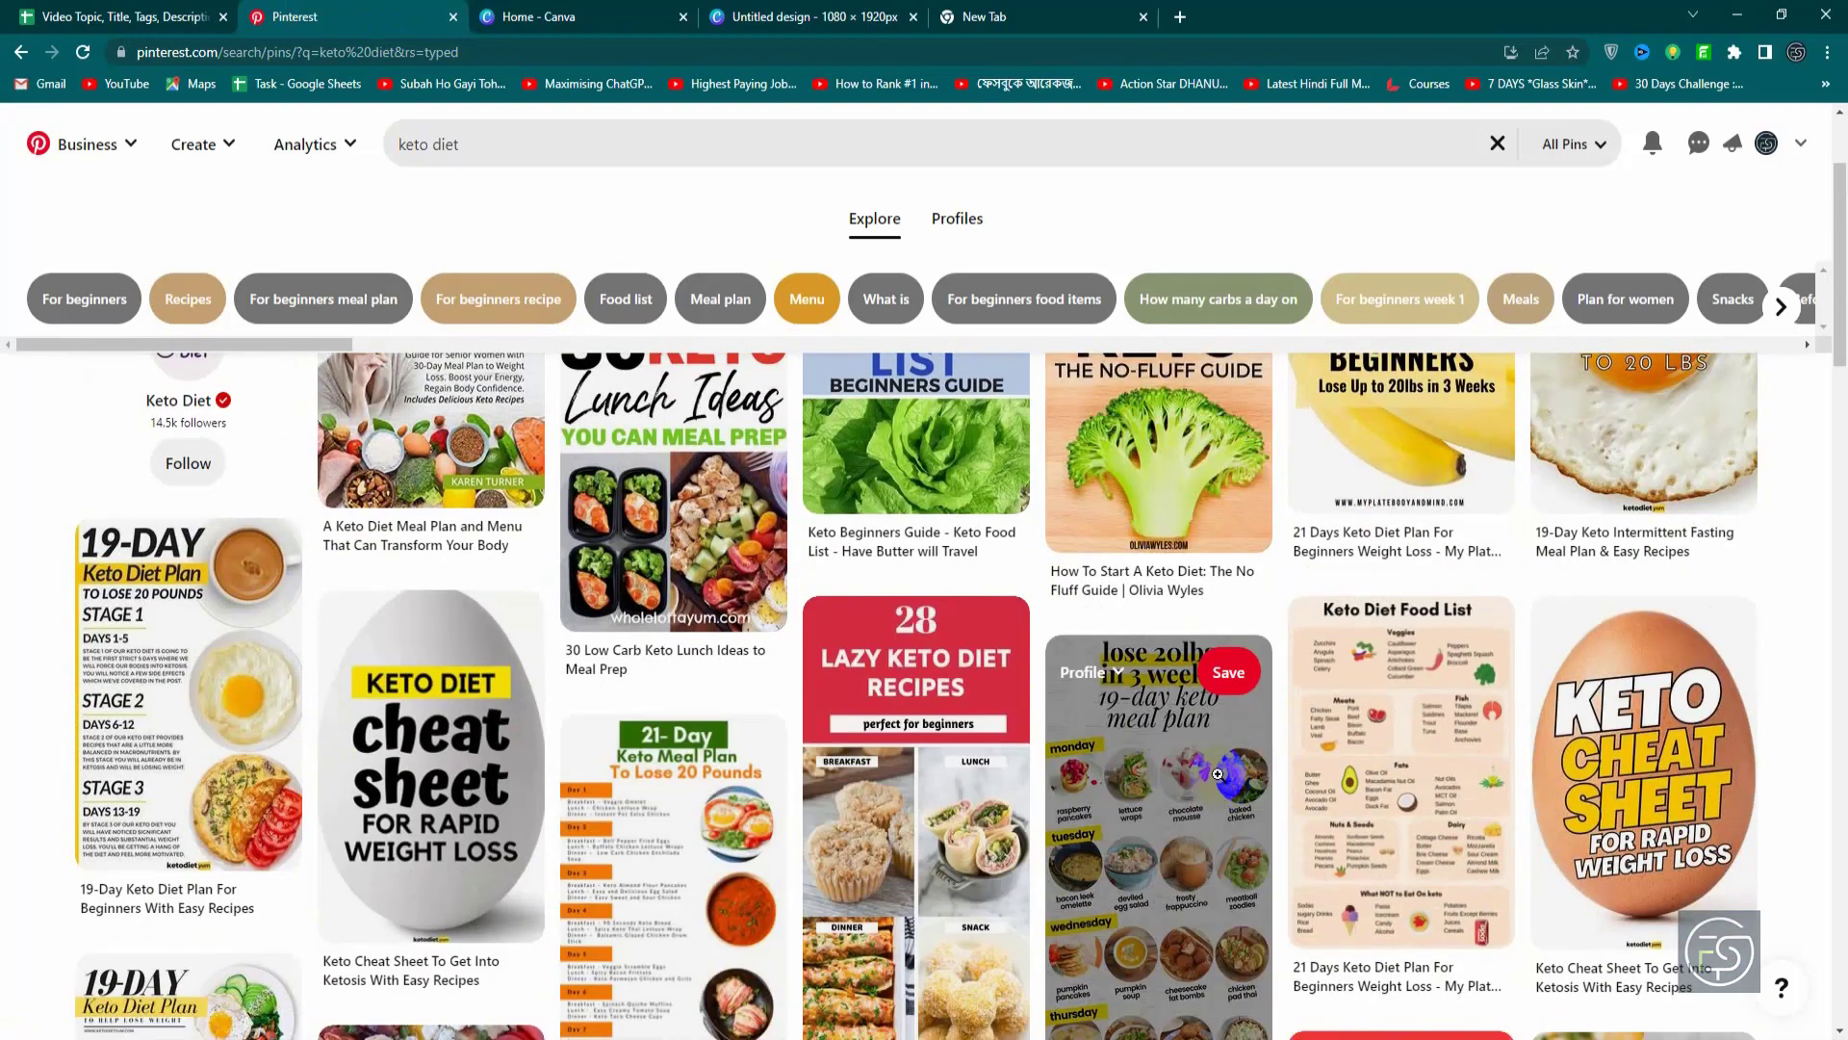
pyautogui.scroll(2, 1218, 774)
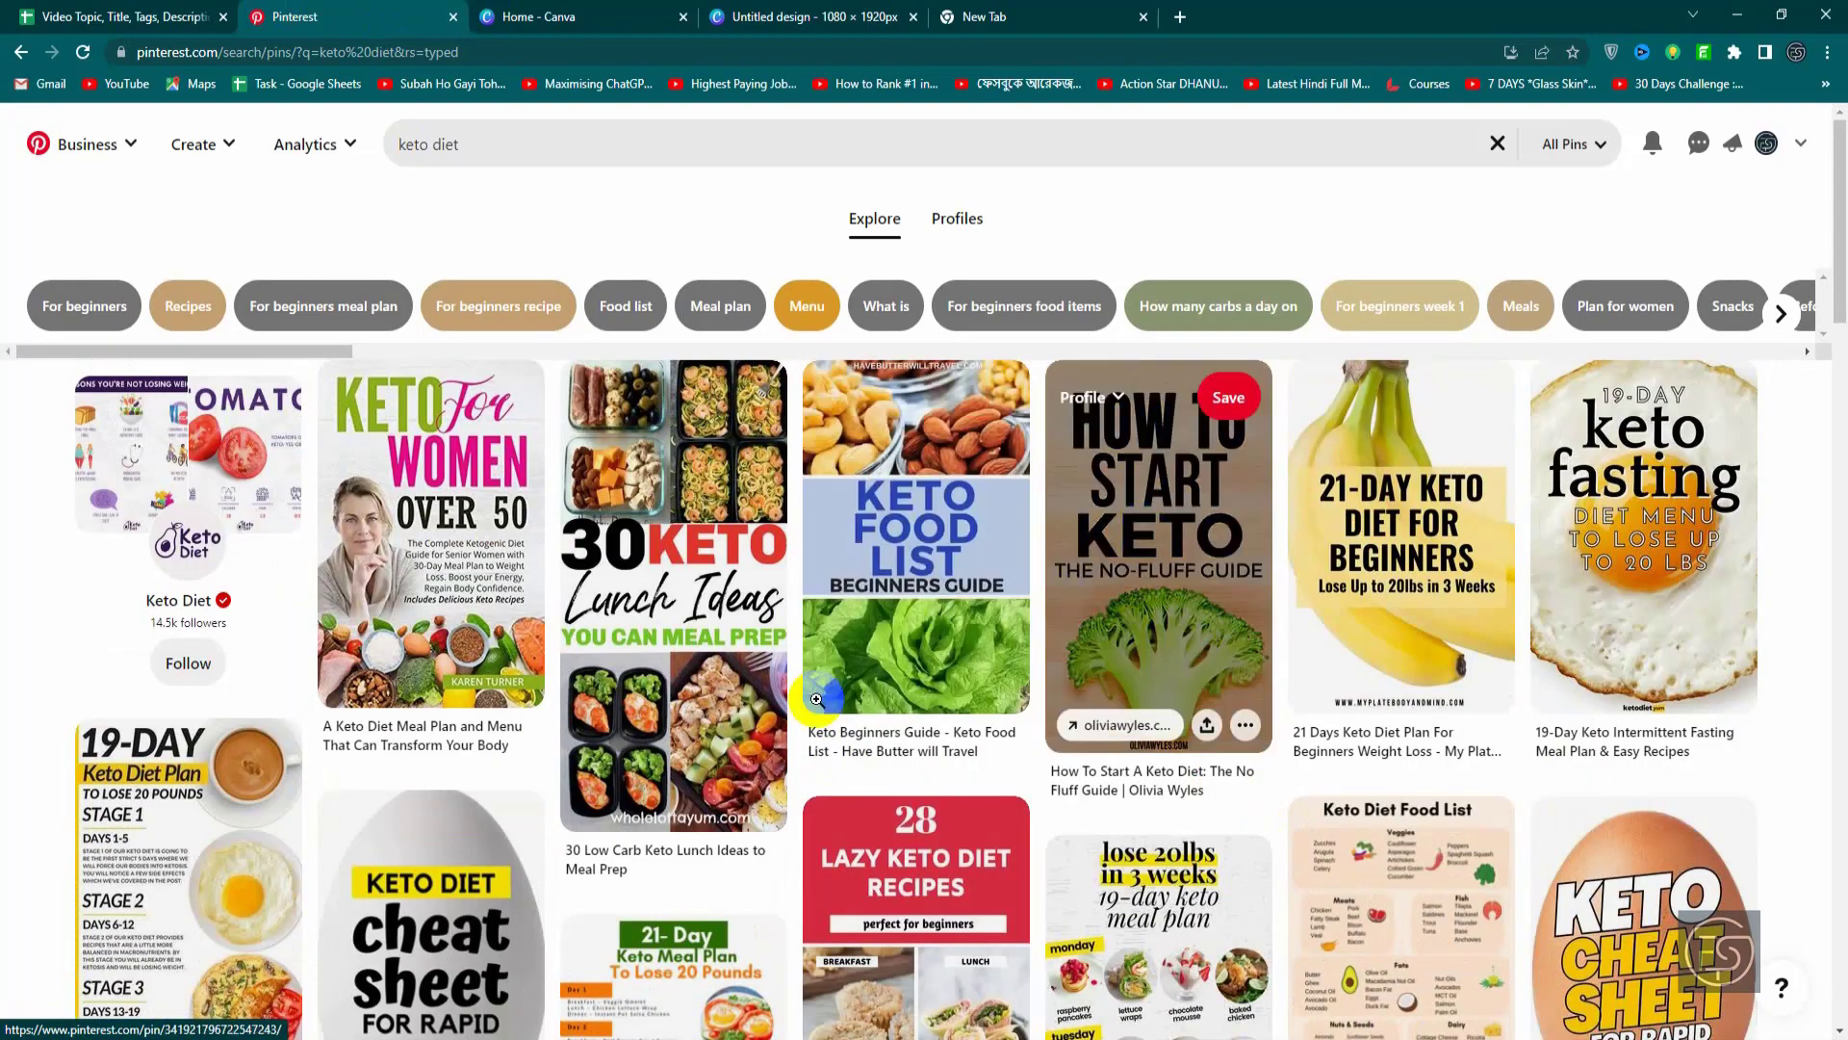
pyautogui.scroll(-2, 693, 616)
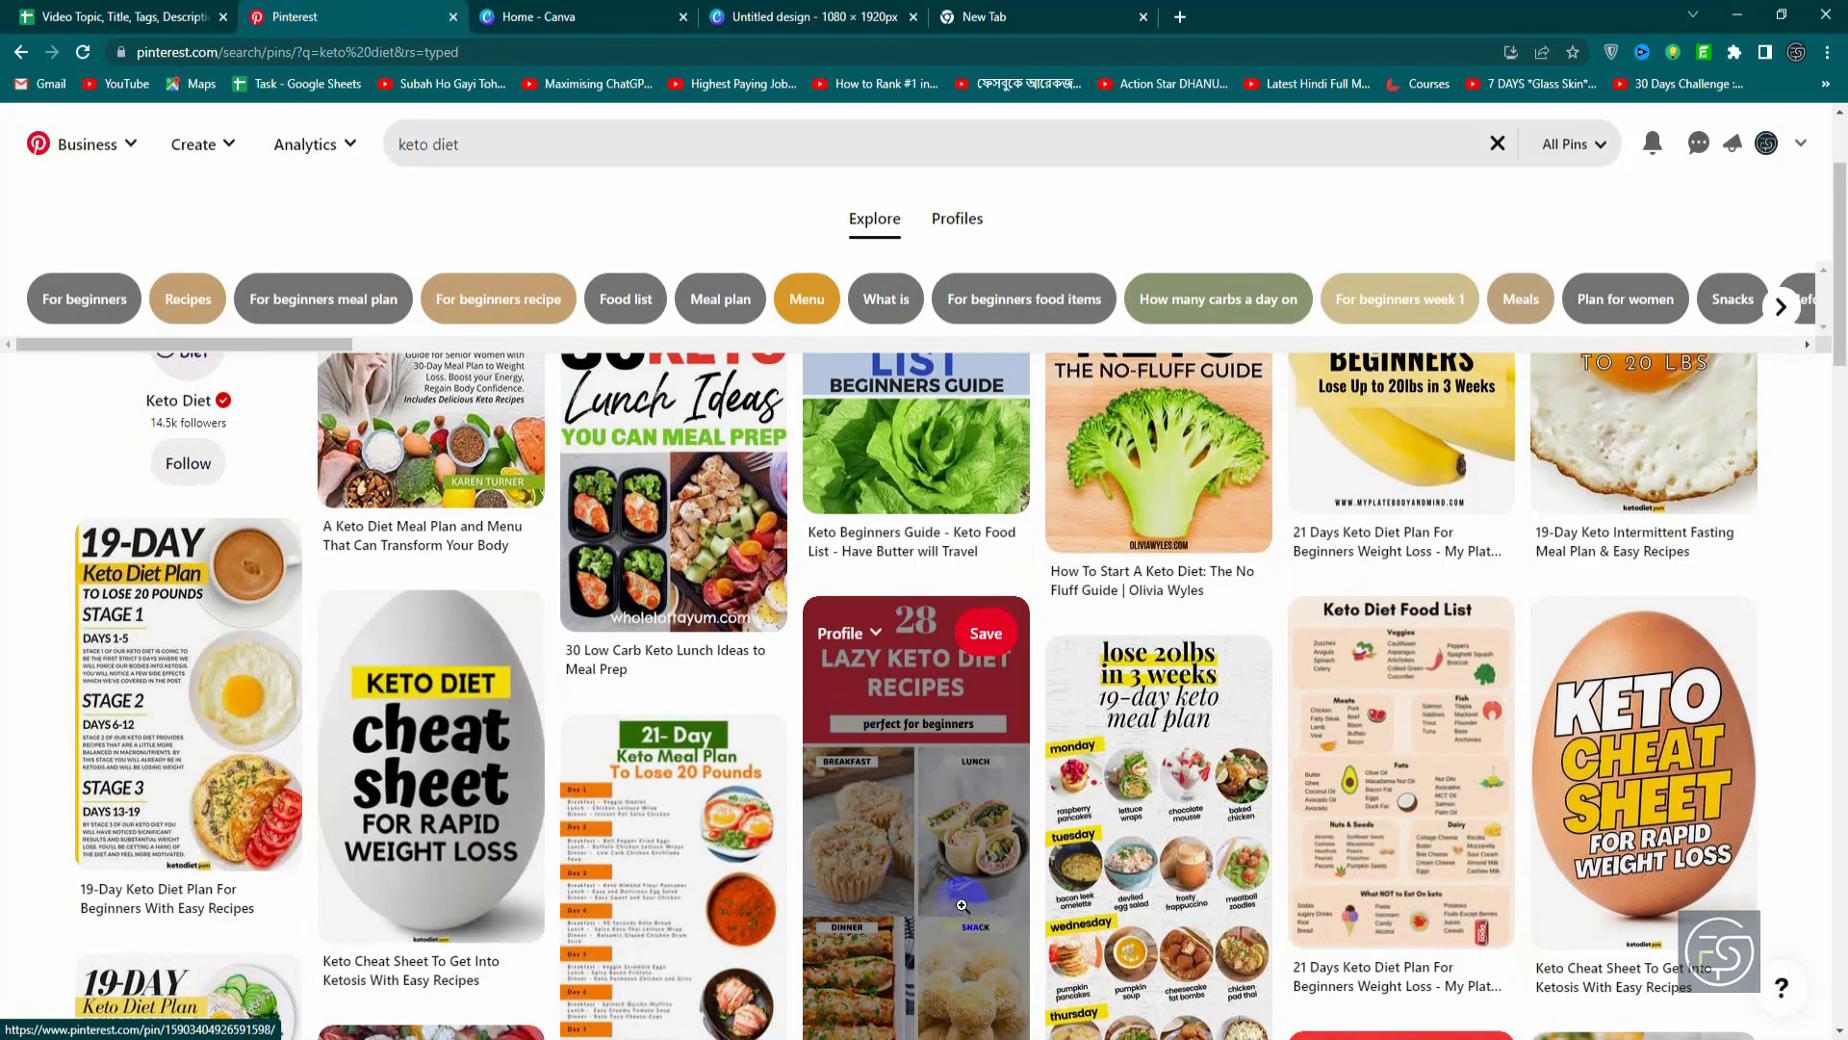
pyautogui.scroll(-2, 962, 906)
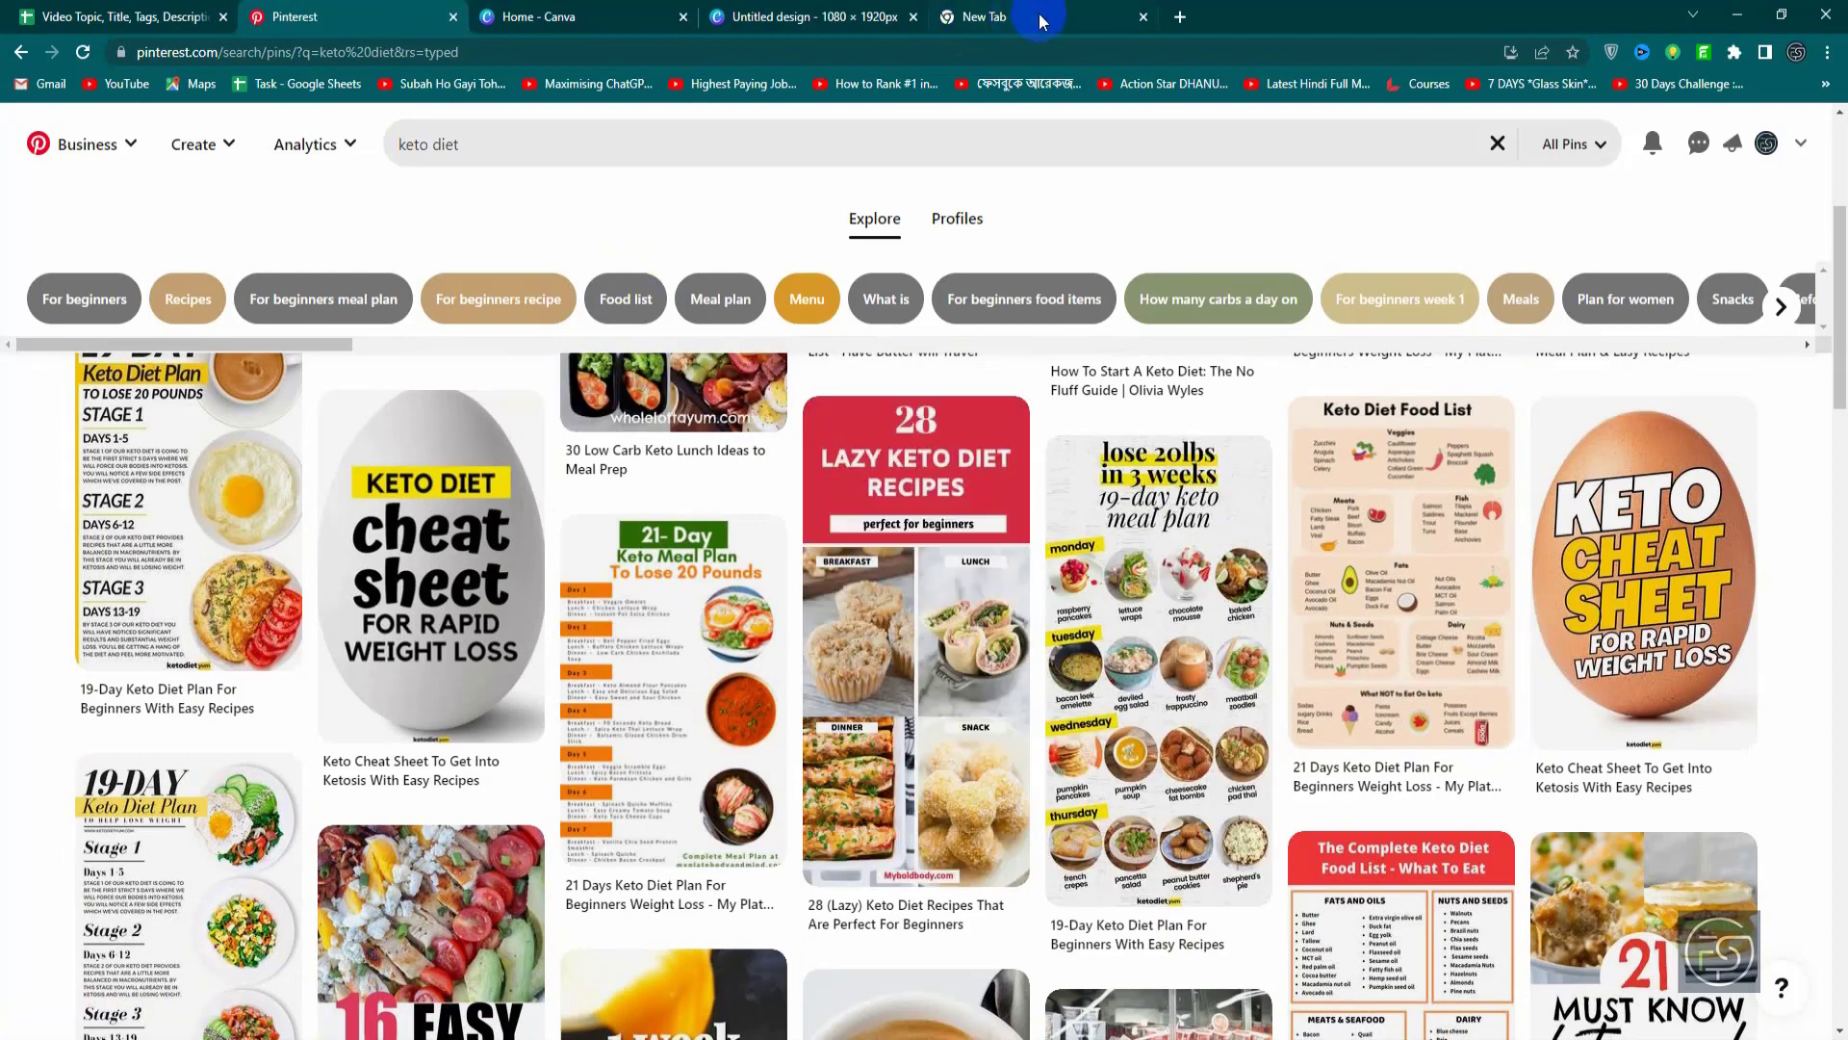
# Step: Return to the blank 1080 × 1920 px Canva design and search its templates for "keto diet"
pyautogui.click(635, 14)
pyautogui.click(801, 12)
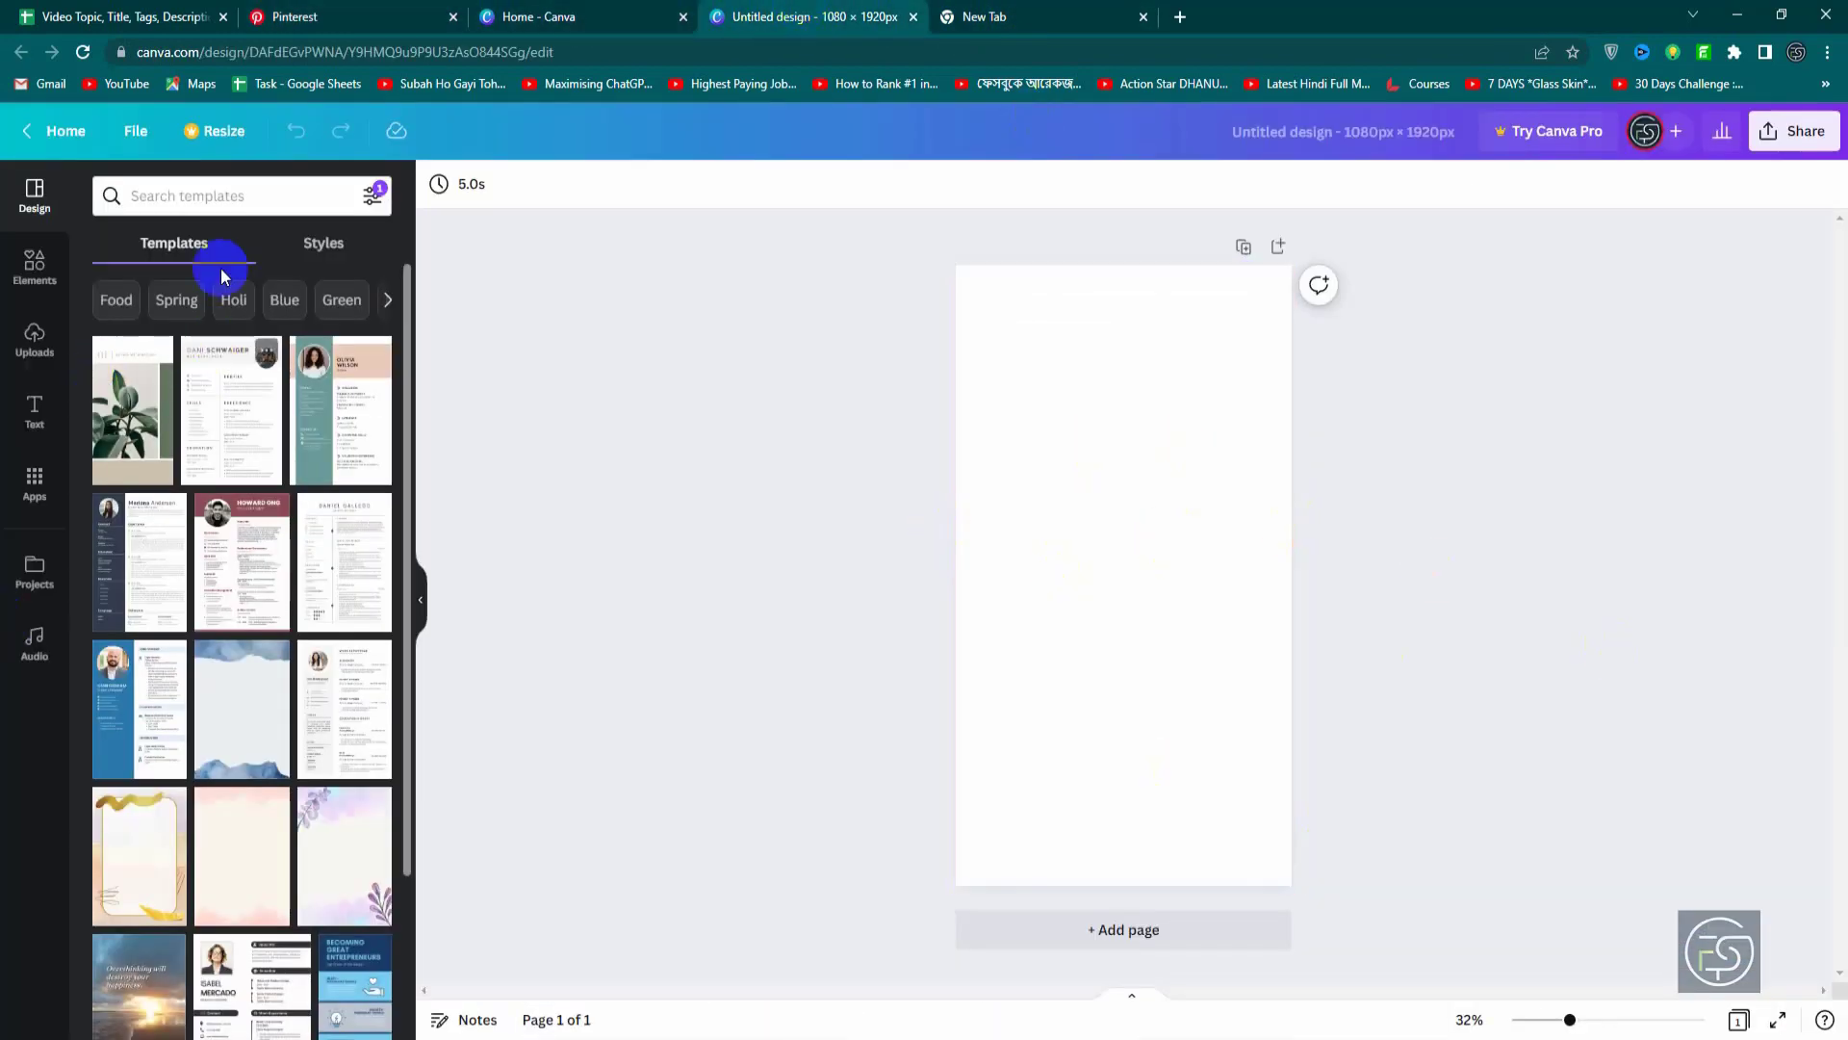
pyautogui.click(221, 204)
pyautogui.write('keto')
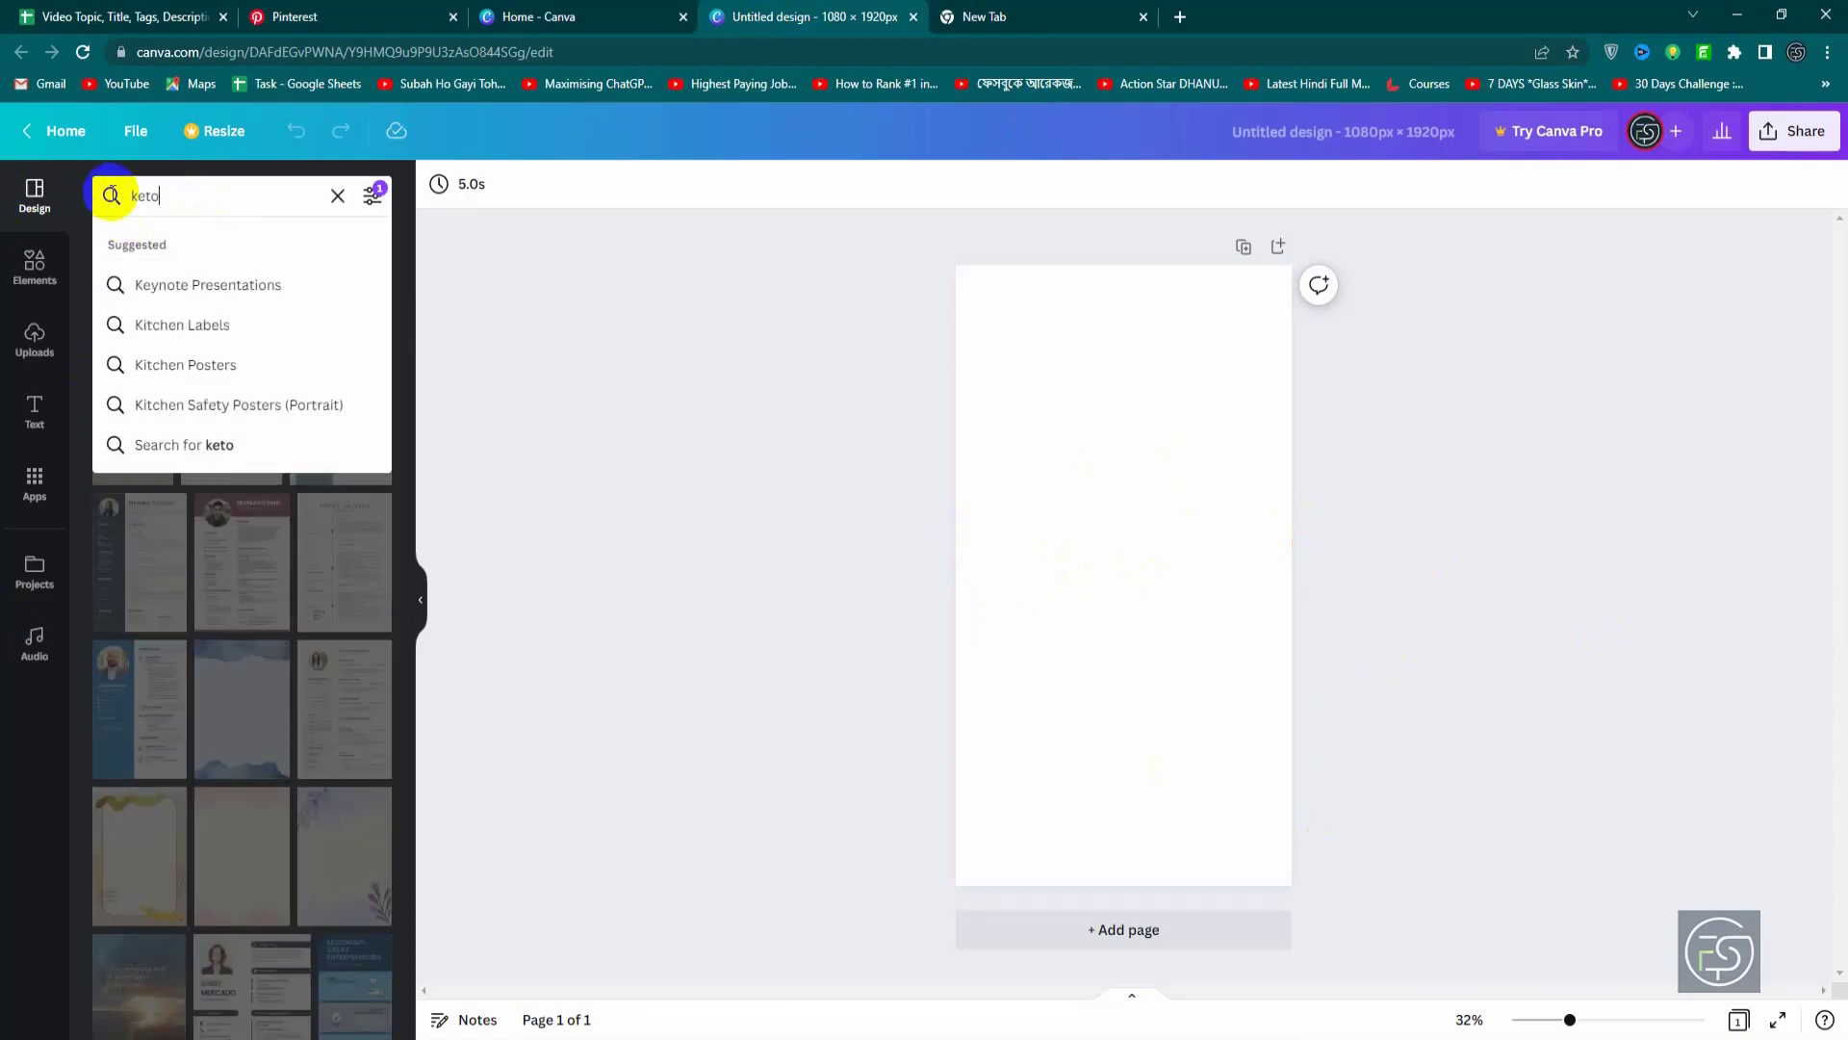
pyautogui.write(' dir')
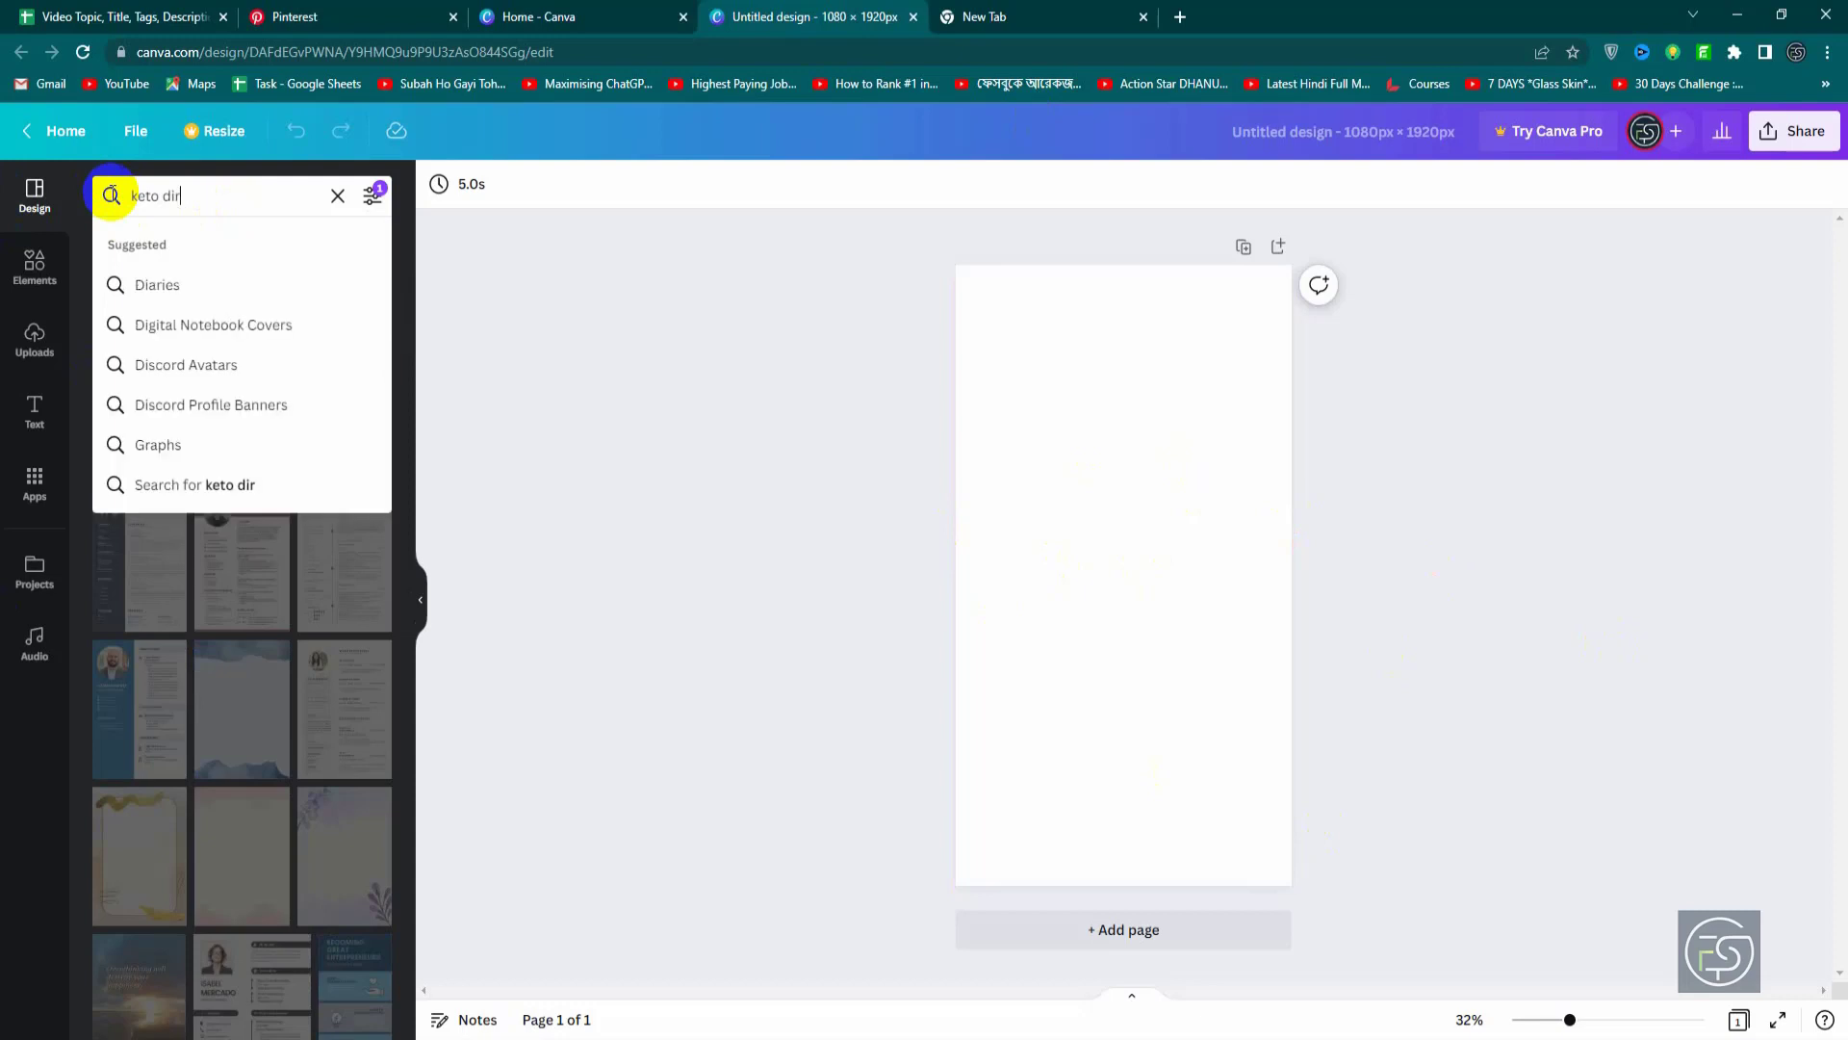
pyautogui.write('t')
pyautogui.press('Return')
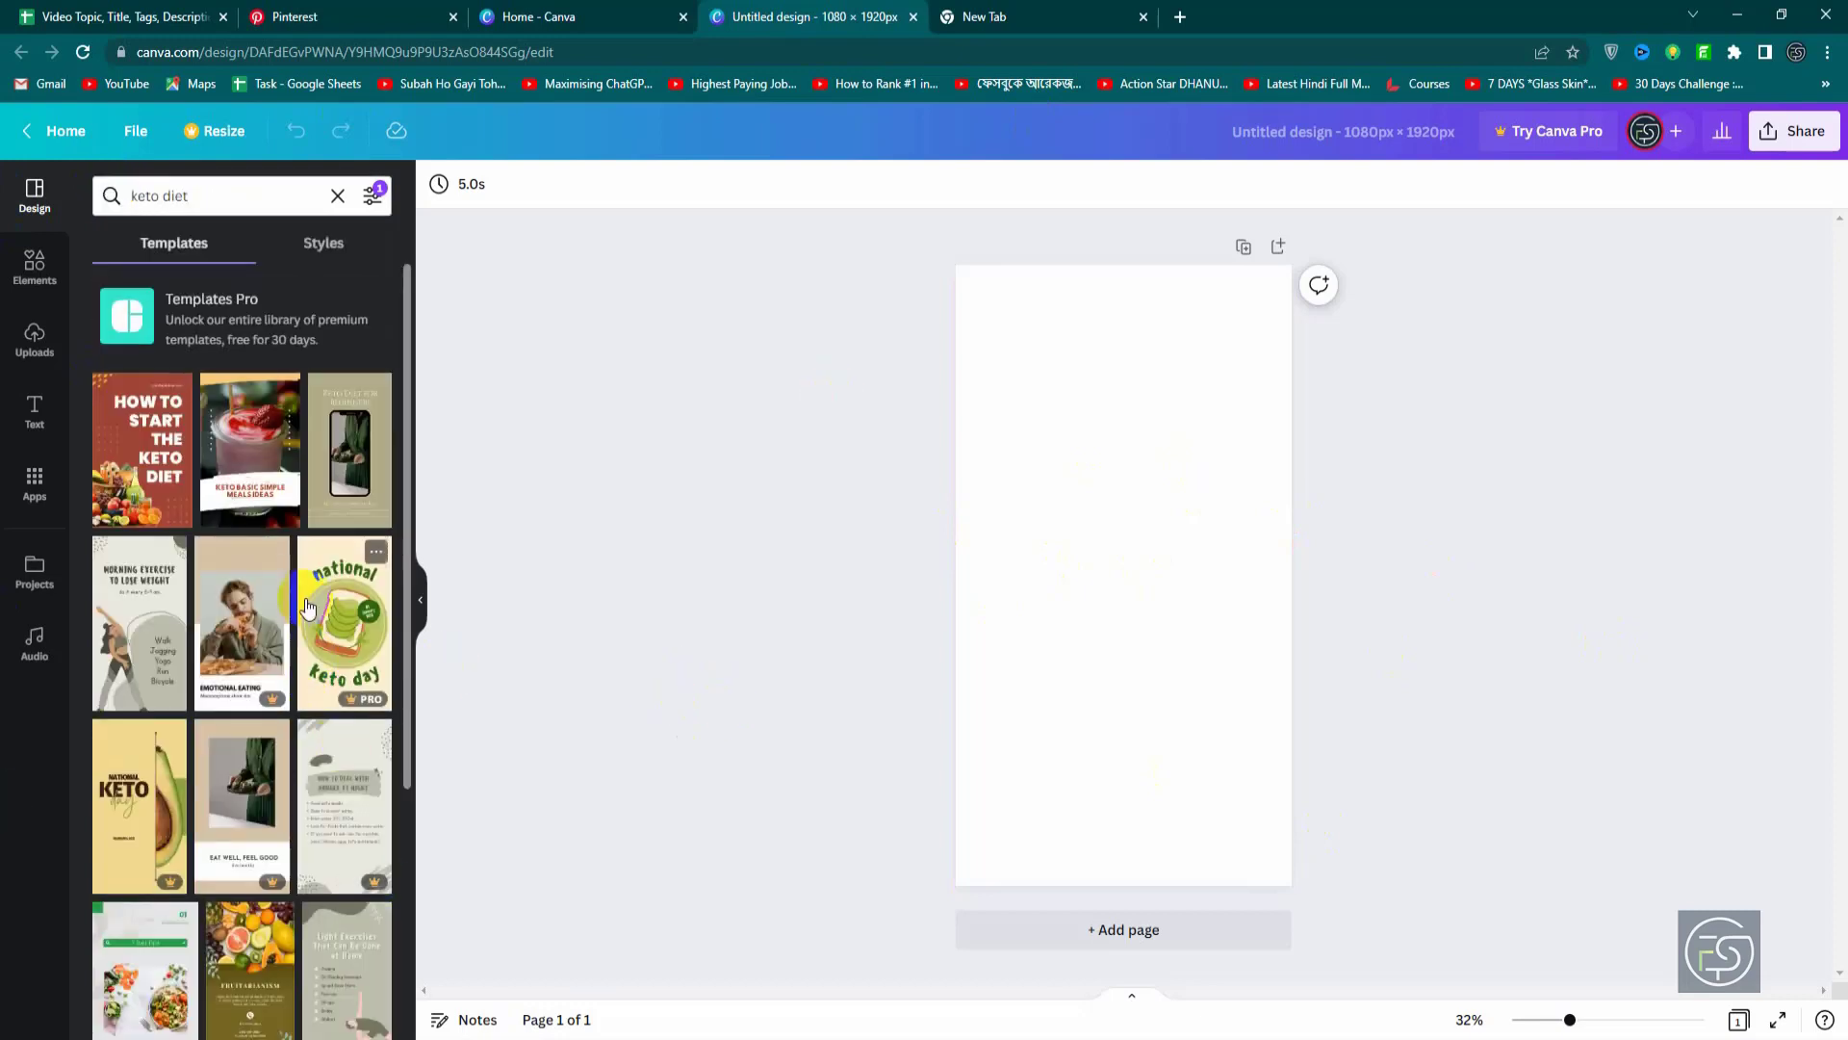
# Step: Apply the "Keto Basic Simple Meals Ideas" template with the strawberry smoothie photo to the blank page
pyautogui.scroll(-3, 283, 701)
pyautogui.scroll(3, 283, 673)
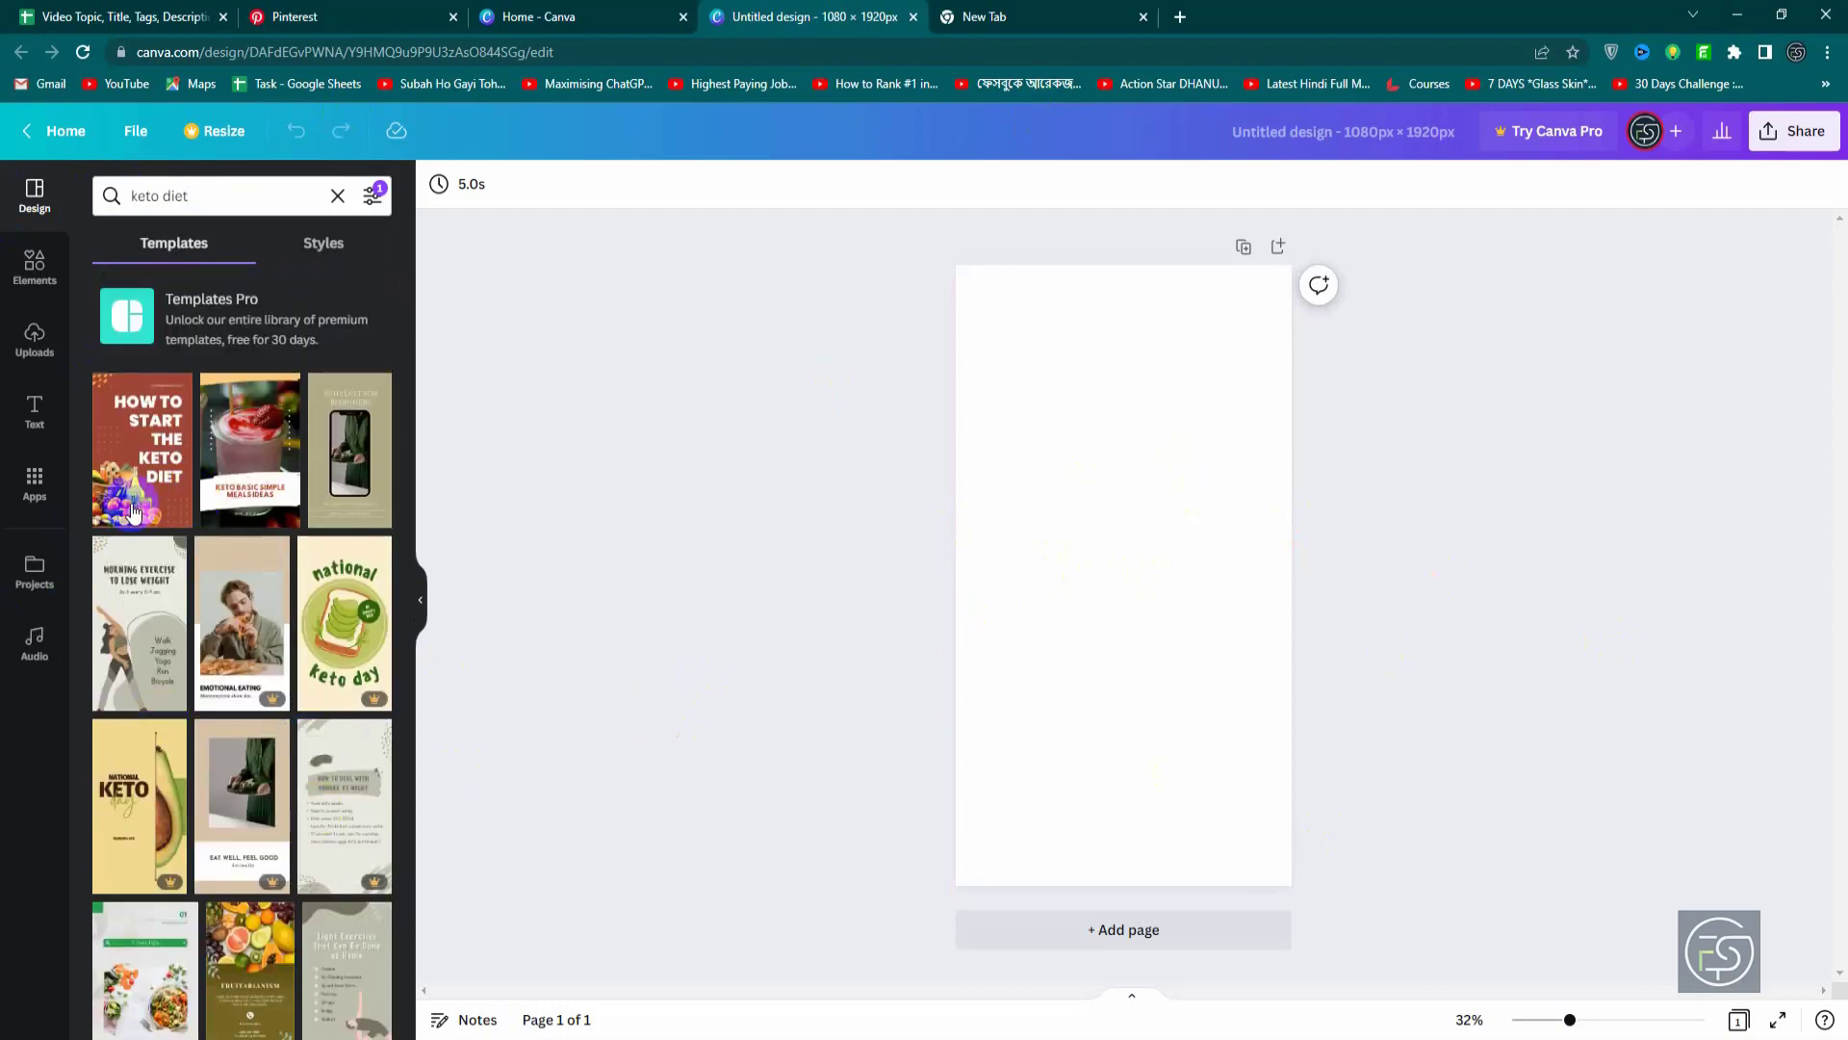
pyautogui.click(249, 469)
pyautogui.click(1164, 398)
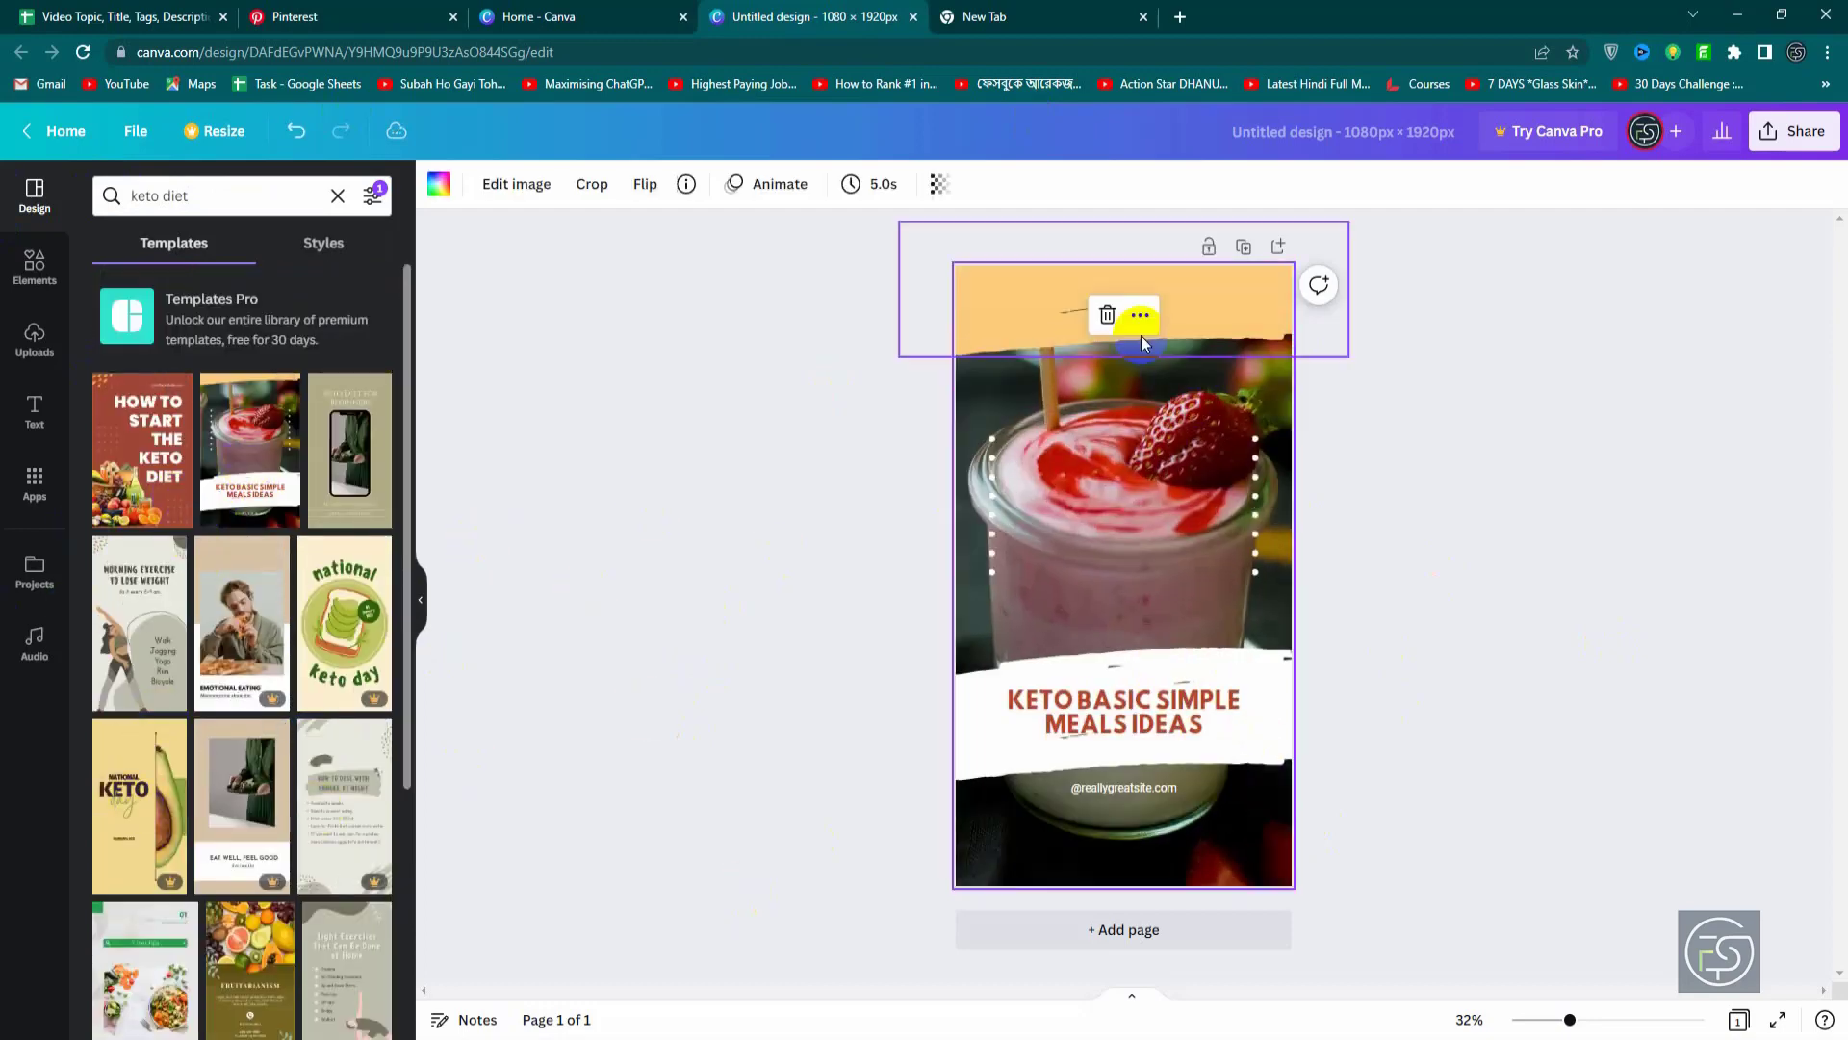
pyautogui.click(1617, 543)
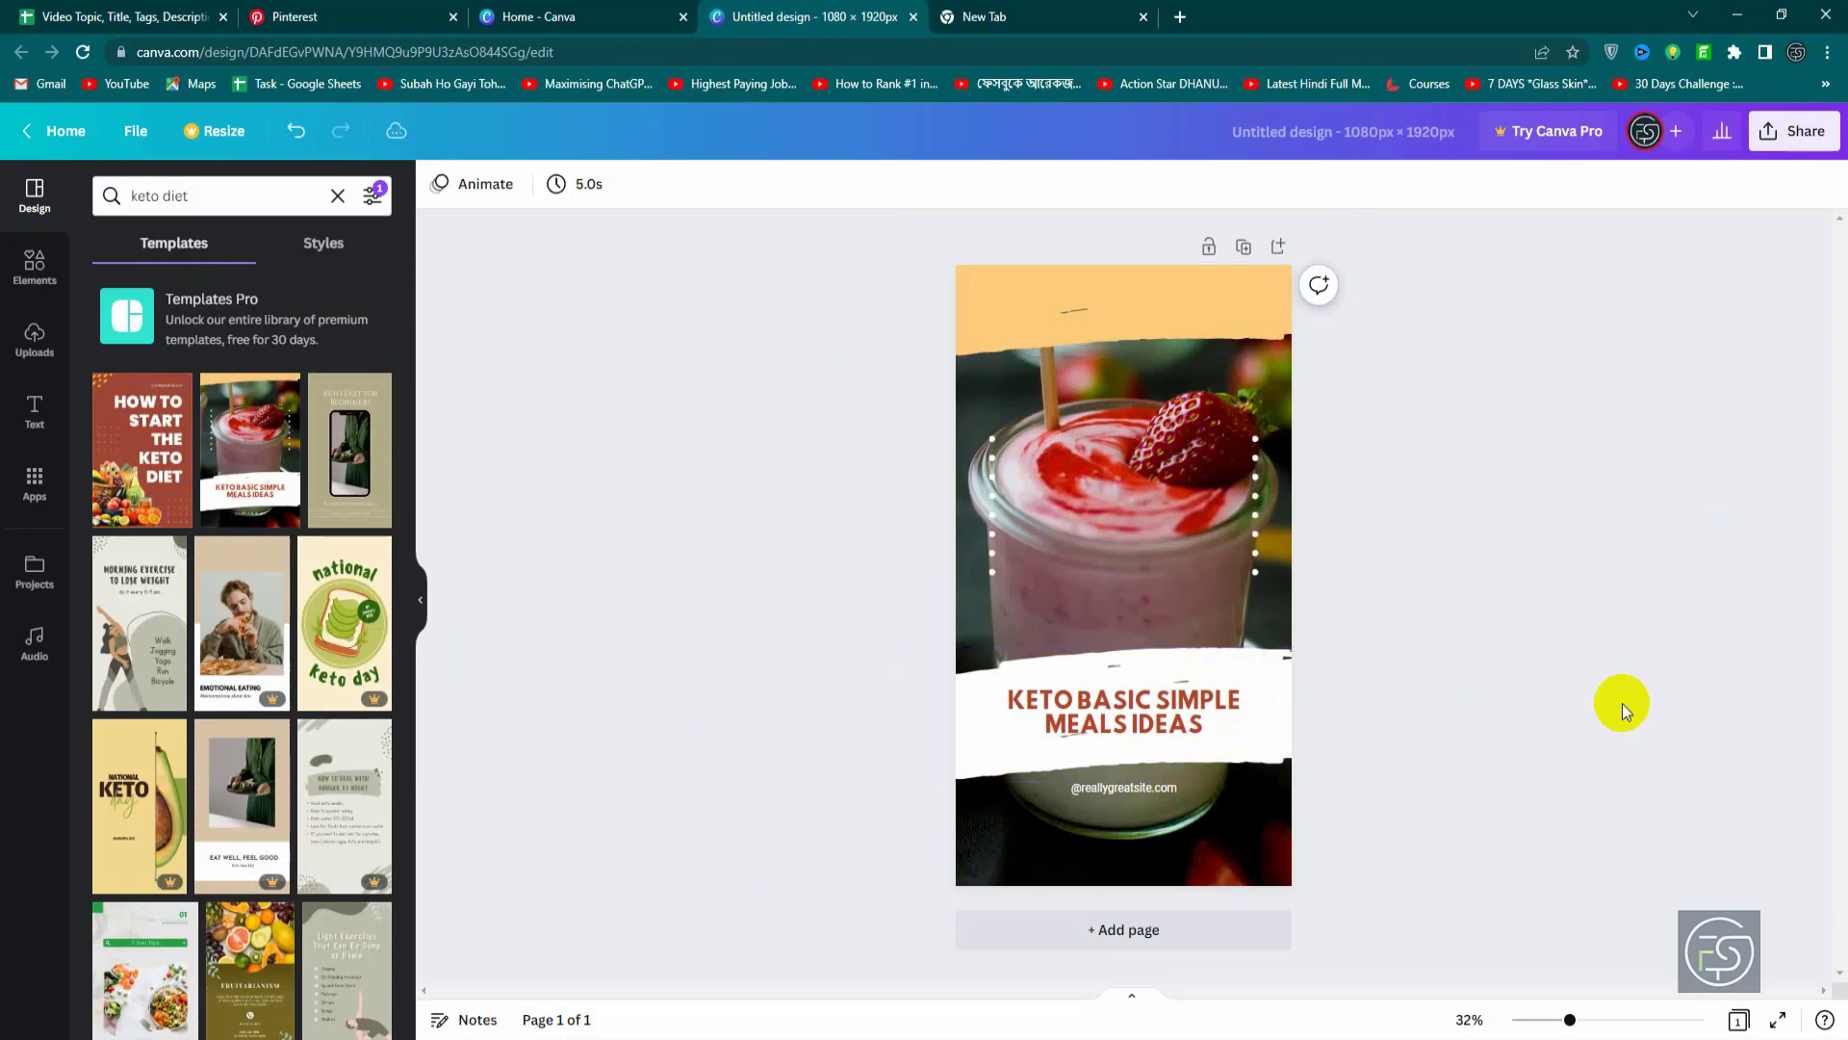
# Step: Select the strawberry smoothie background photo on the page
pyautogui.click(1229, 417)
pyautogui.click(1148, 631)
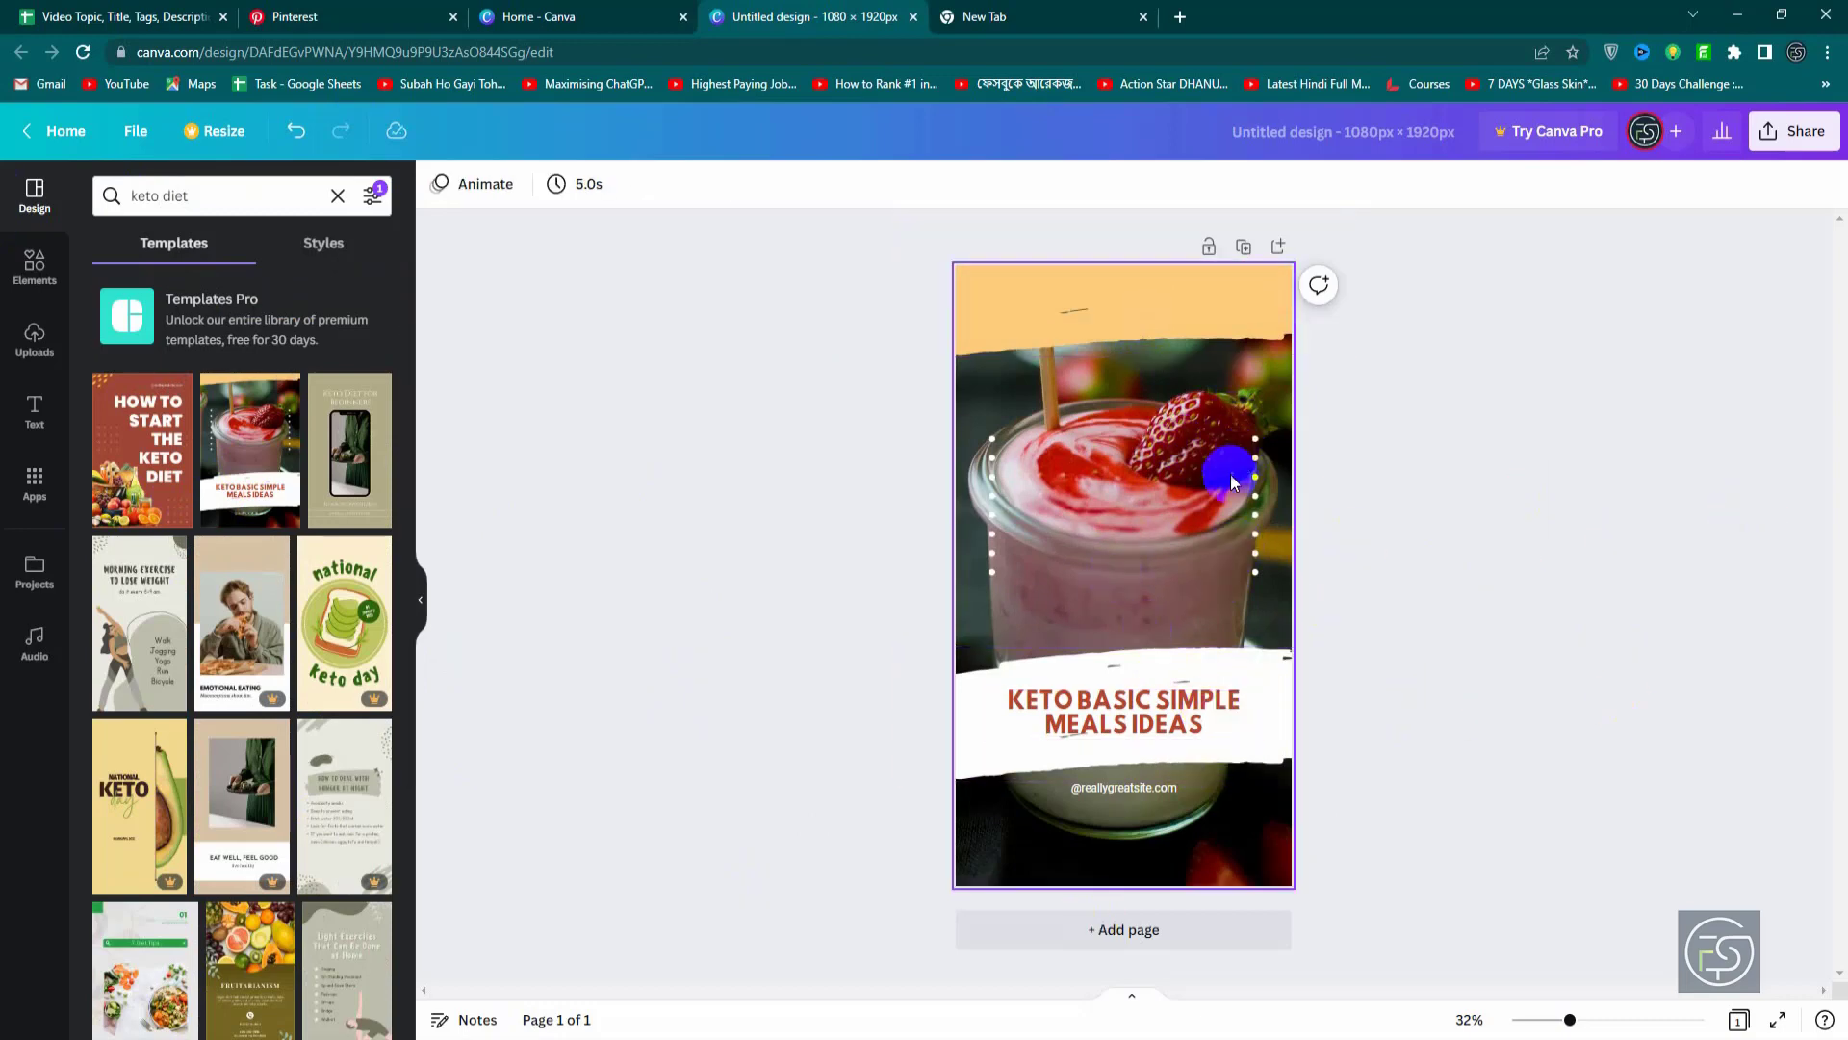
pyautogui.click(1146, 495)
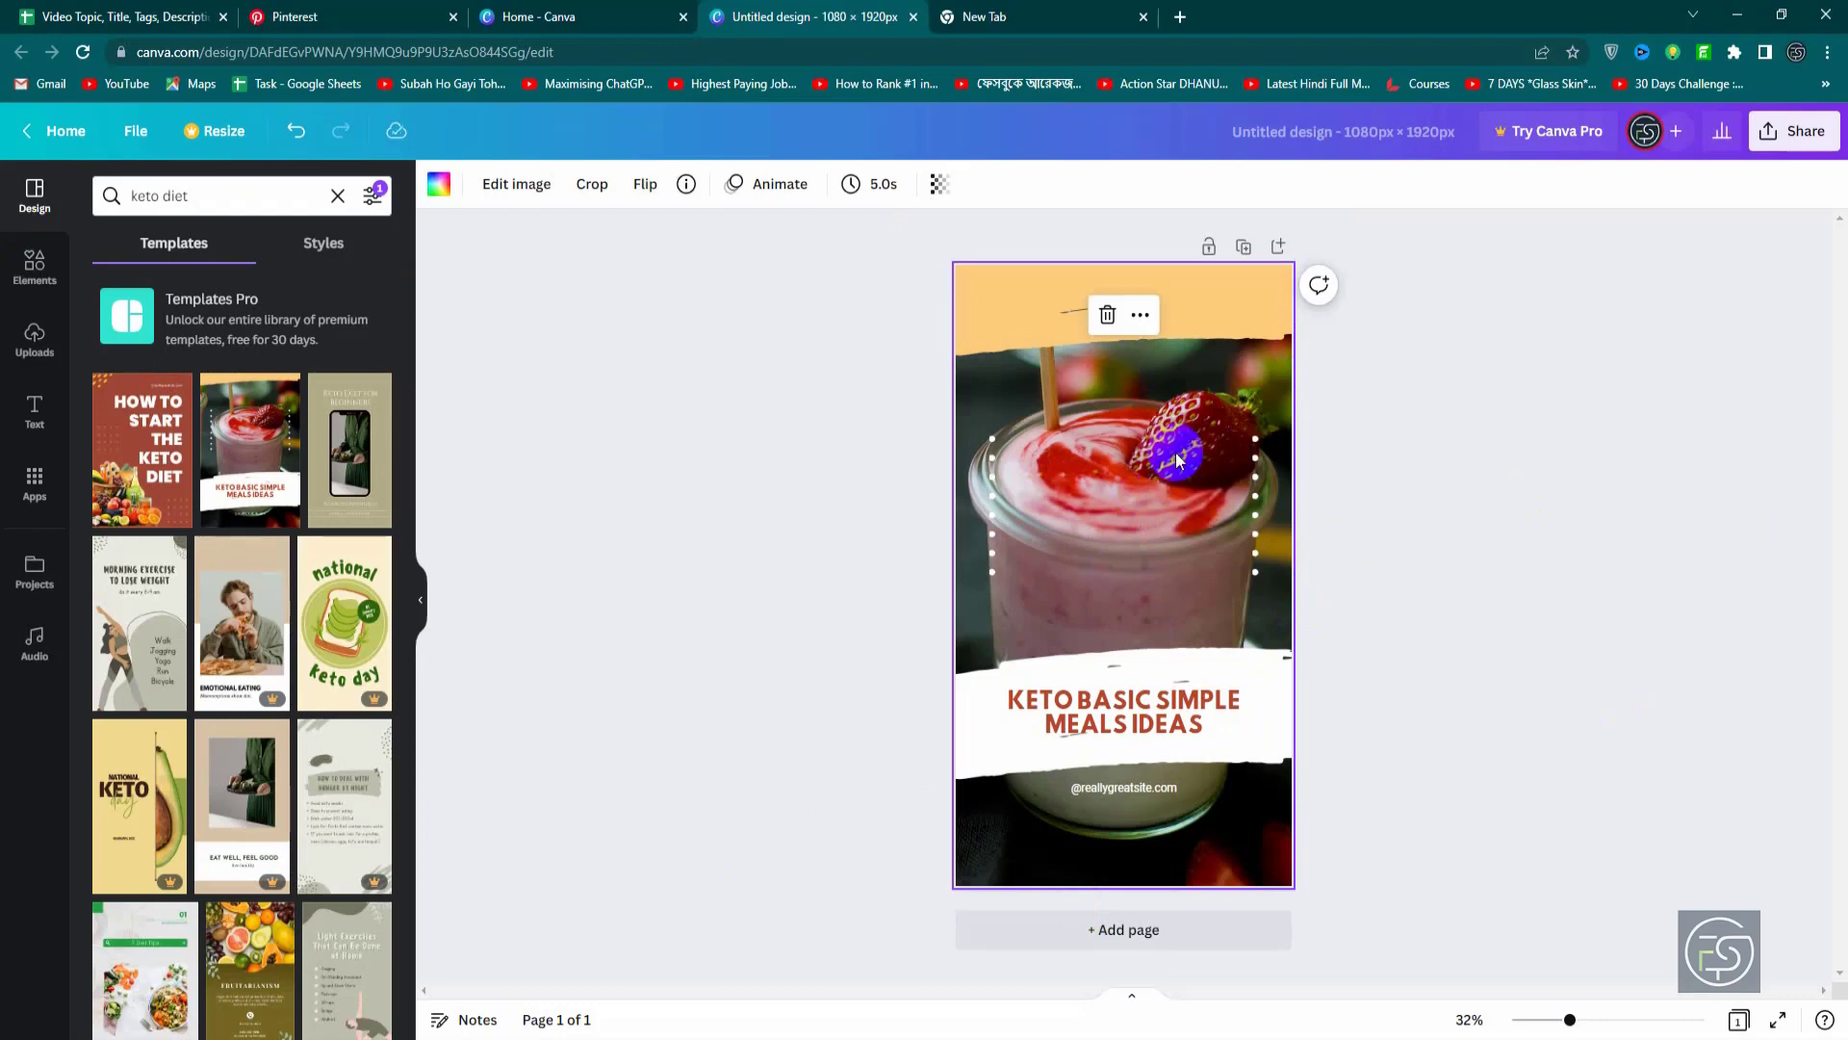
pyautogui.click(1120, 499)
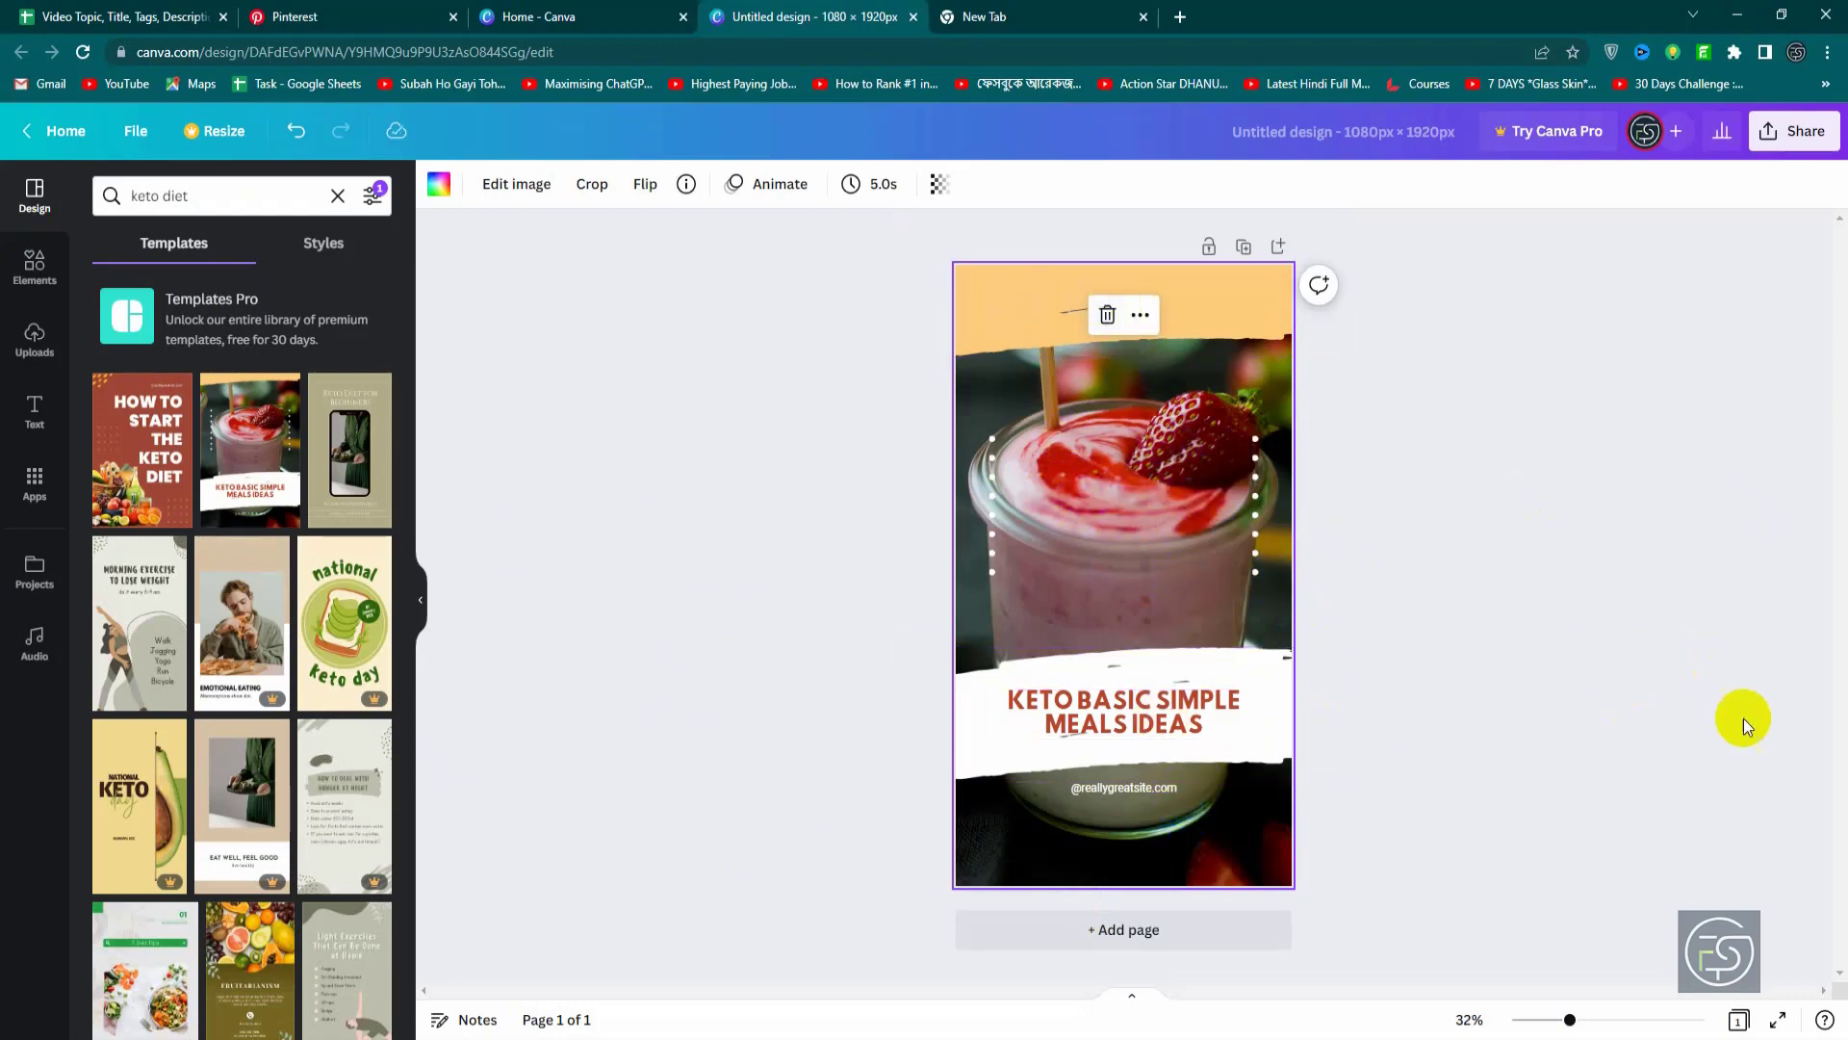
# Step: Open the search of Canva's elements library to see its recent searches and categories
pyautogui.click(38, 274)
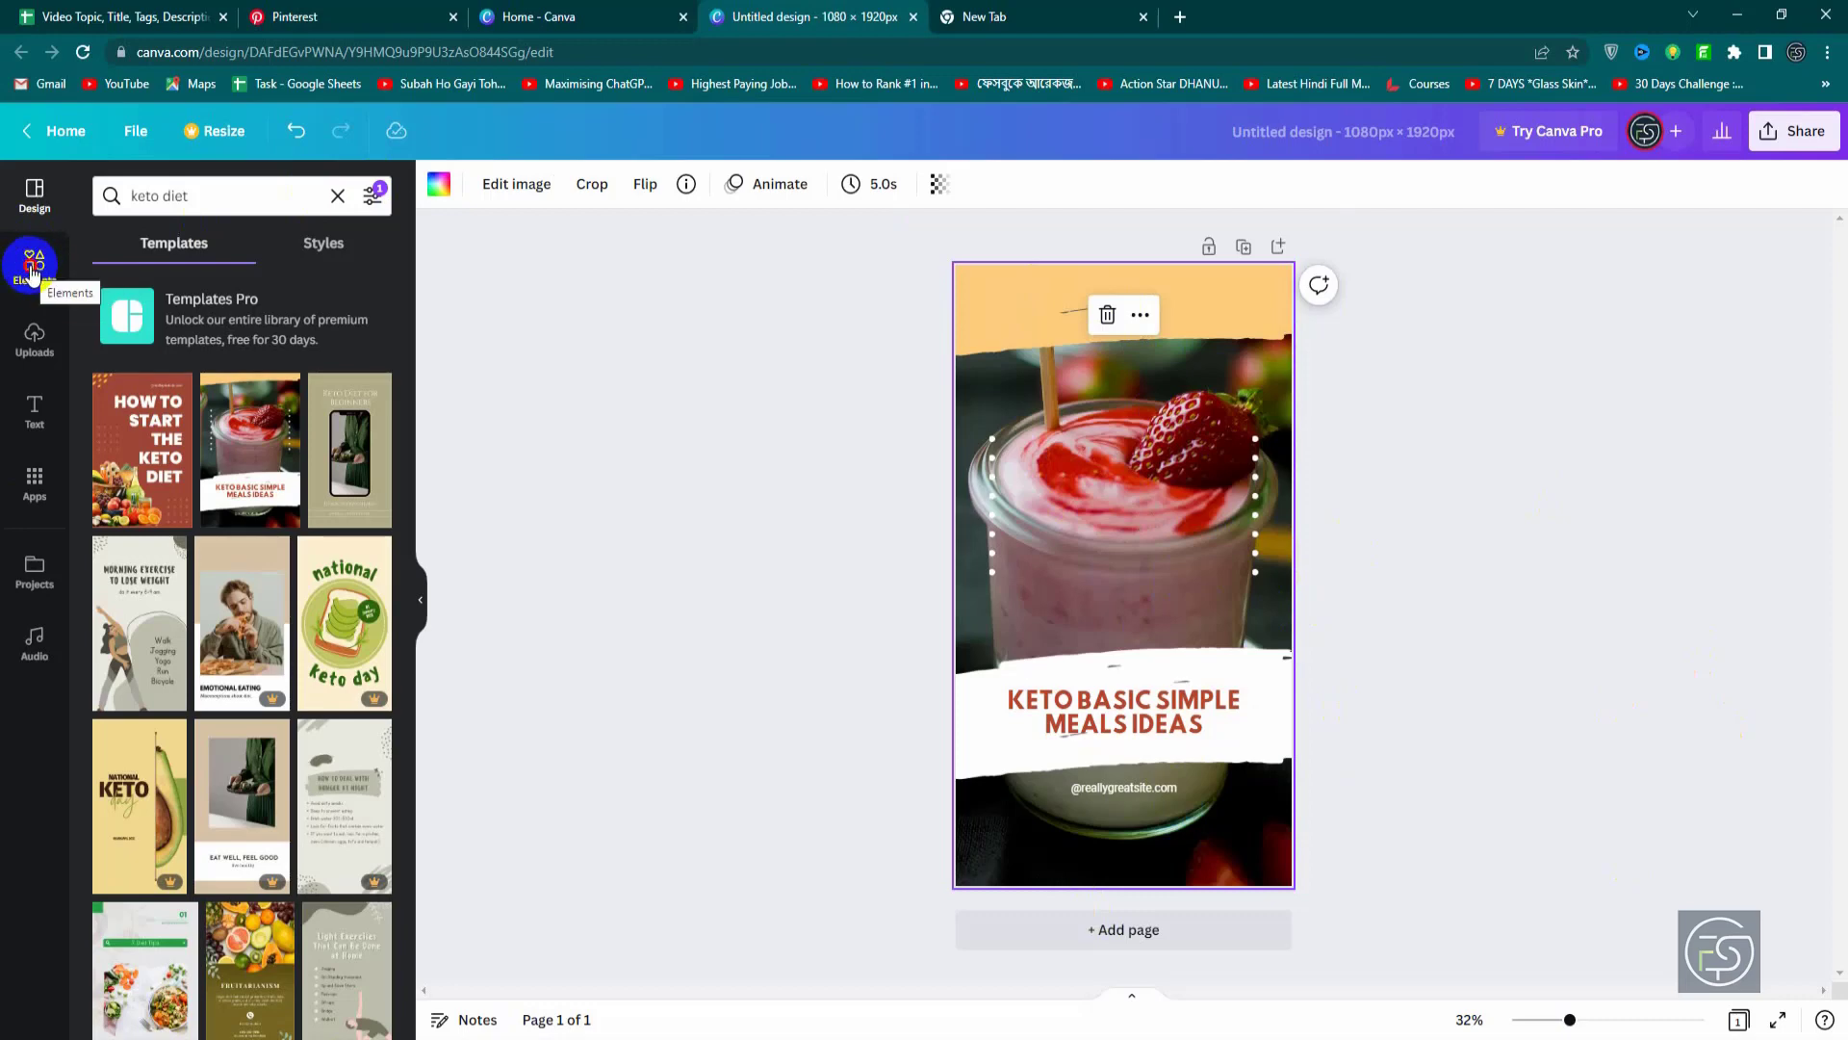
pyautogui.click(33, 270)
pyautogui.click(177, 200)
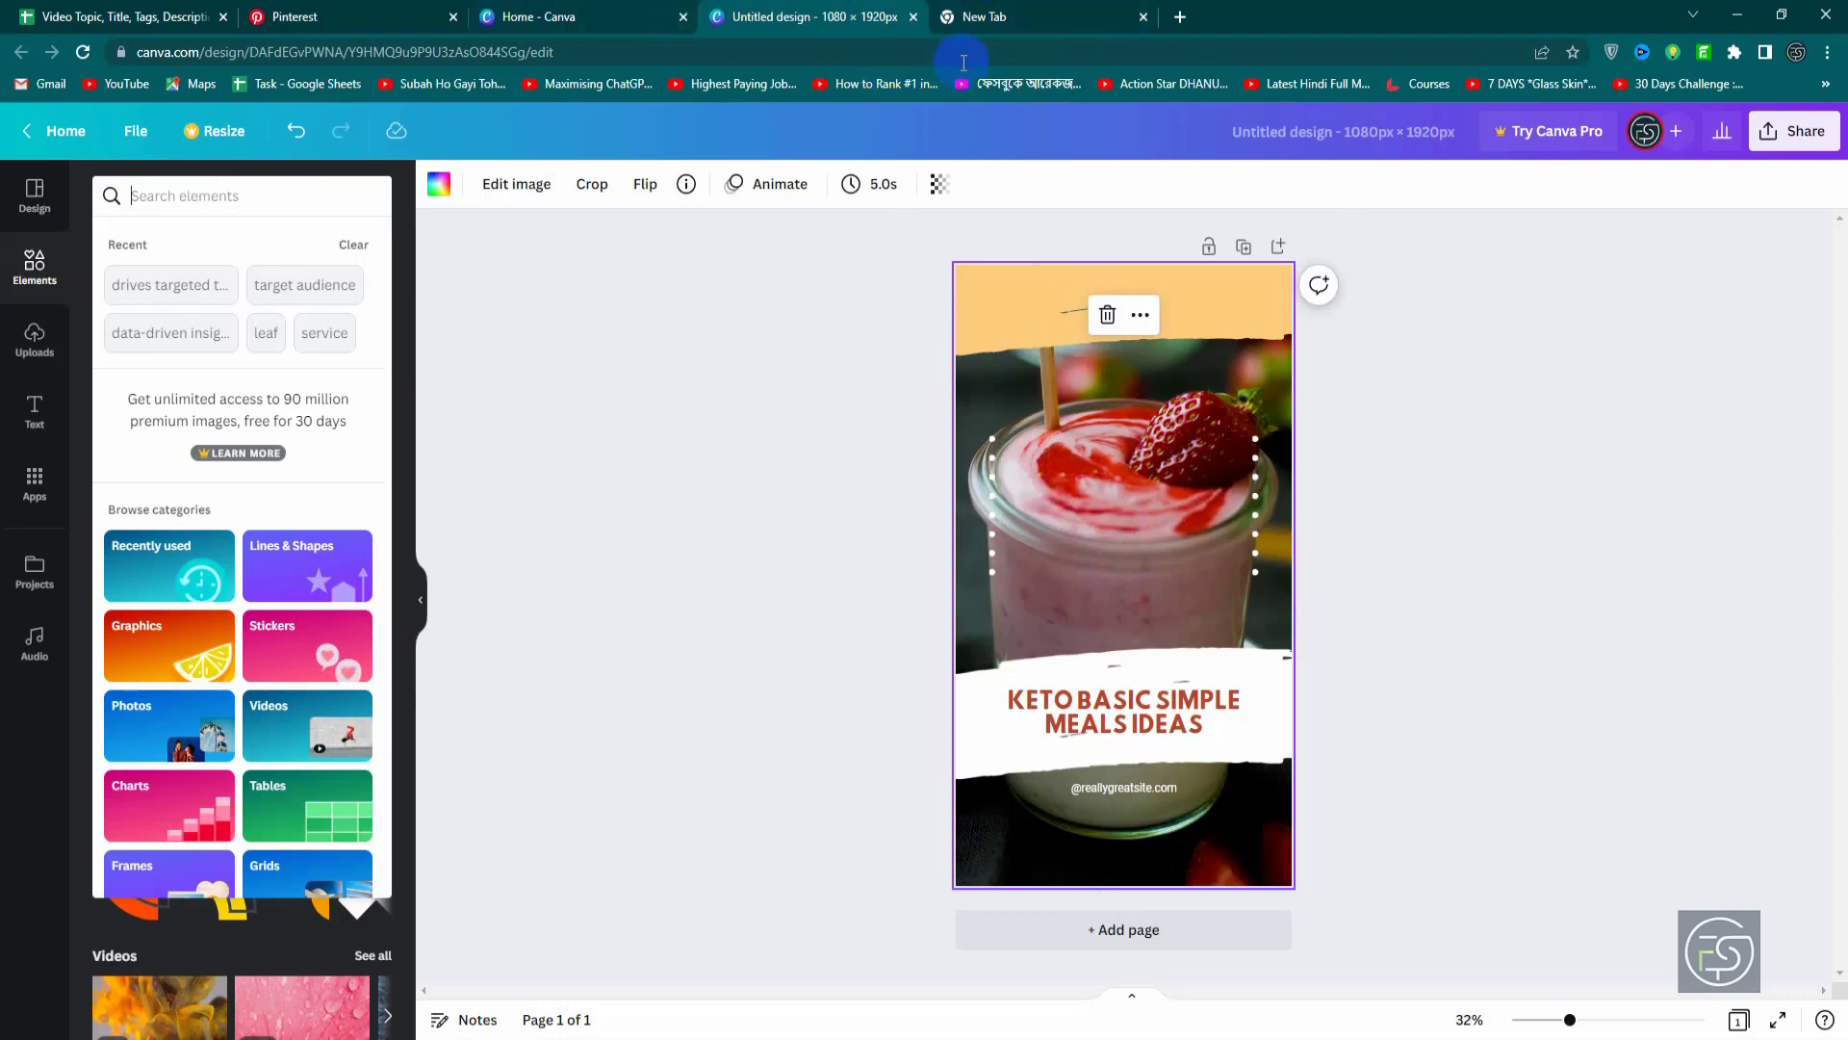
# Step: Switch back to the keto diet results on Pinterest and examine the "28 Lazy Keto Diet Recipes" pin
pyautogui.click(1052, 12)
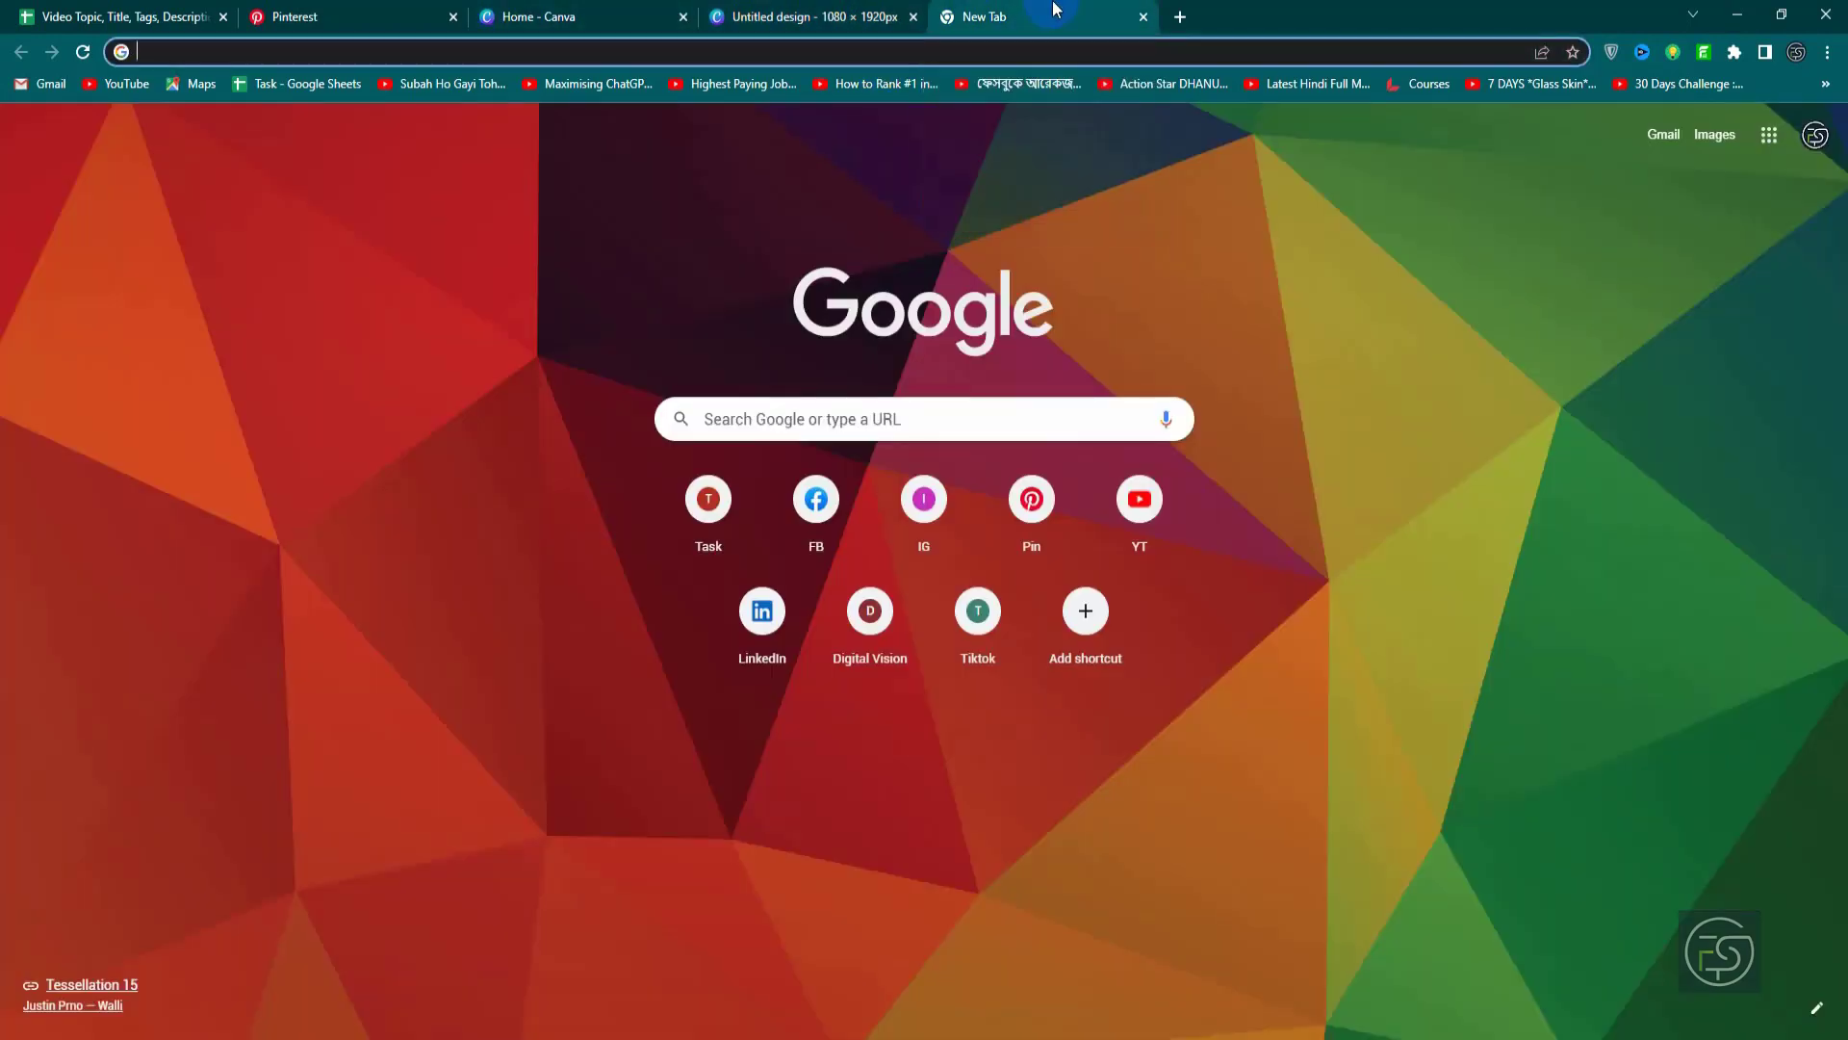
pyautogui.click(415, 10)
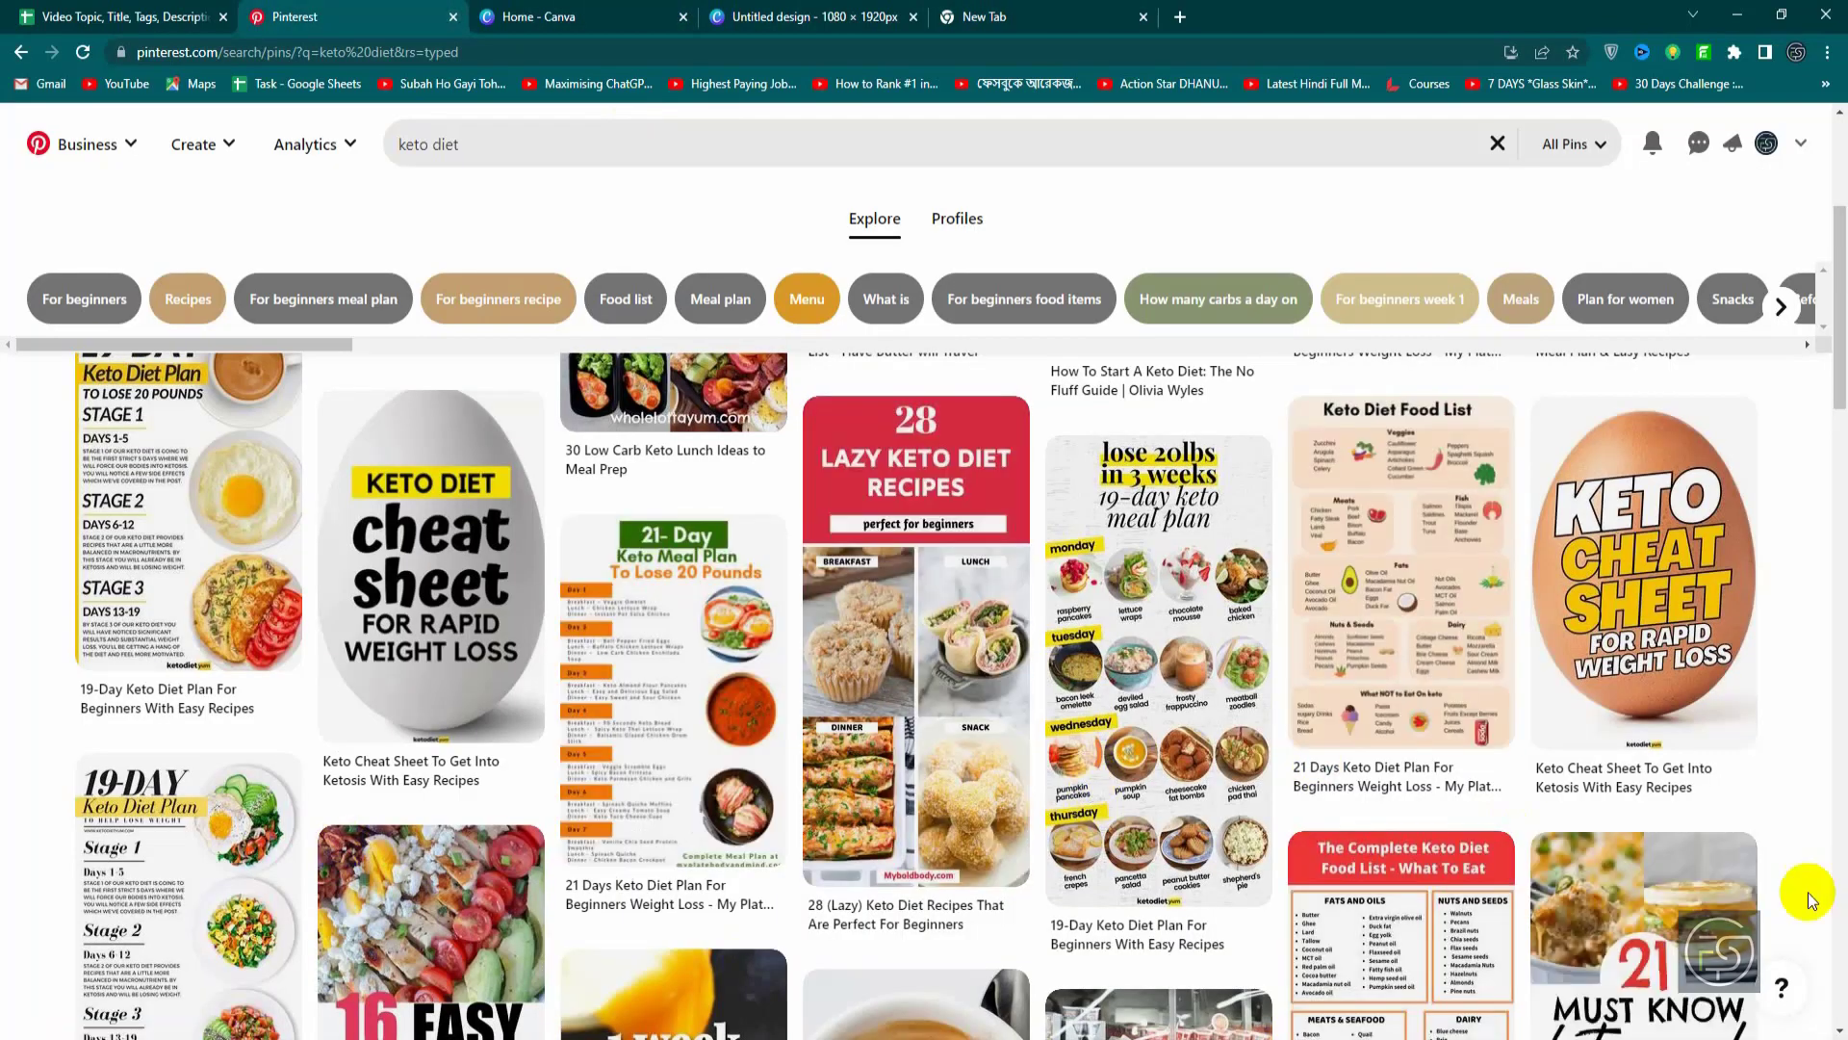
pyautogui.click(916, 830)
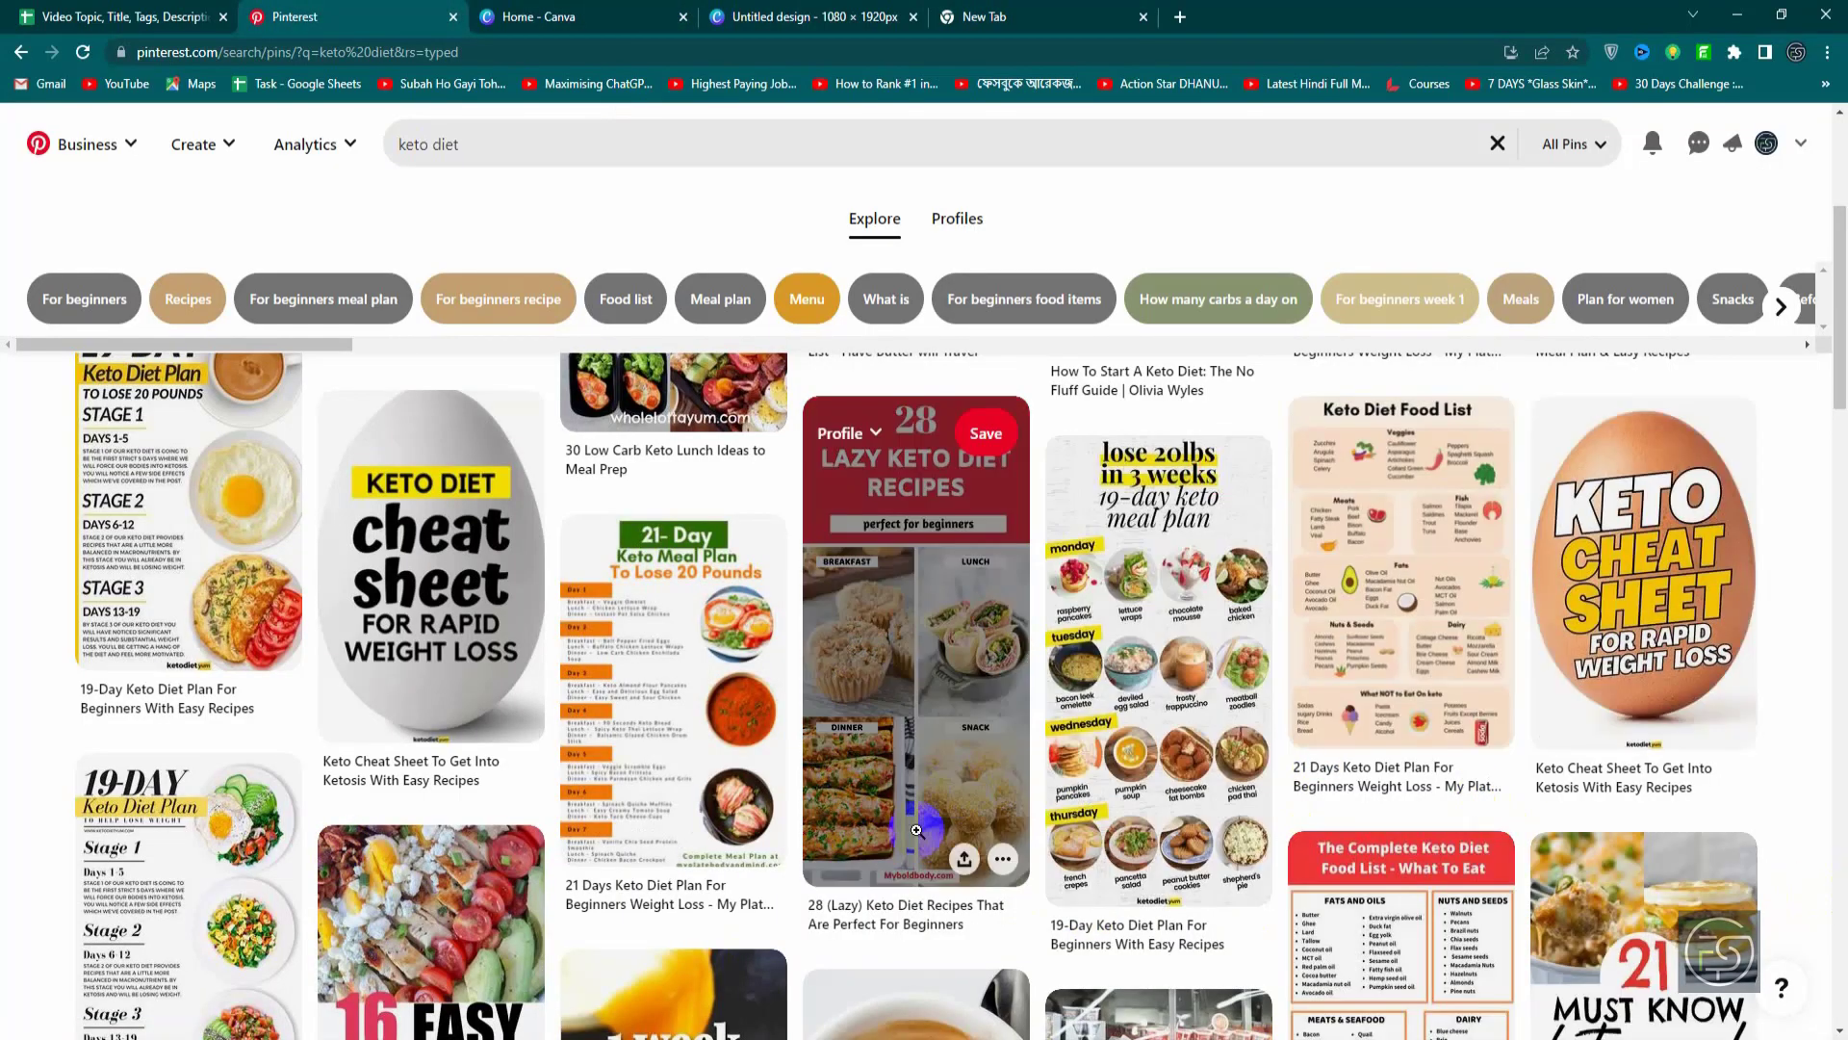
# Step: Browse the keto diet pins on Pinterest, examining the layouts of the 19-day plan, keto bowls and cheat sheet designs
pyautogui.scroll(4, 1649, 693)
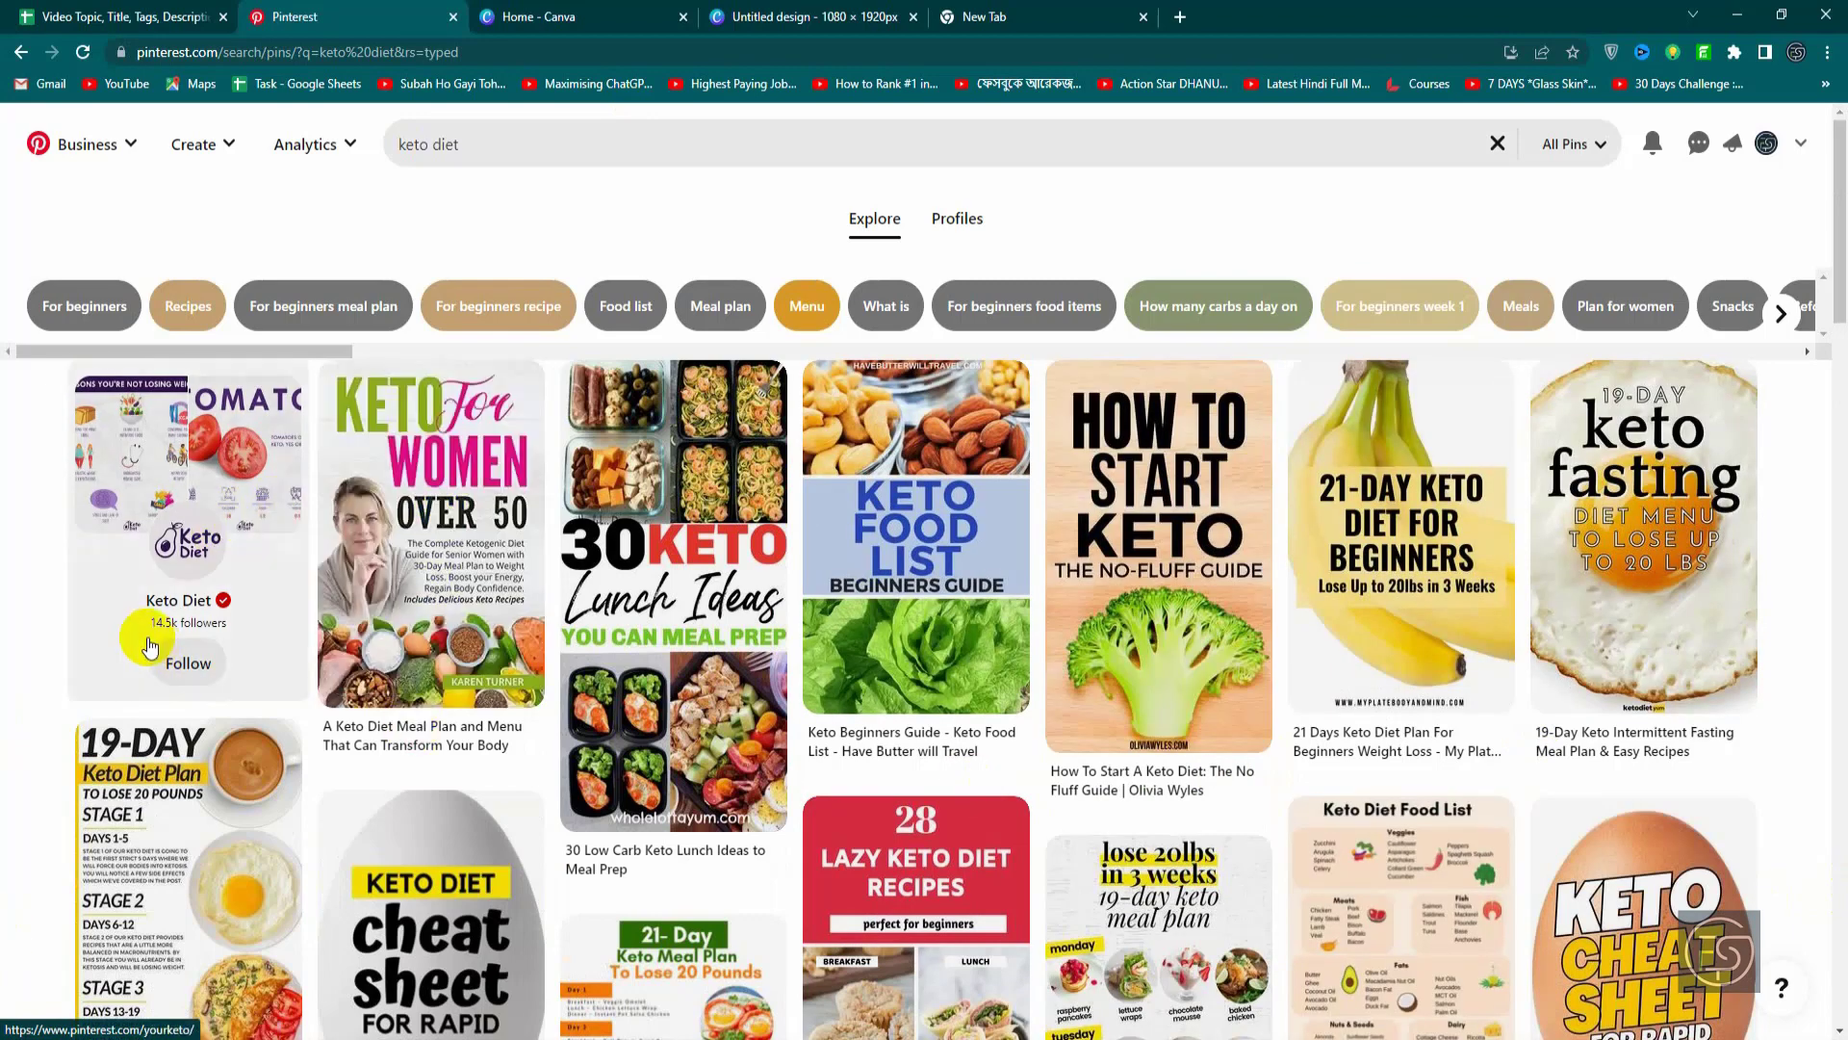
pyautogui.scroll(-3, 462, 674)
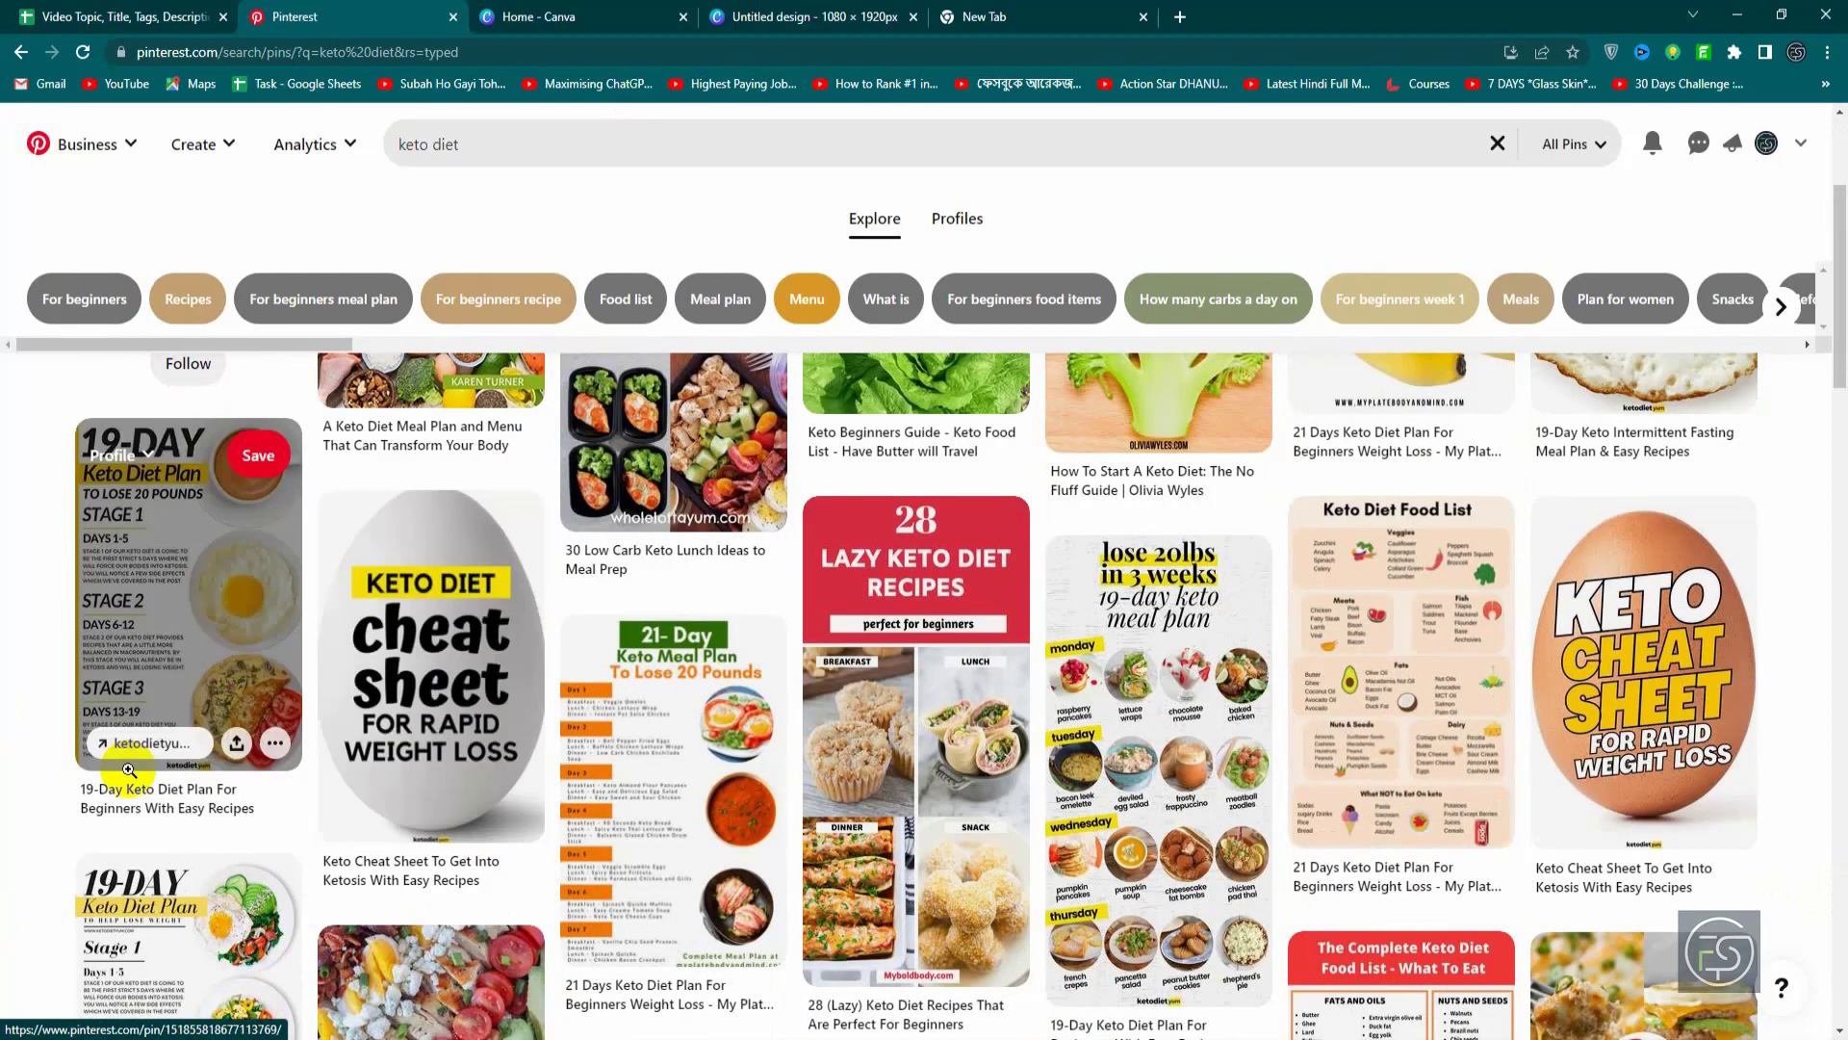
pyautogui.scroll(-2, 129, 770)
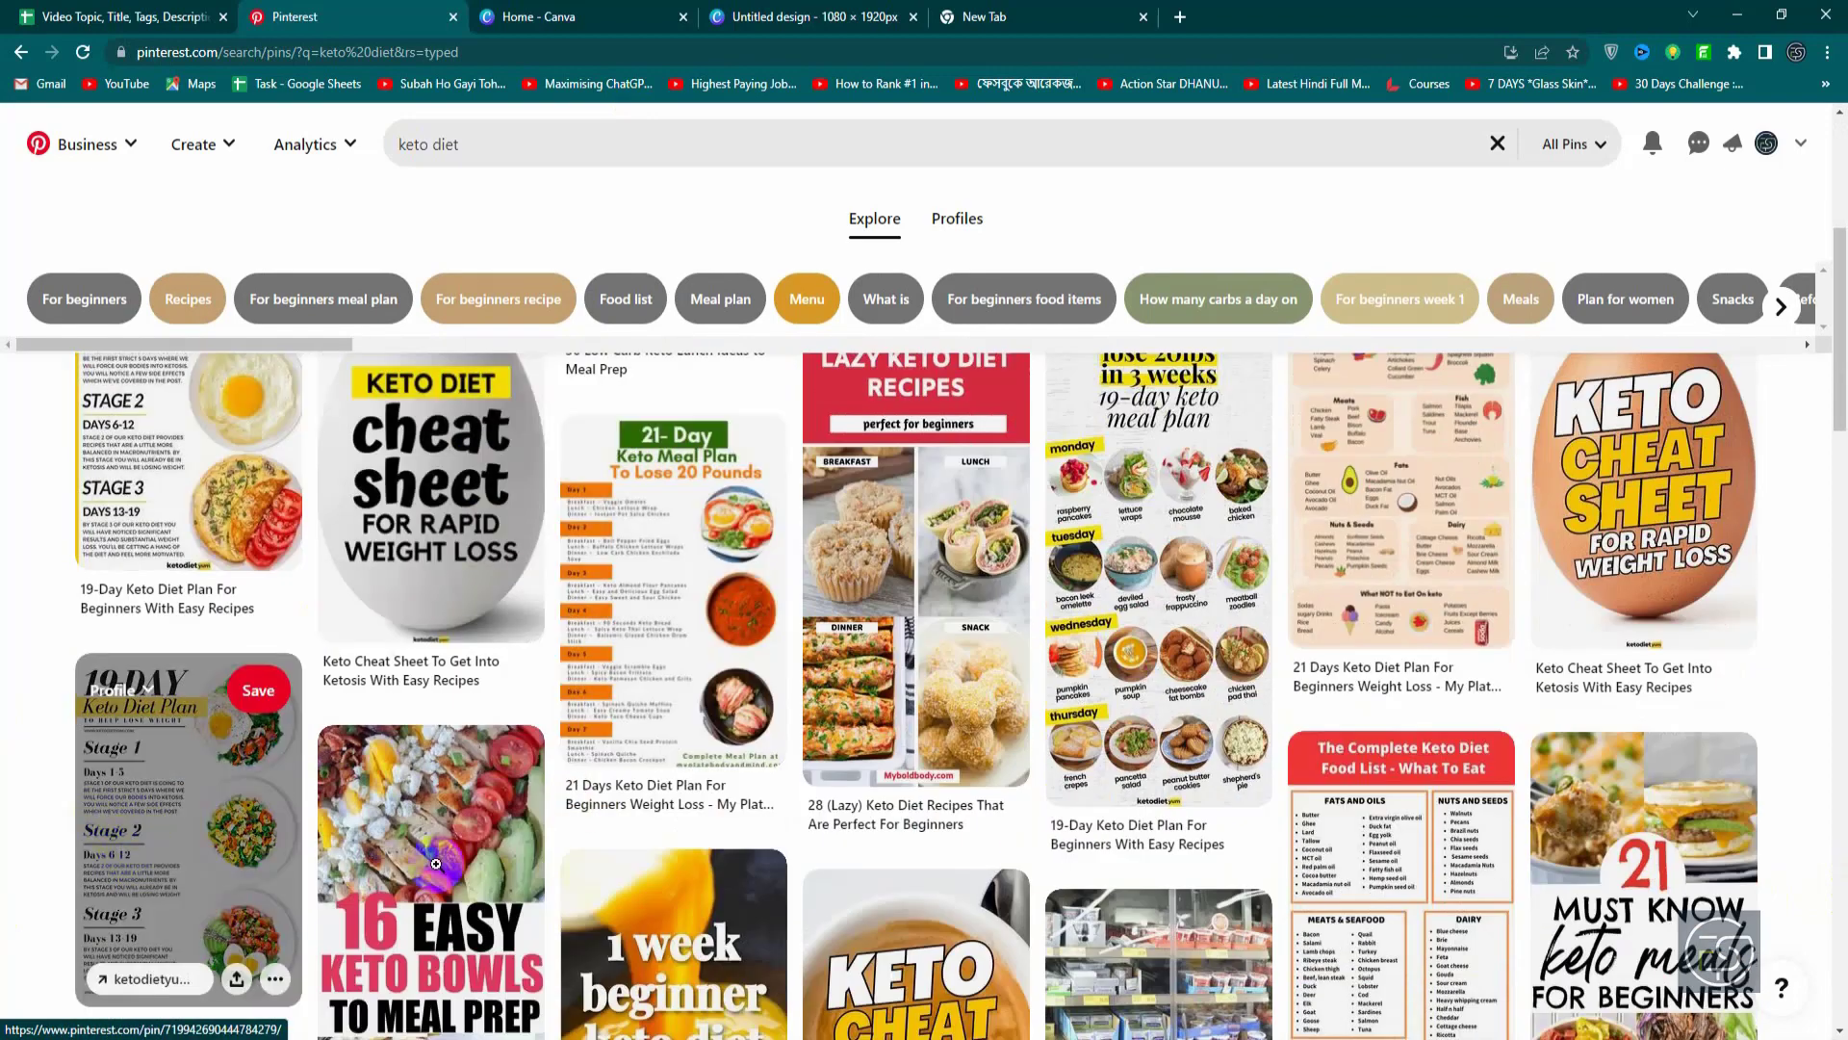
pyautogui.scroll(-1, 462, 847)
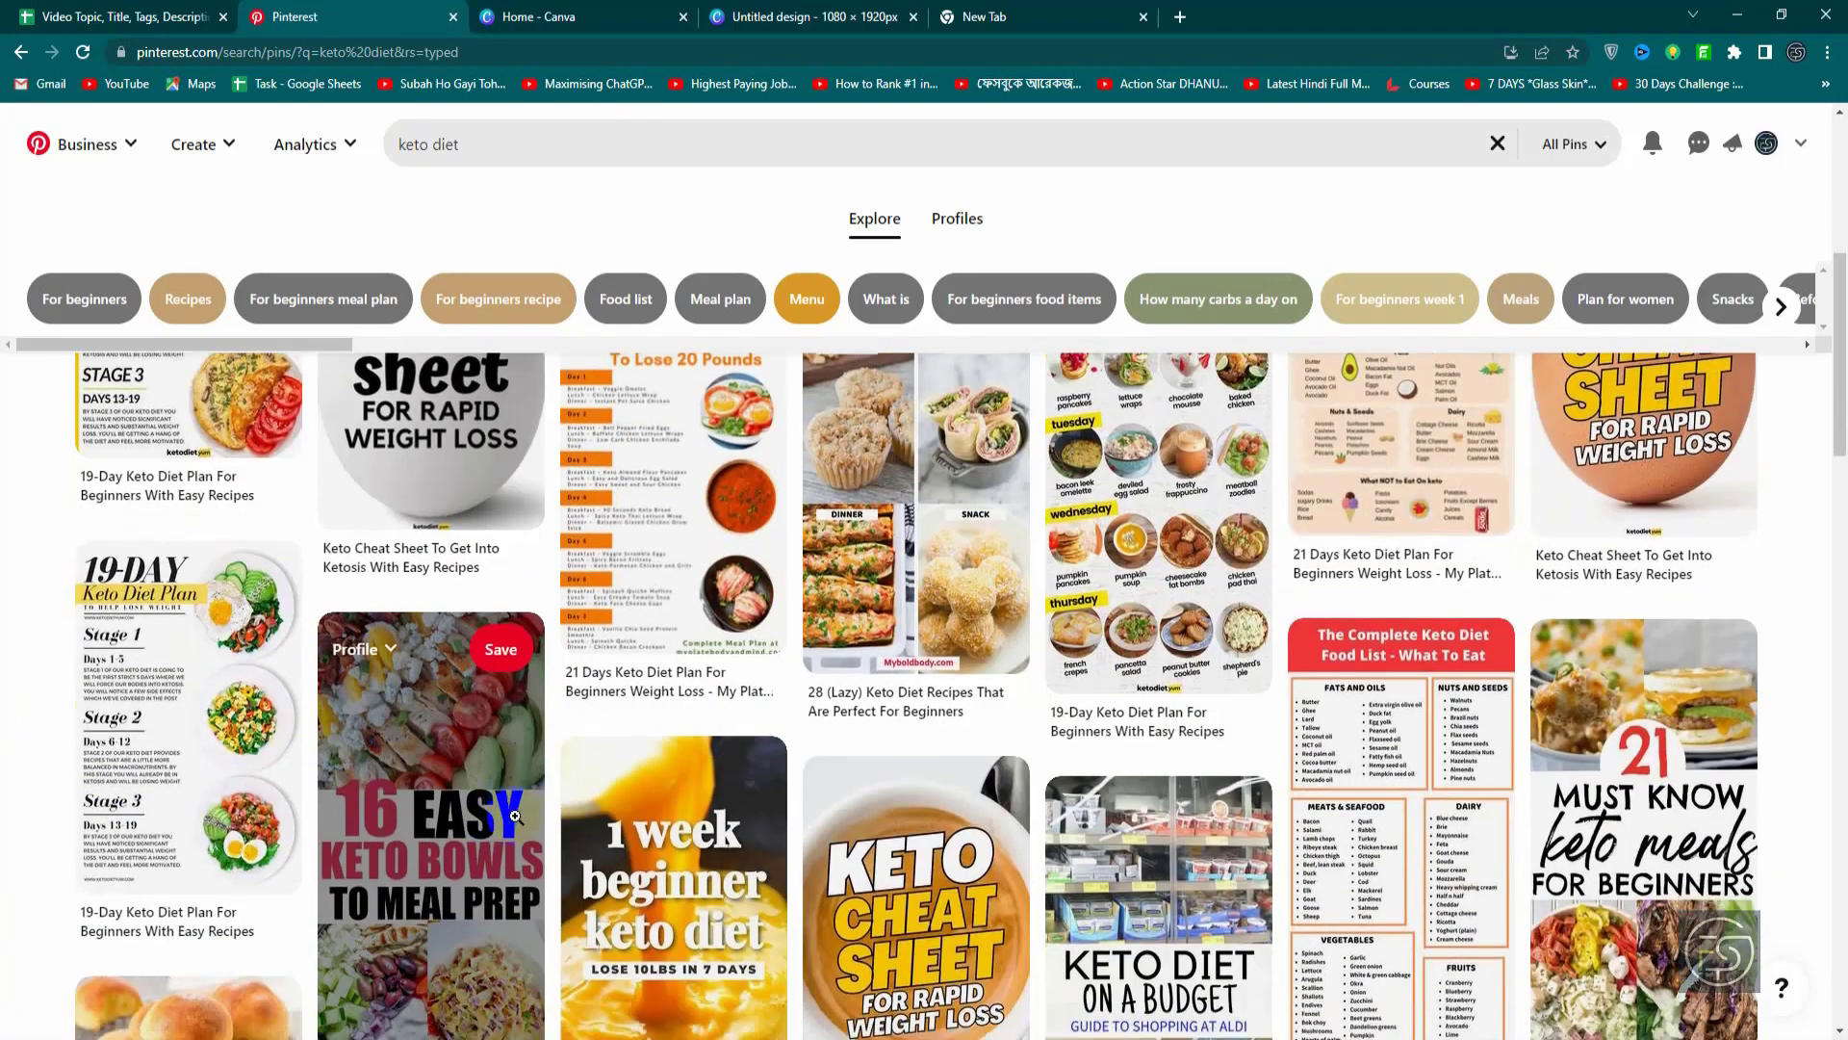
pyautogui.scroll(-2, 515, 816)
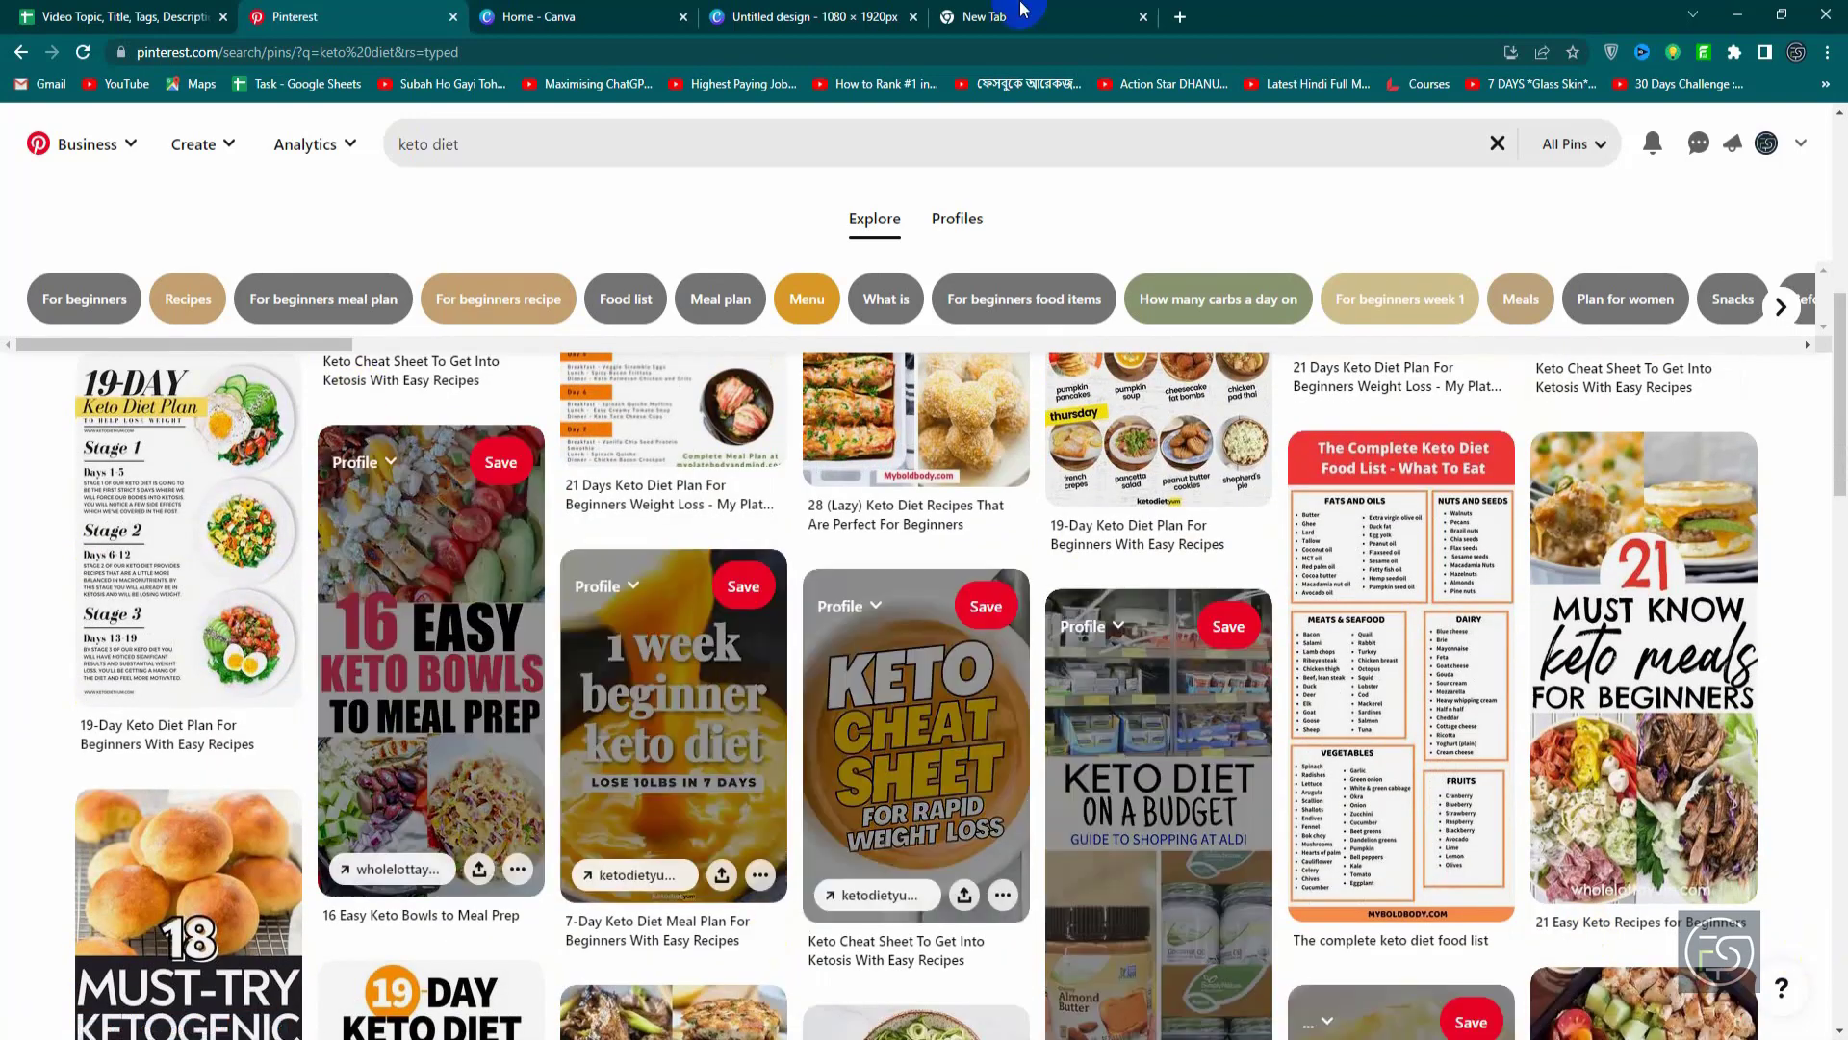
# Step: Switch back to the untitled 1080 × 1920 px Canva design and search the elements library's photos for "keto food"
pyautogui.click(584, 11)
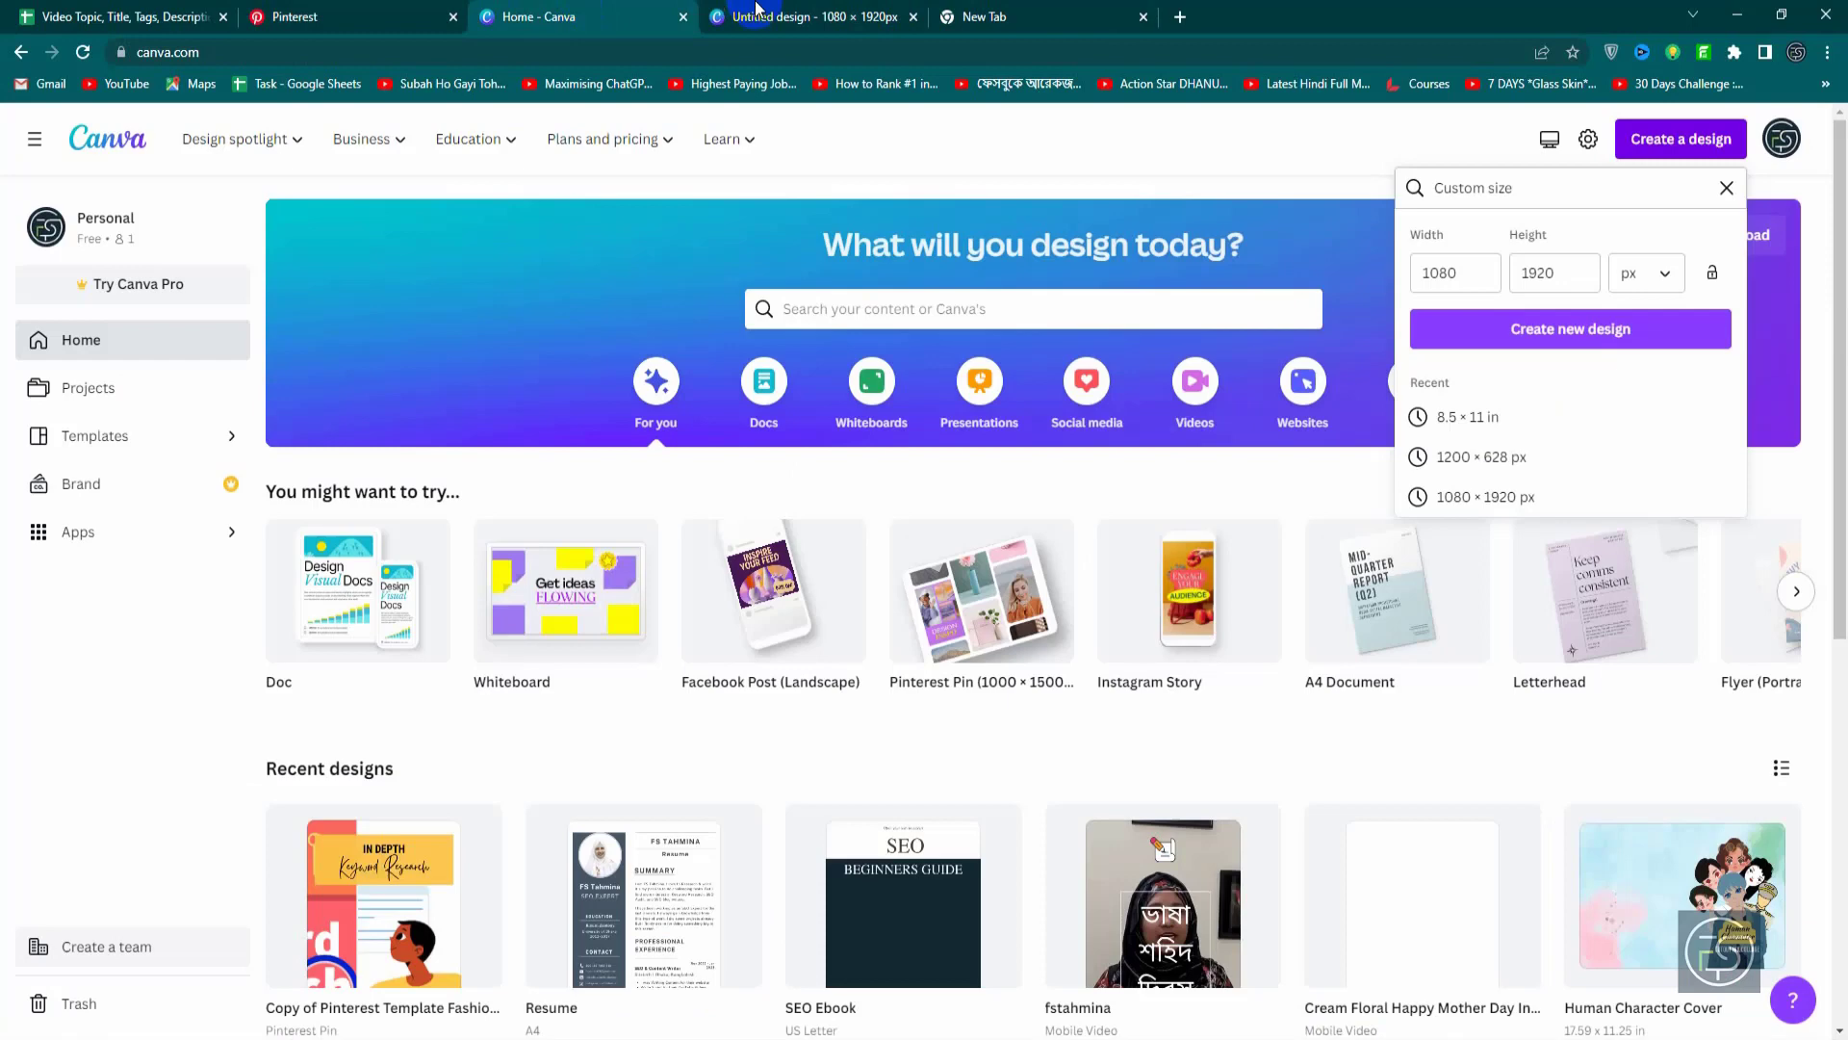
pyautogui.click(811, 12)
pyautogui.click(159, 200)
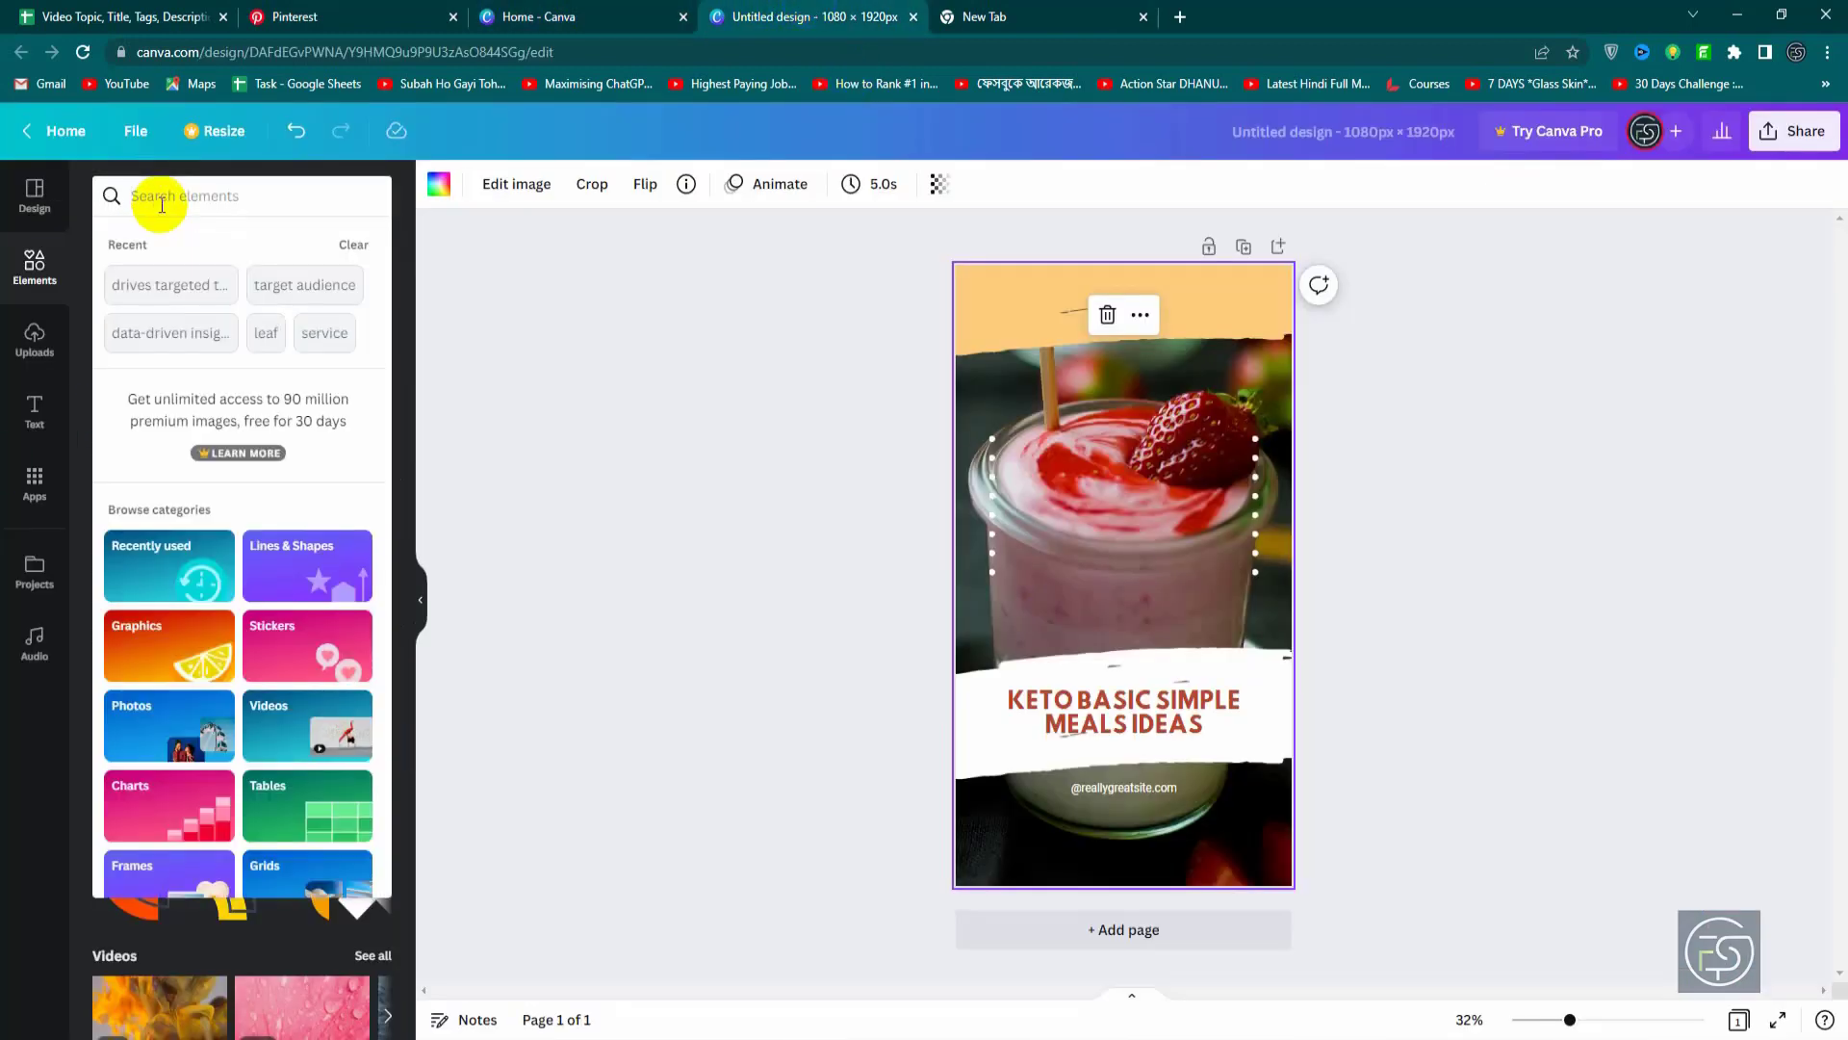
pyautogui.write('keto')
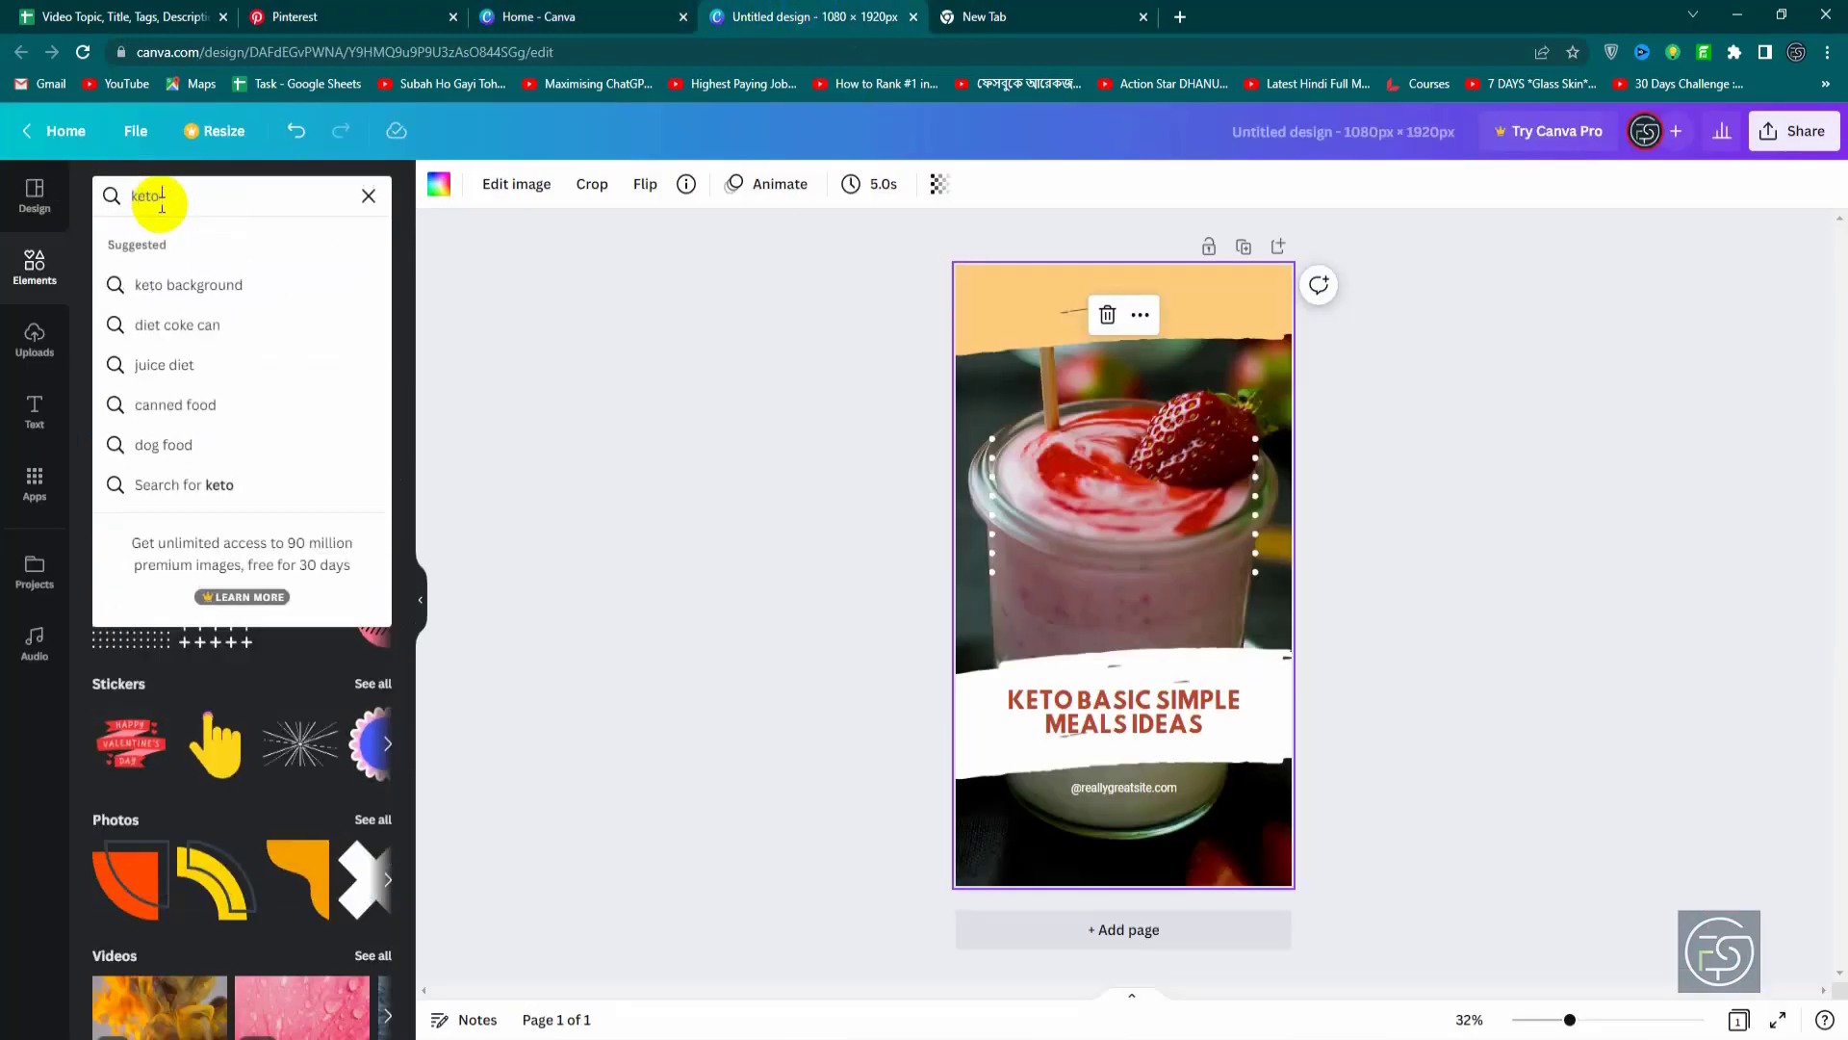
pyautogui.write(' food')
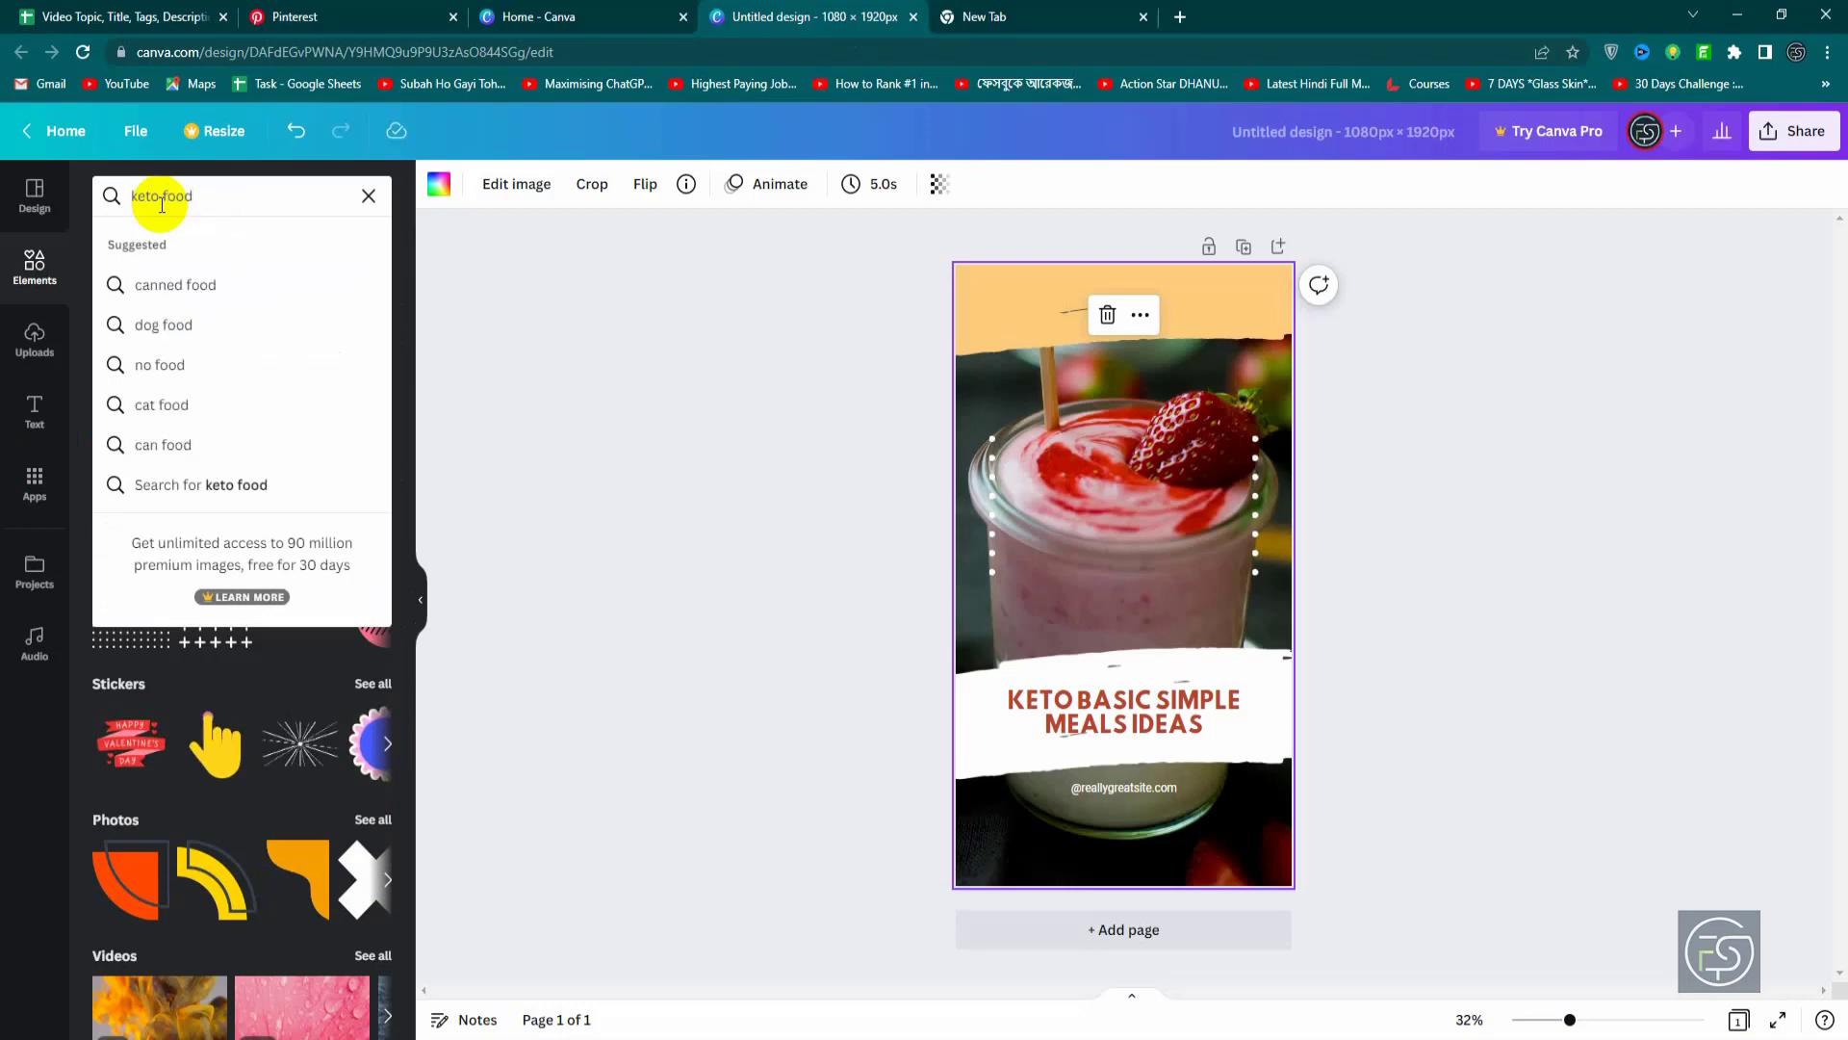
pyautogui.press('Return')
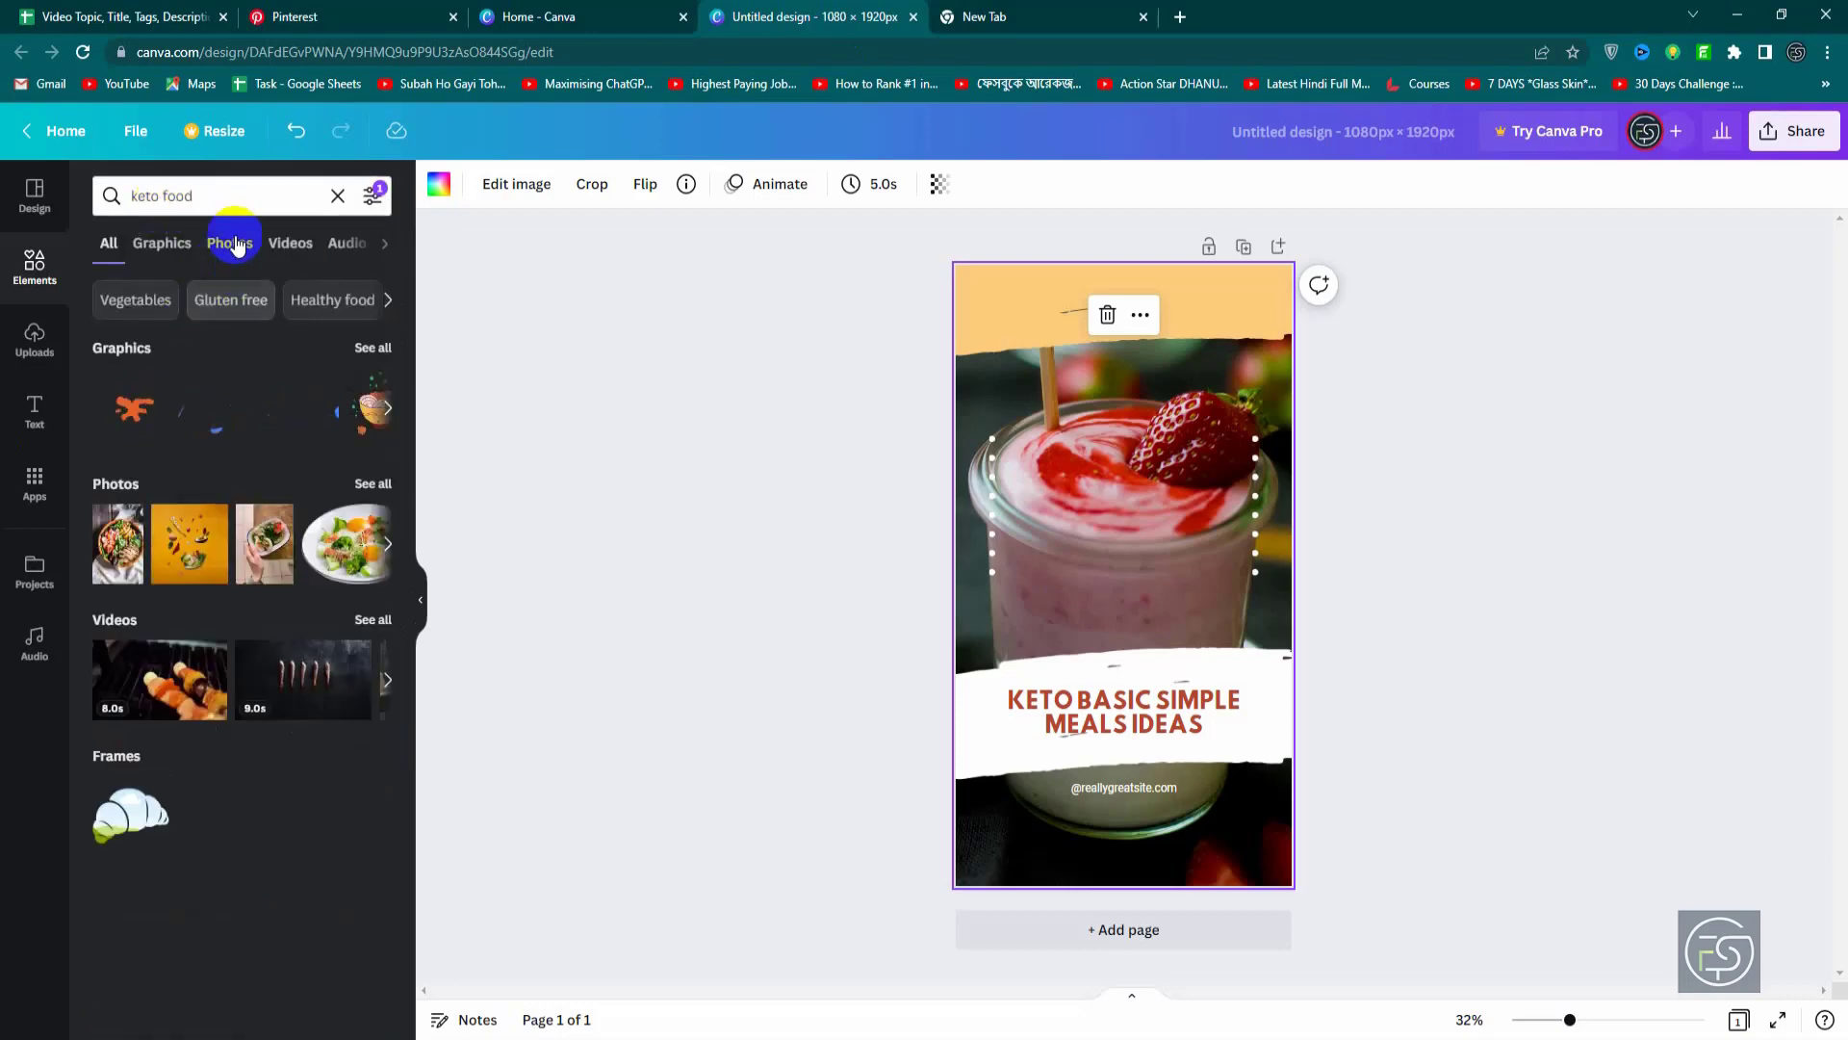
pyautogui.click(235, 244)
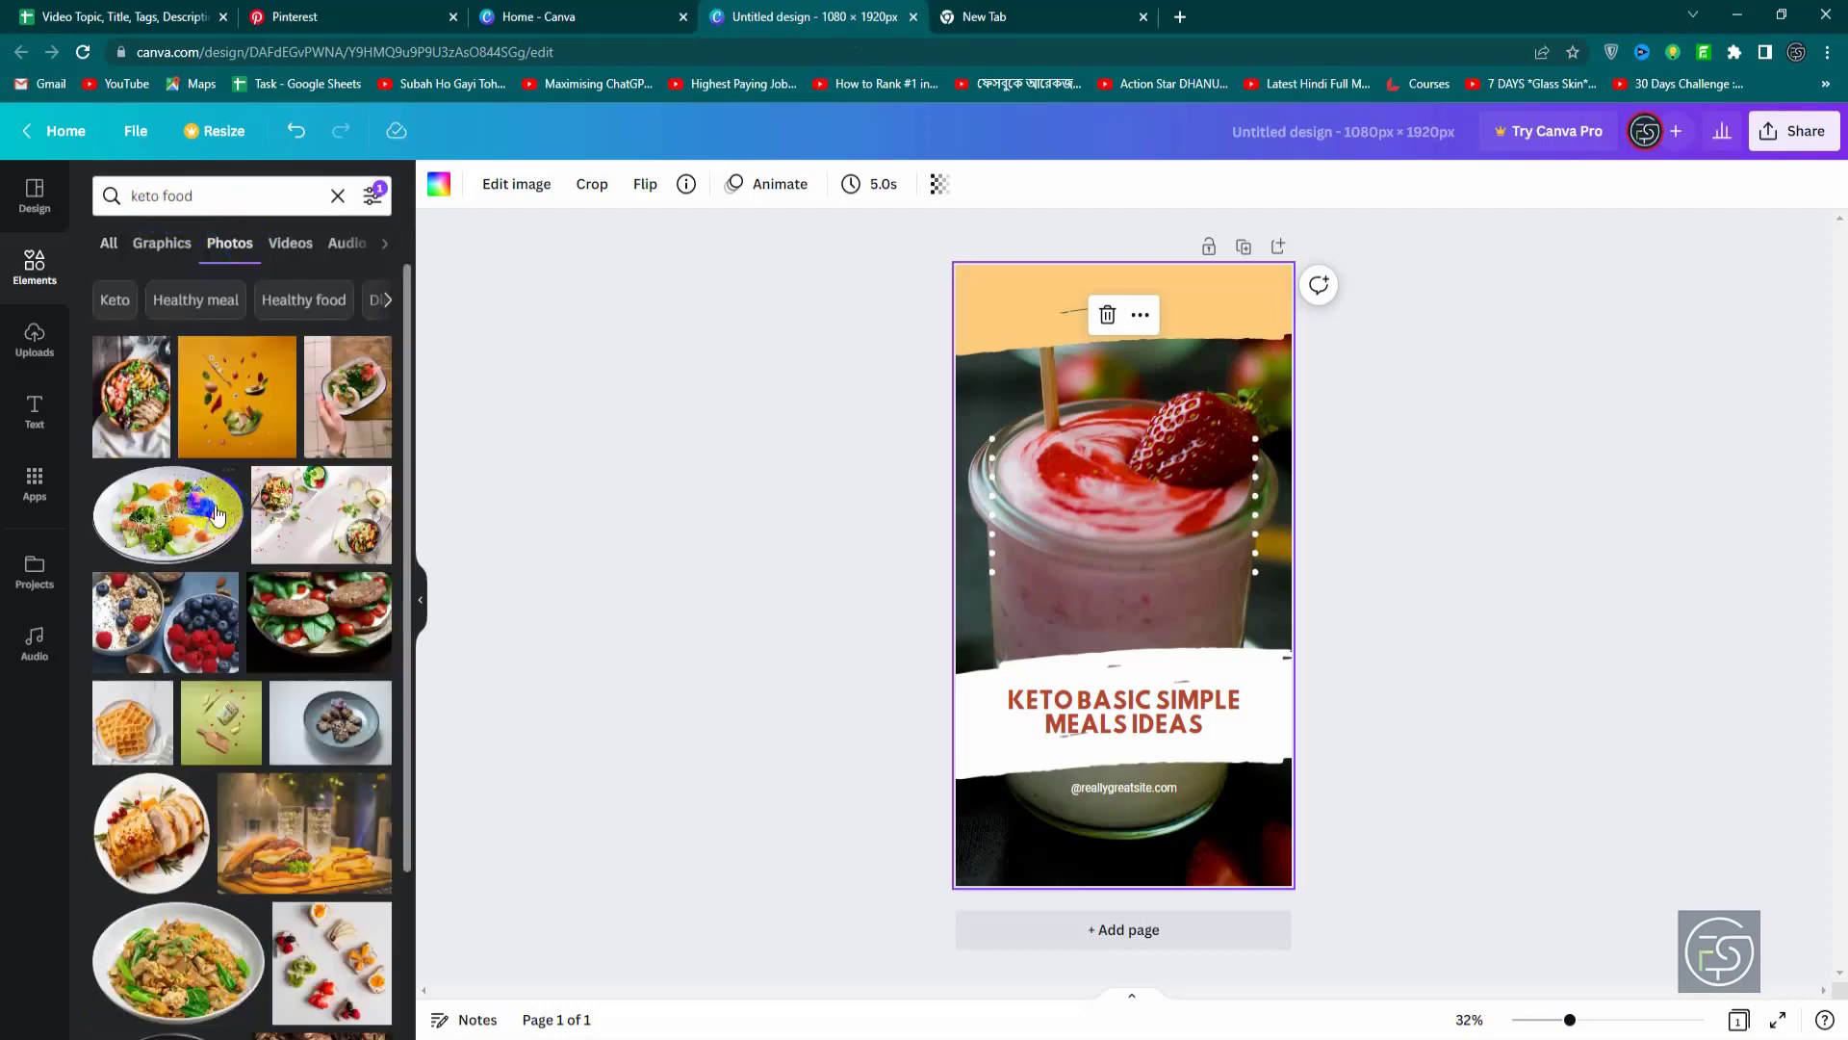
pyautogui.scroll(-3, 268, 704)
pyautogui.scroll(3, 268, 710)
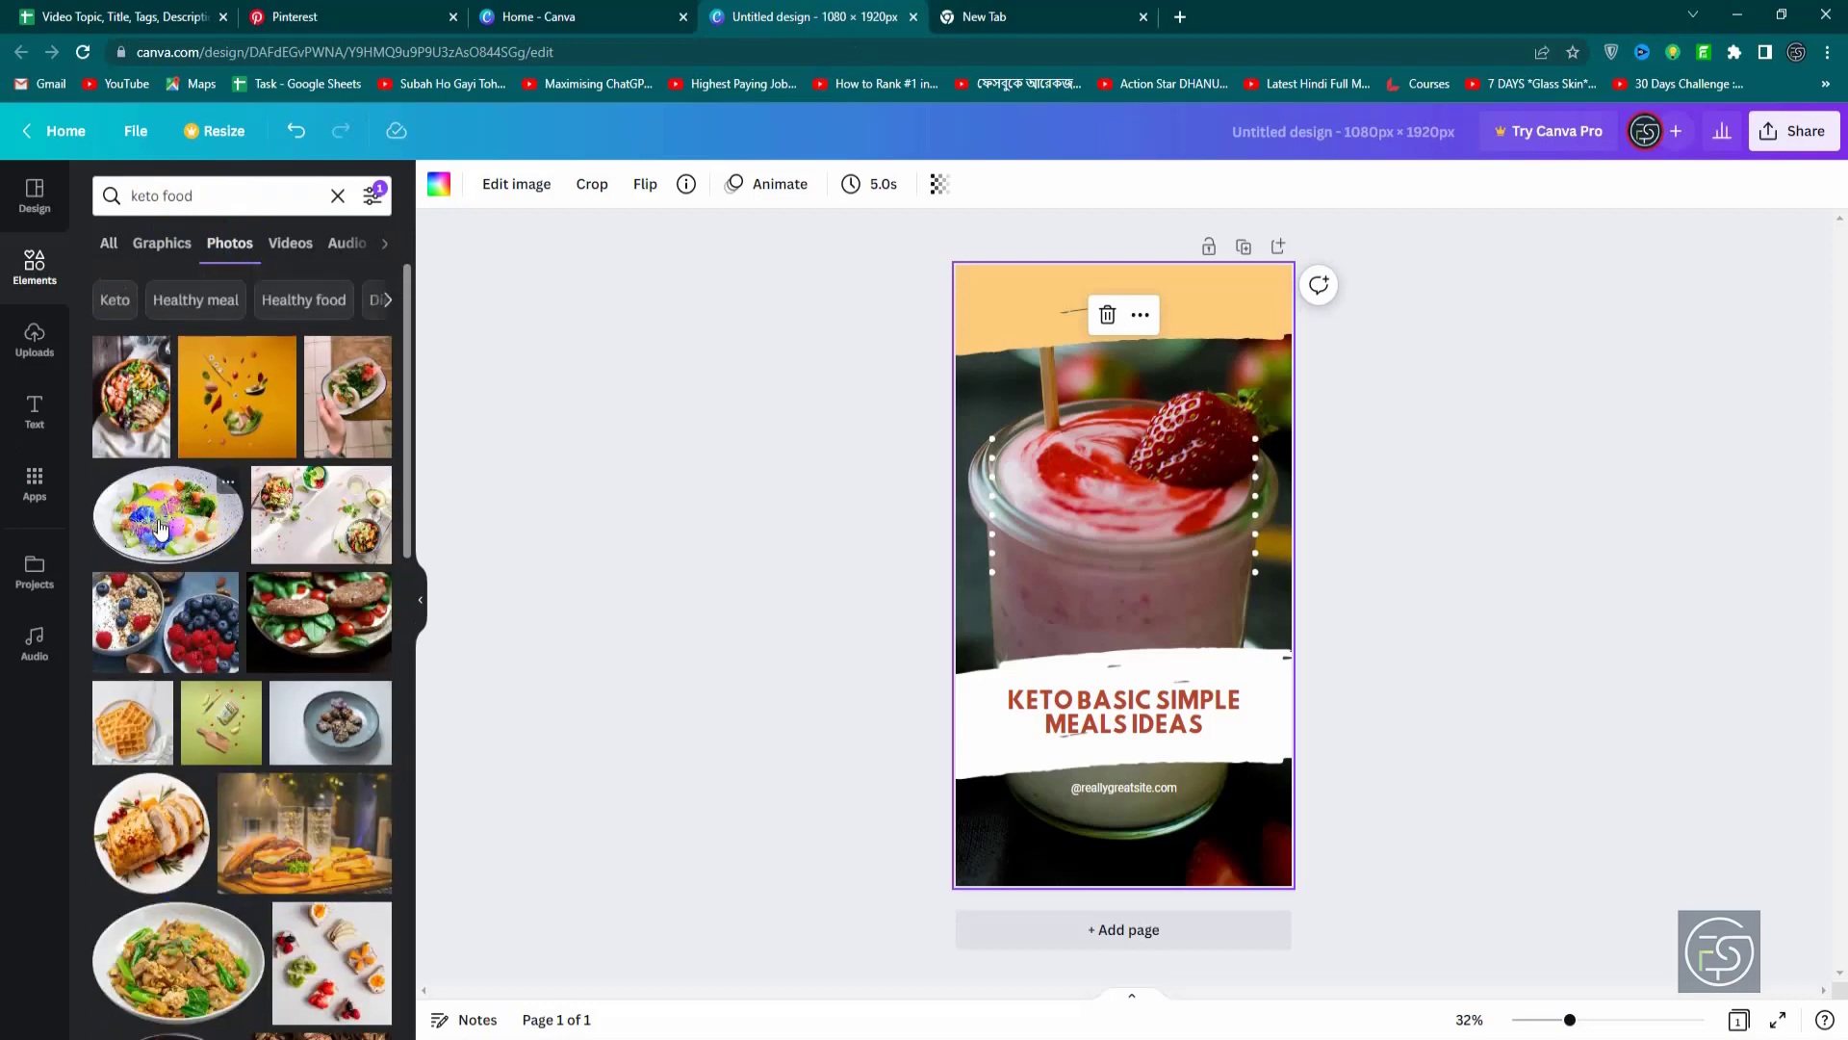
# Step: Add the photo of the oval plate with eggs and broccoli above the title, and delete the strawberry smoothie background photo
pyautogui.click(168, 523)
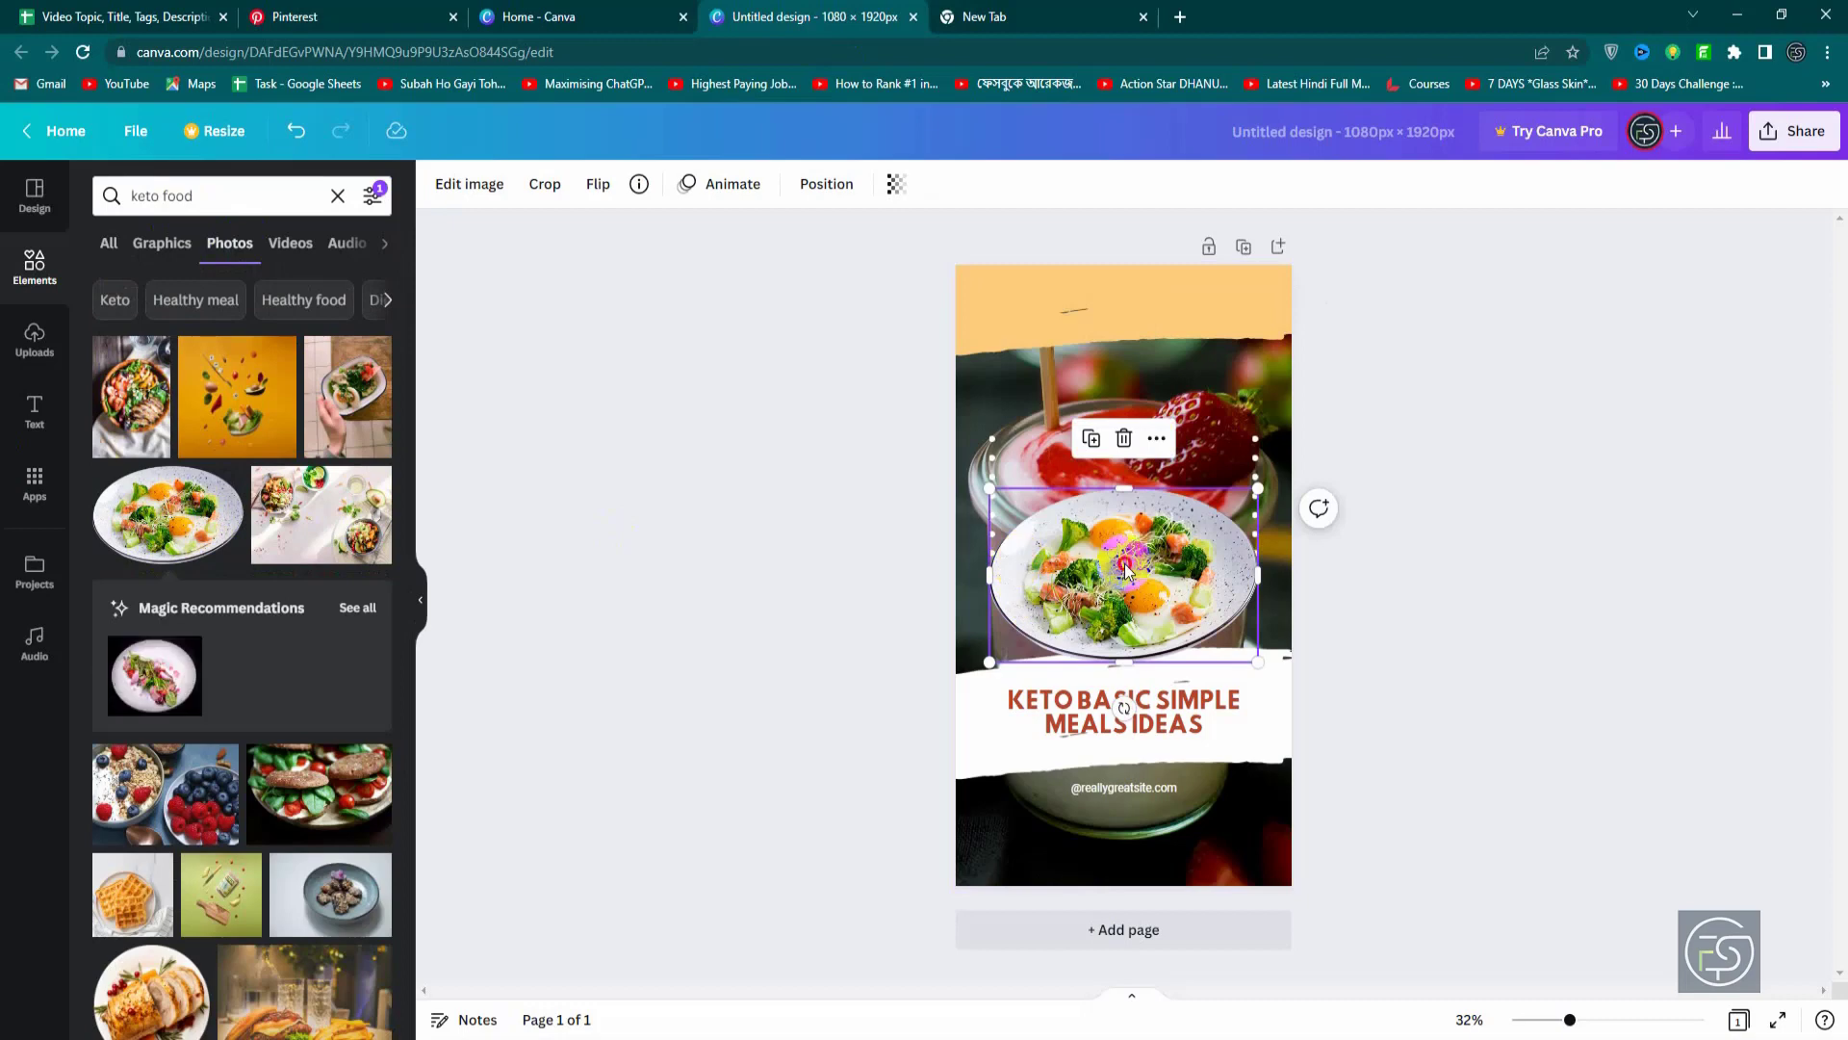
pyautogui.moveTo(1109, 510)
pyautogui.mouseDown()
pyautogui.moveTo(1122, 481)
pyautogui.moveTo(1145, 741)
pyautogui.moveTo(1128, 644)
pyautogui.moveTo(1122, 785)
pyautogui.moveTo(1146, 875)
pyautogui.moveTo(1116, 477)
pyautogui.mouseUp()
pyautogui.click(1051, 616)
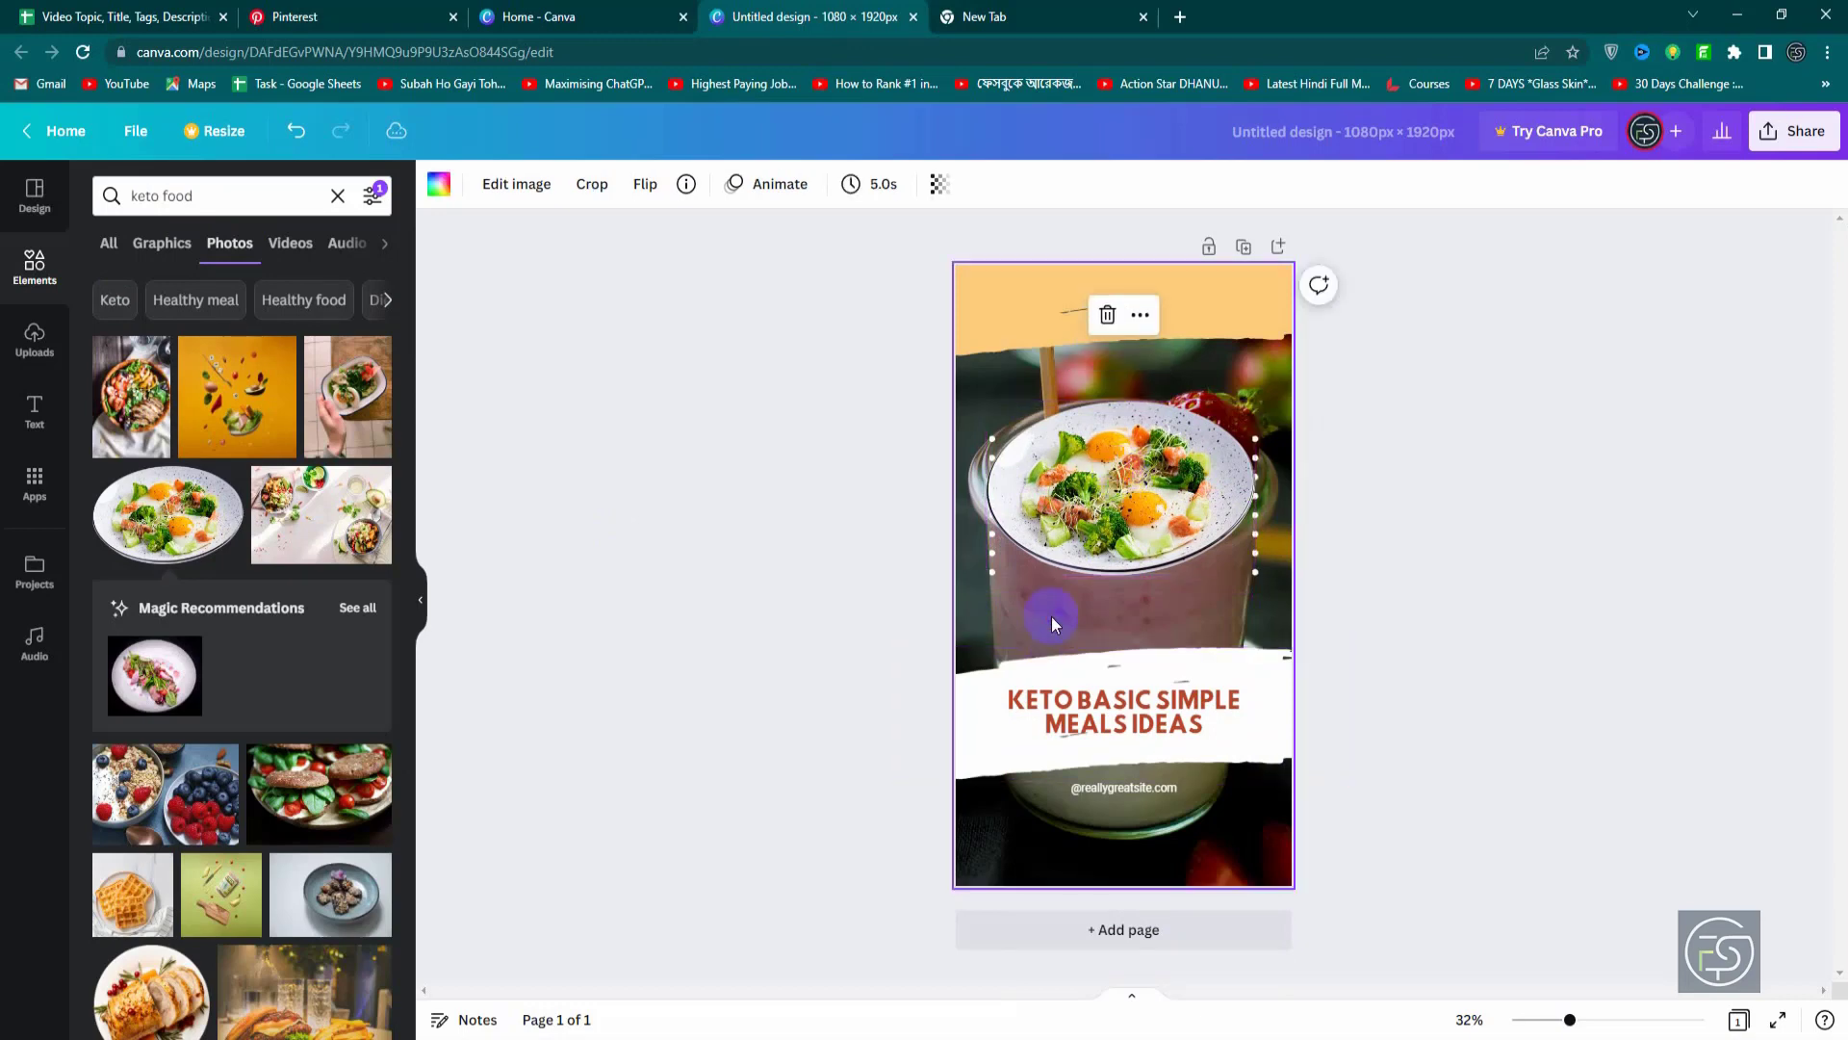
pyautogui.press('Delete')
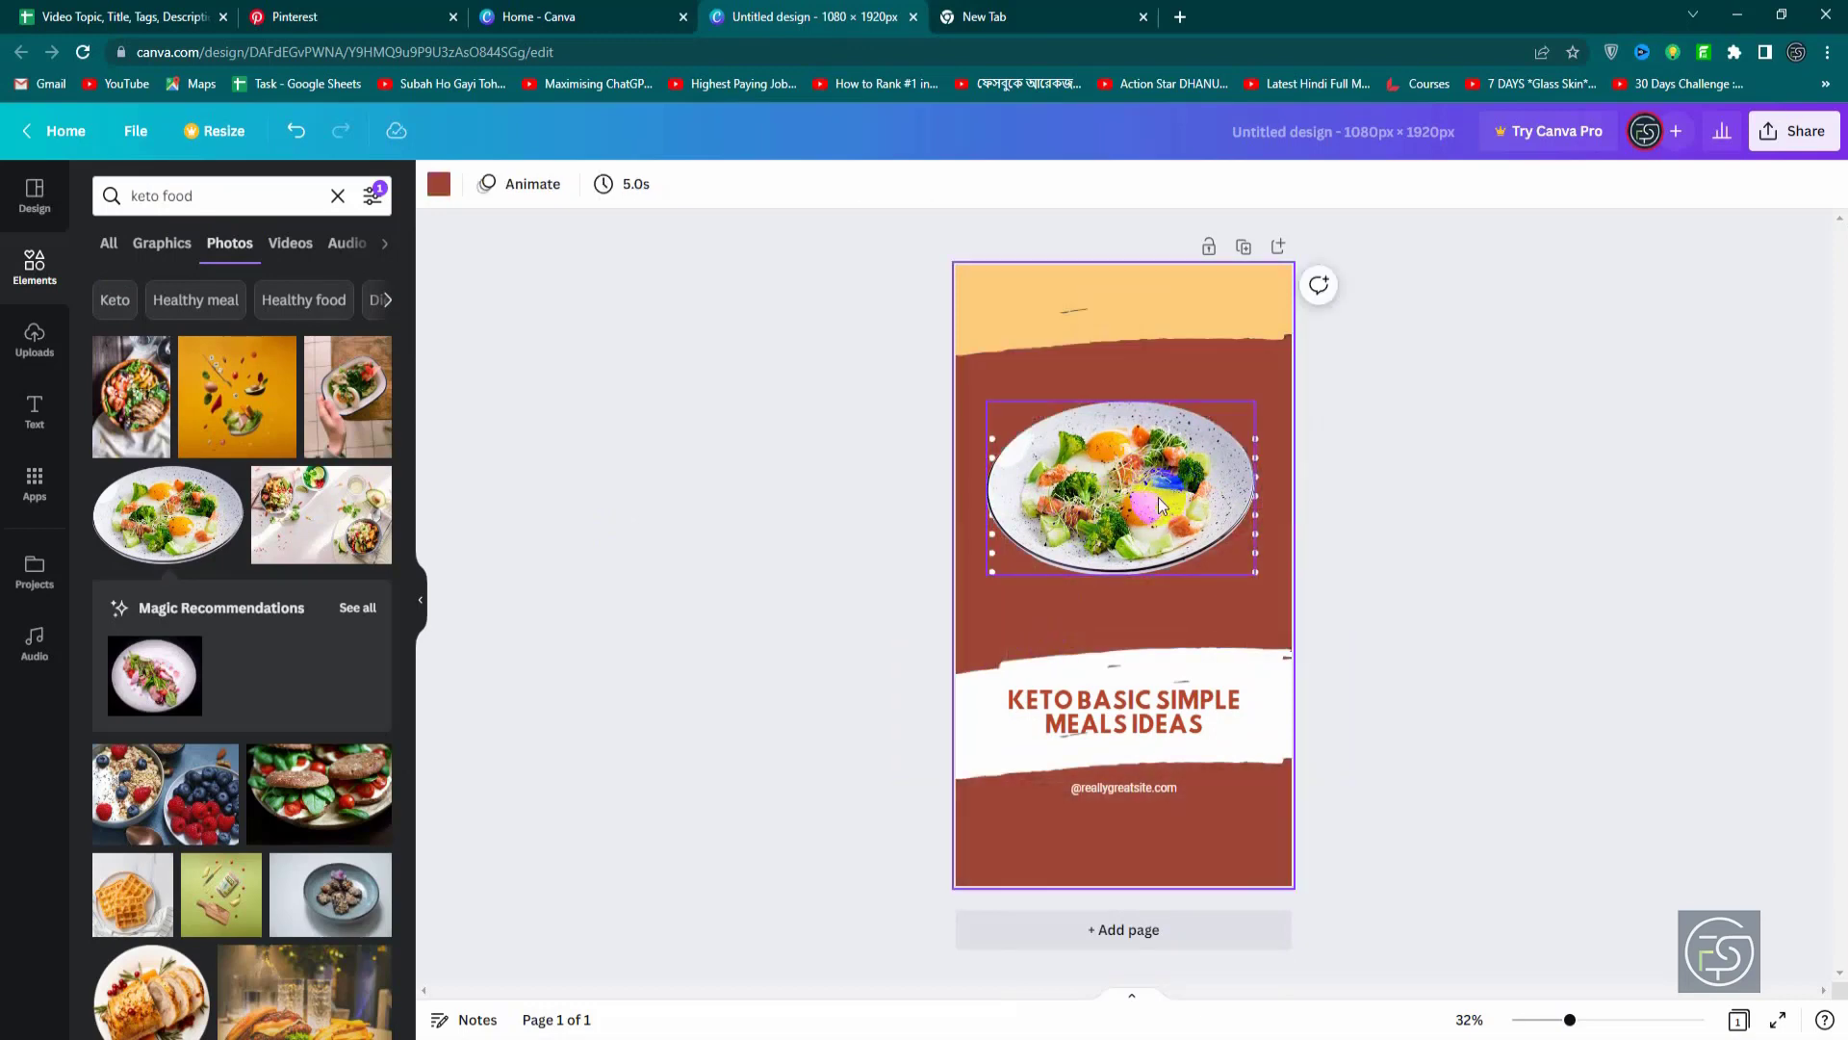
# Step: Enlarge the food plate photo to the full page width and center it between the yellow band and the white title band
pyautogui.moveTo(1158, 497); pyautogui.dragTo(1160, 525)
pyautogui.moveTo(1256, 606); pyautogui.dragTo(1288, 639)
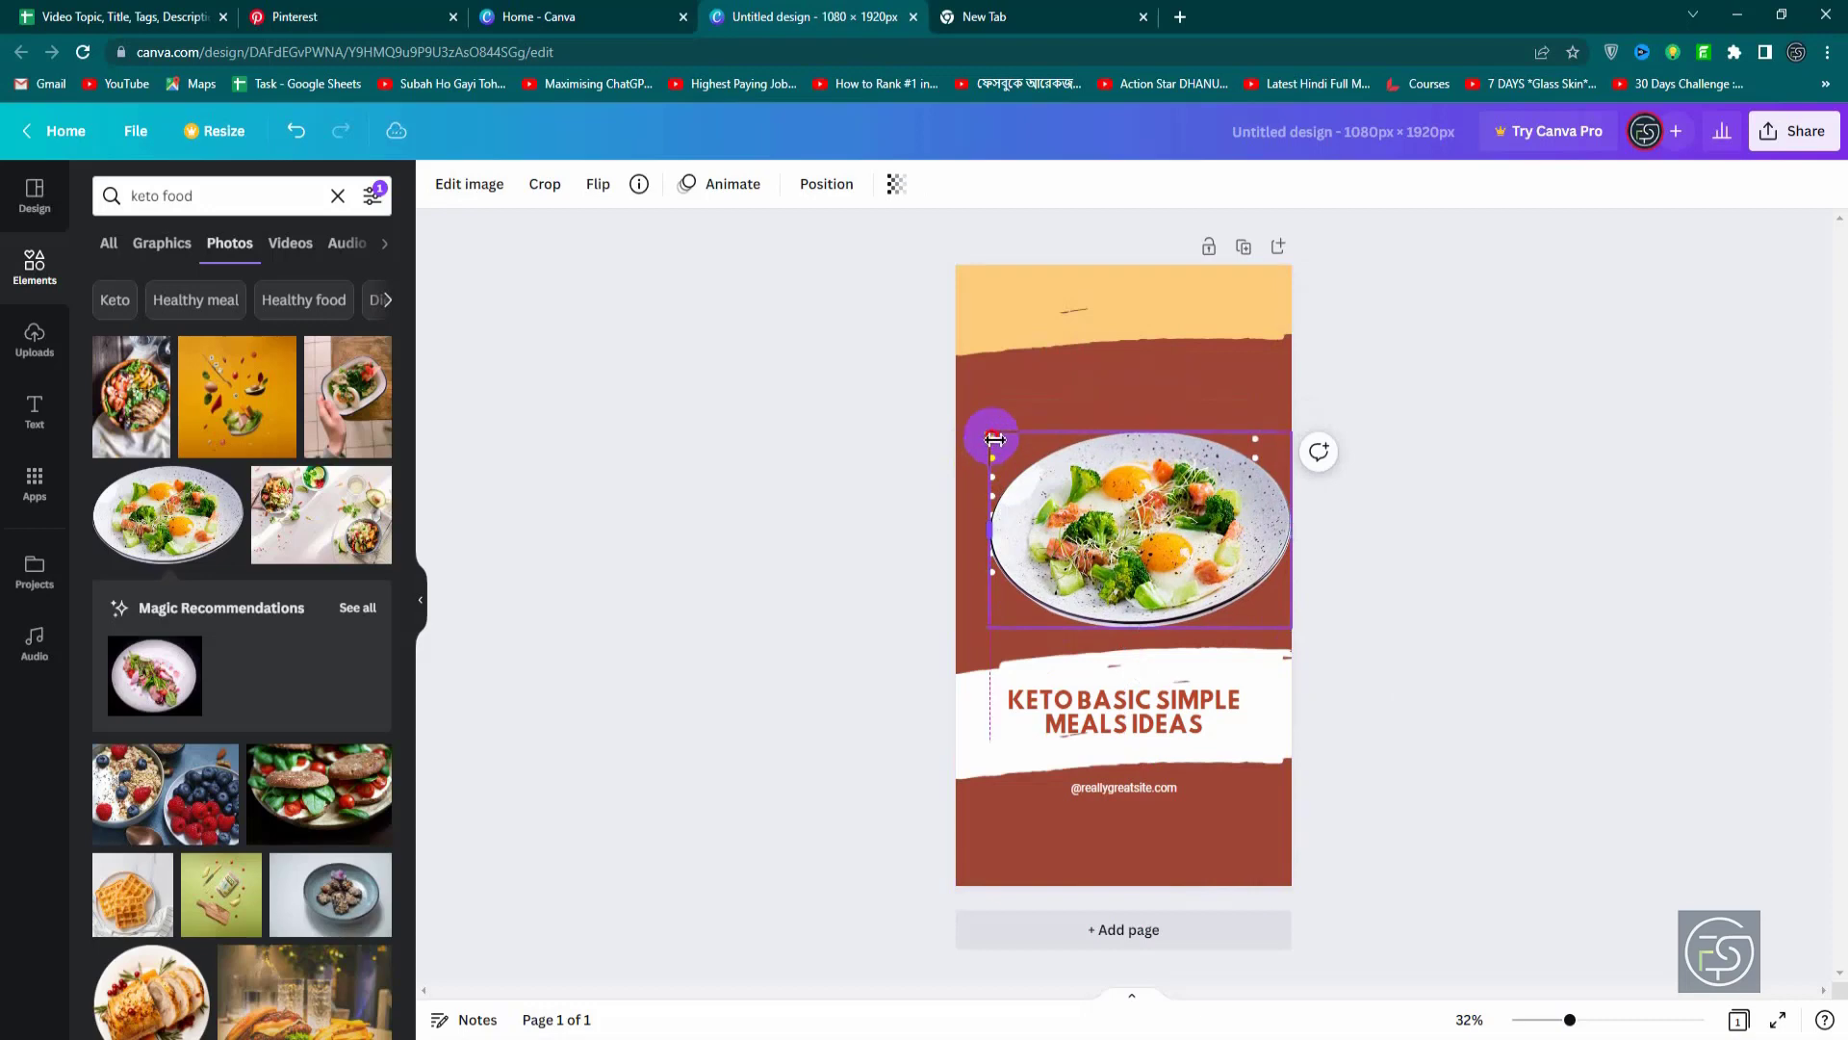
pyautogui.moveTo(990, 433); pyautogui.dragTo(956, 410)
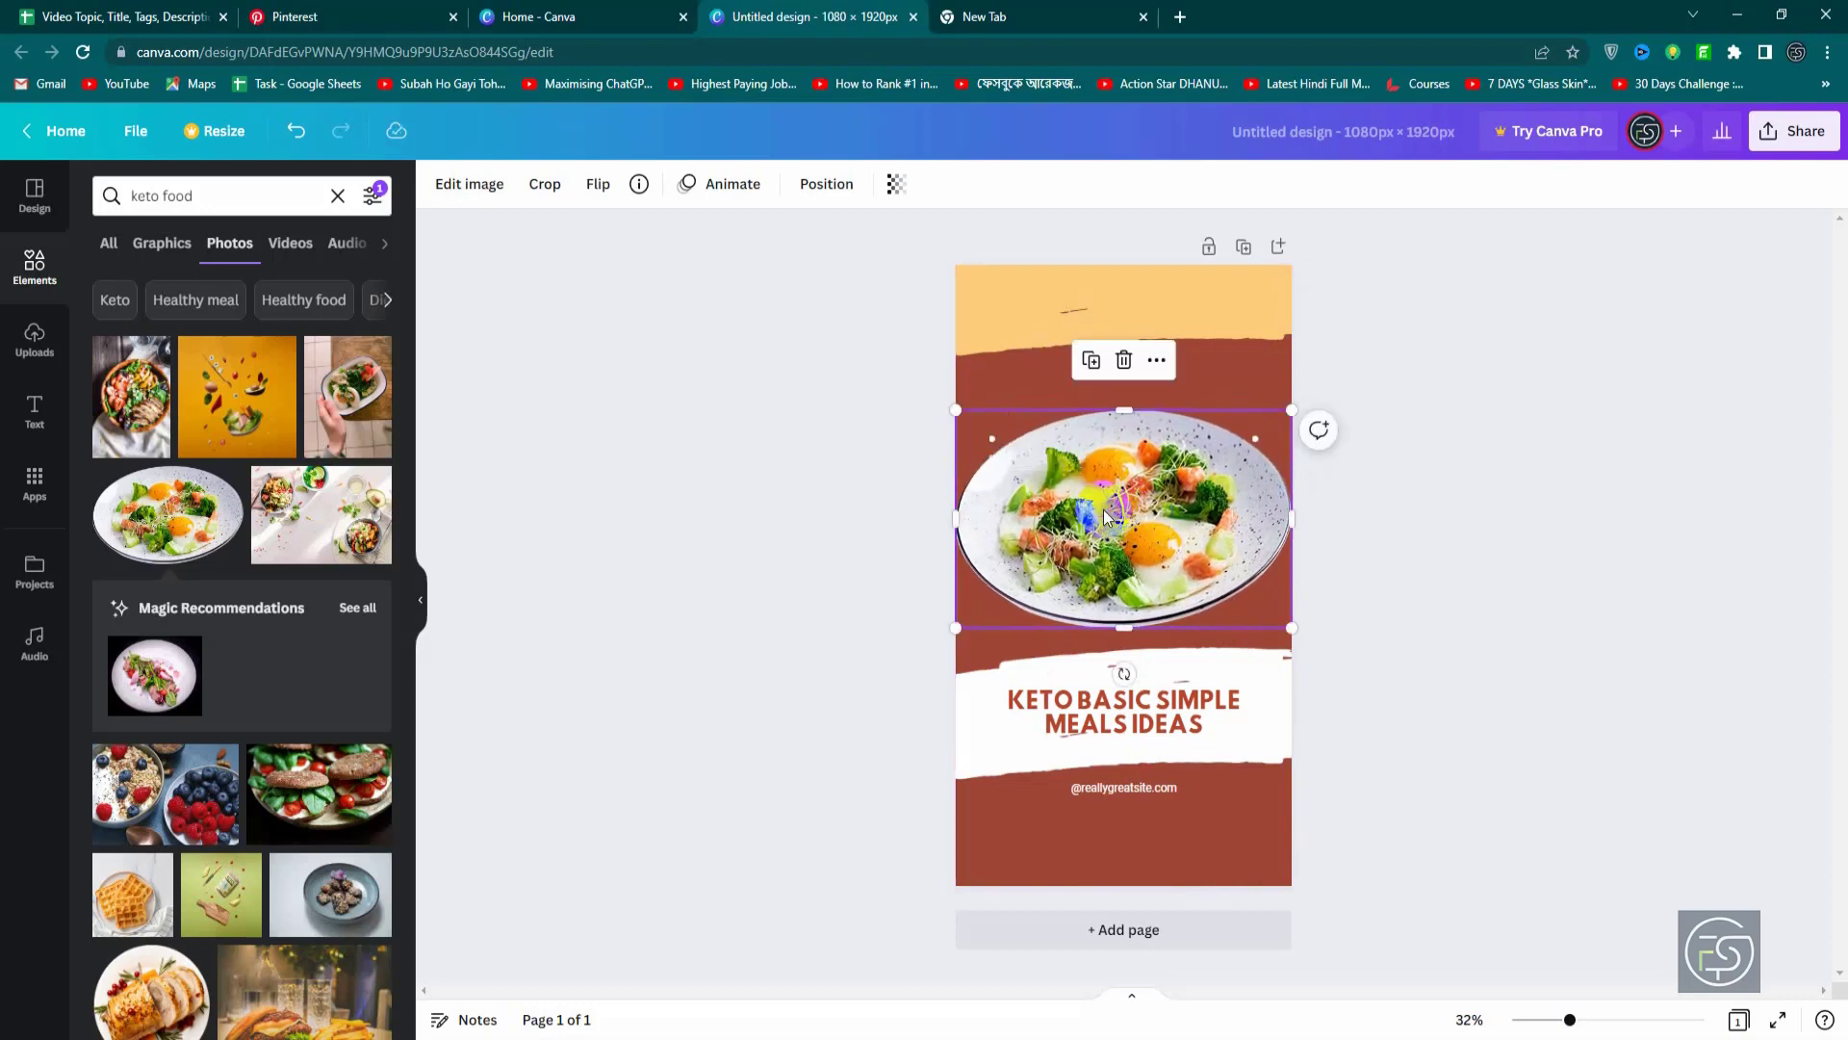
pyautogui.moveTo(1115, 503); pyautogui.dragTo(1115, 501)
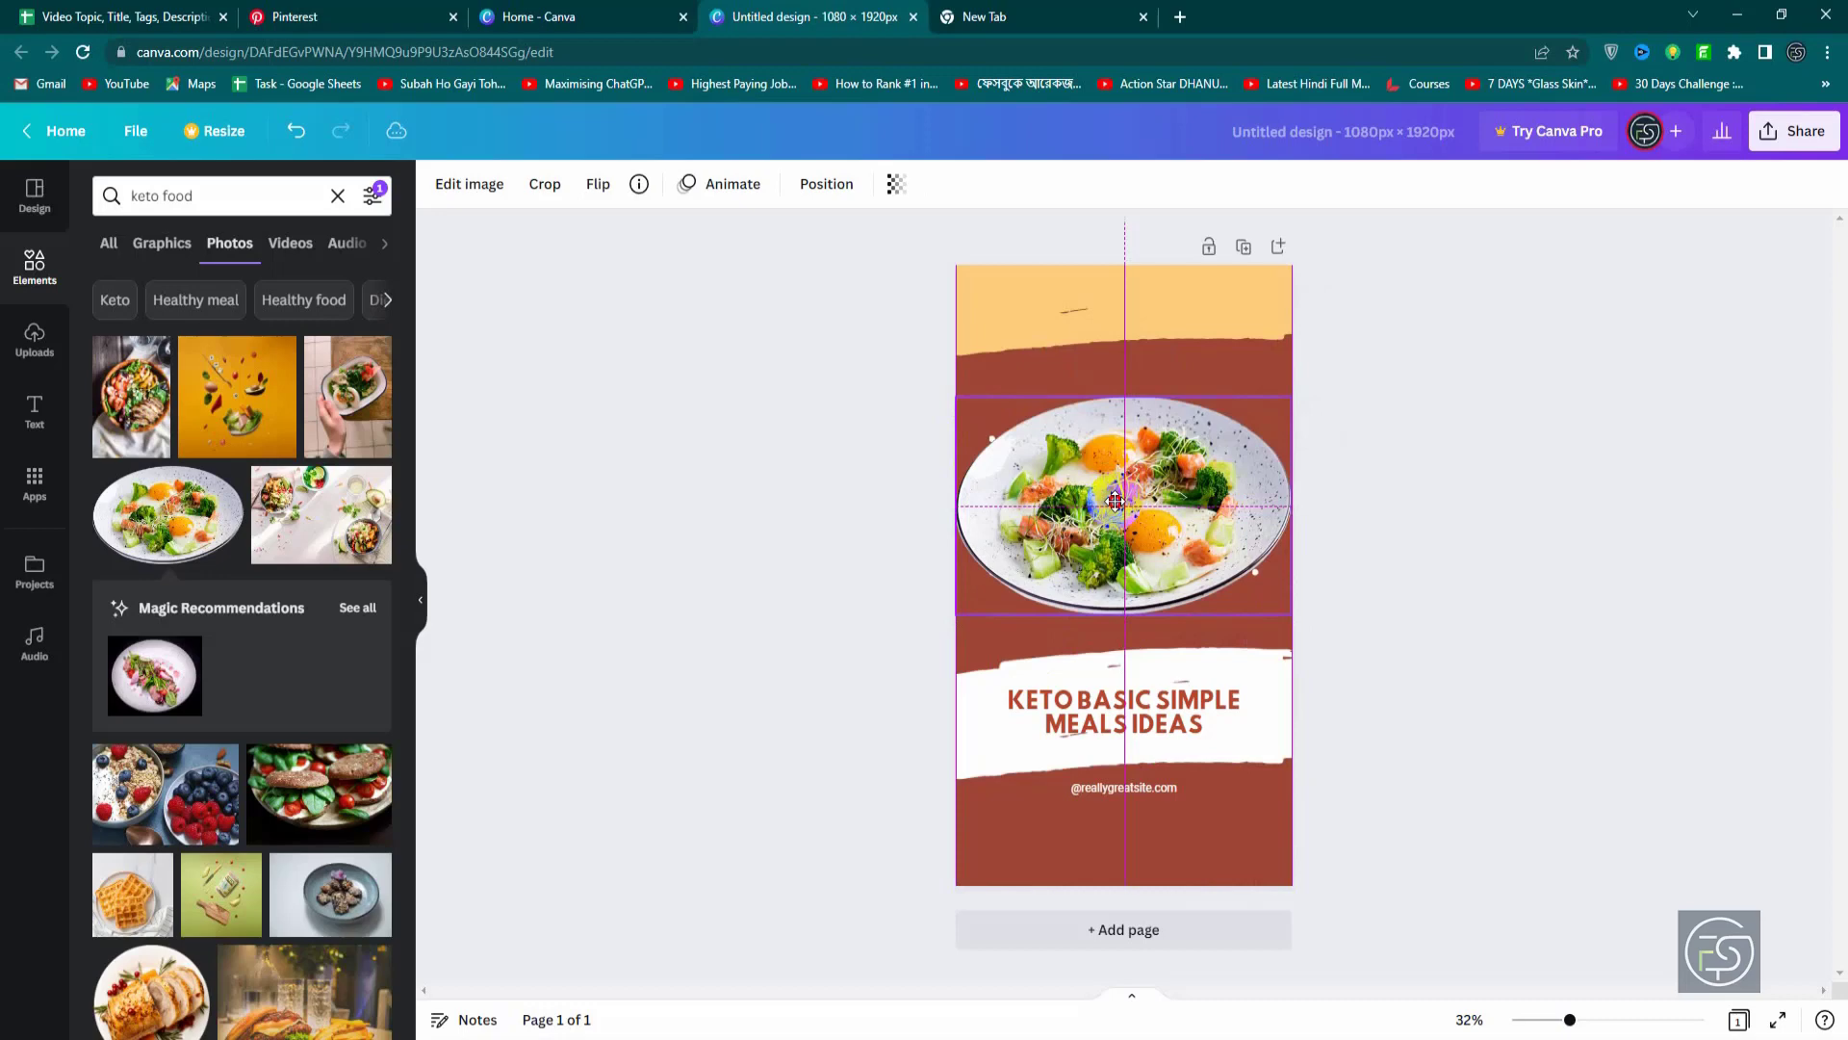
pyautogui.click(1406, 511)
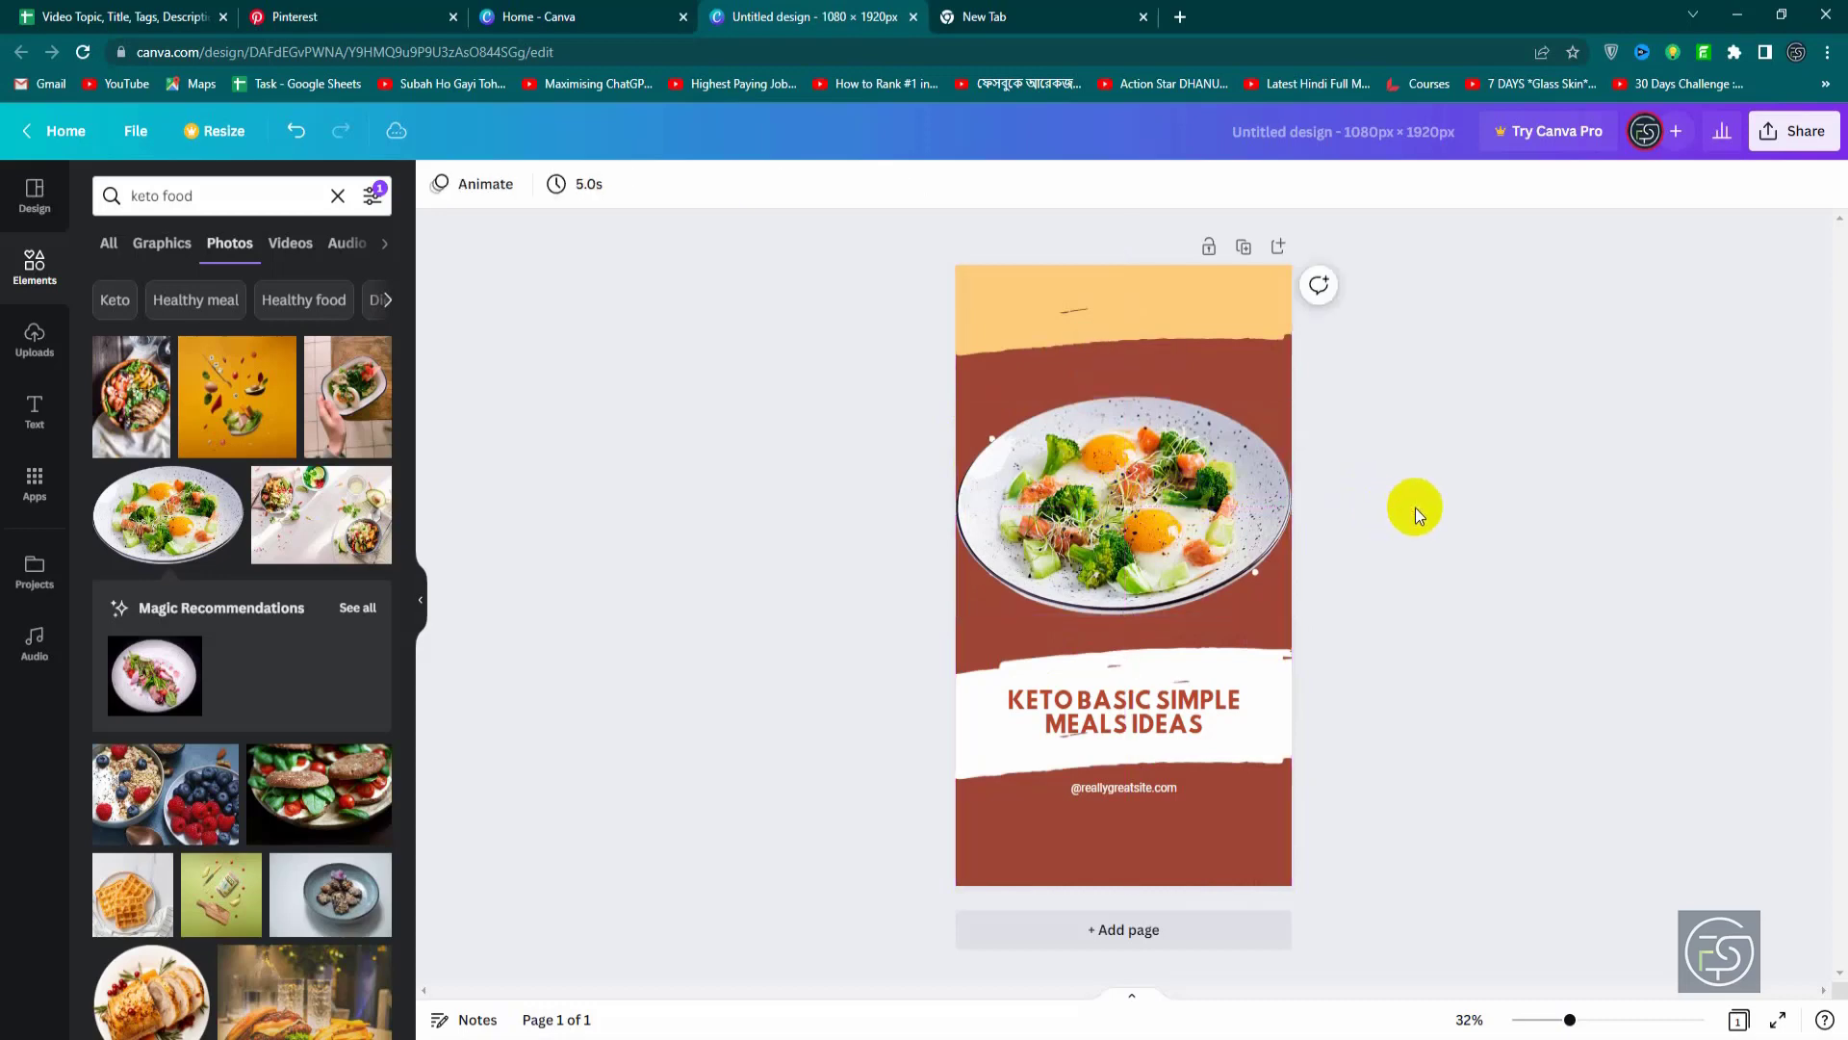
# Step: Switch to the keto diet results on Pinterest and review the pins for title wording
pyautogui.click(1135, 327)
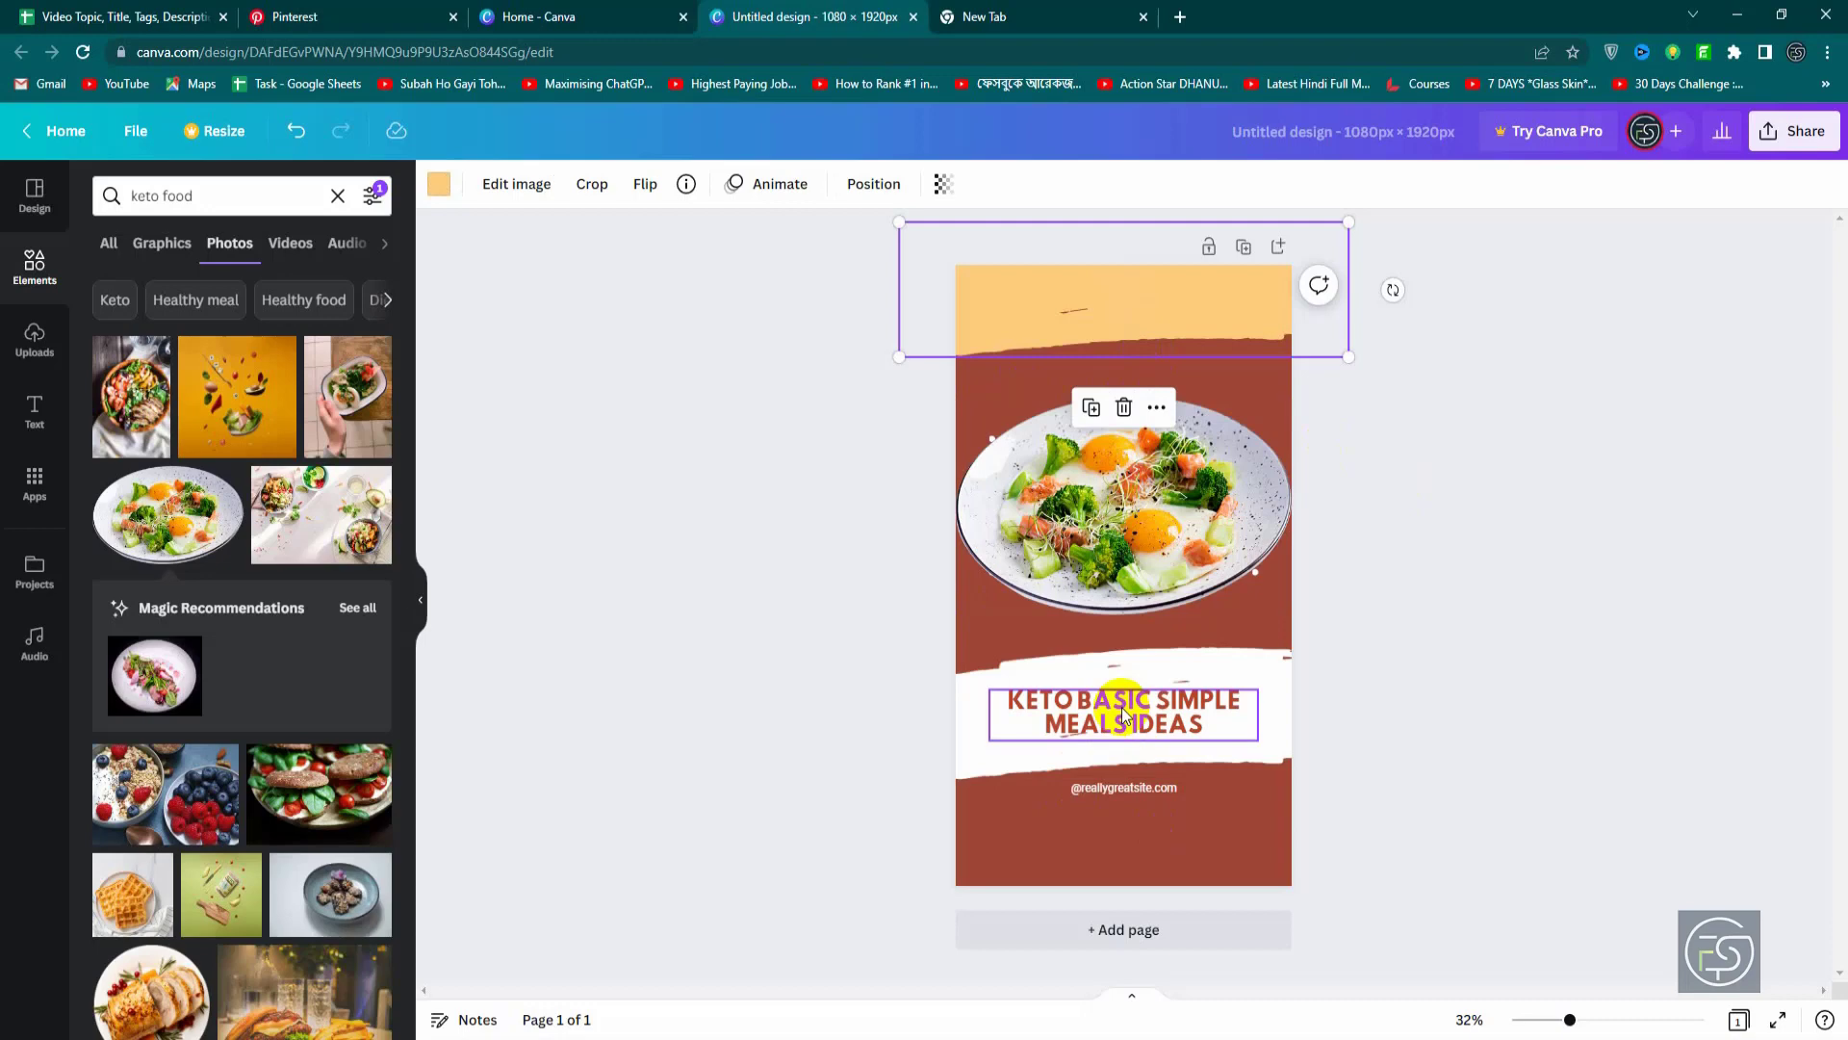
pyautogui.click(623, 11)
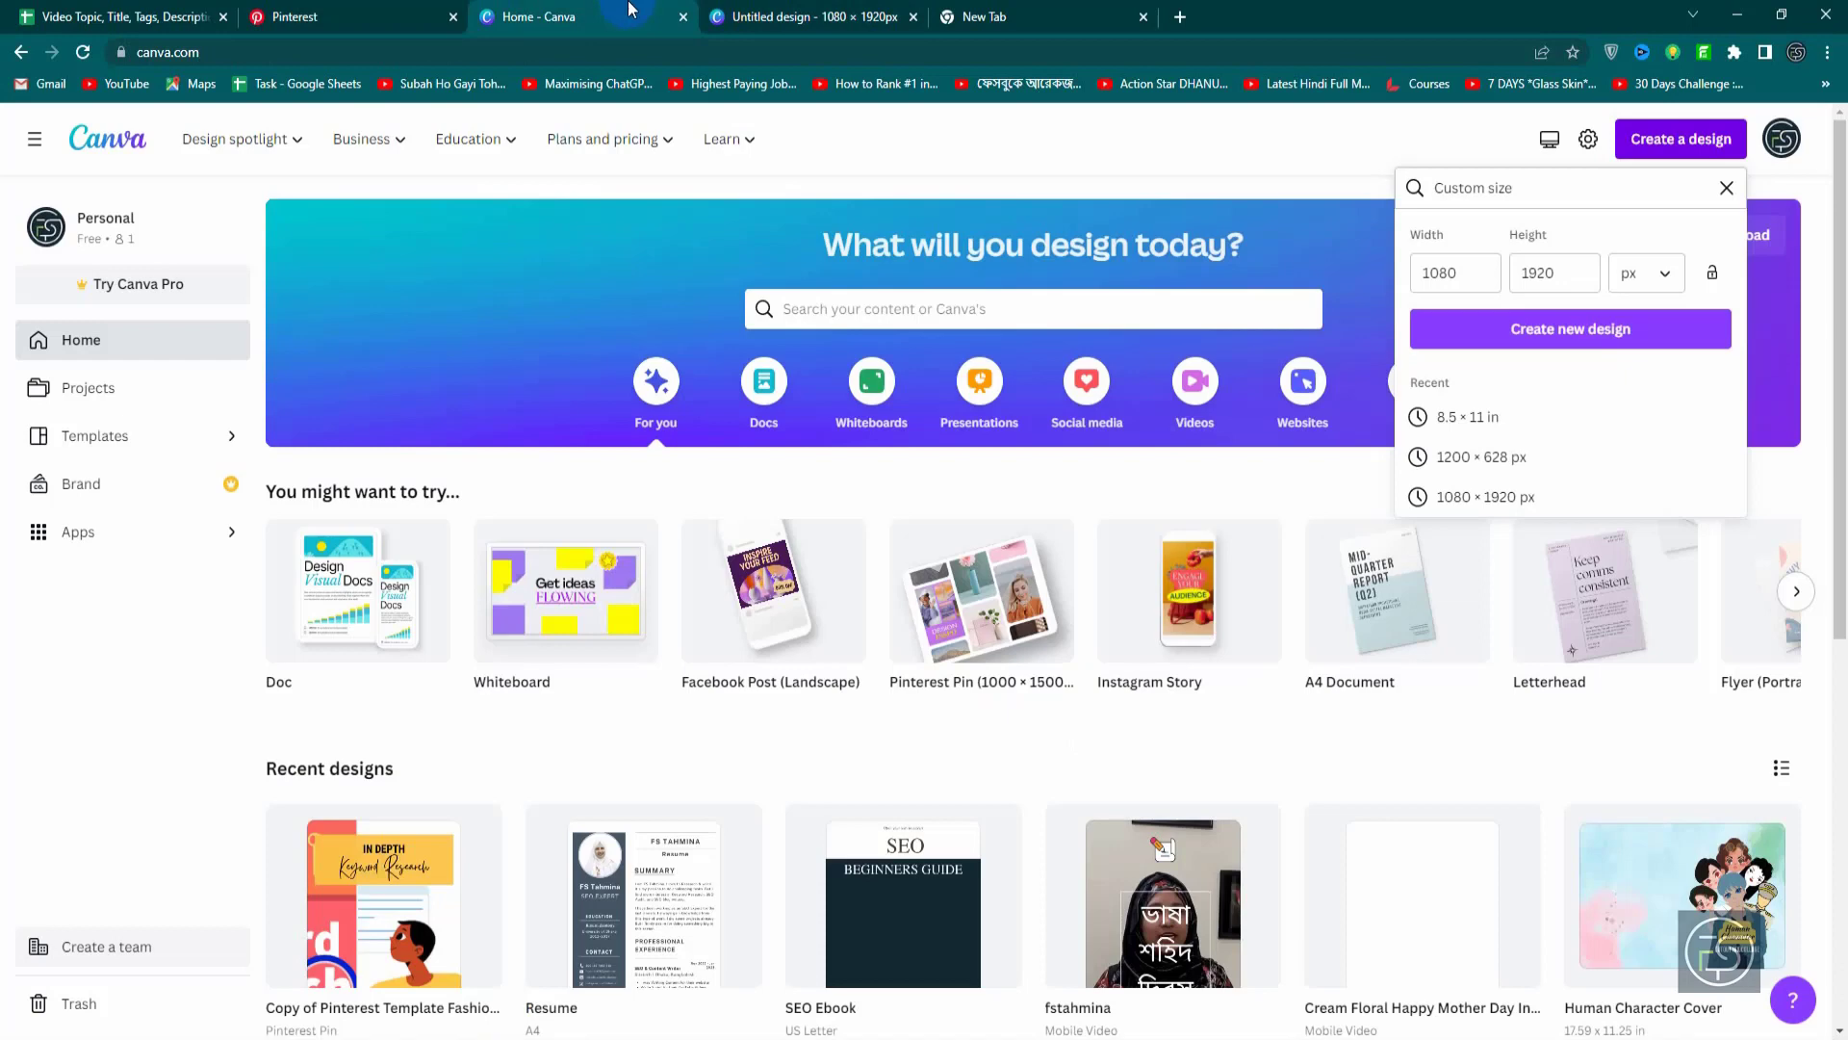
pyautogui.click(324, 15)
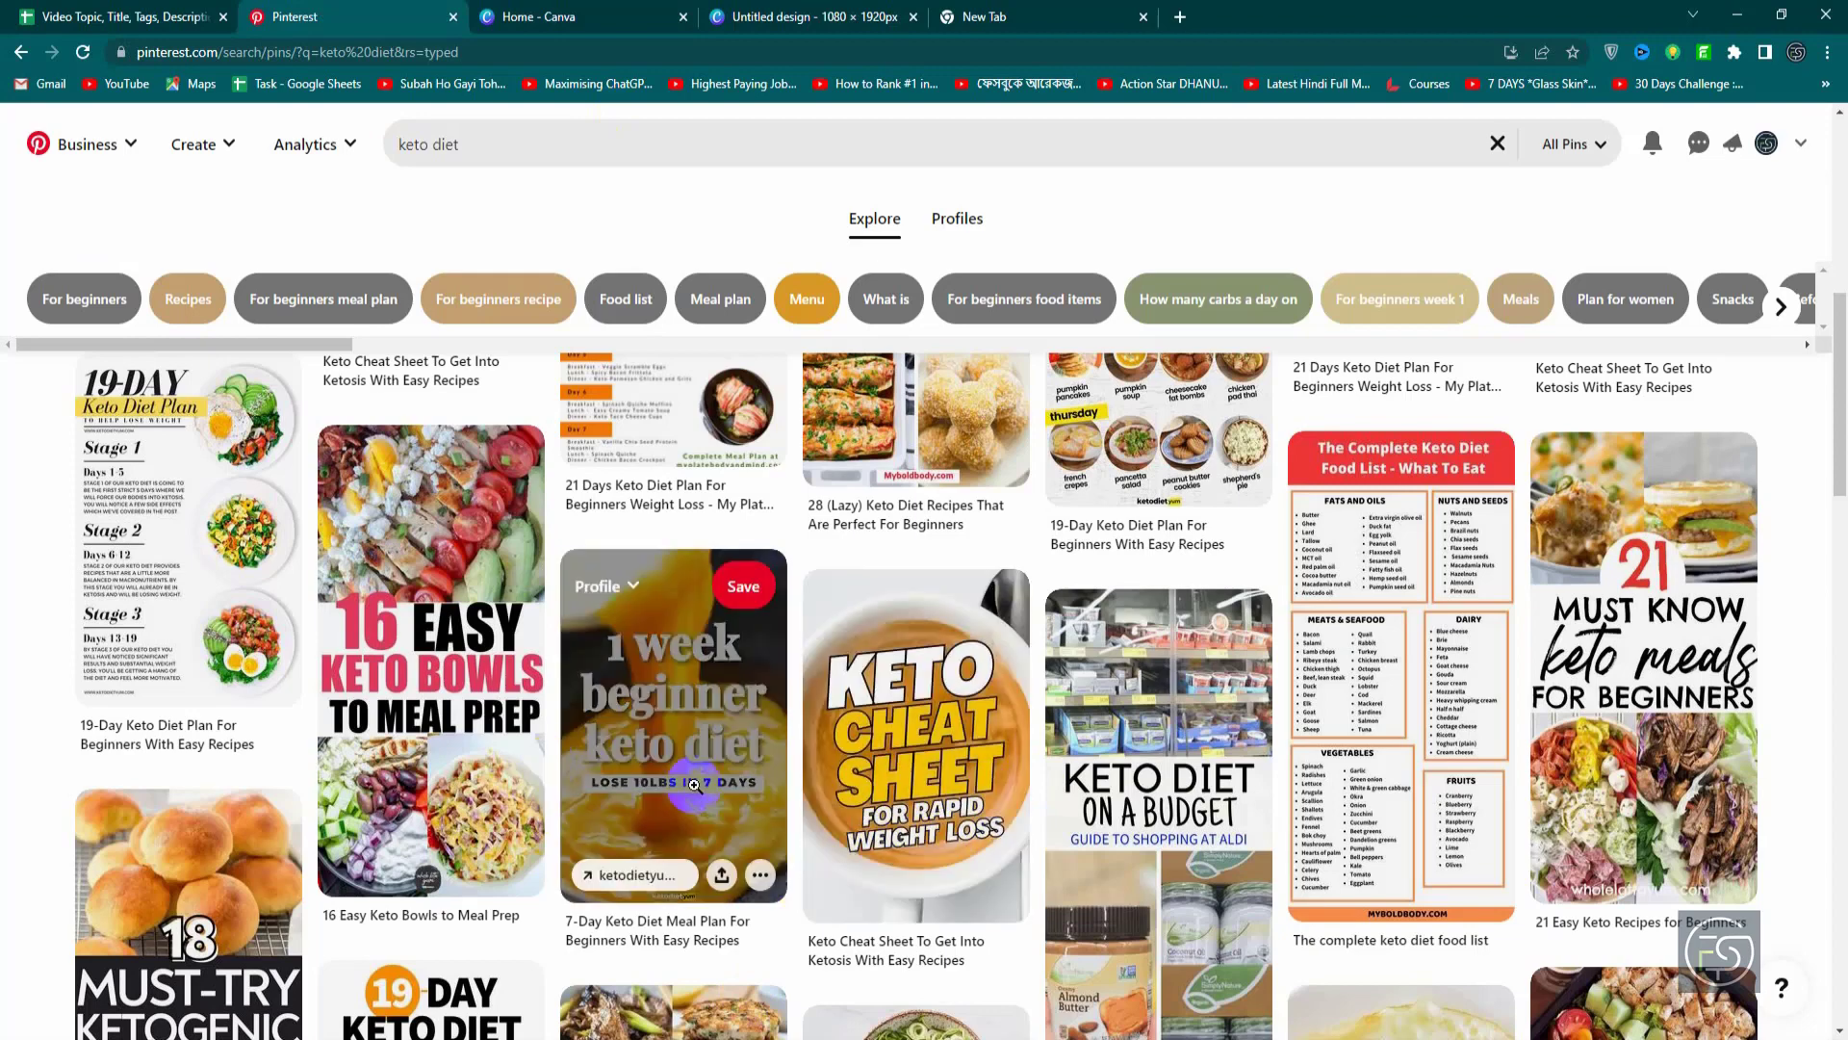
pyautogui.scroll(5, 626, 818)
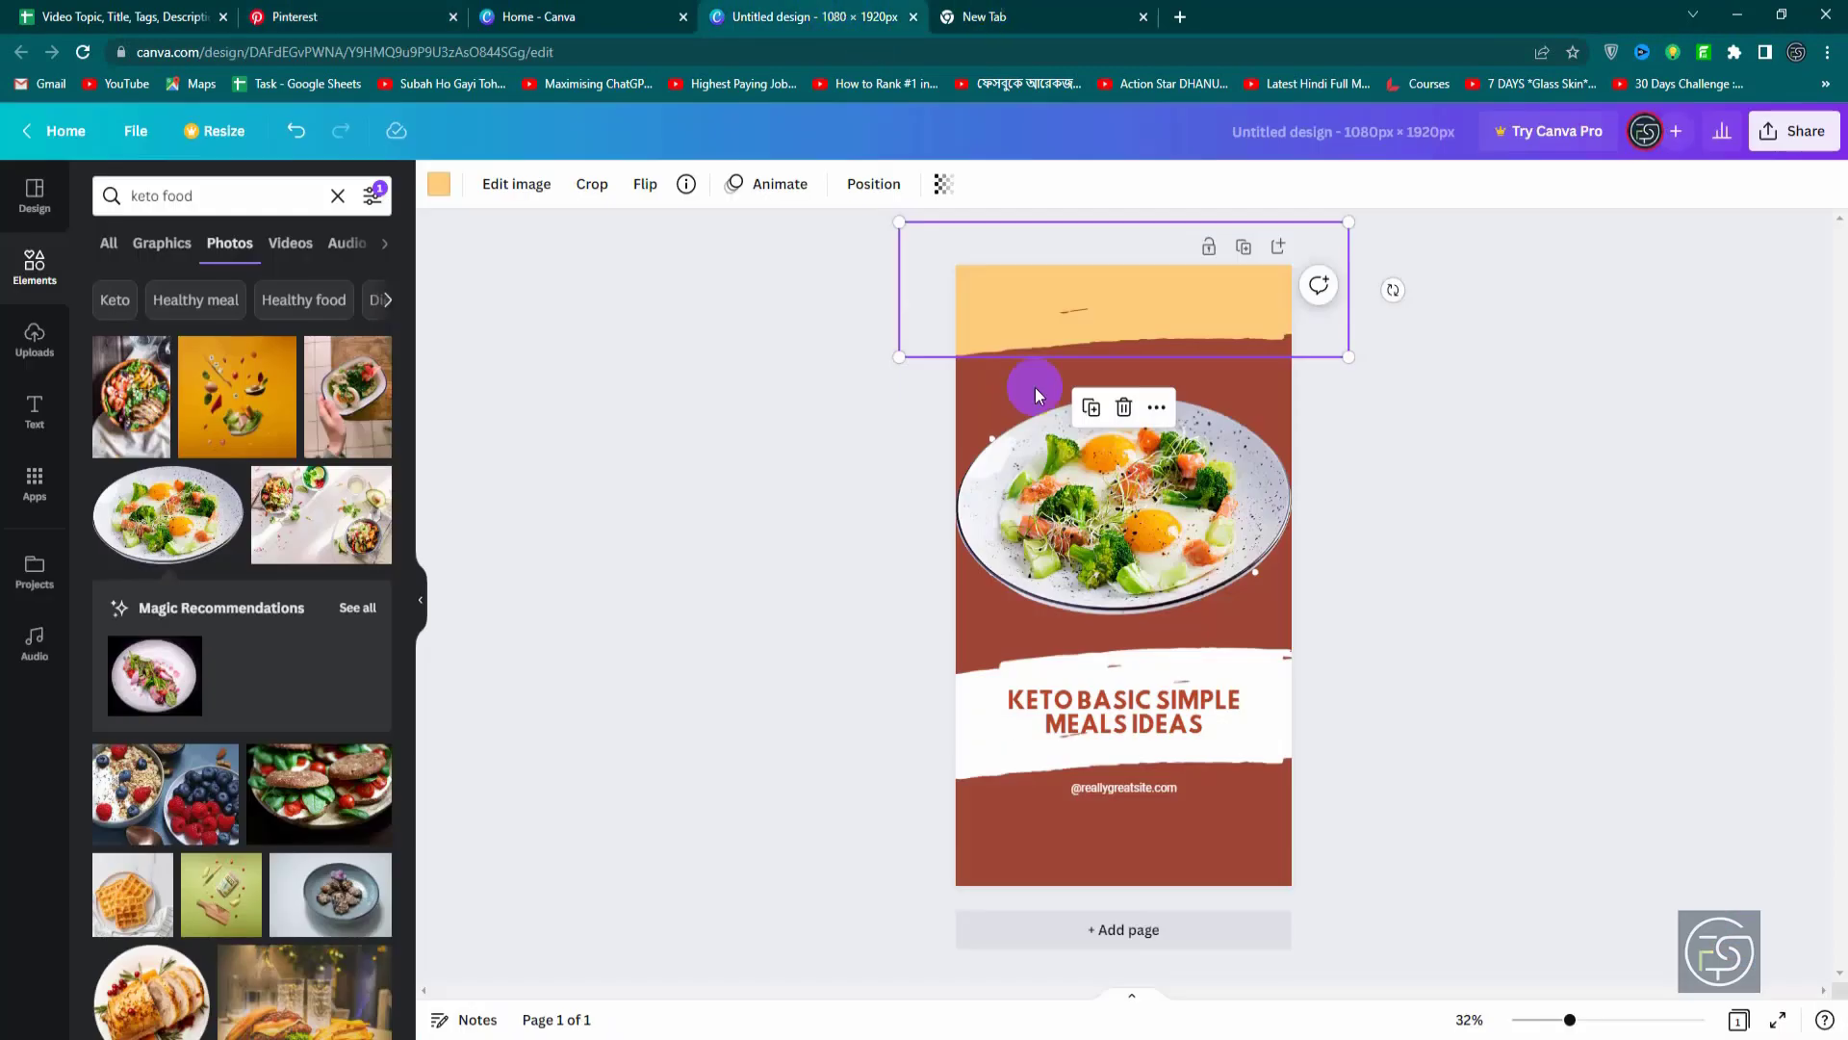
# Step: Return to the Canva design and replace the title on the white band with "KETO DIET FOR BEGINNERS"
pyautogui.click(814, 16)
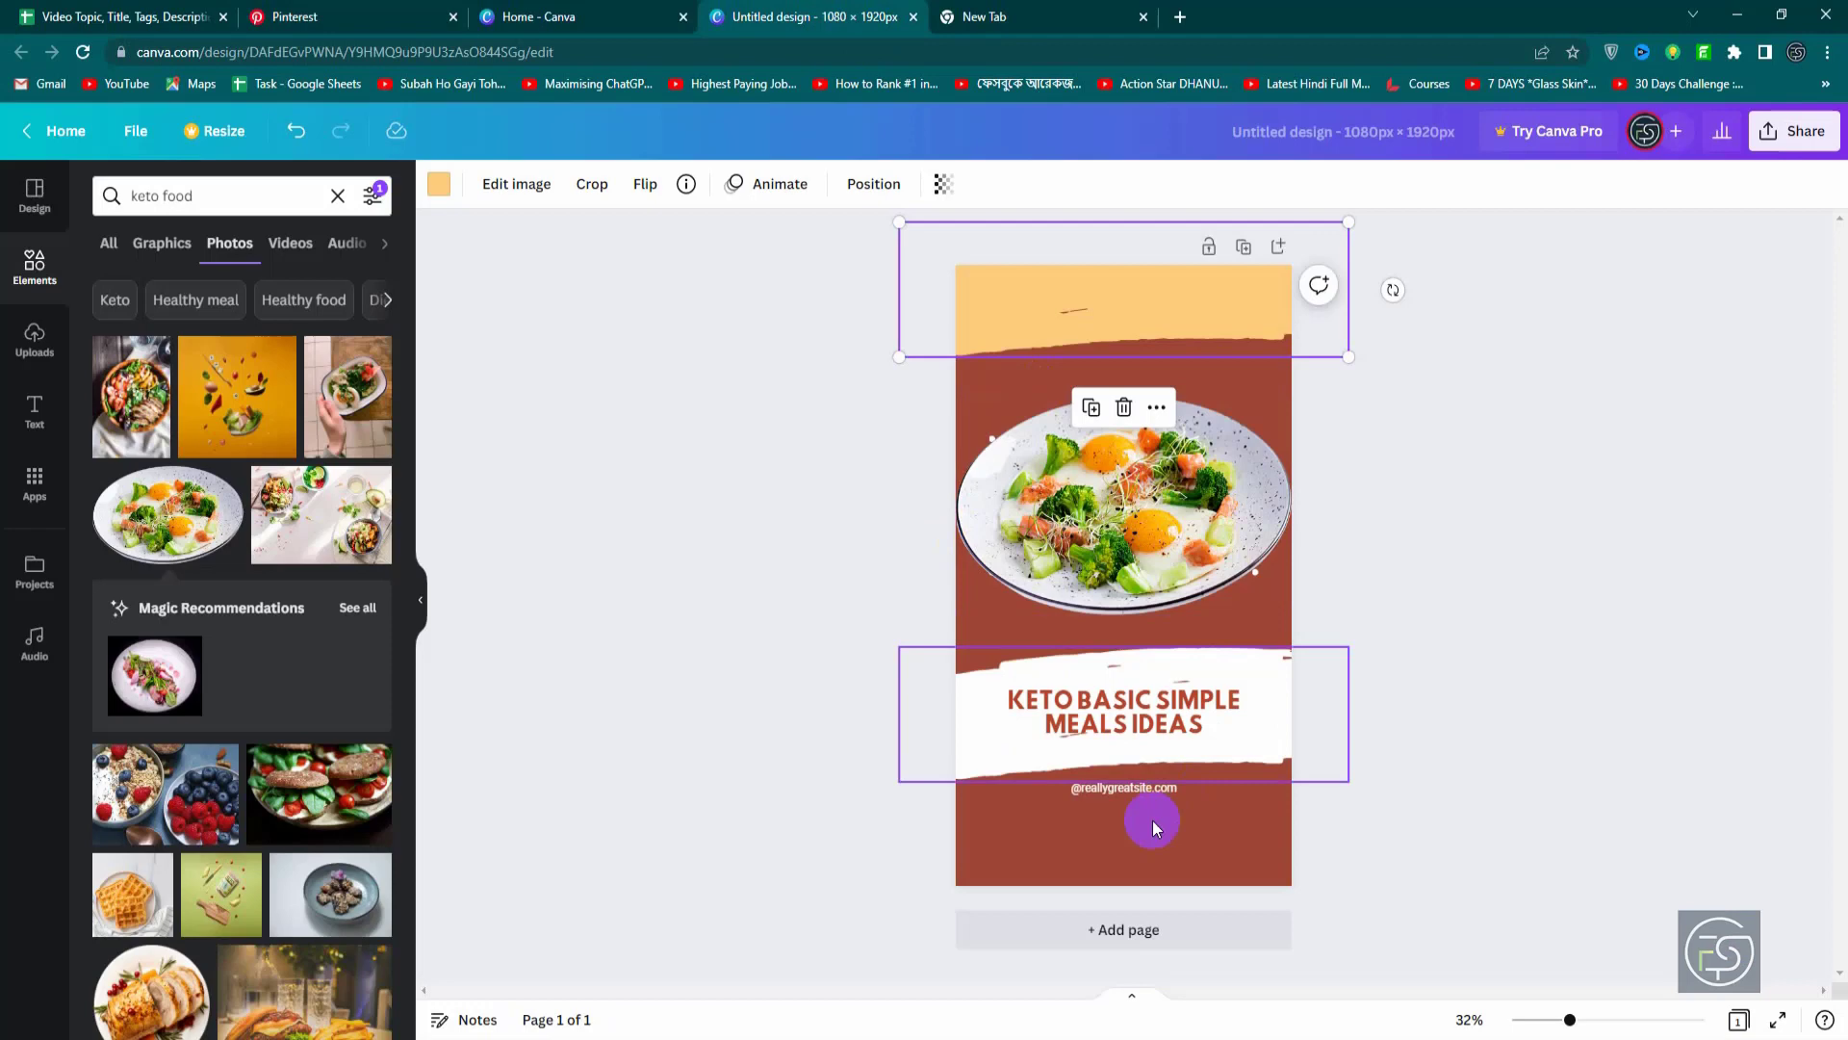
pyautogui.doubleClick(1112, 727)
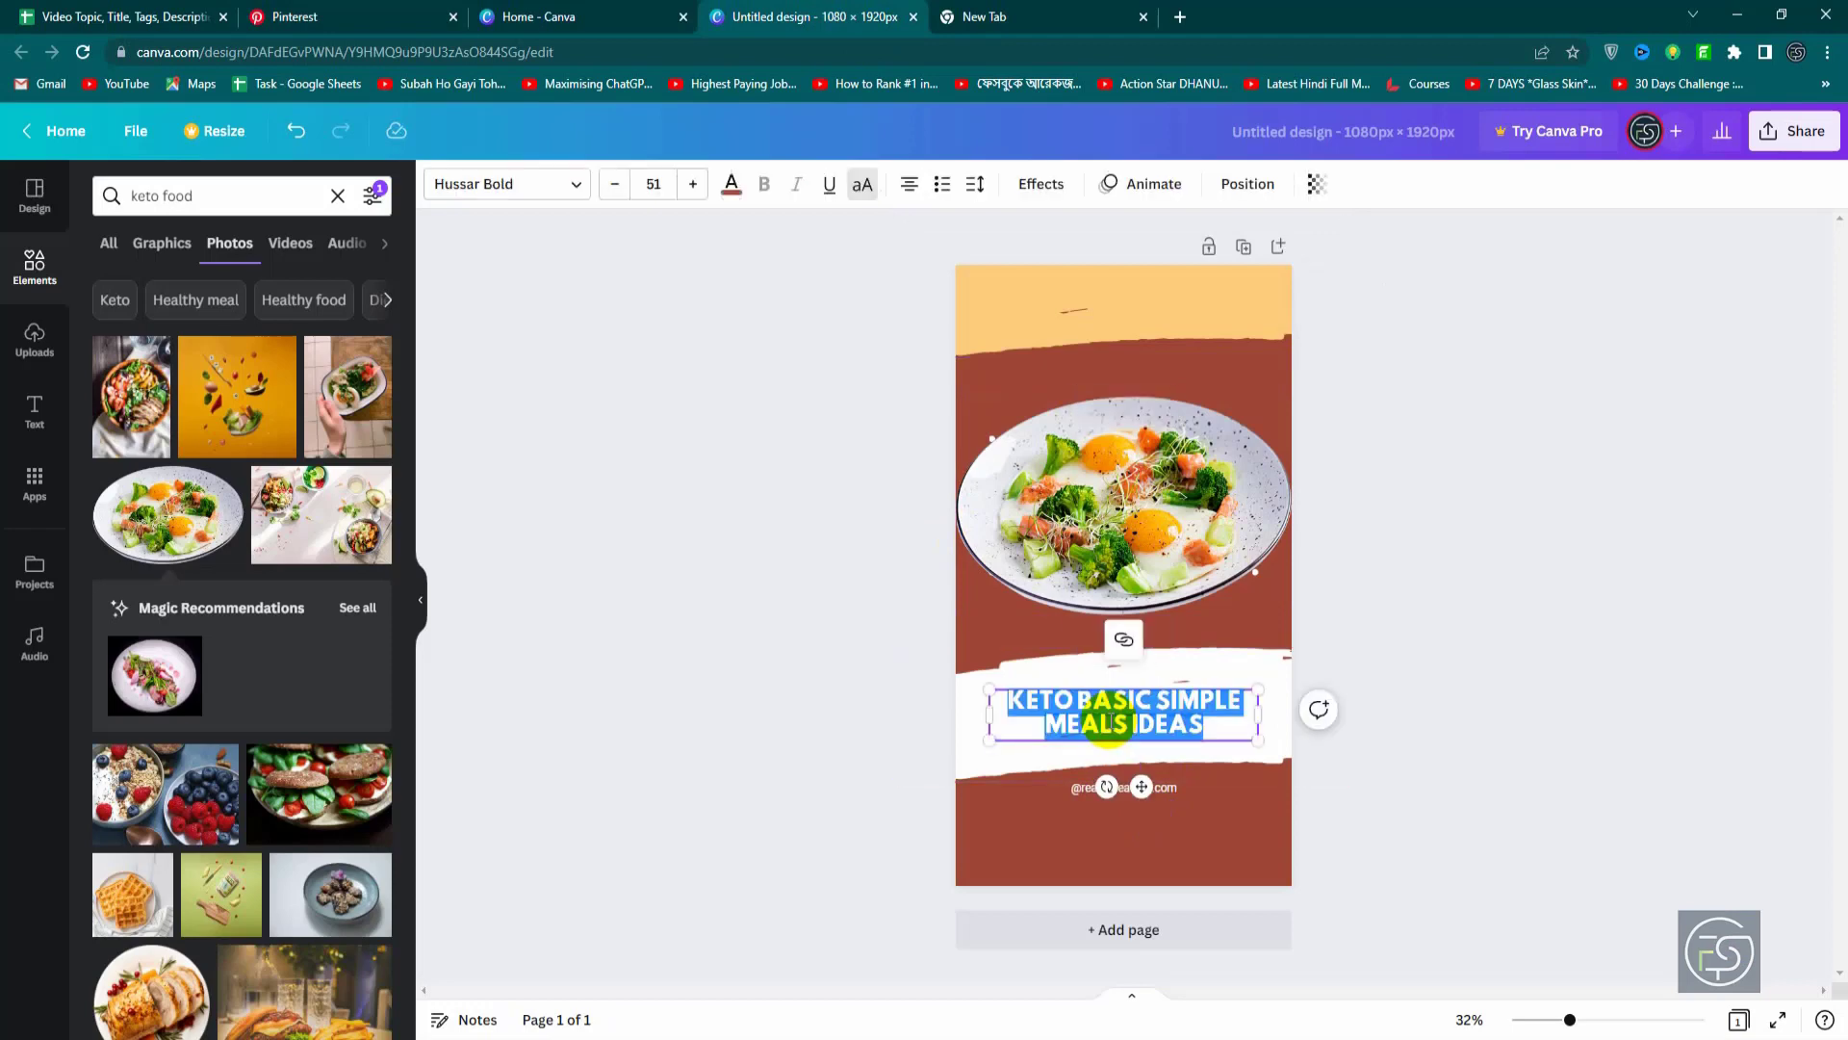
pyautogui.write('KETO')
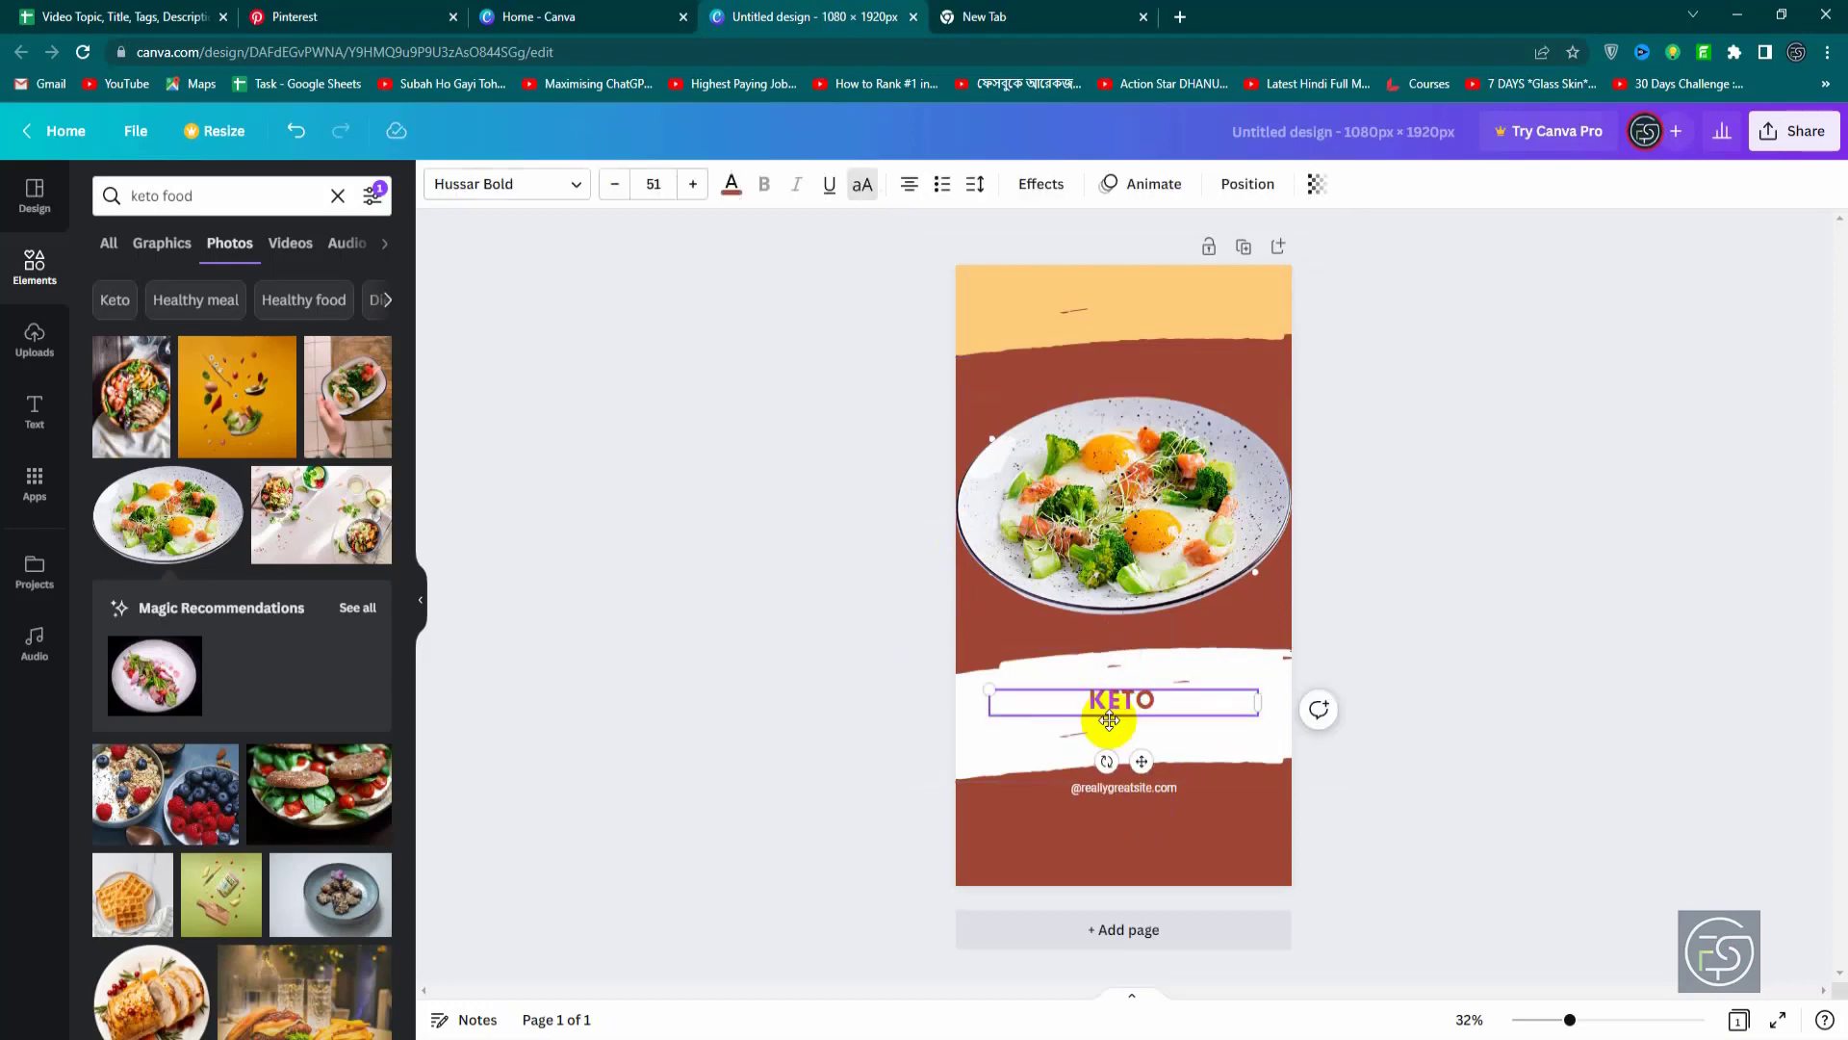
pyautogui.write(' DIET F')
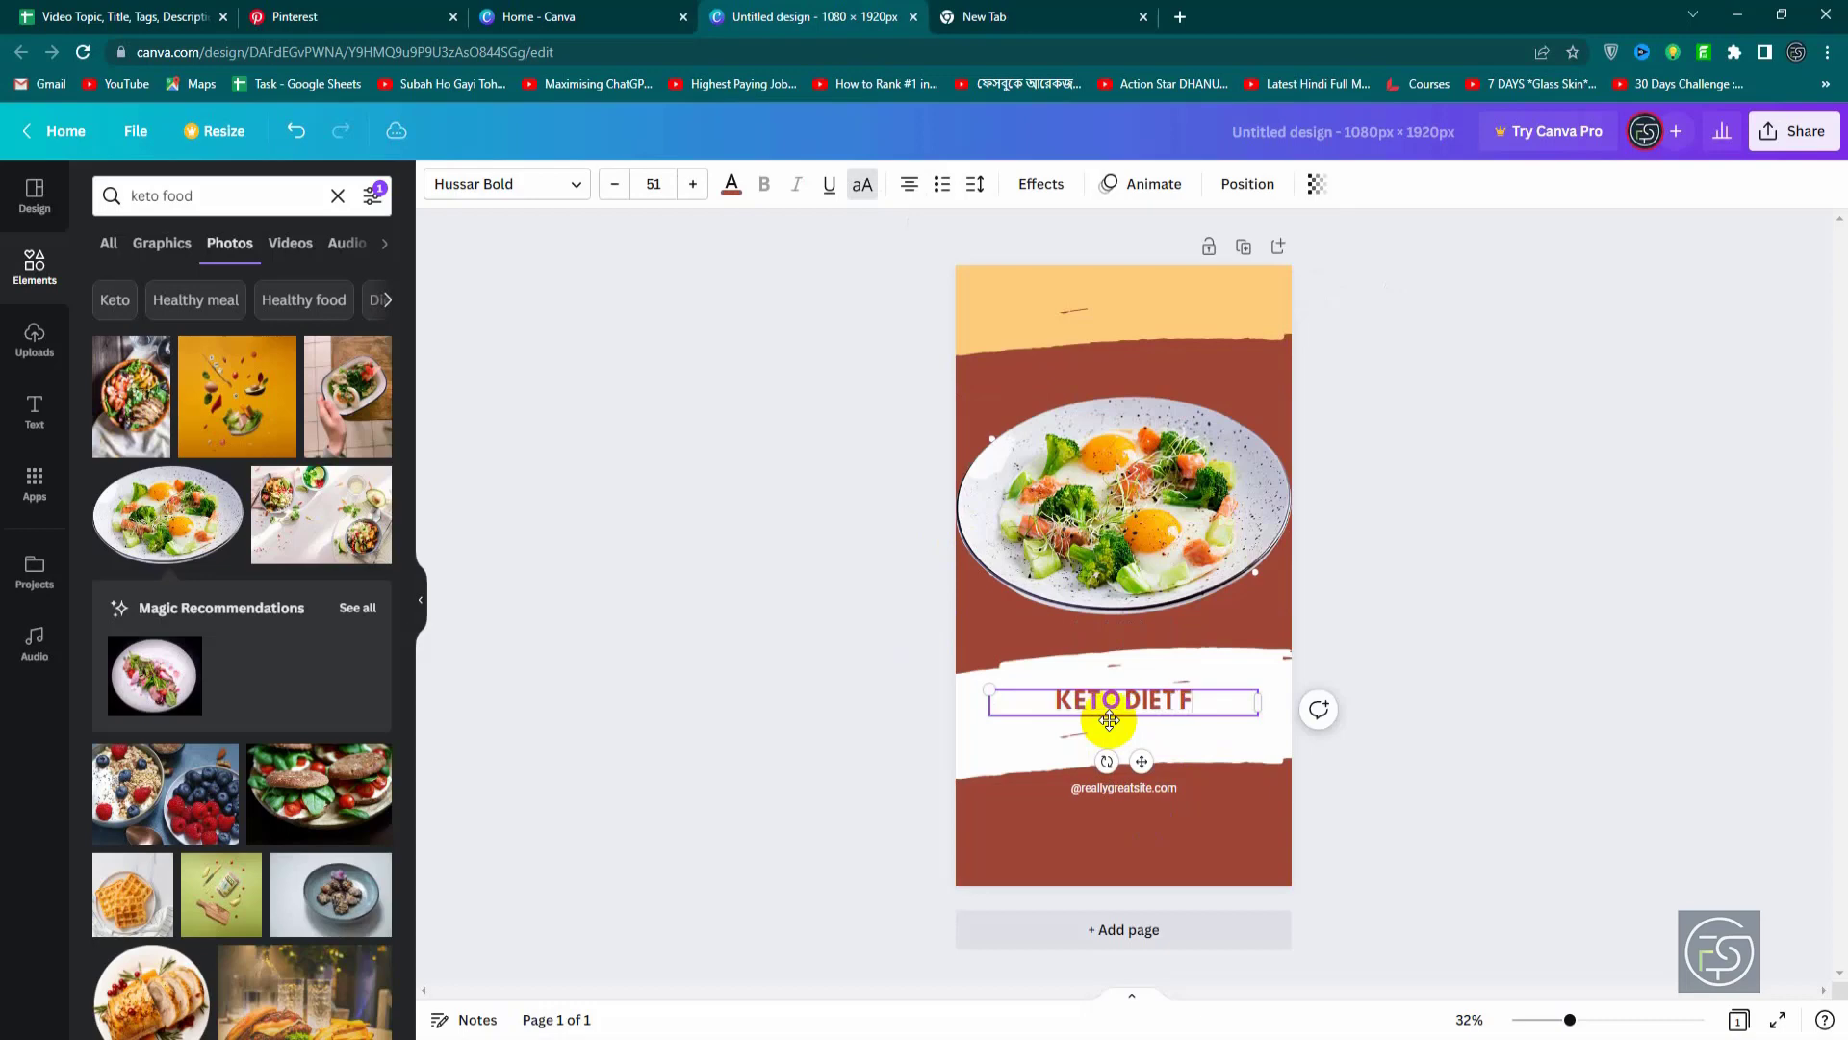
pyautogui.write('OR BEGINNERS')
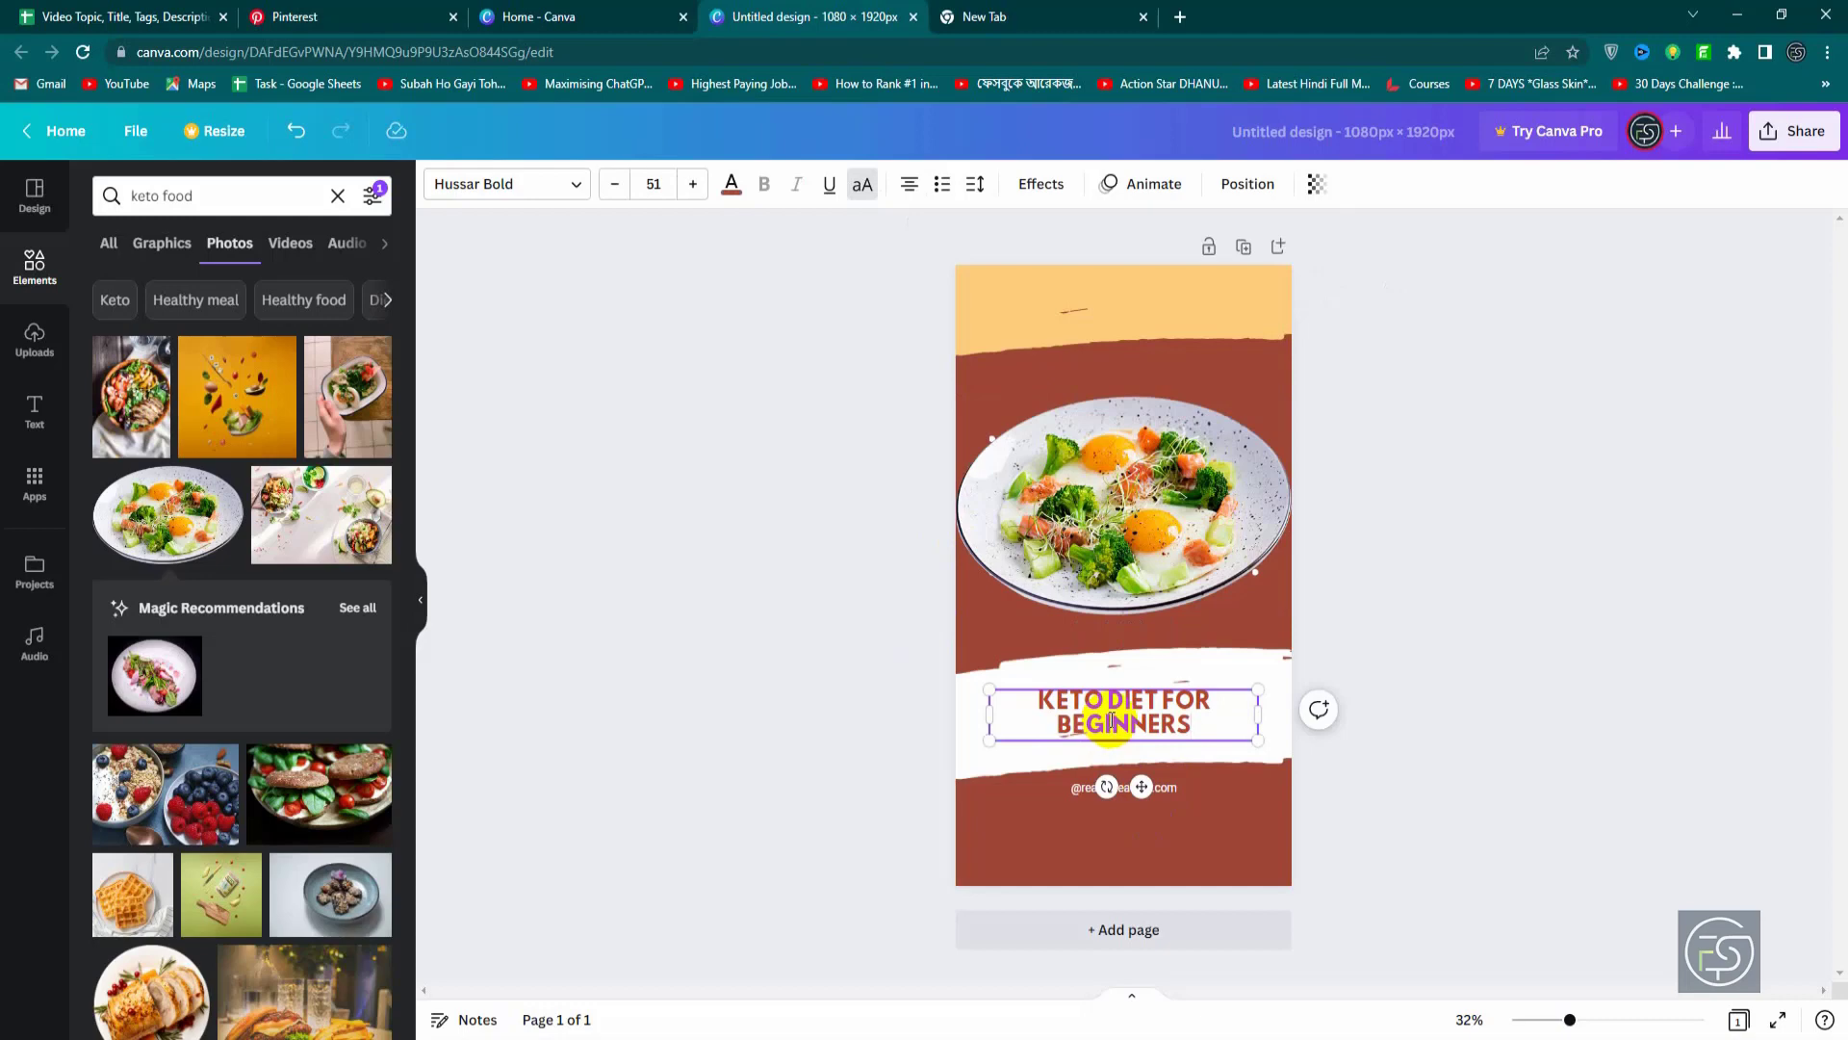
# Step: Apply the Splice text effect to the whole "KETO DIET FOR BEGINNERS" title and set the effect color to violet
pyautogui.click(509, 183)
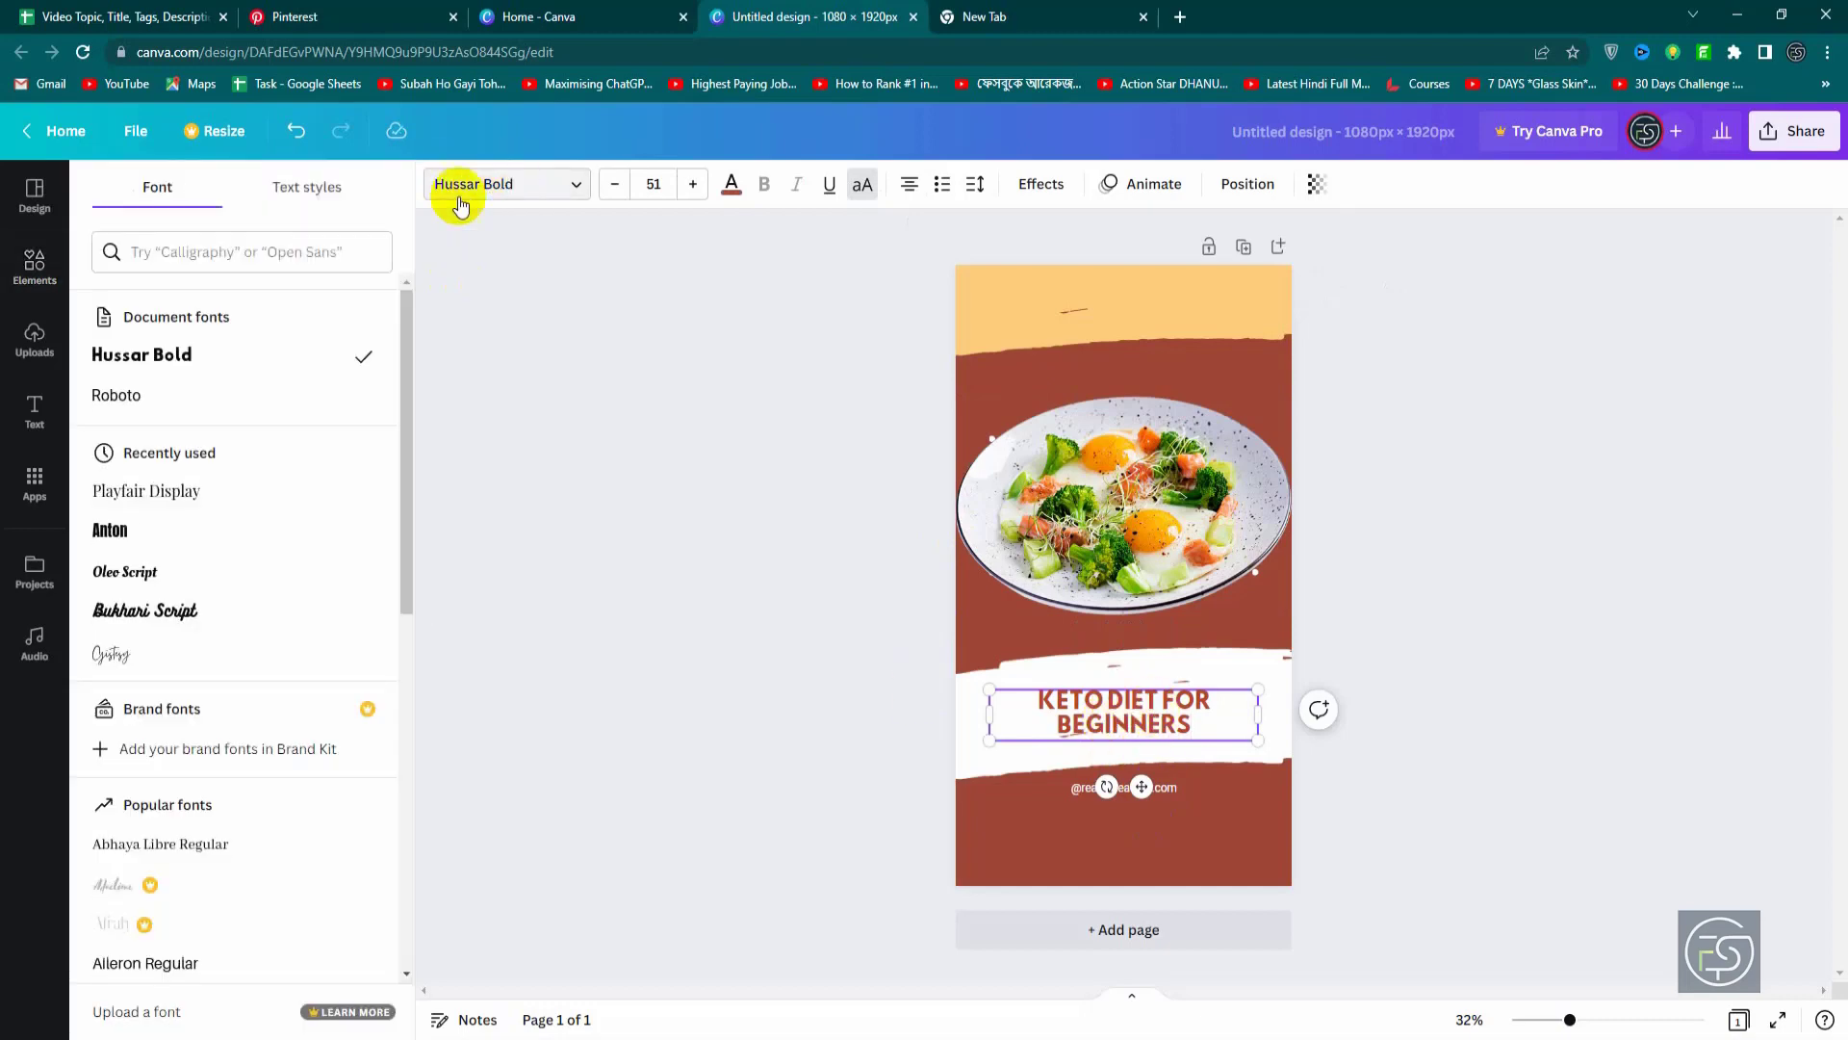
pyautogui.click(1041, 183)
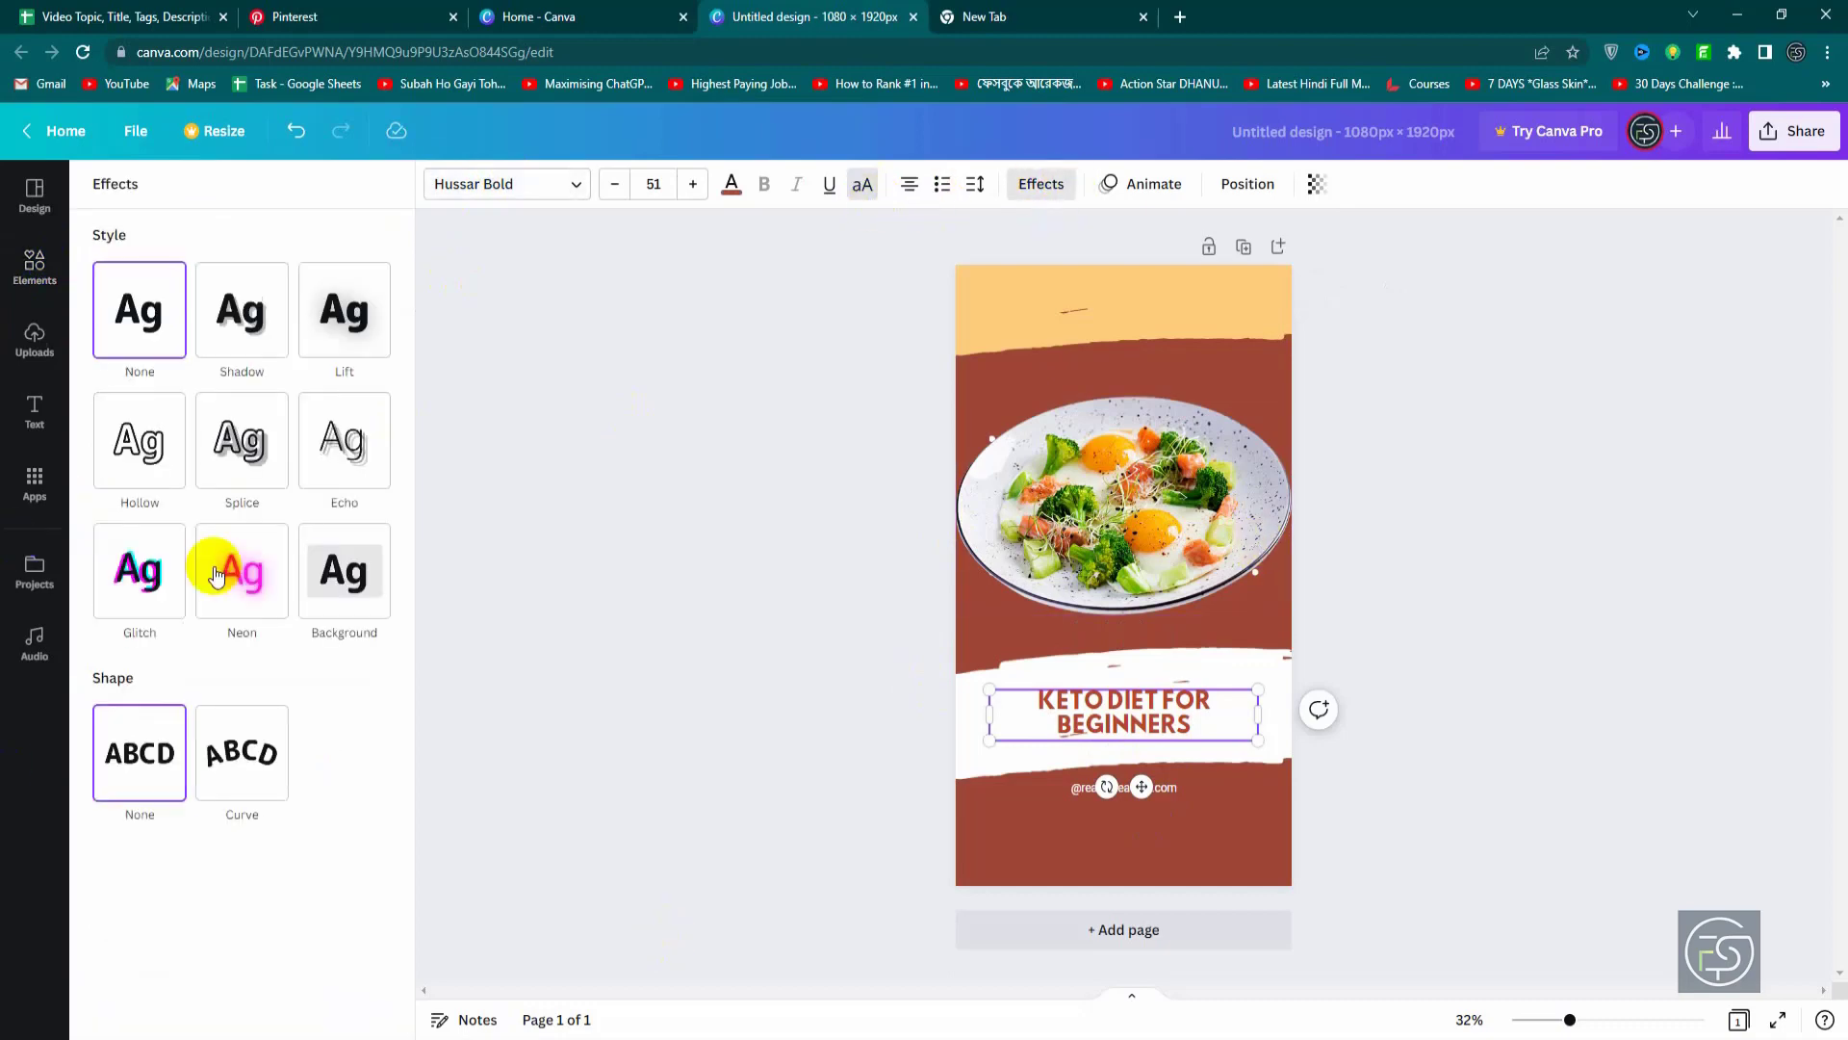
pyautogui.moveTo(1040, 701); pyautogui.dragTo(1090, 702)
pyautogui.hotkey('ctrl', 'a')
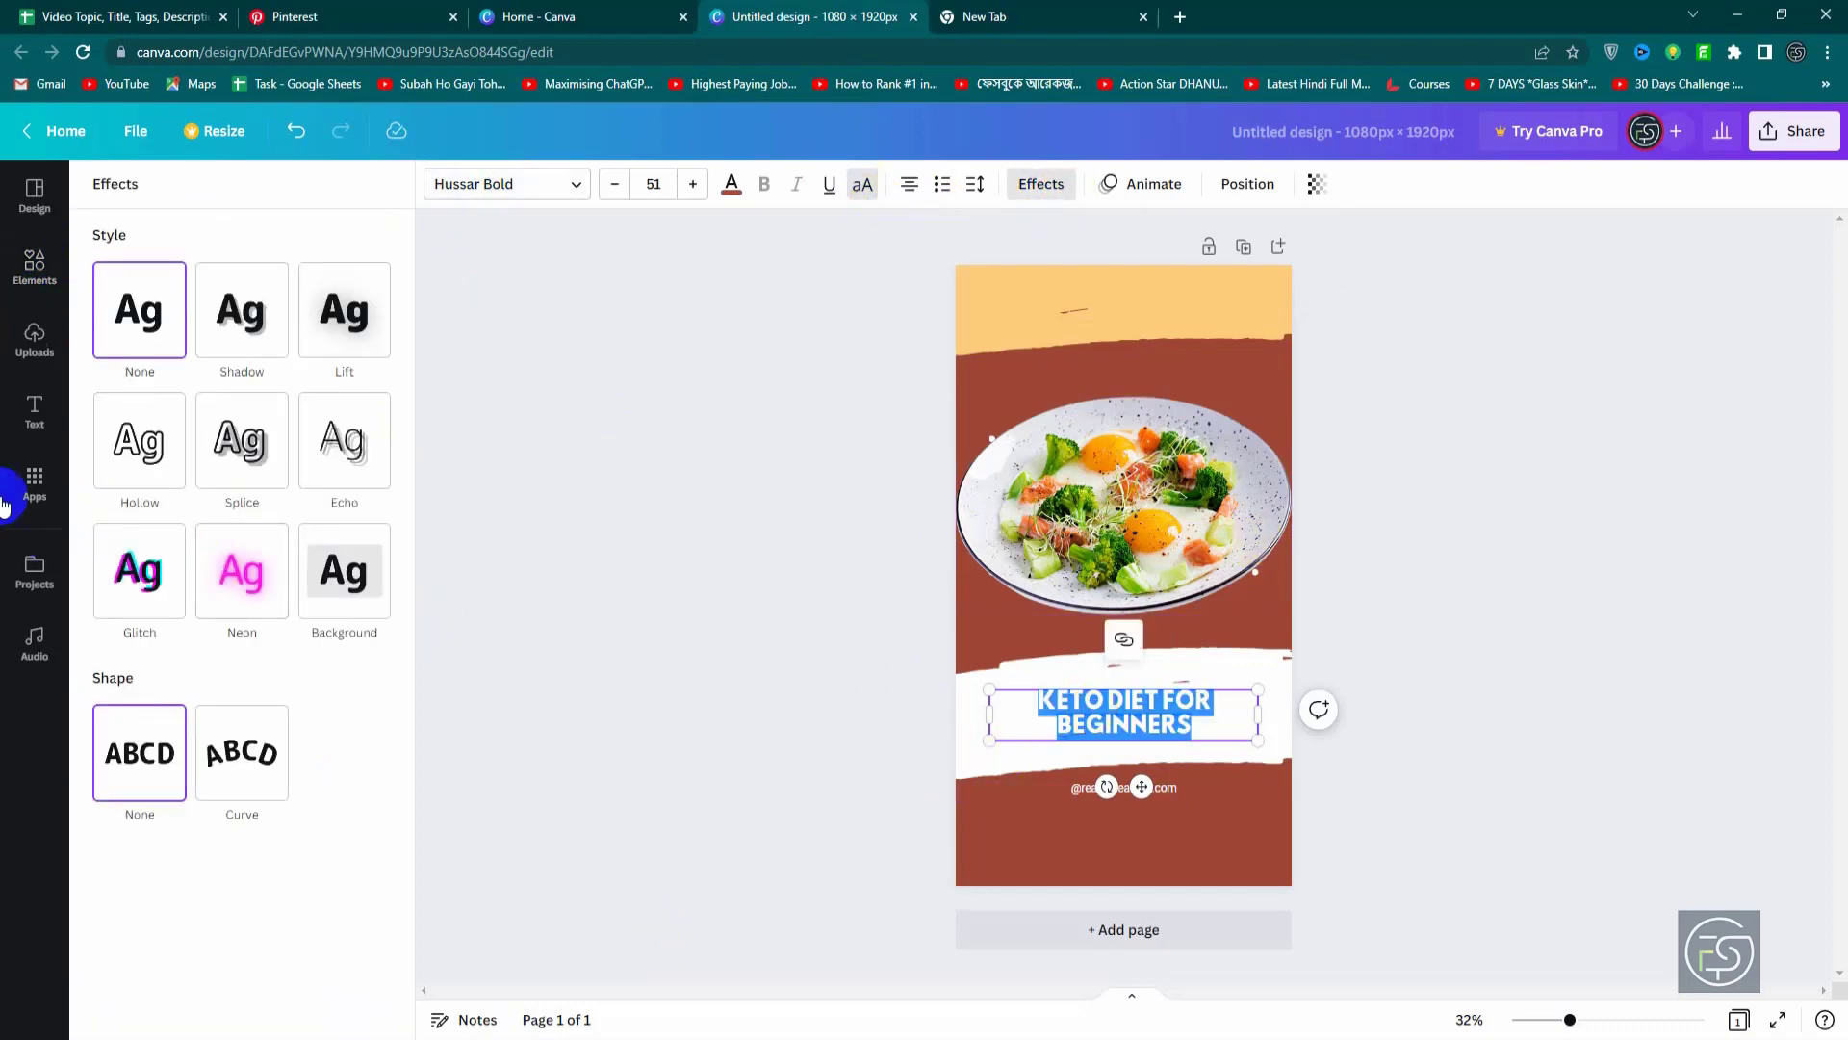
pyautogui.click(153, 458)
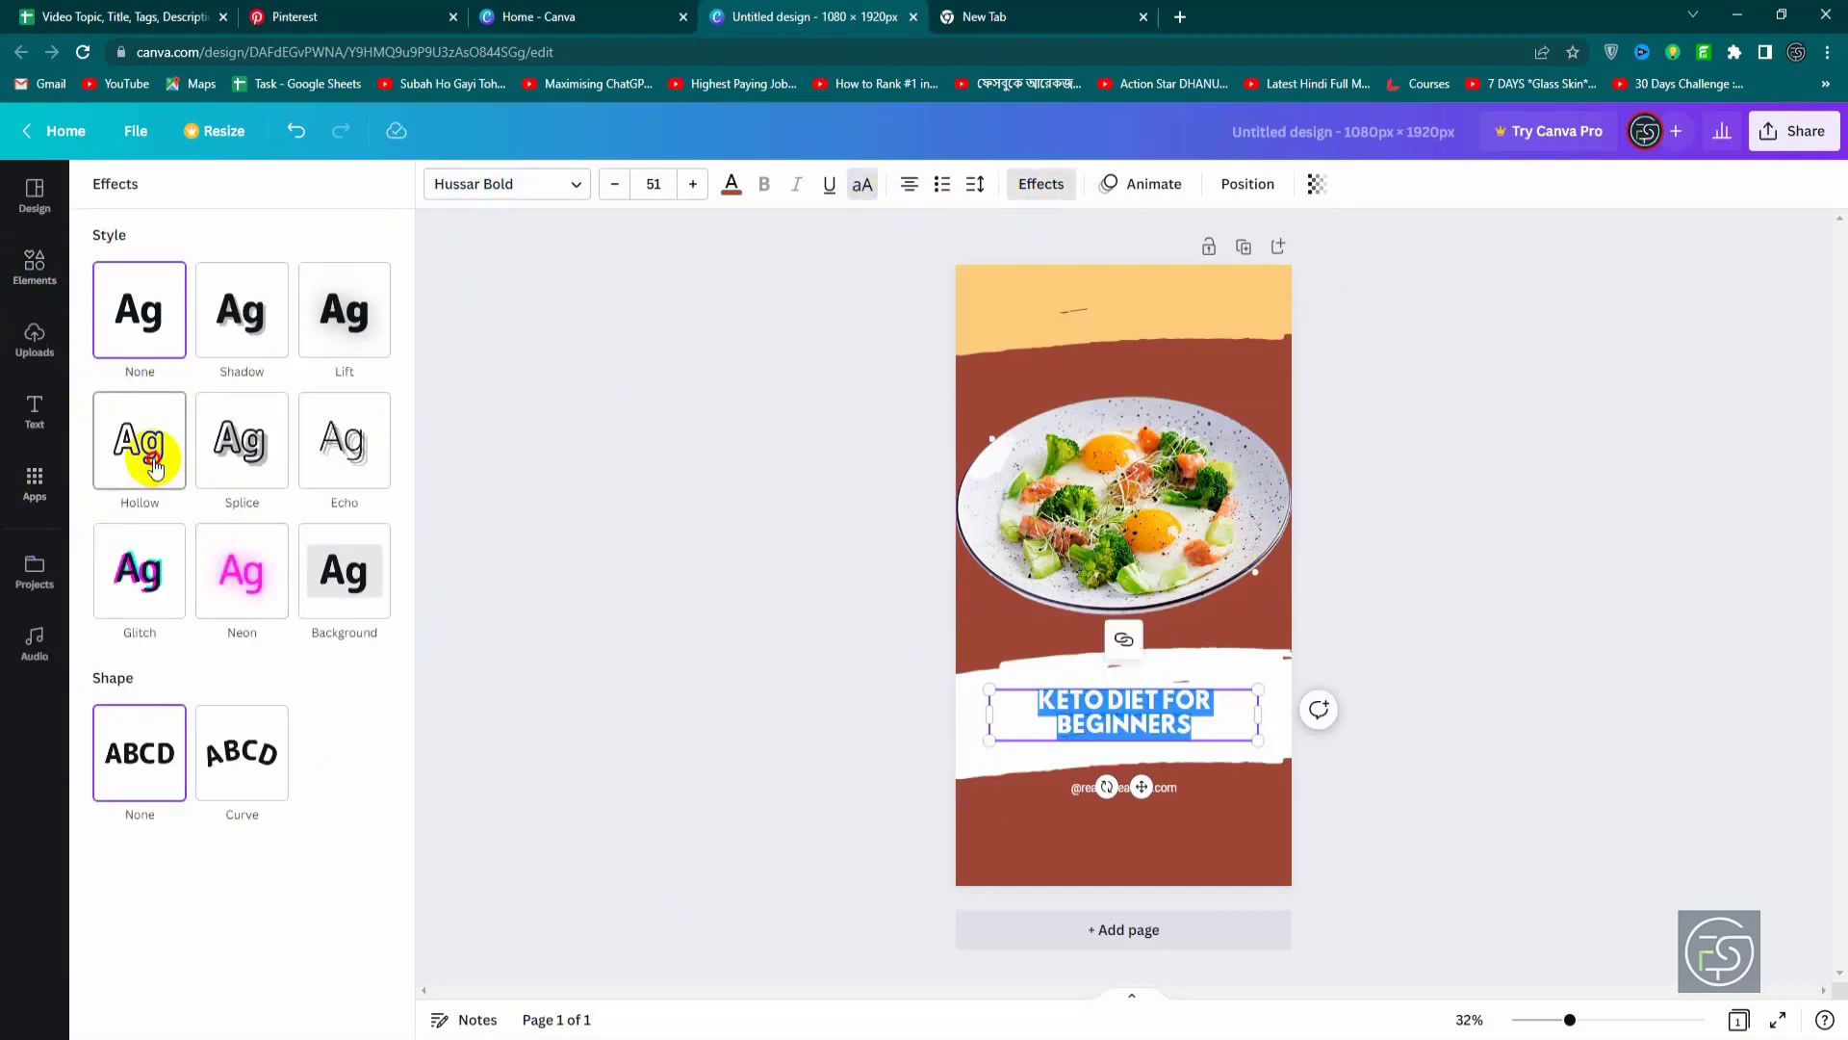
pyautogui.click(240, 460)
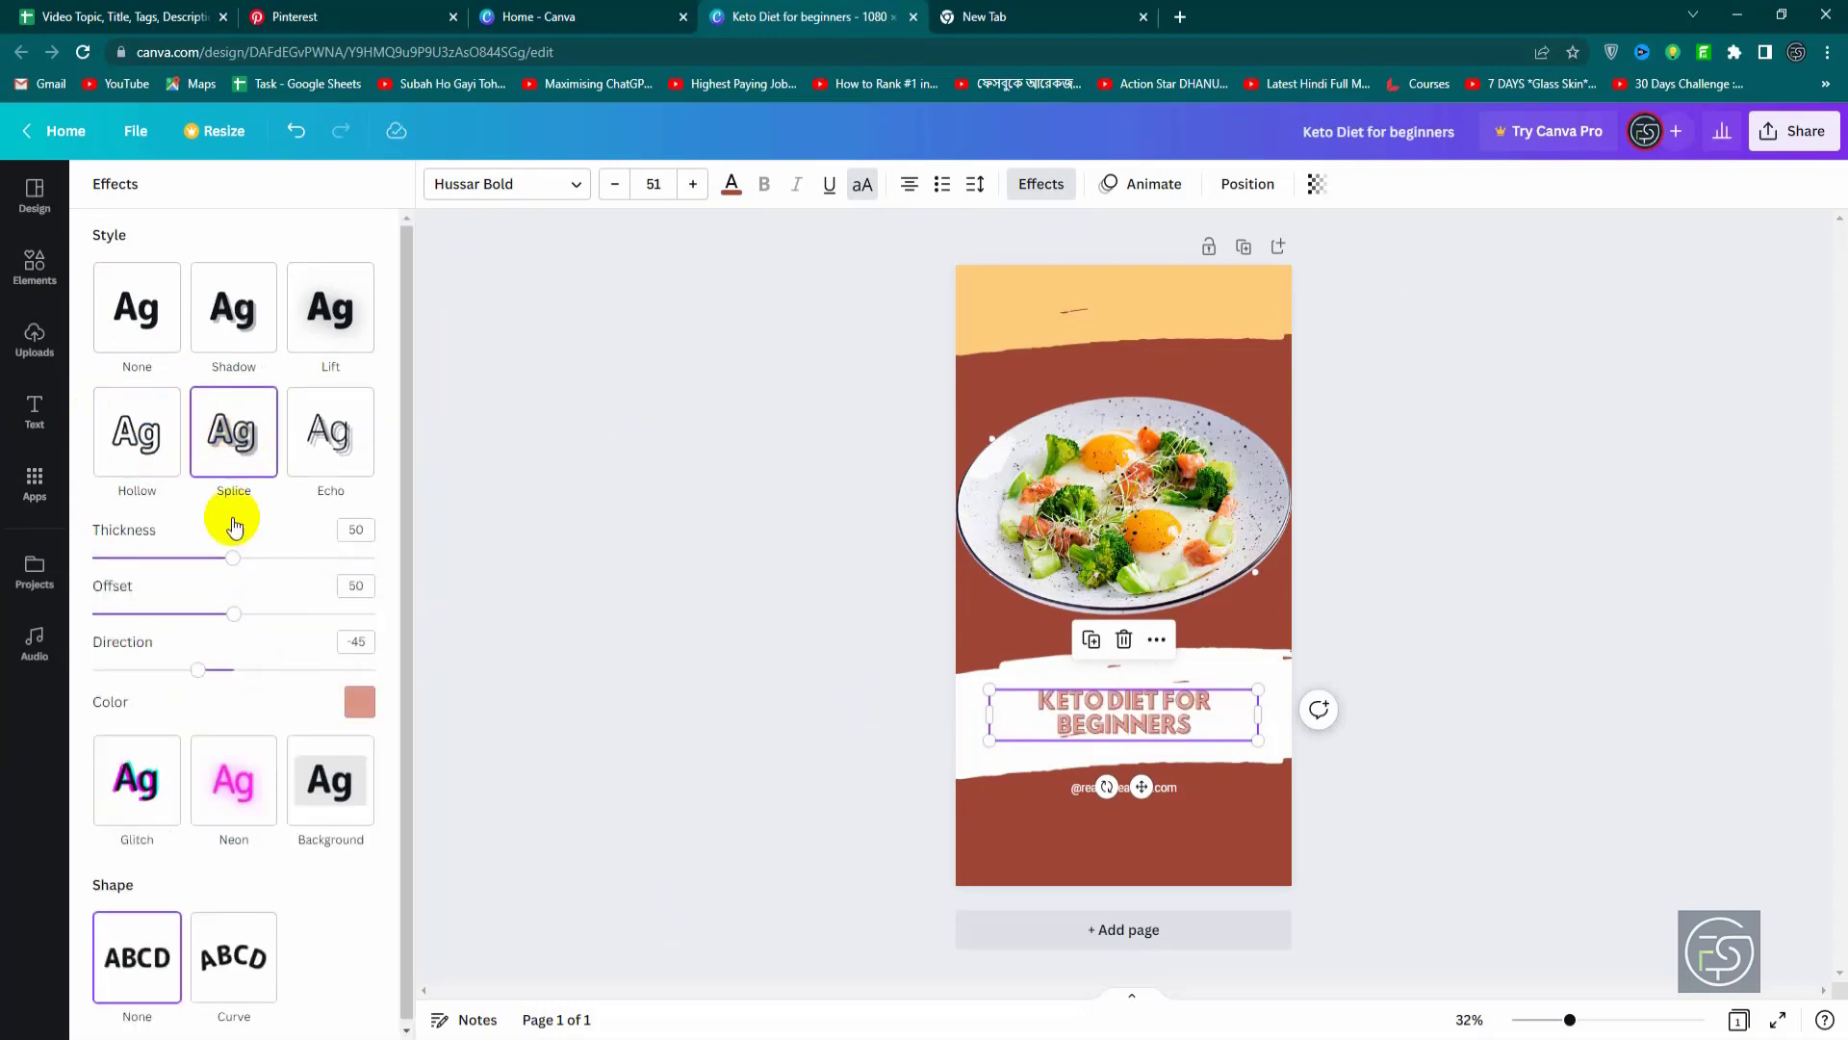
pyautogui.click(359, 702)
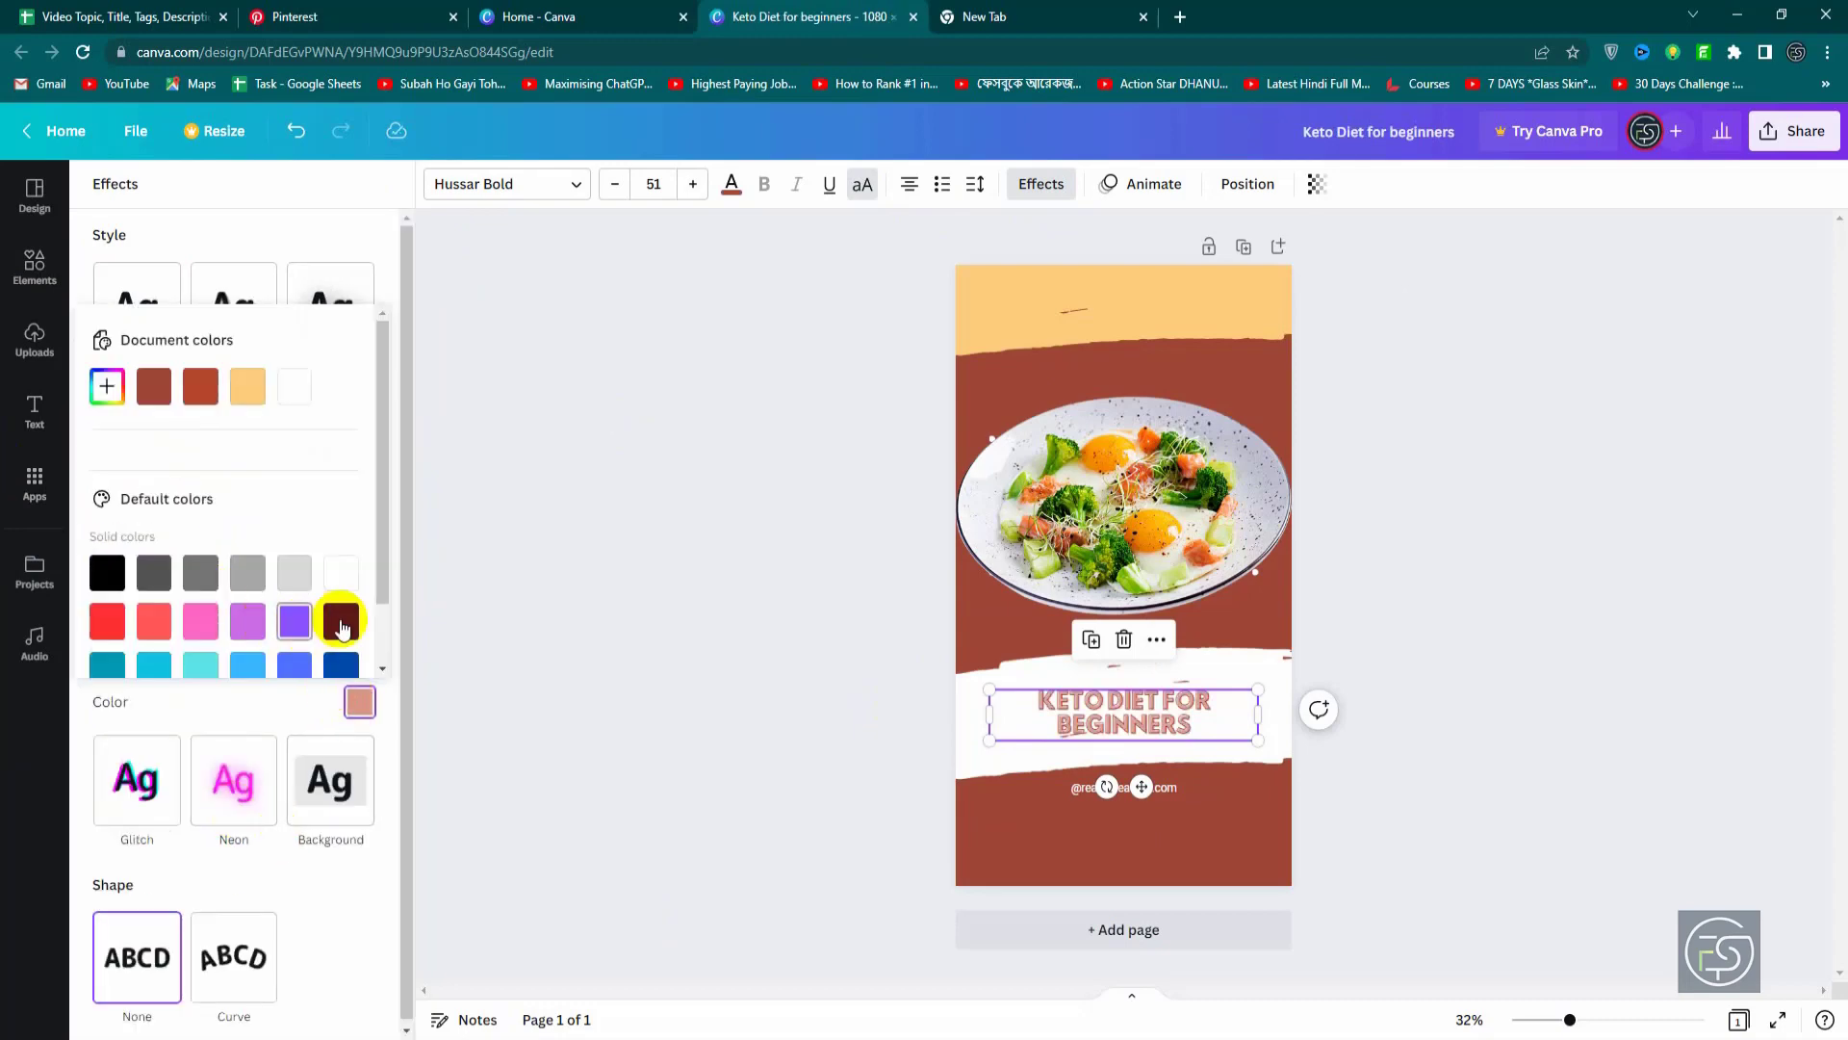
pyautogui.click(343, 623)
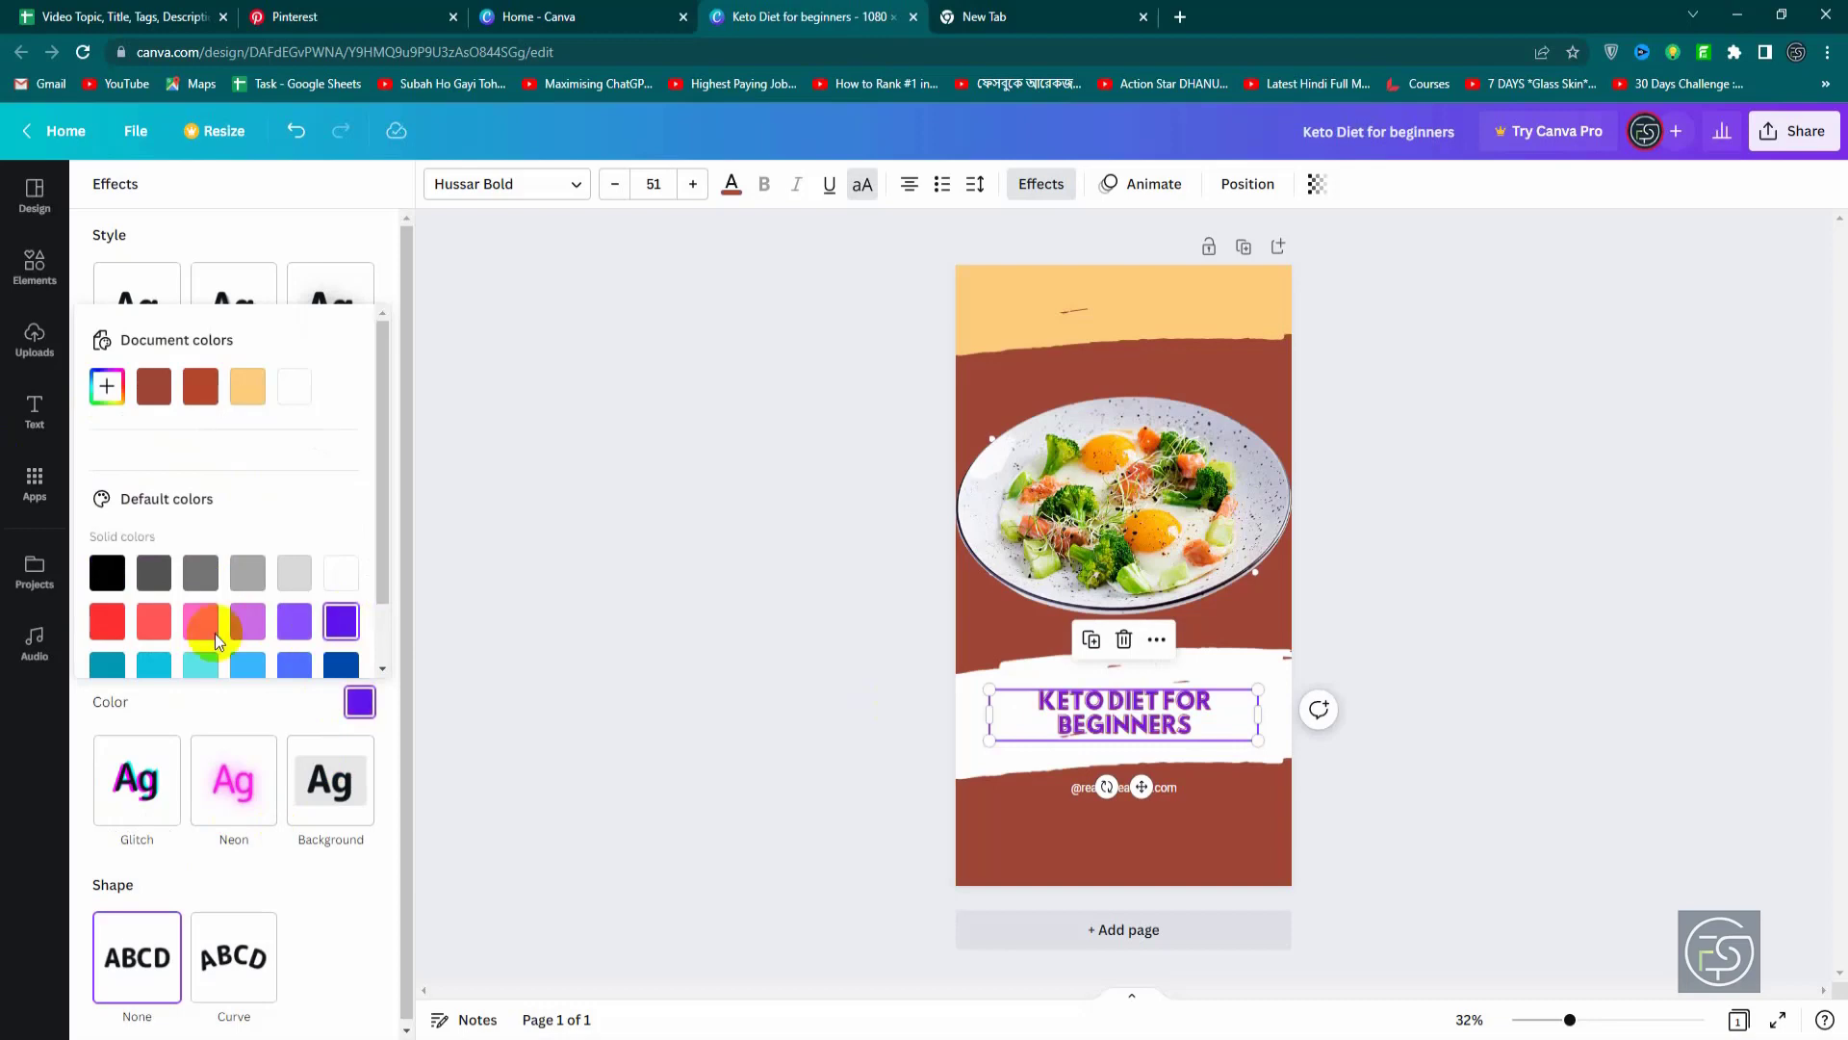
# Step: Try coral, rust, violet and green as the Splice effect color on the "KETO DIET FOR BEGINNERS" title
pyautogui.click(156, 626)
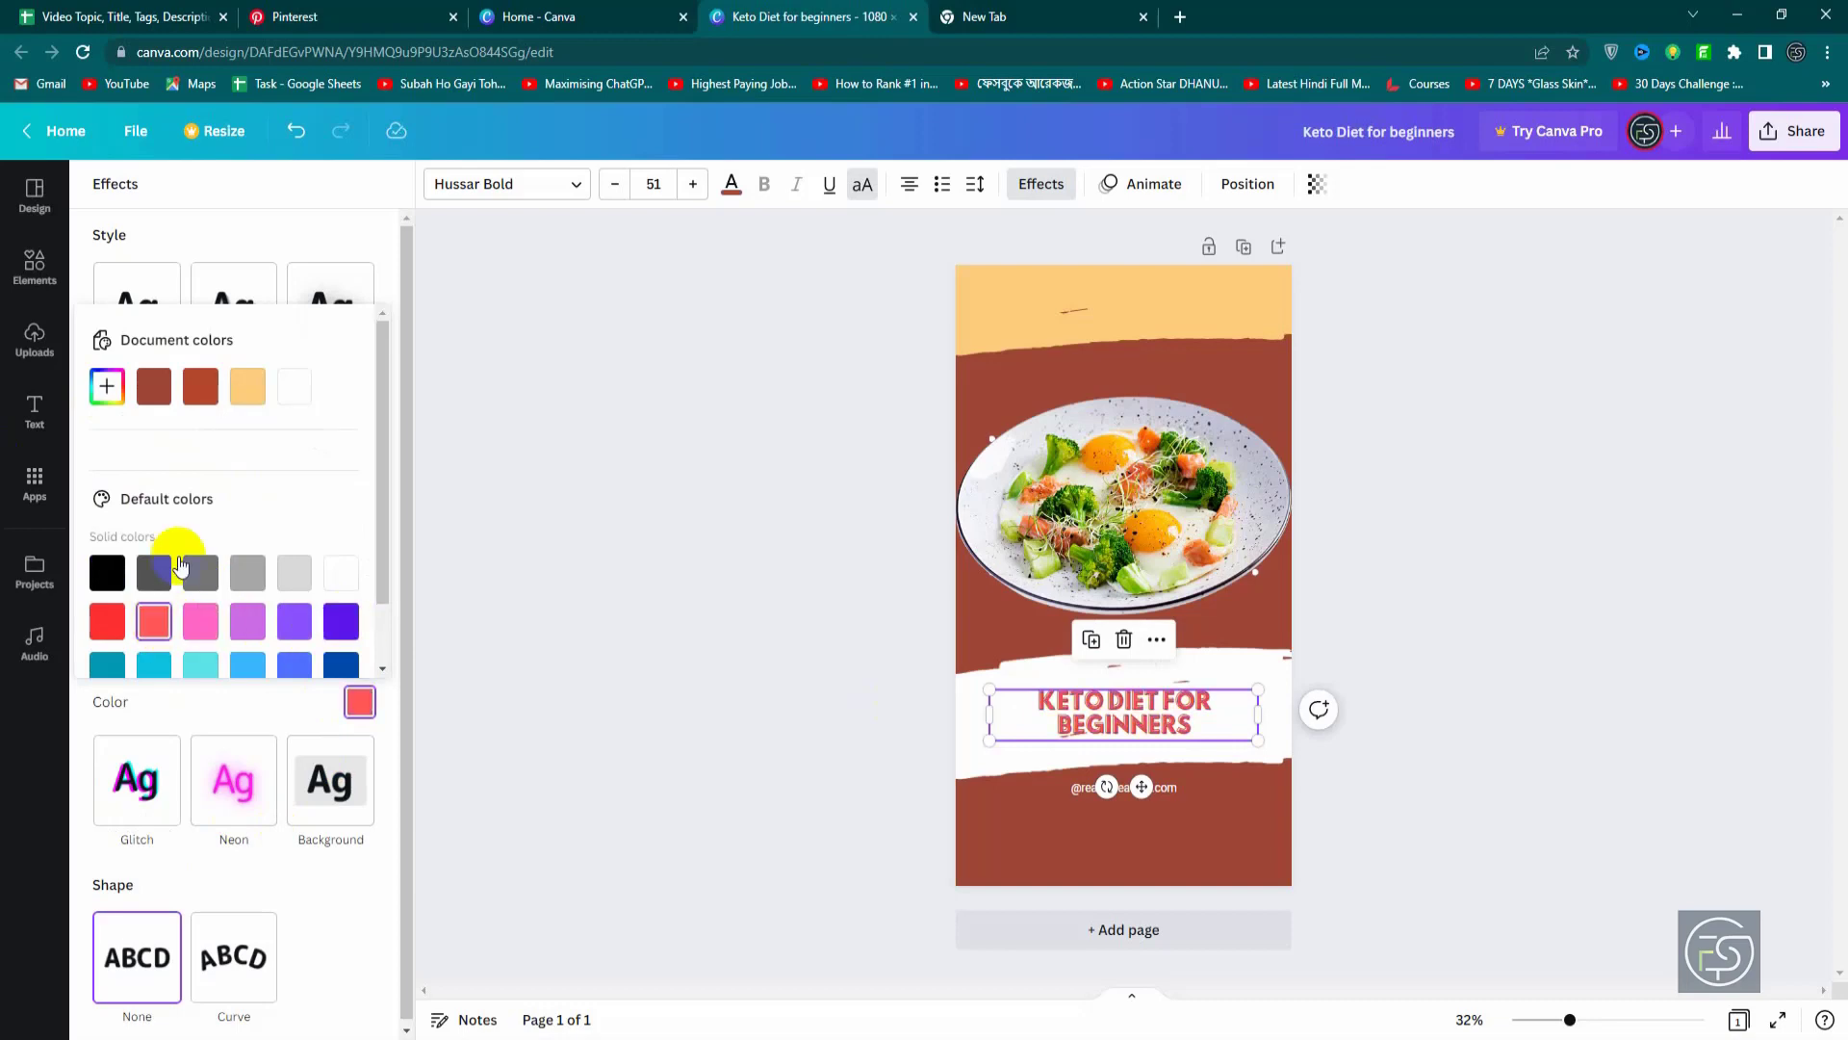
pyautogui.click(246, 386)
pyautogui.click(203, 389)
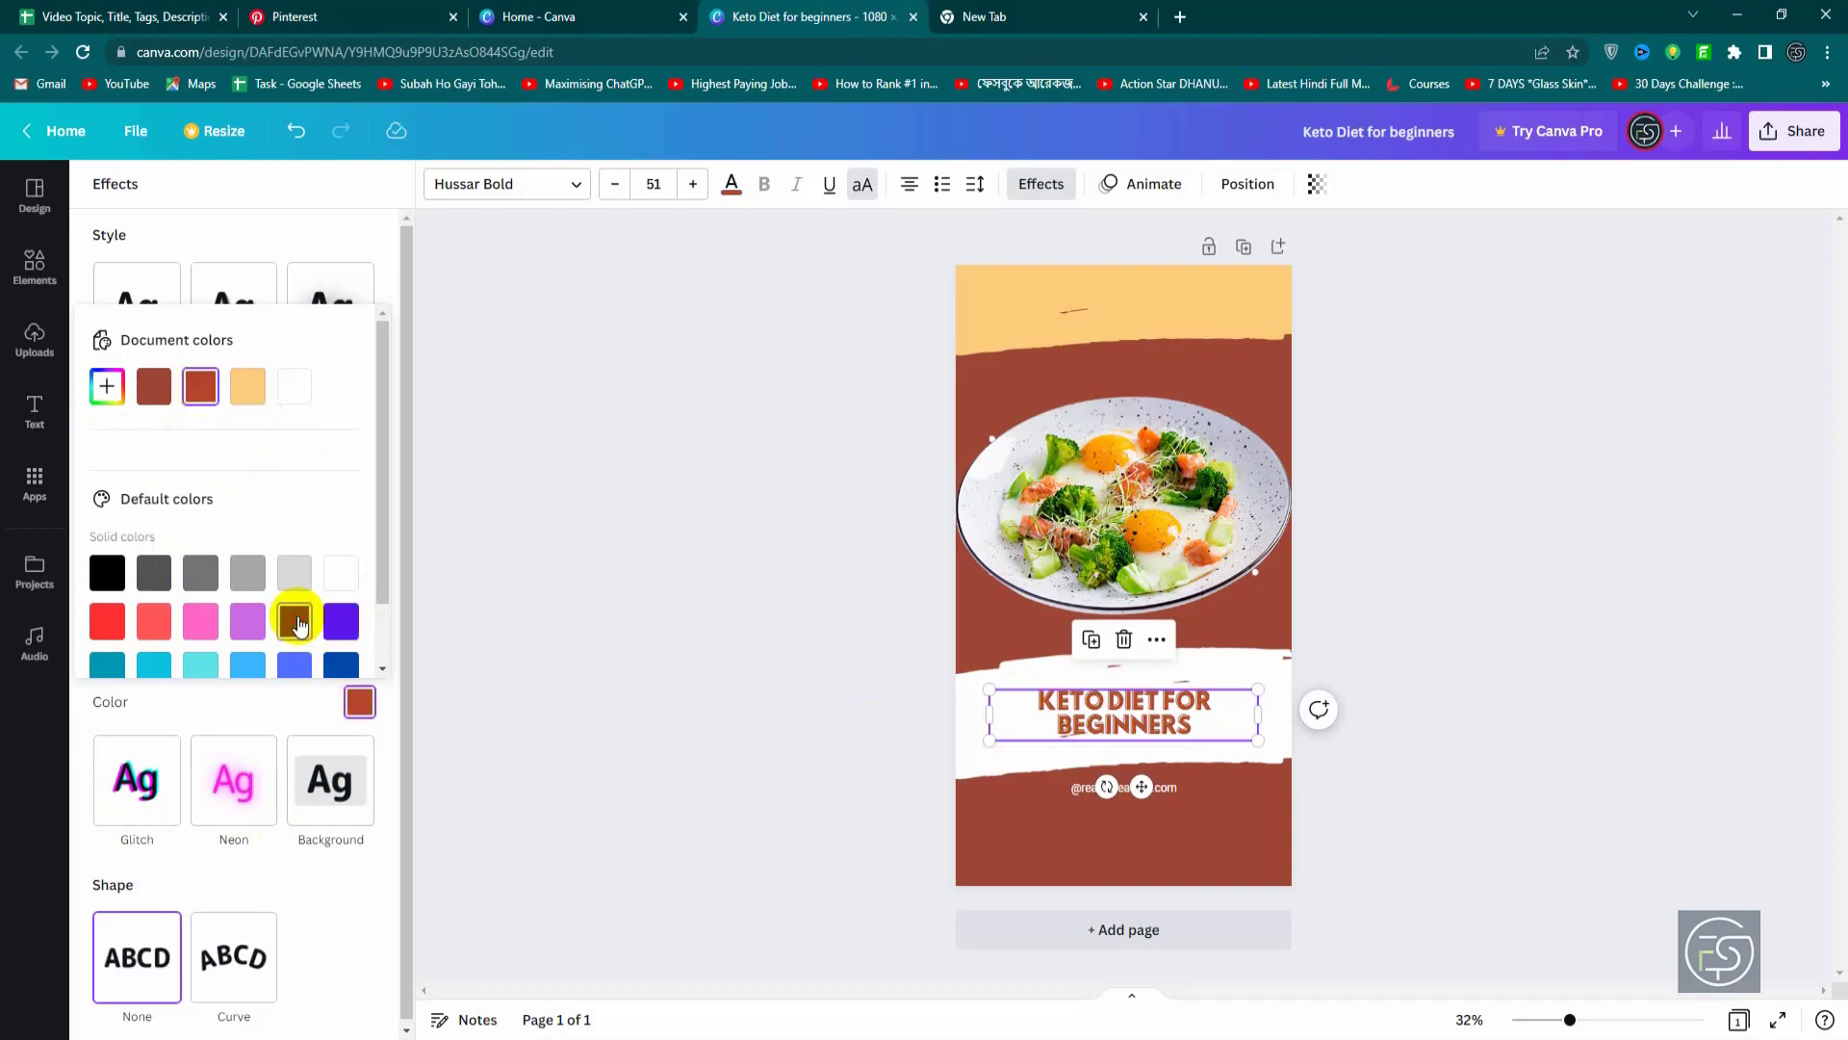
pyautogui.click(296, 621)
pyautogui.click(340, 623)
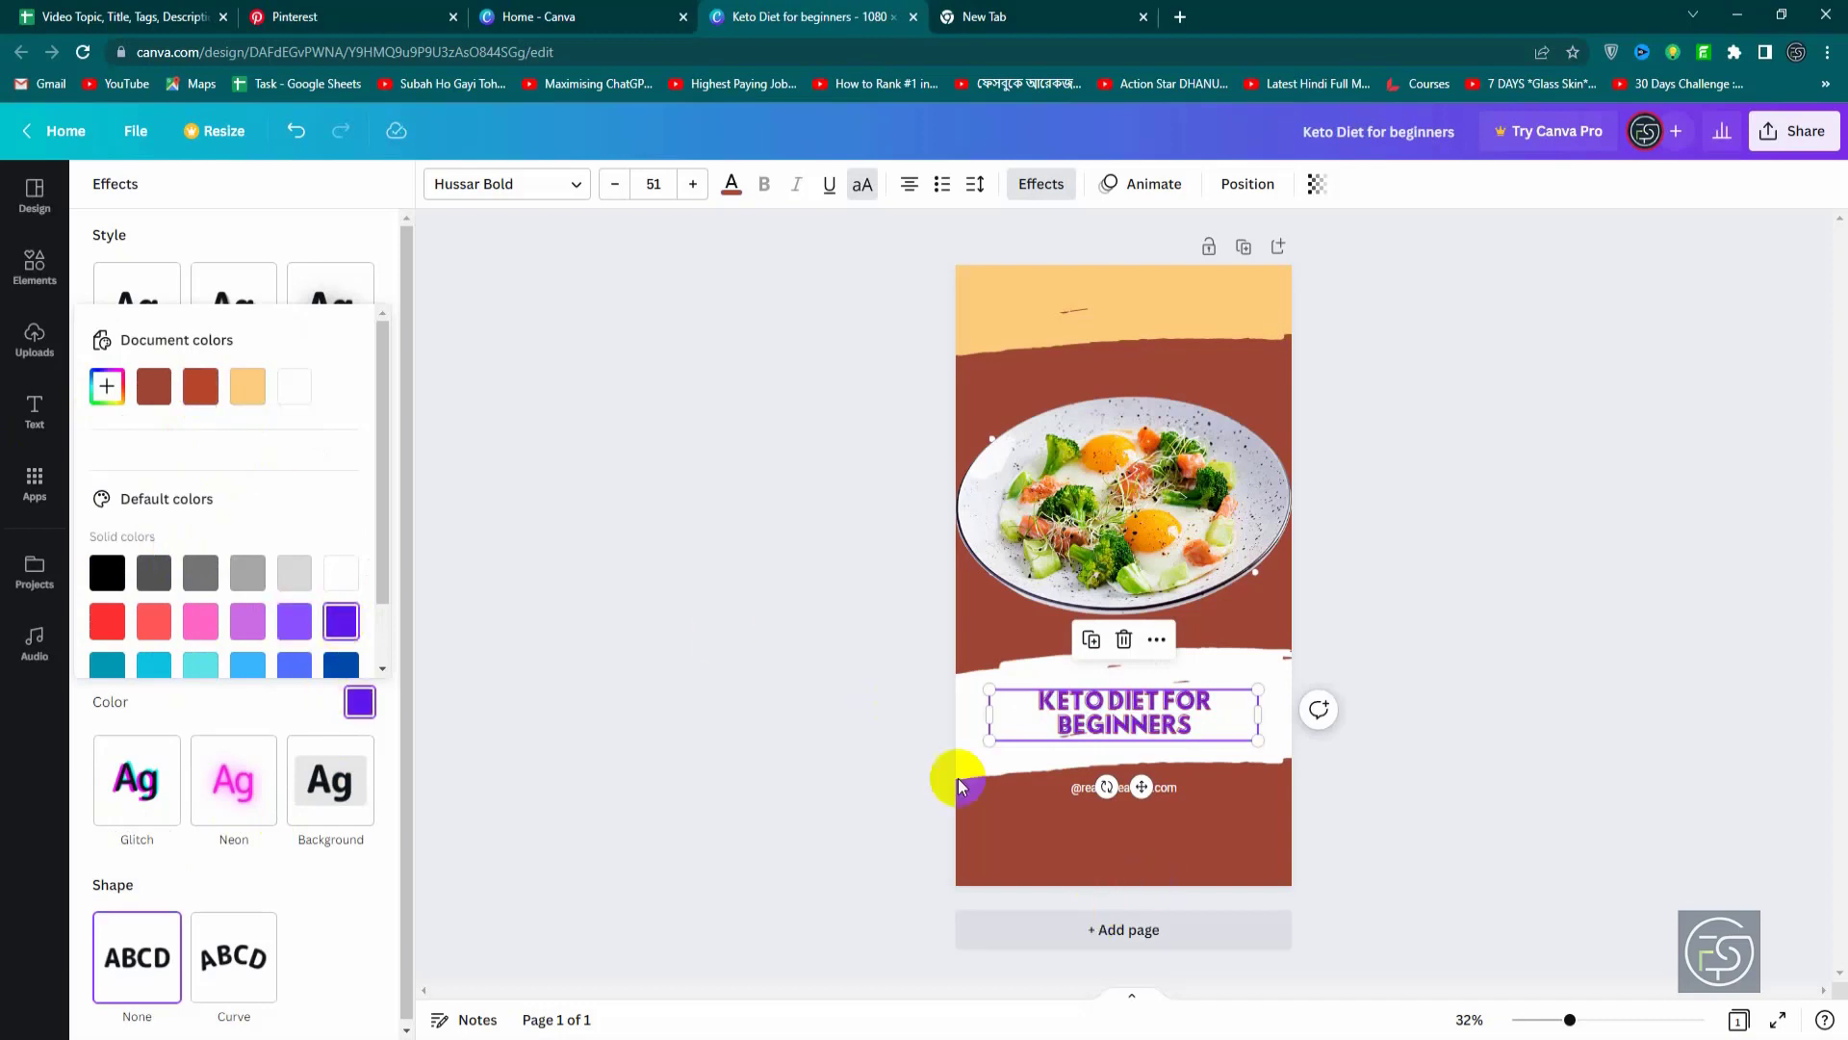
pyautogui.scroll(-1, 150, 609)
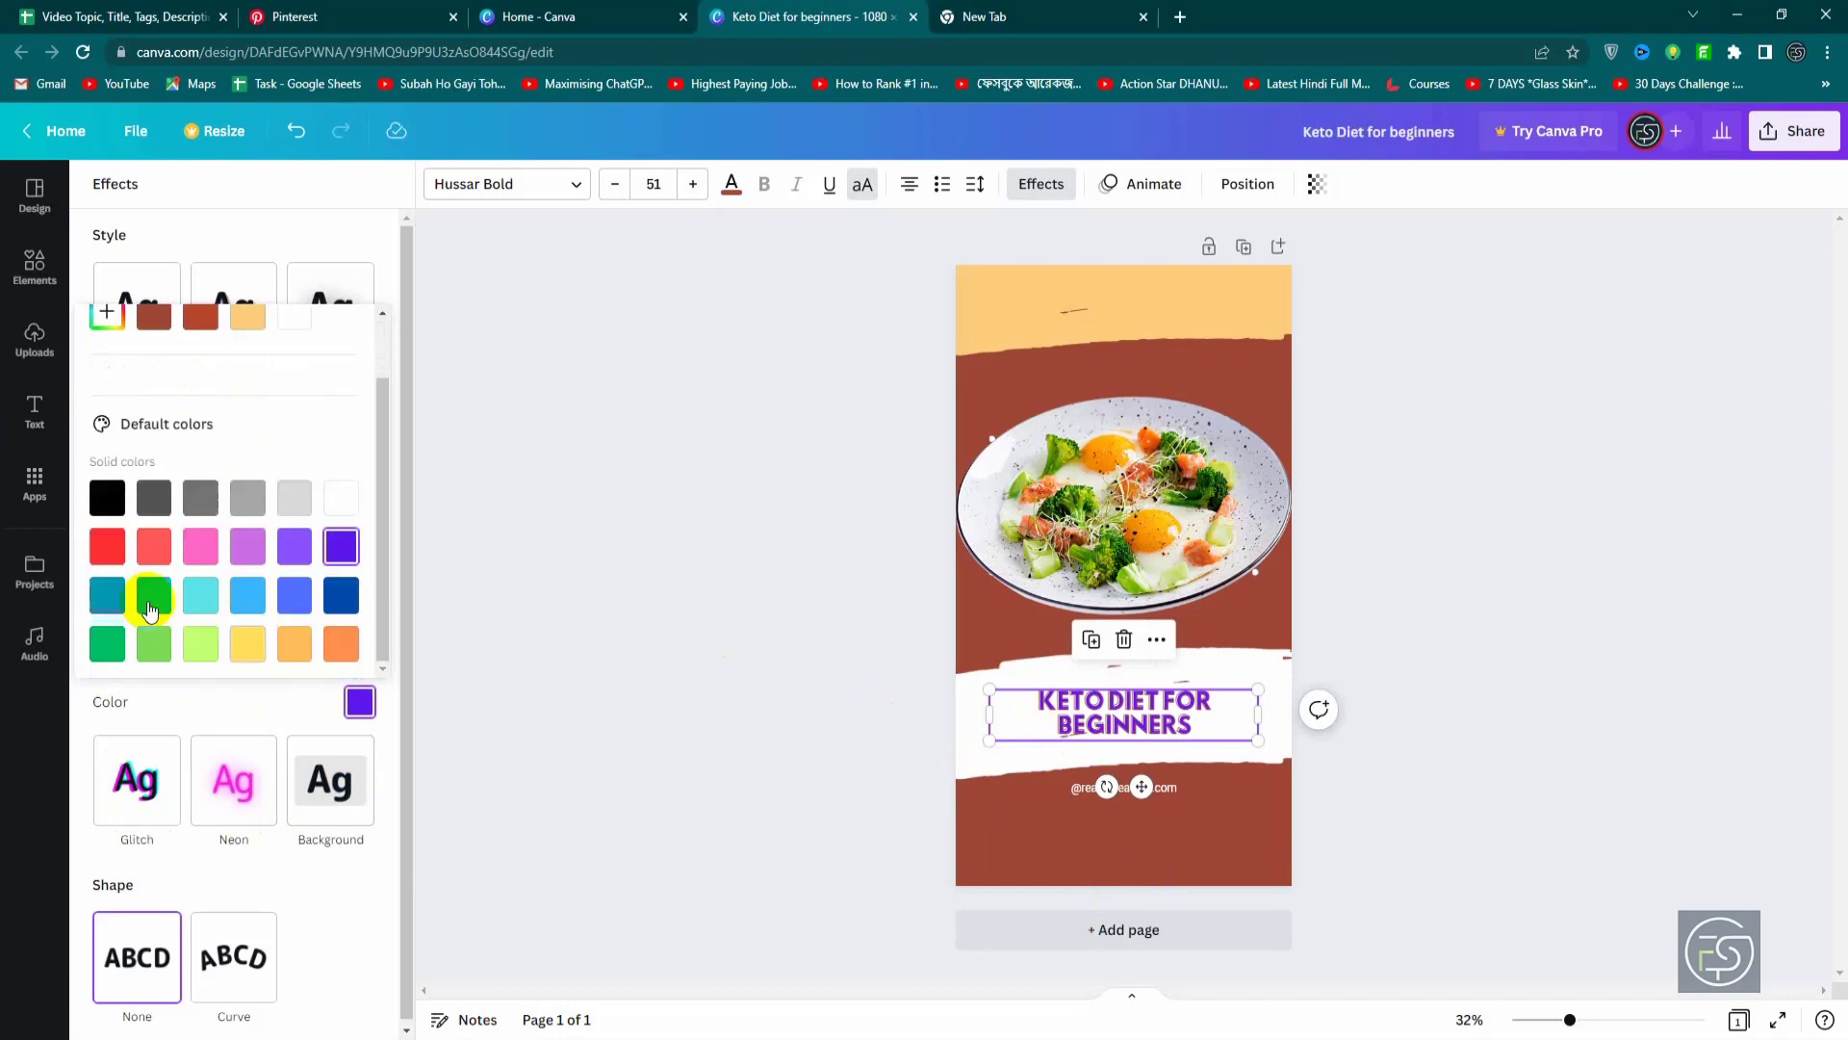
pyautogui.click(107, 646)
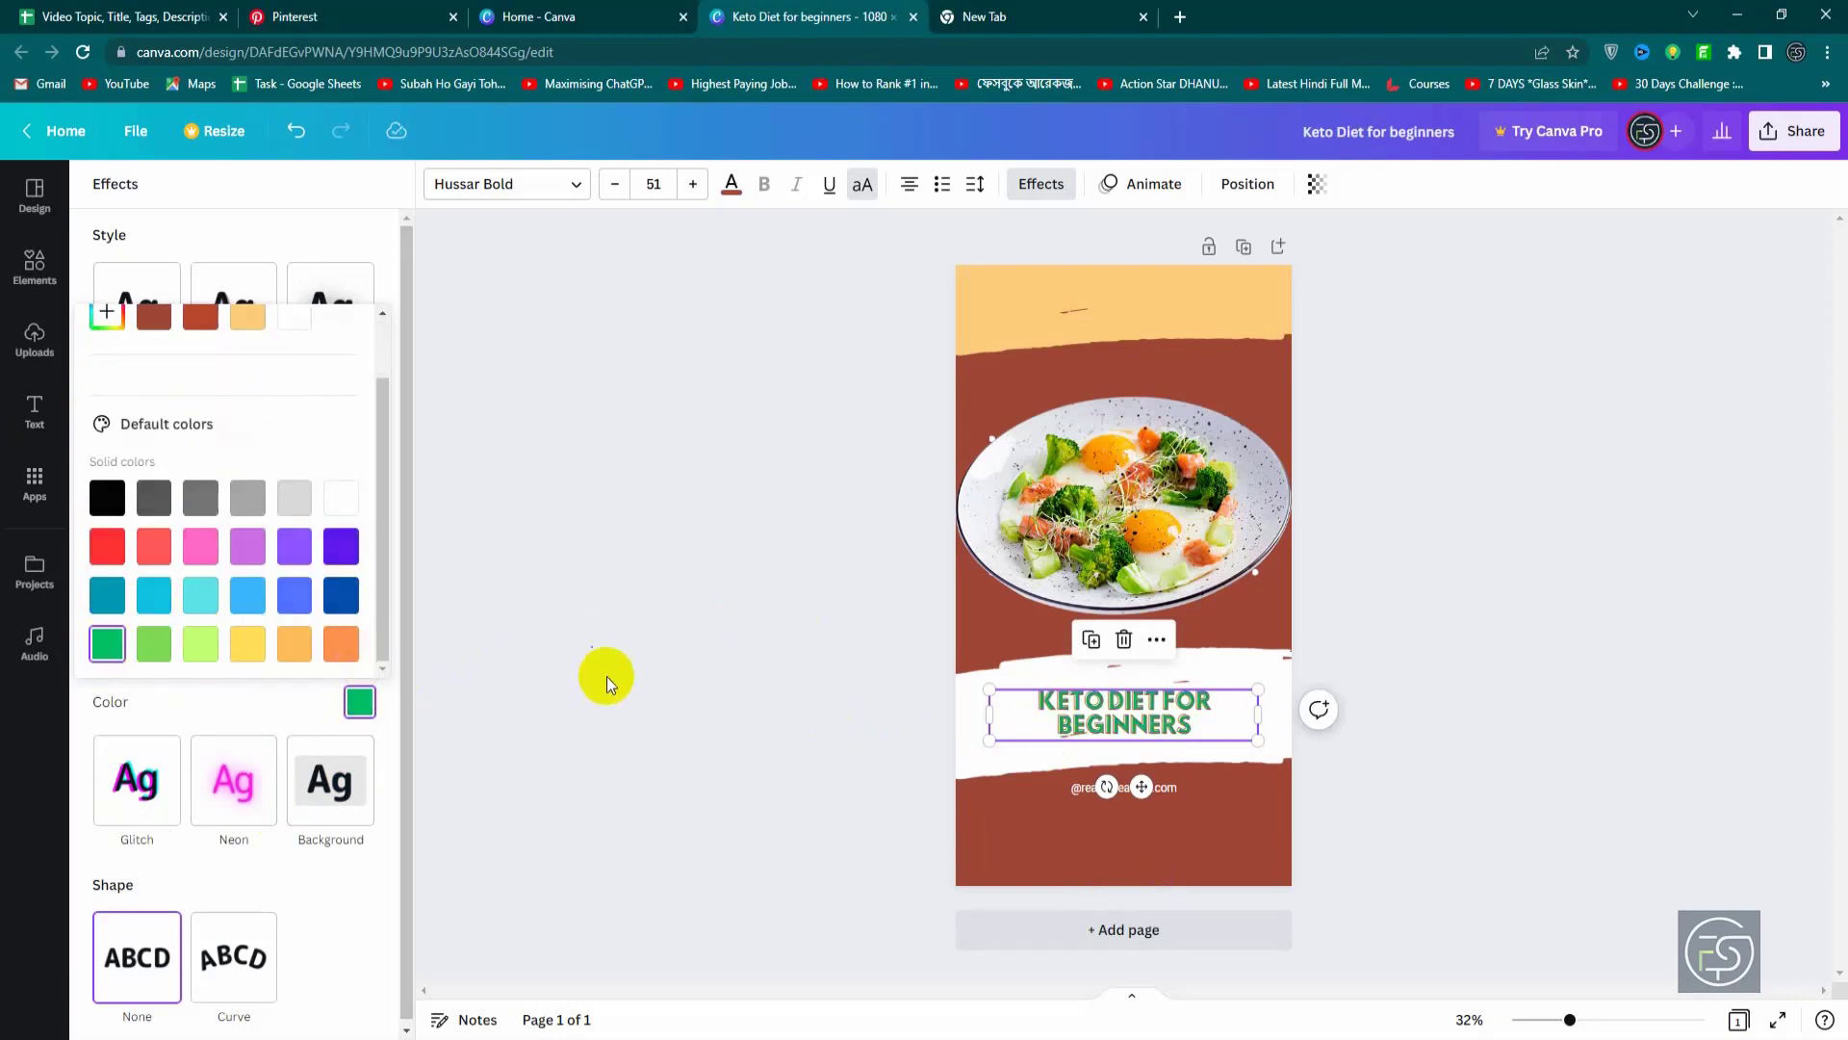
pyautogui.click(607, 673)
# Step: Compare the Hollow, Shadow, Lift and Splice text effects on the "KETO DIET FOR BEGINNERS" title and settle on Glitch
pyautogui.tripleClick(1171, 733)
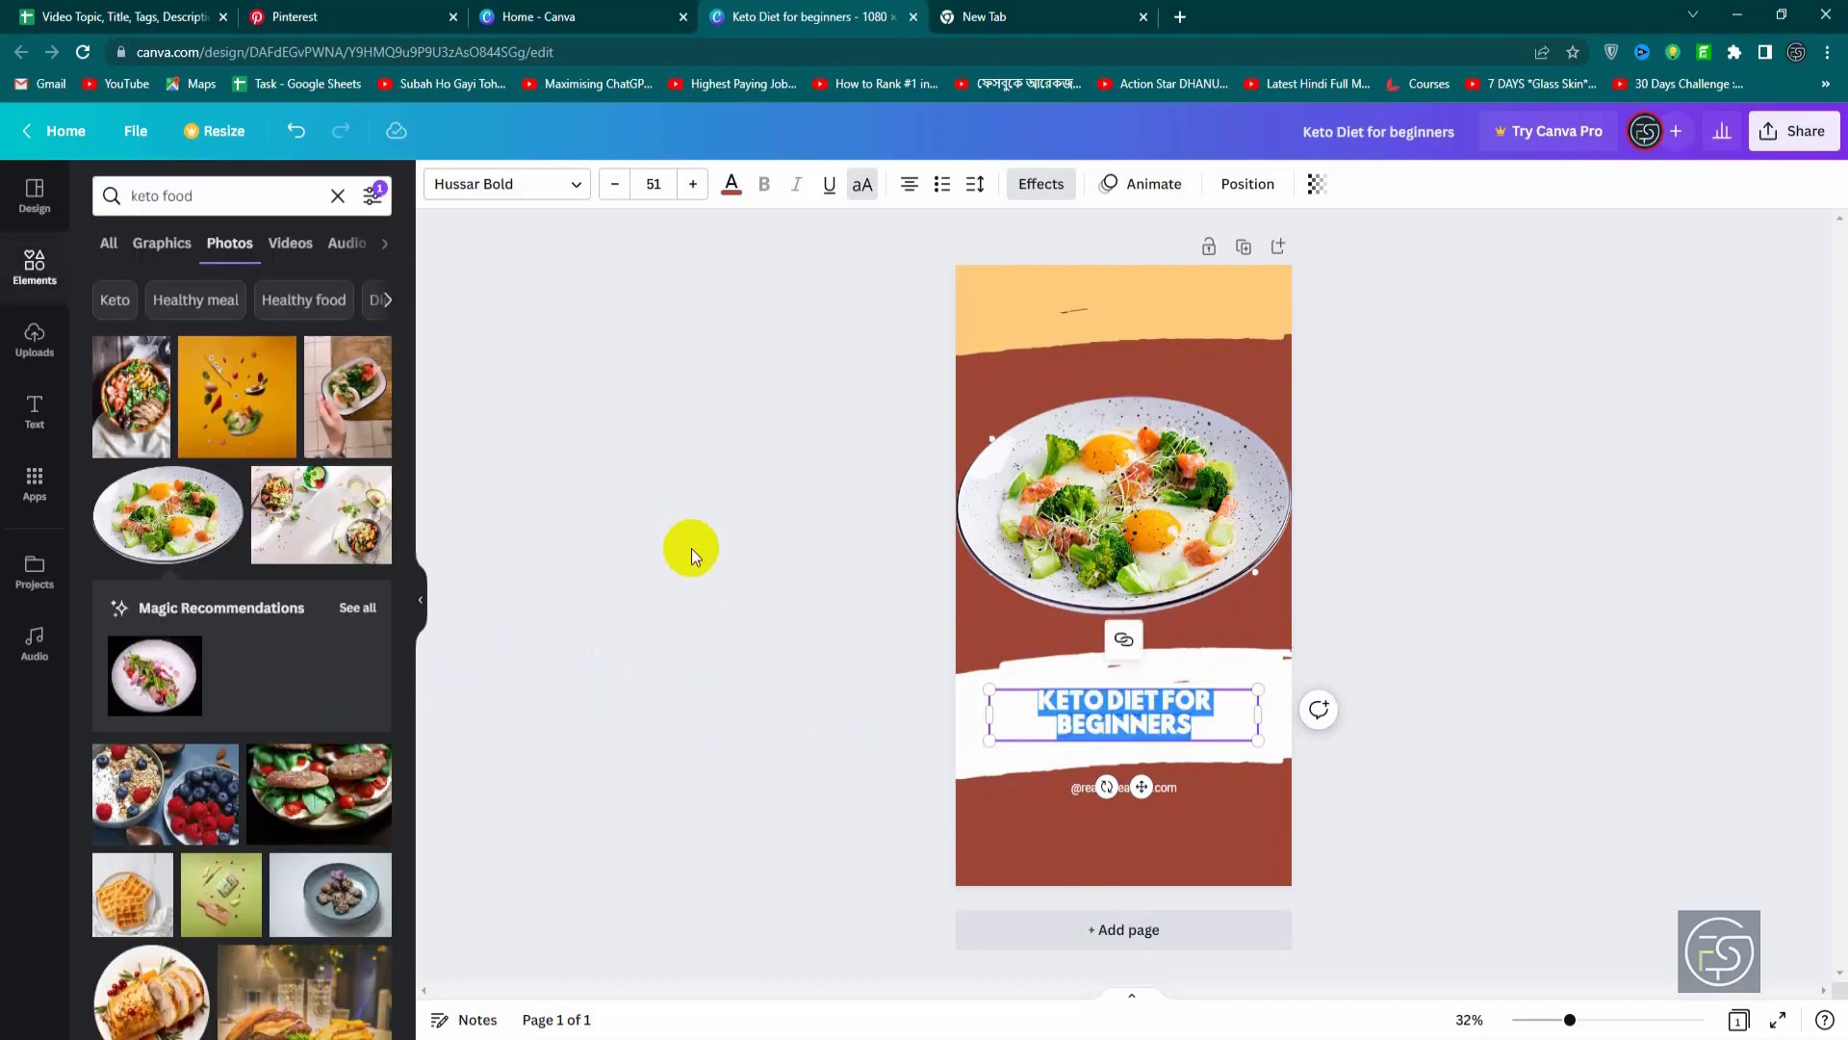
pyautogui.click(1073, 200)
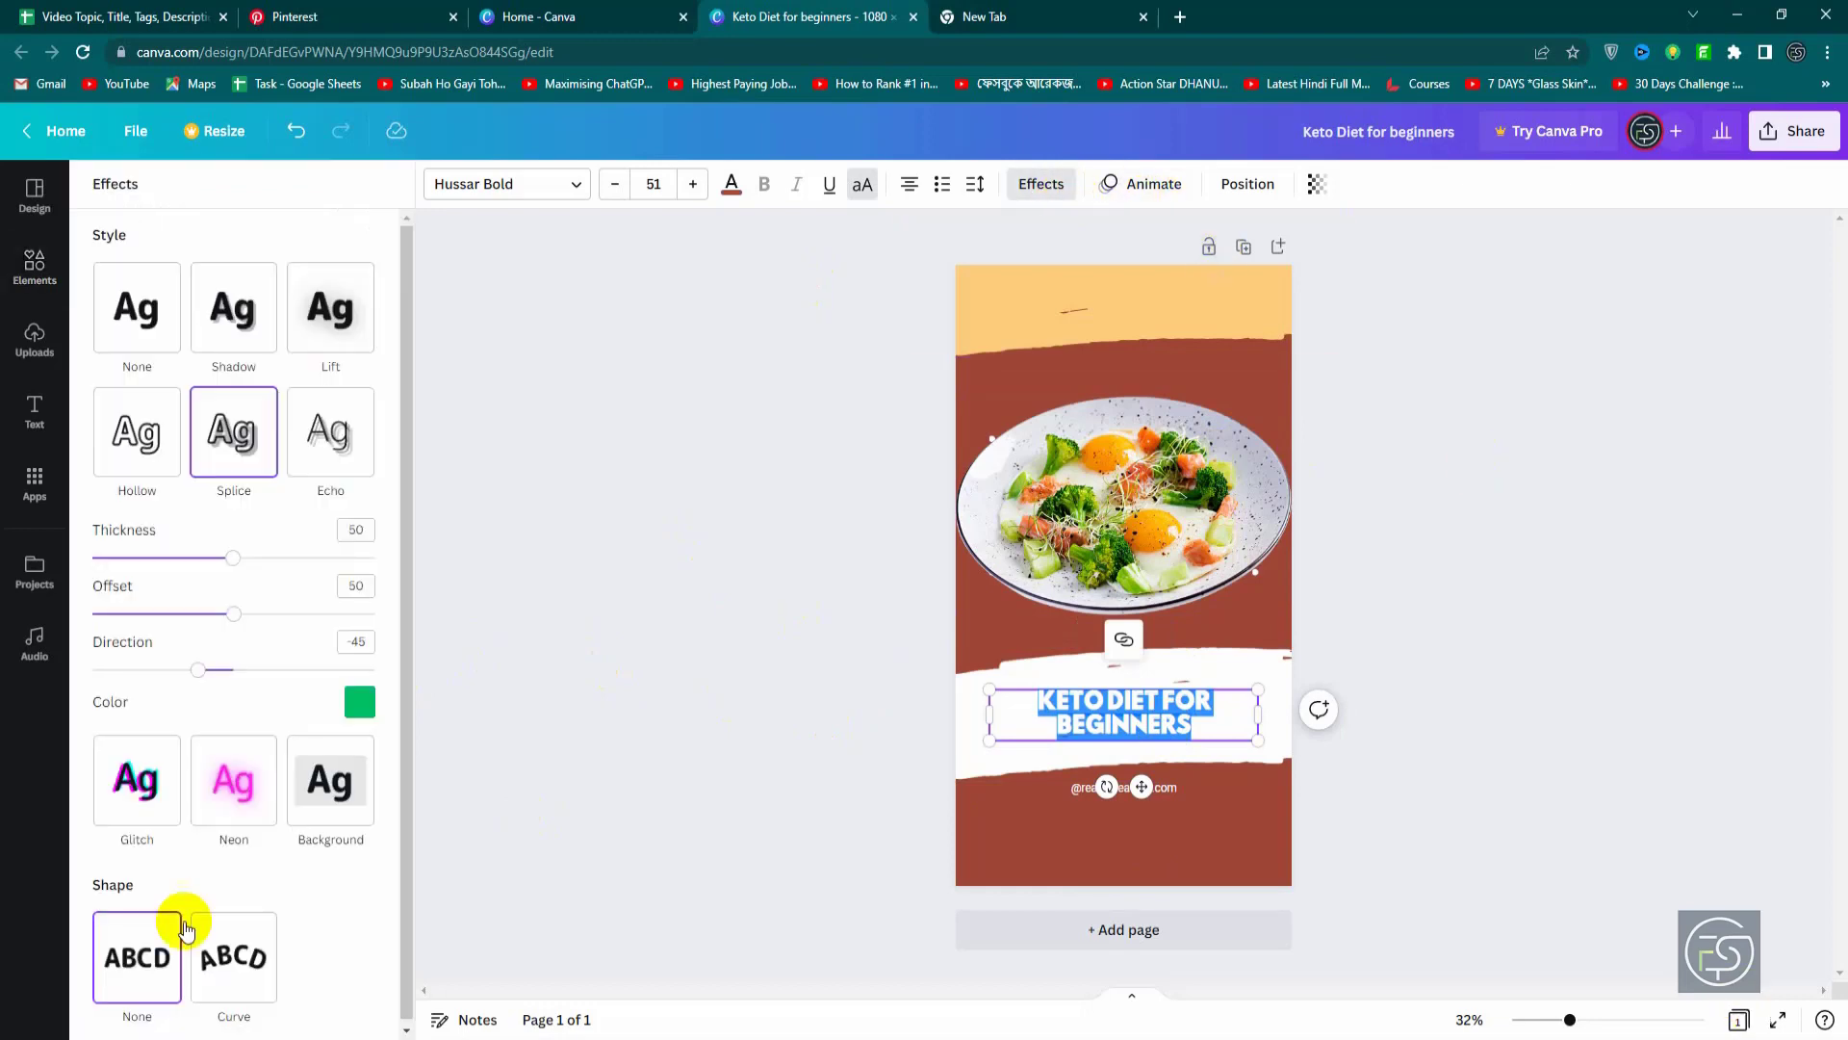
pyautogui.click(159, 791)
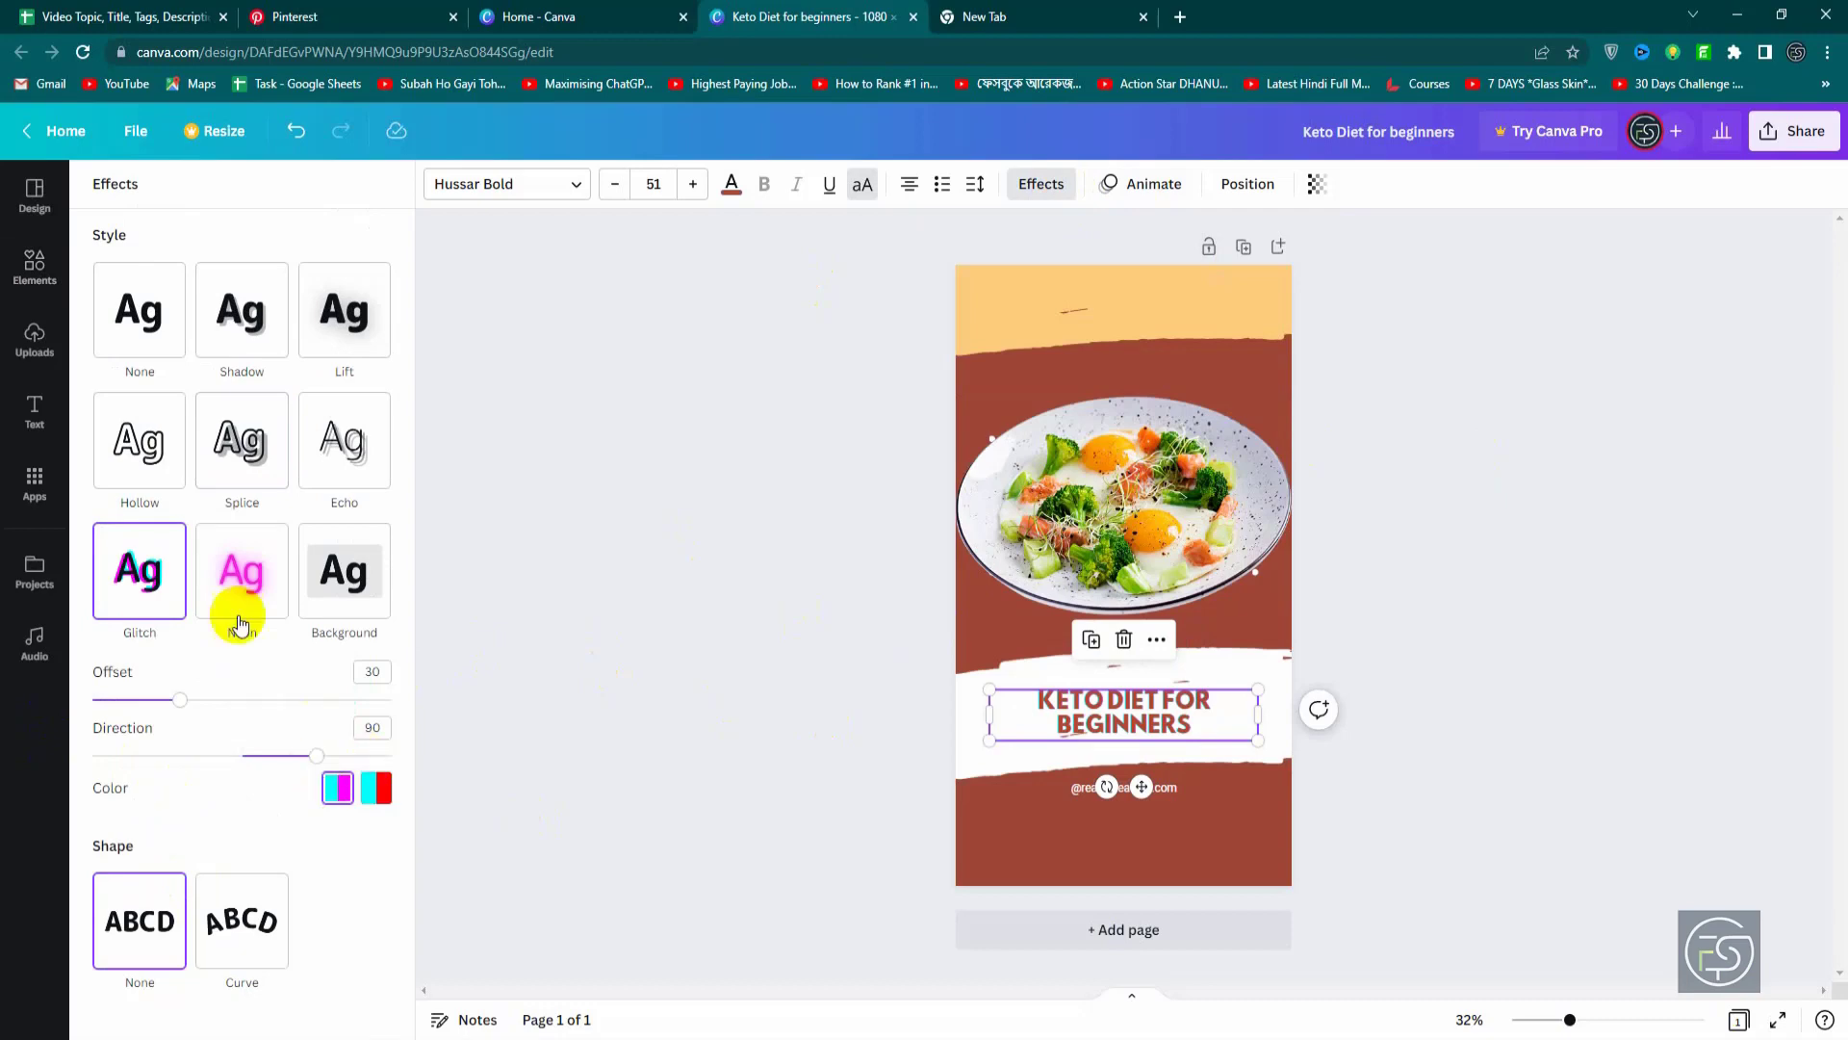
pyautogui.click(144, 435)
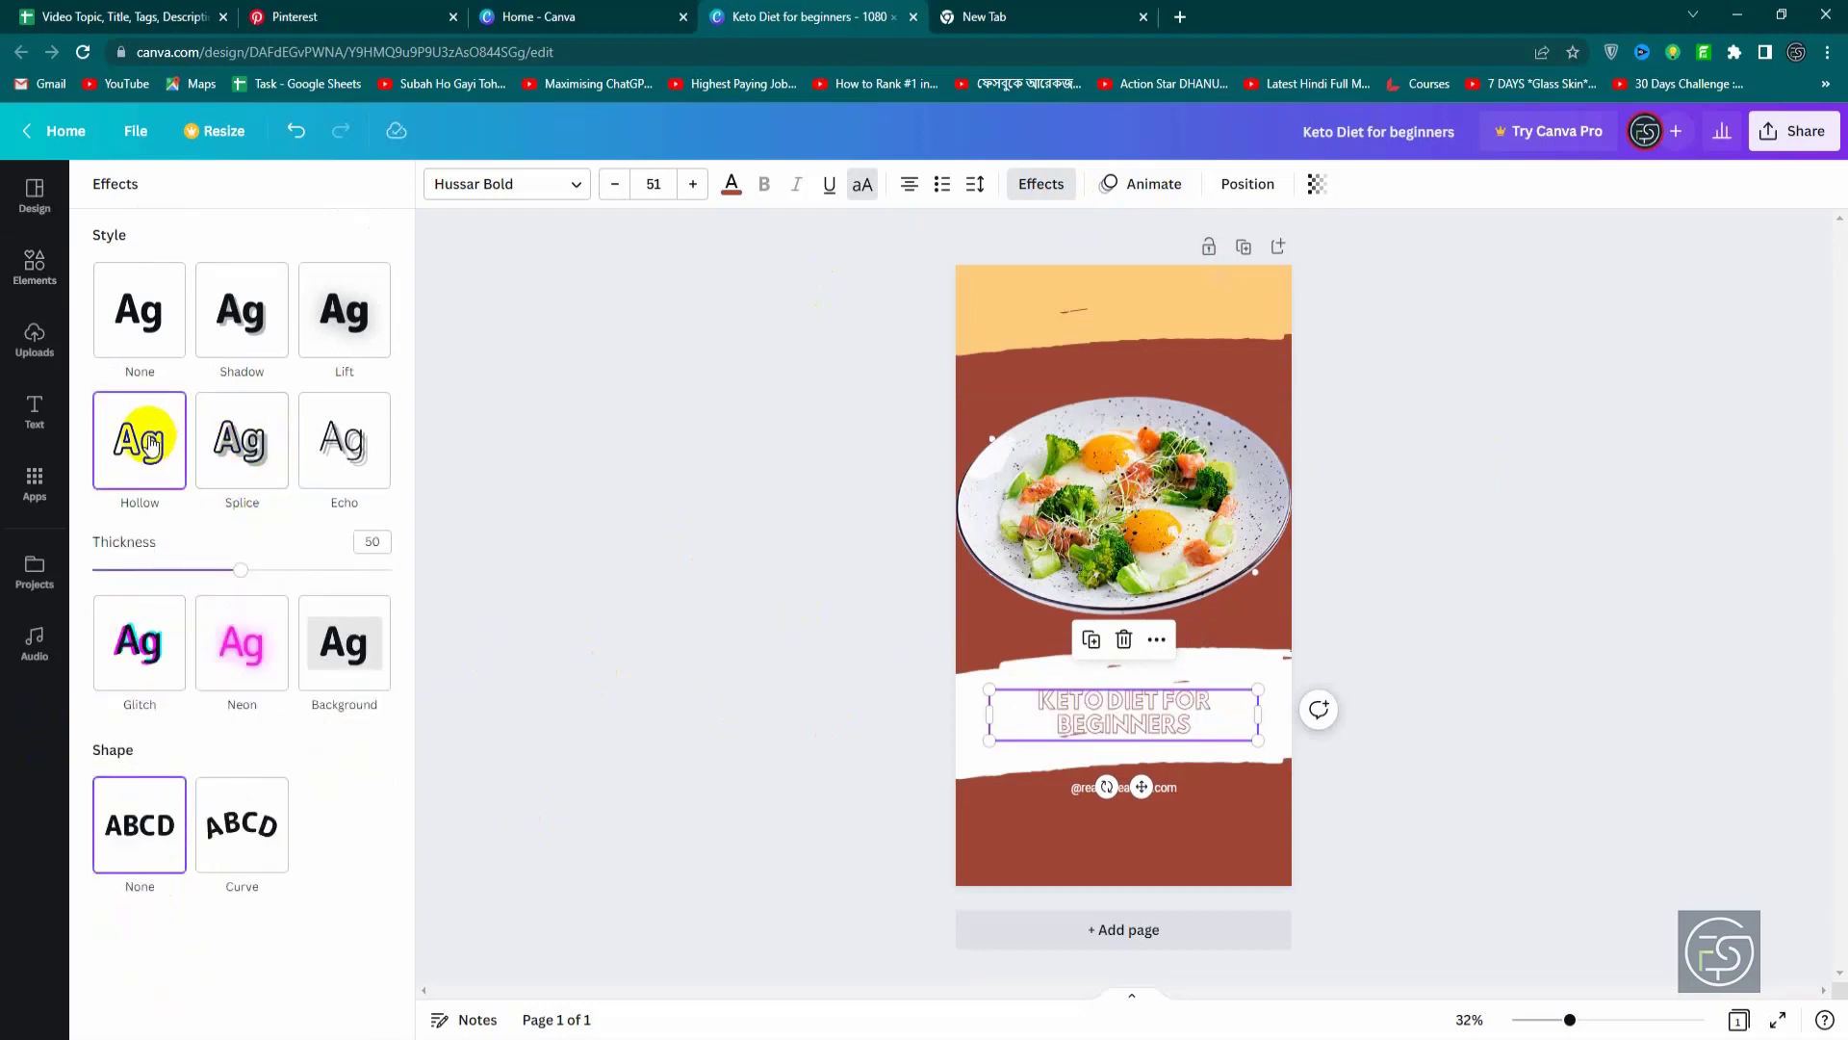
pyautogui.click(175, 310)
pyautogui.click(235, 310)
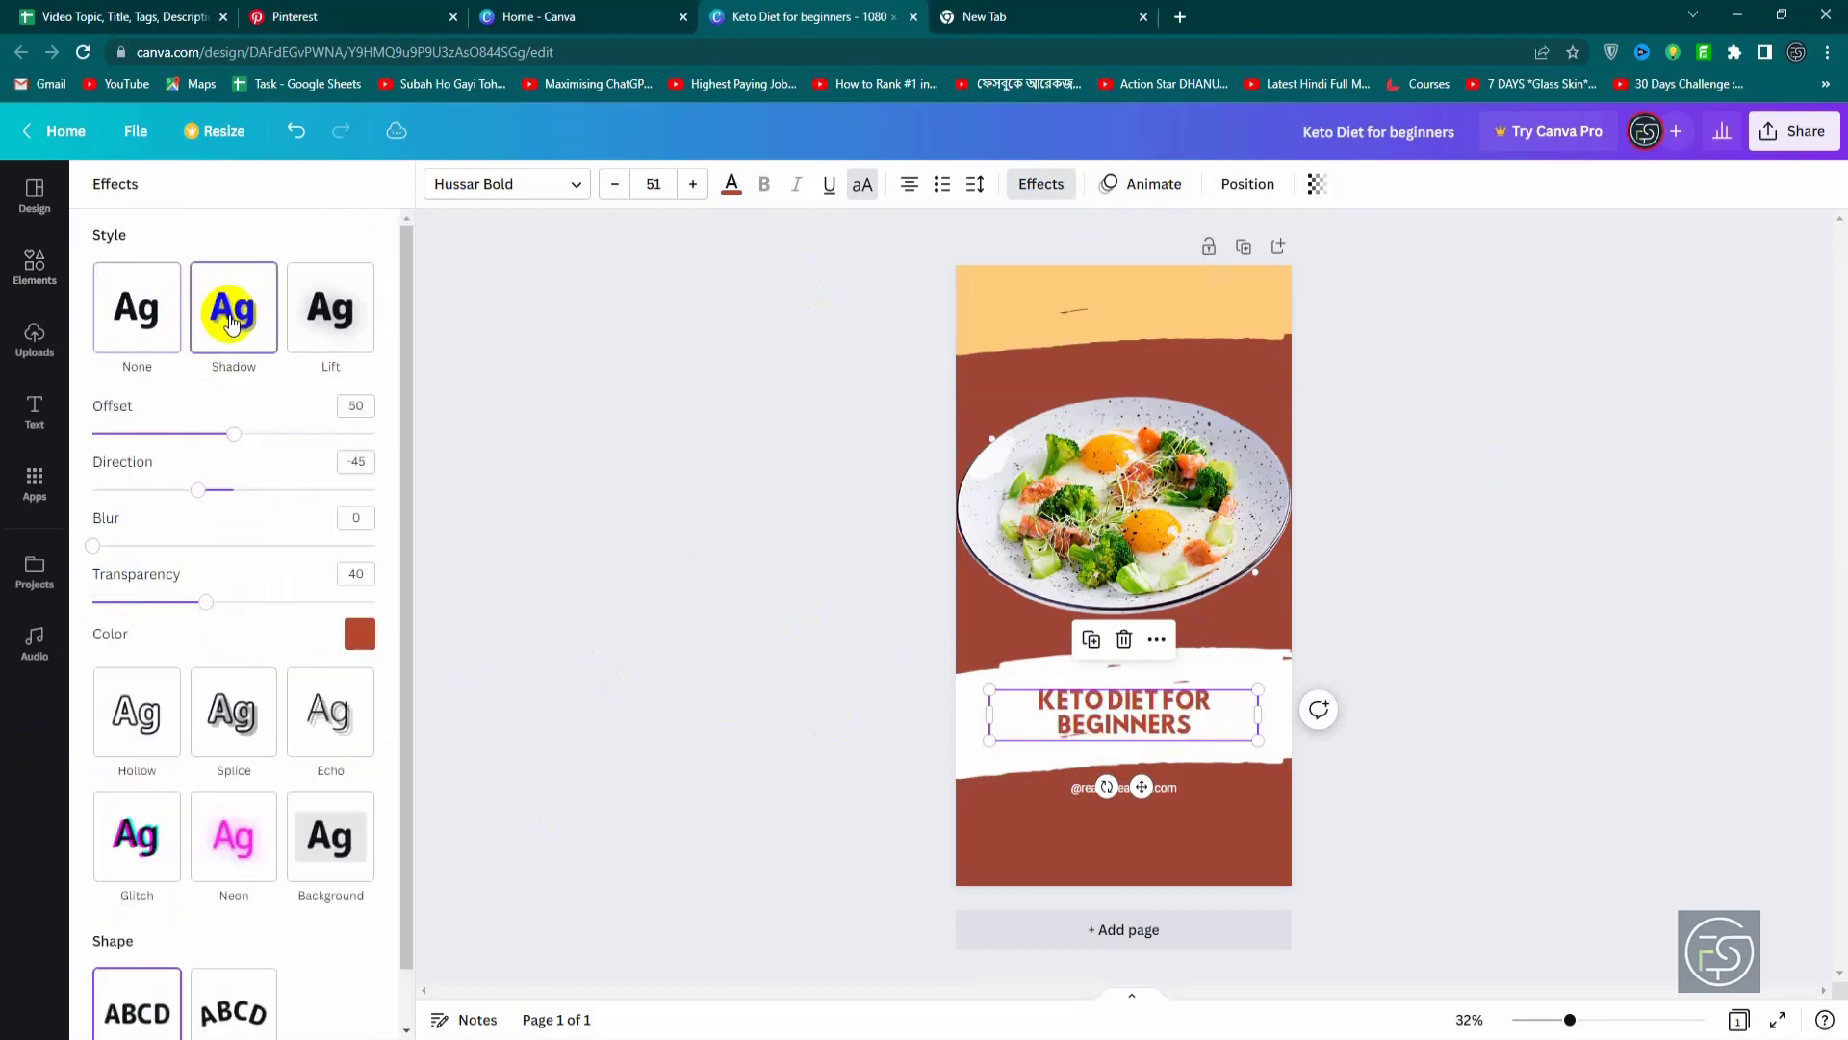
pyautogui.click(318, 329)
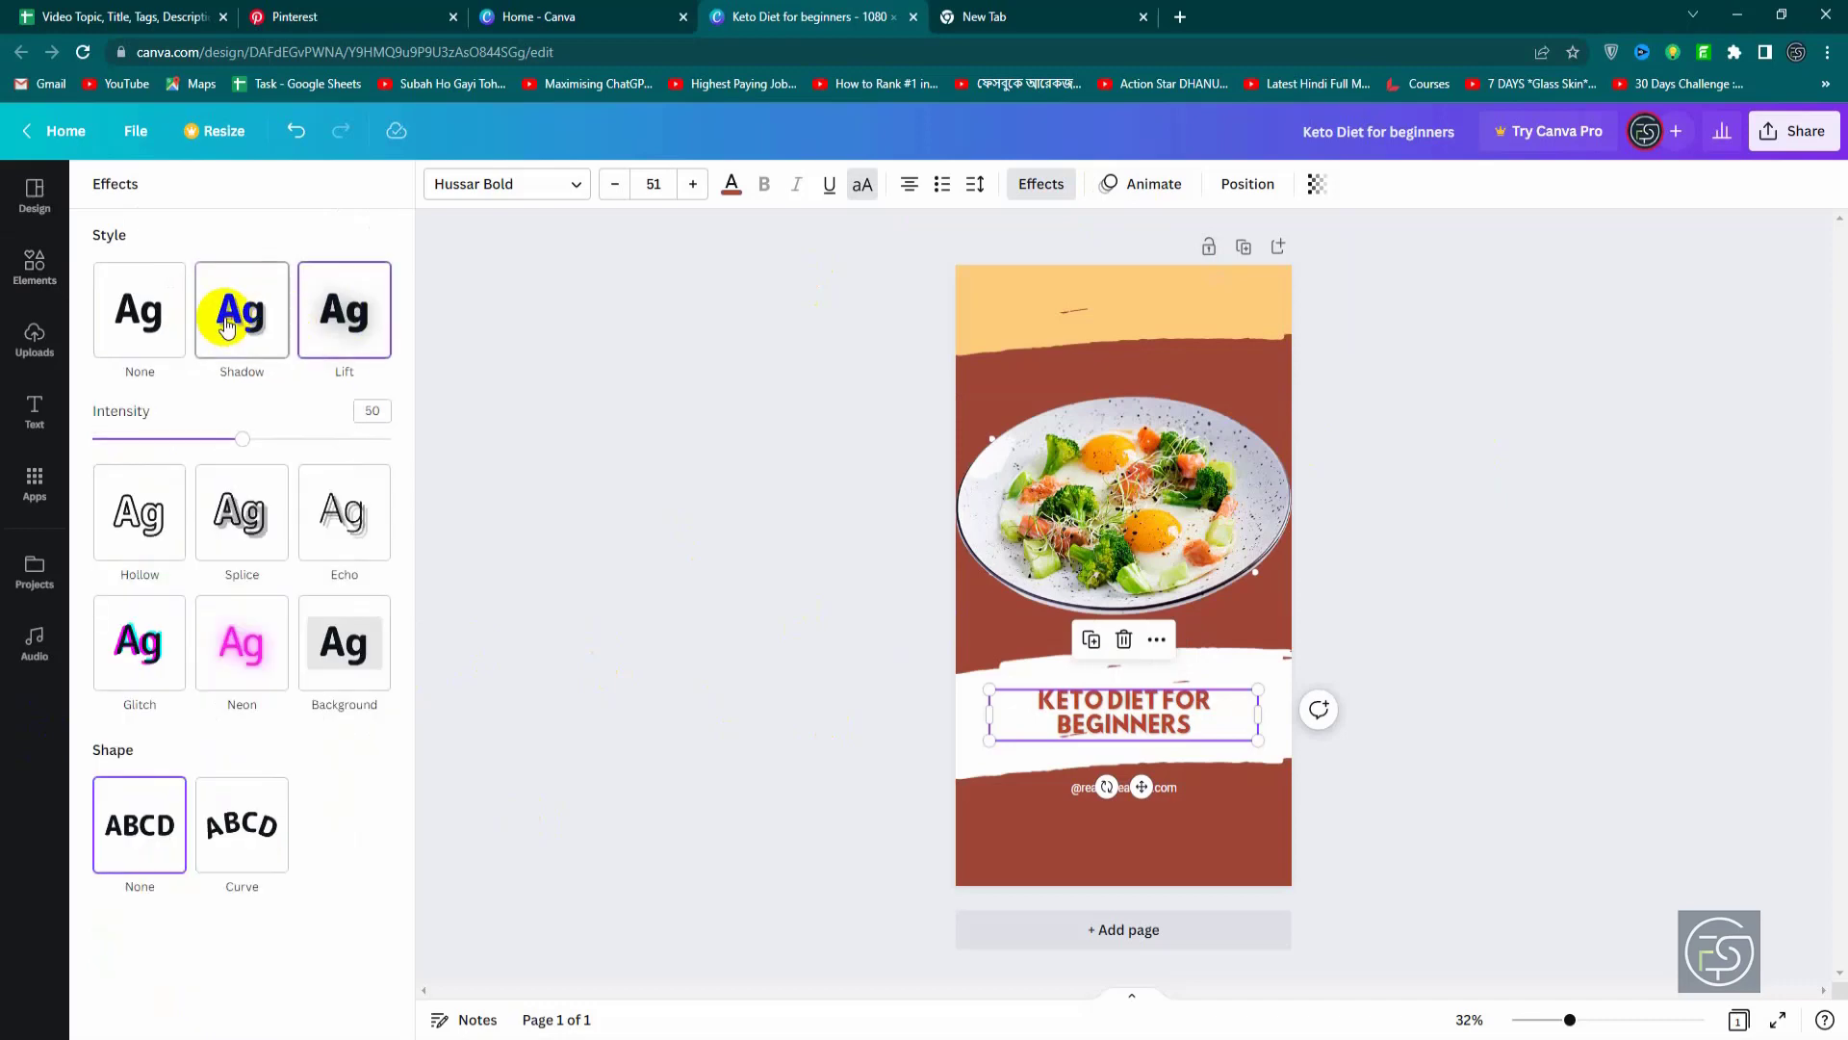
pyautogui.click(228, 326)
pyautogui.click(236, 724)
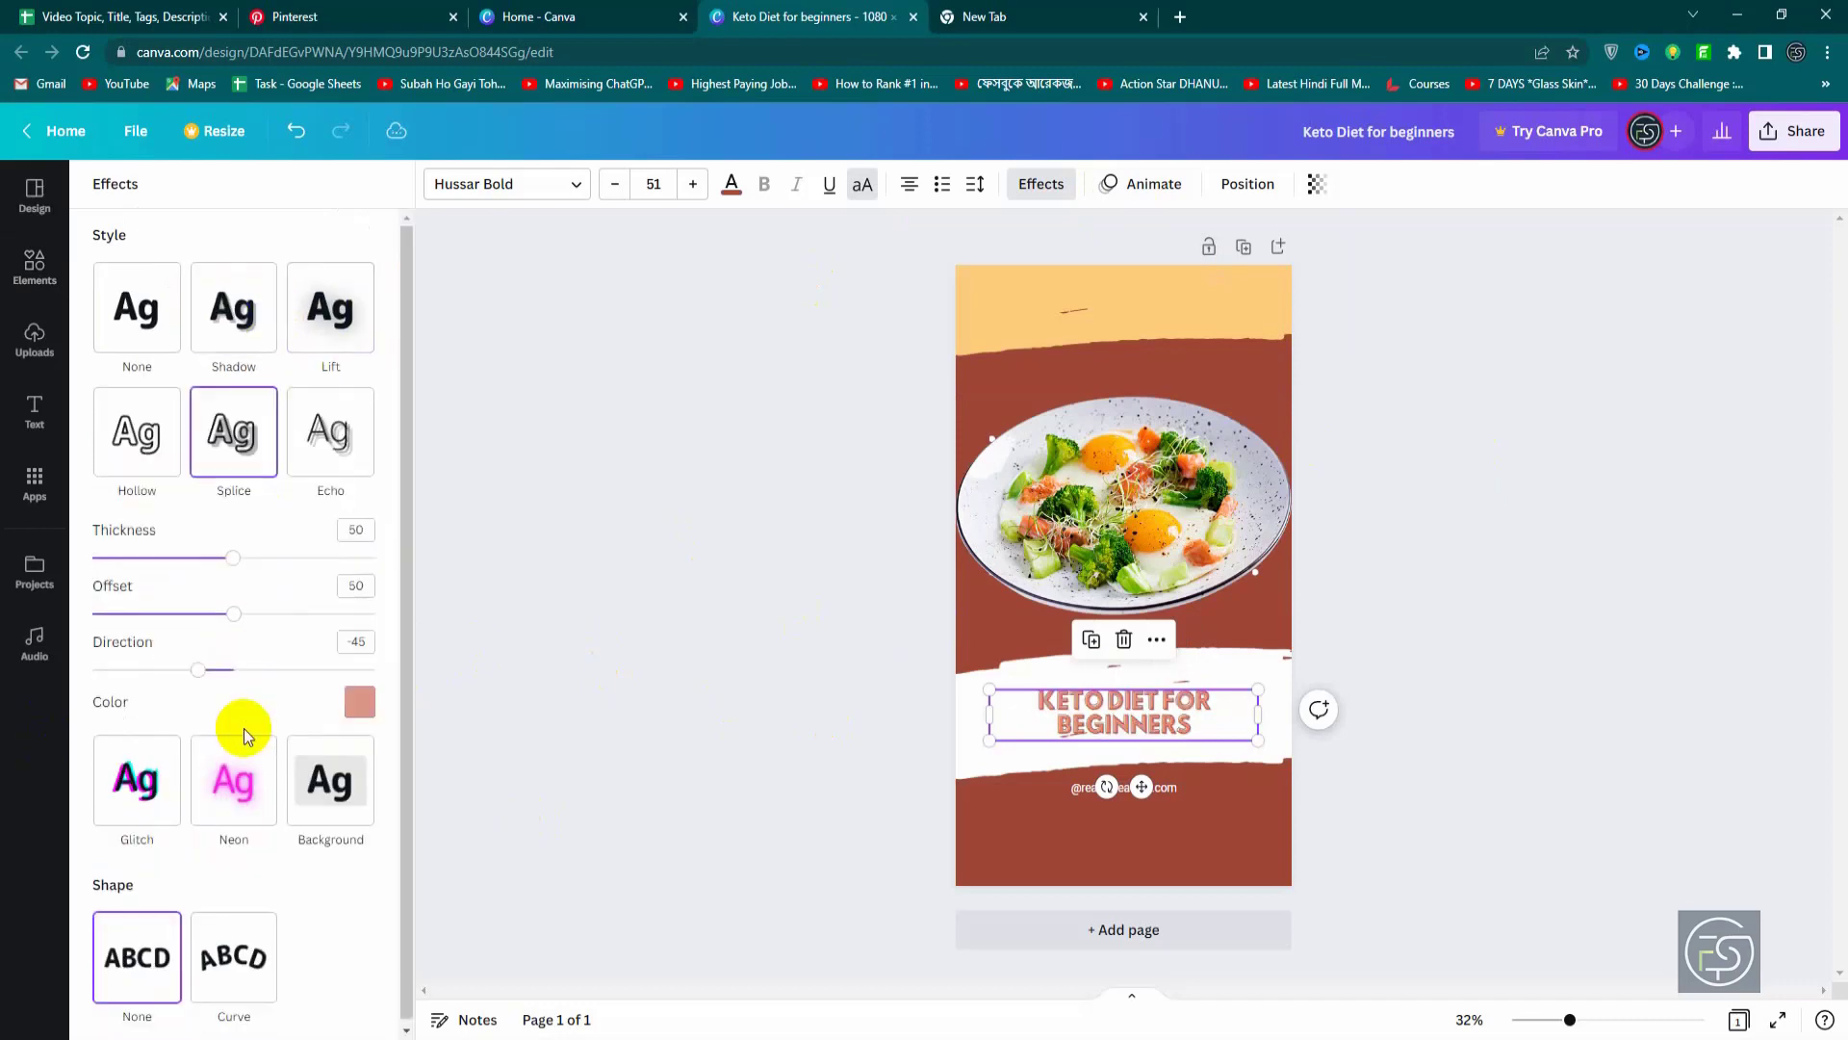
pyautogui.click(149, 763)
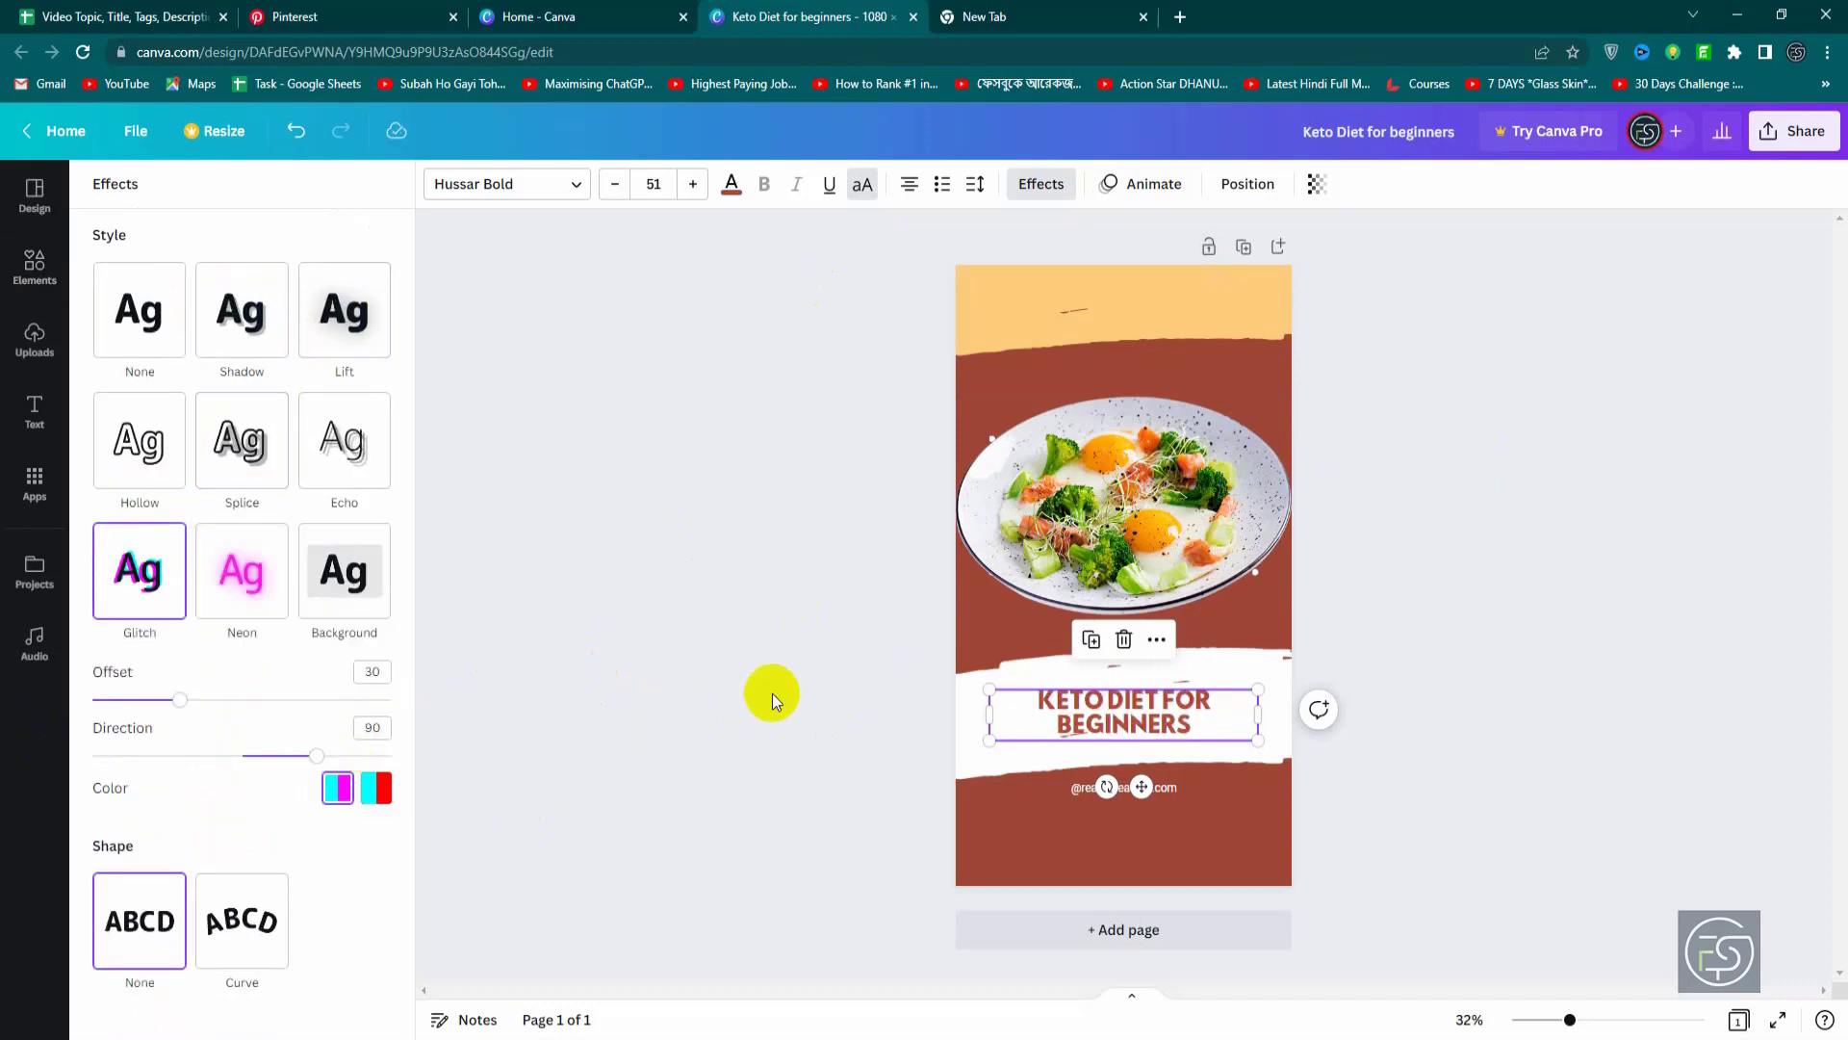
pyautogui.click(772, 693)
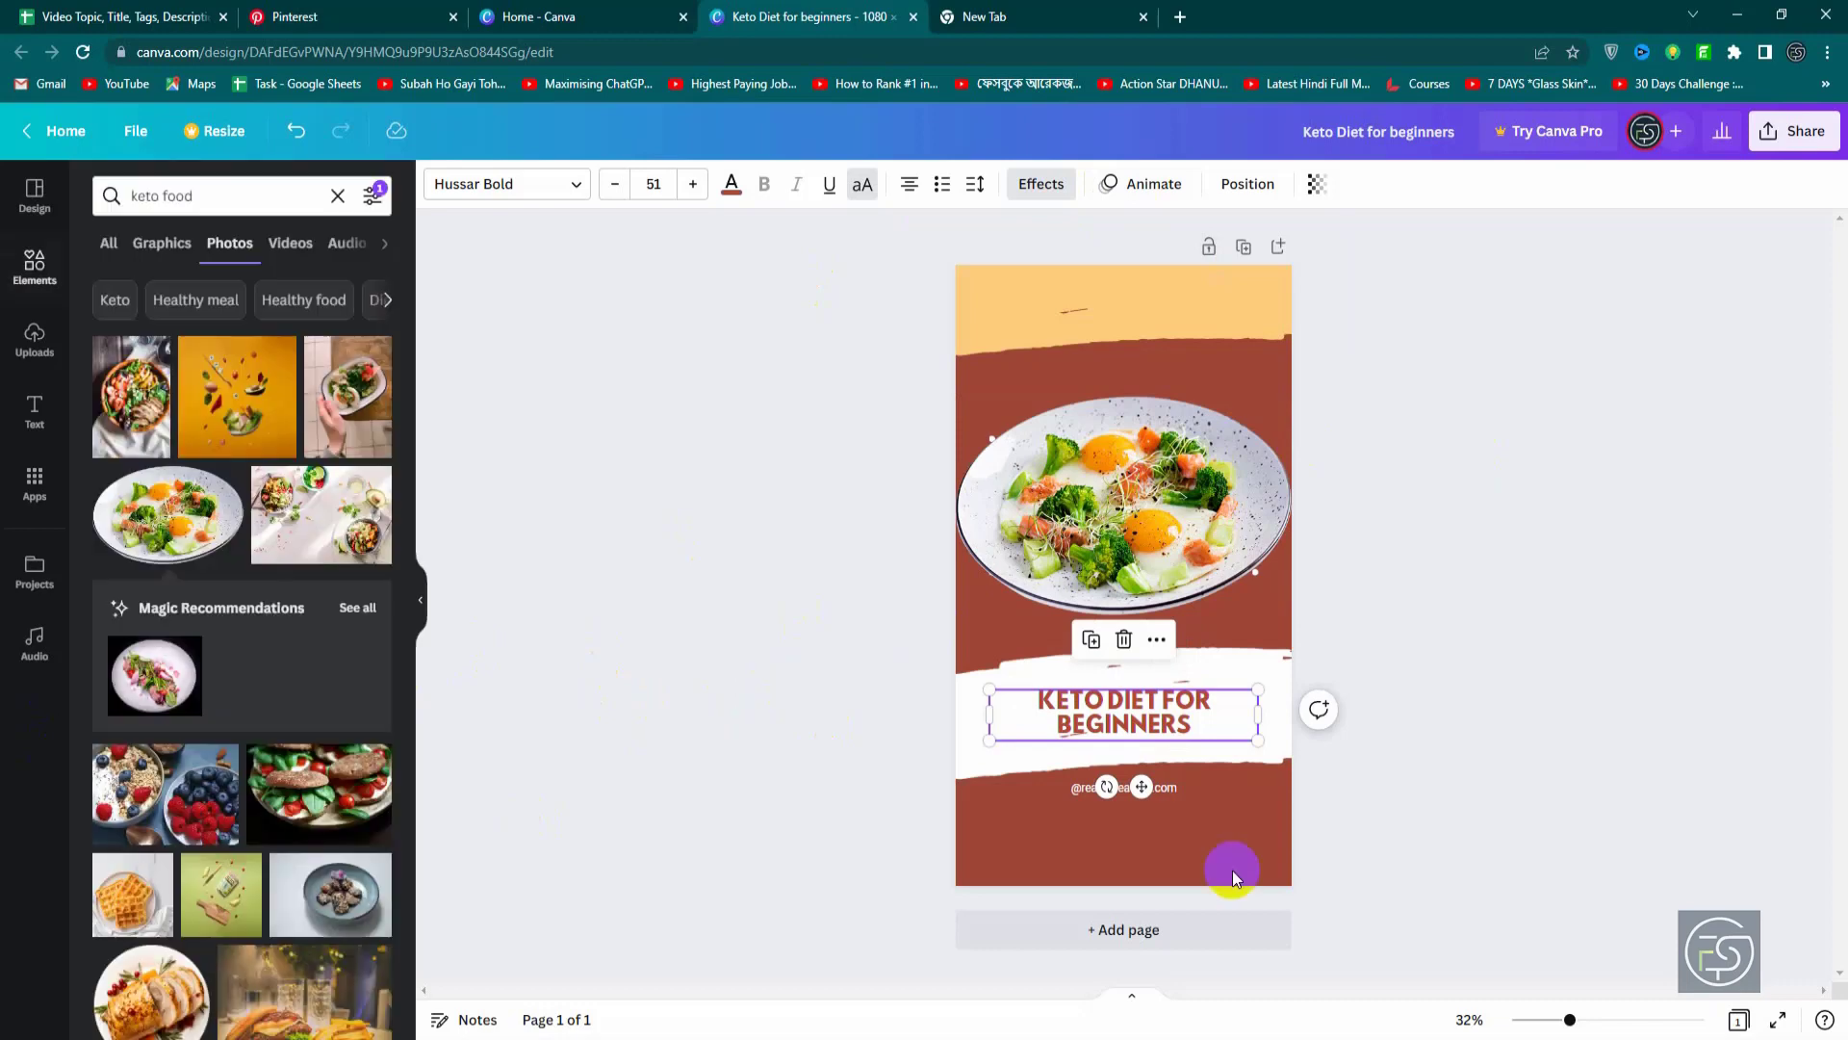
# Step: Increase the font size of the whole "KETO DIET FOR BEGINNERS" title to 61
pyautogui.doubleClick(1146, 703)
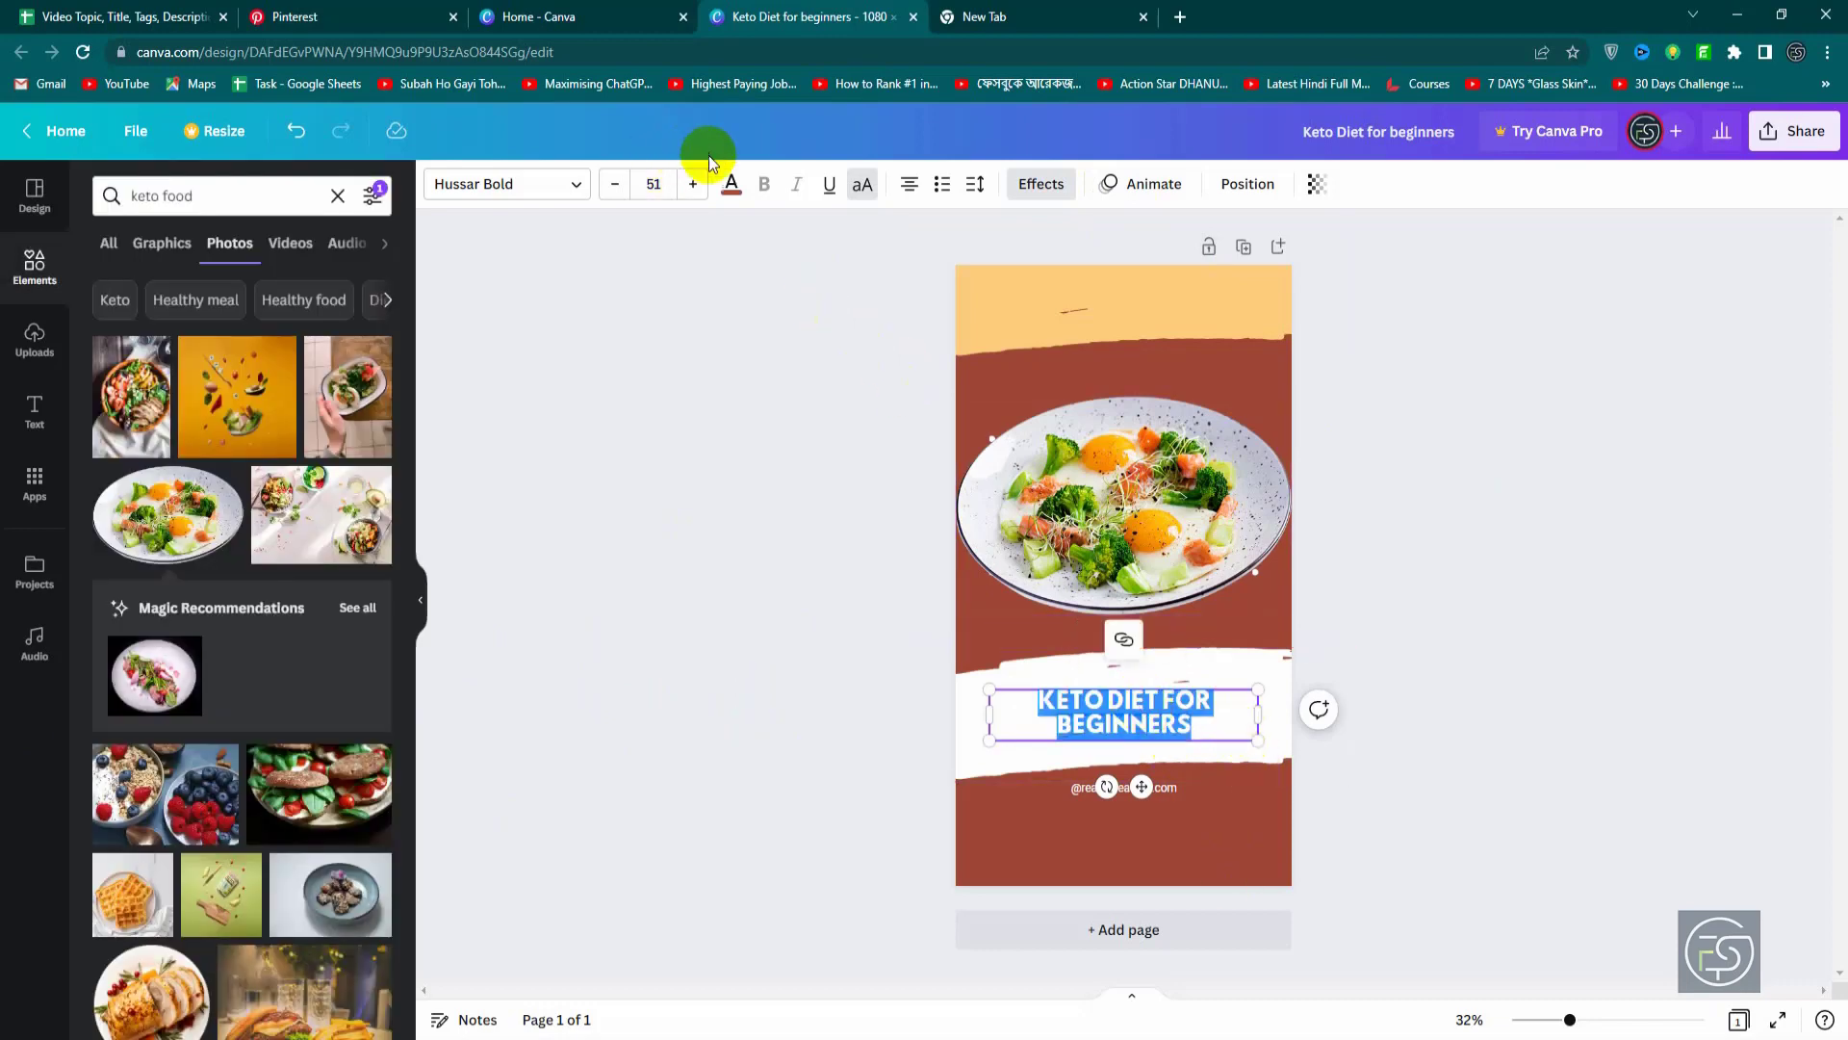
pyautogui.click(698, 183)
pyautogui.click(698, 183)
pyautogui.click(698, 183)
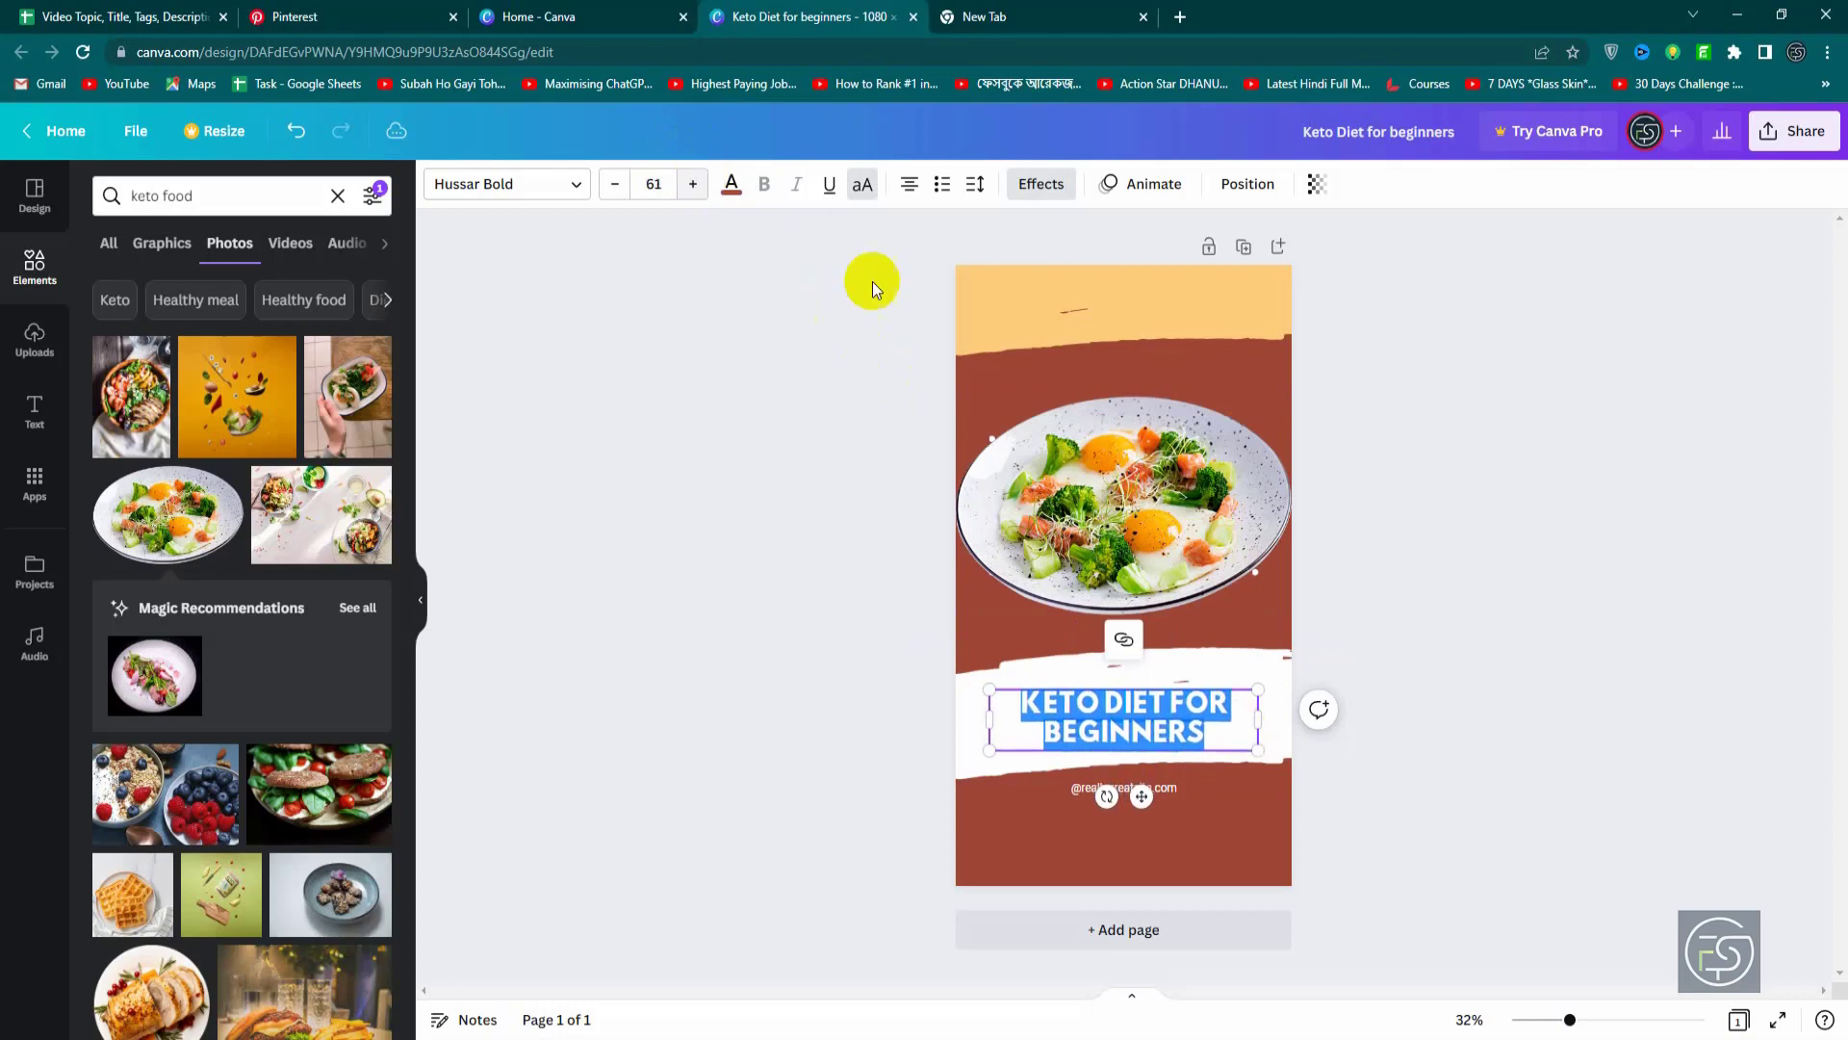
pyautogui.click(1738, 691)
# Step: Move the enlarged title slightly upward and center it horizontally on the white band
pyautogui.moveTo(1141, 719); pyautogui.dragTo(1148, 713)
pyautogui.doubleClick(1180, 694)
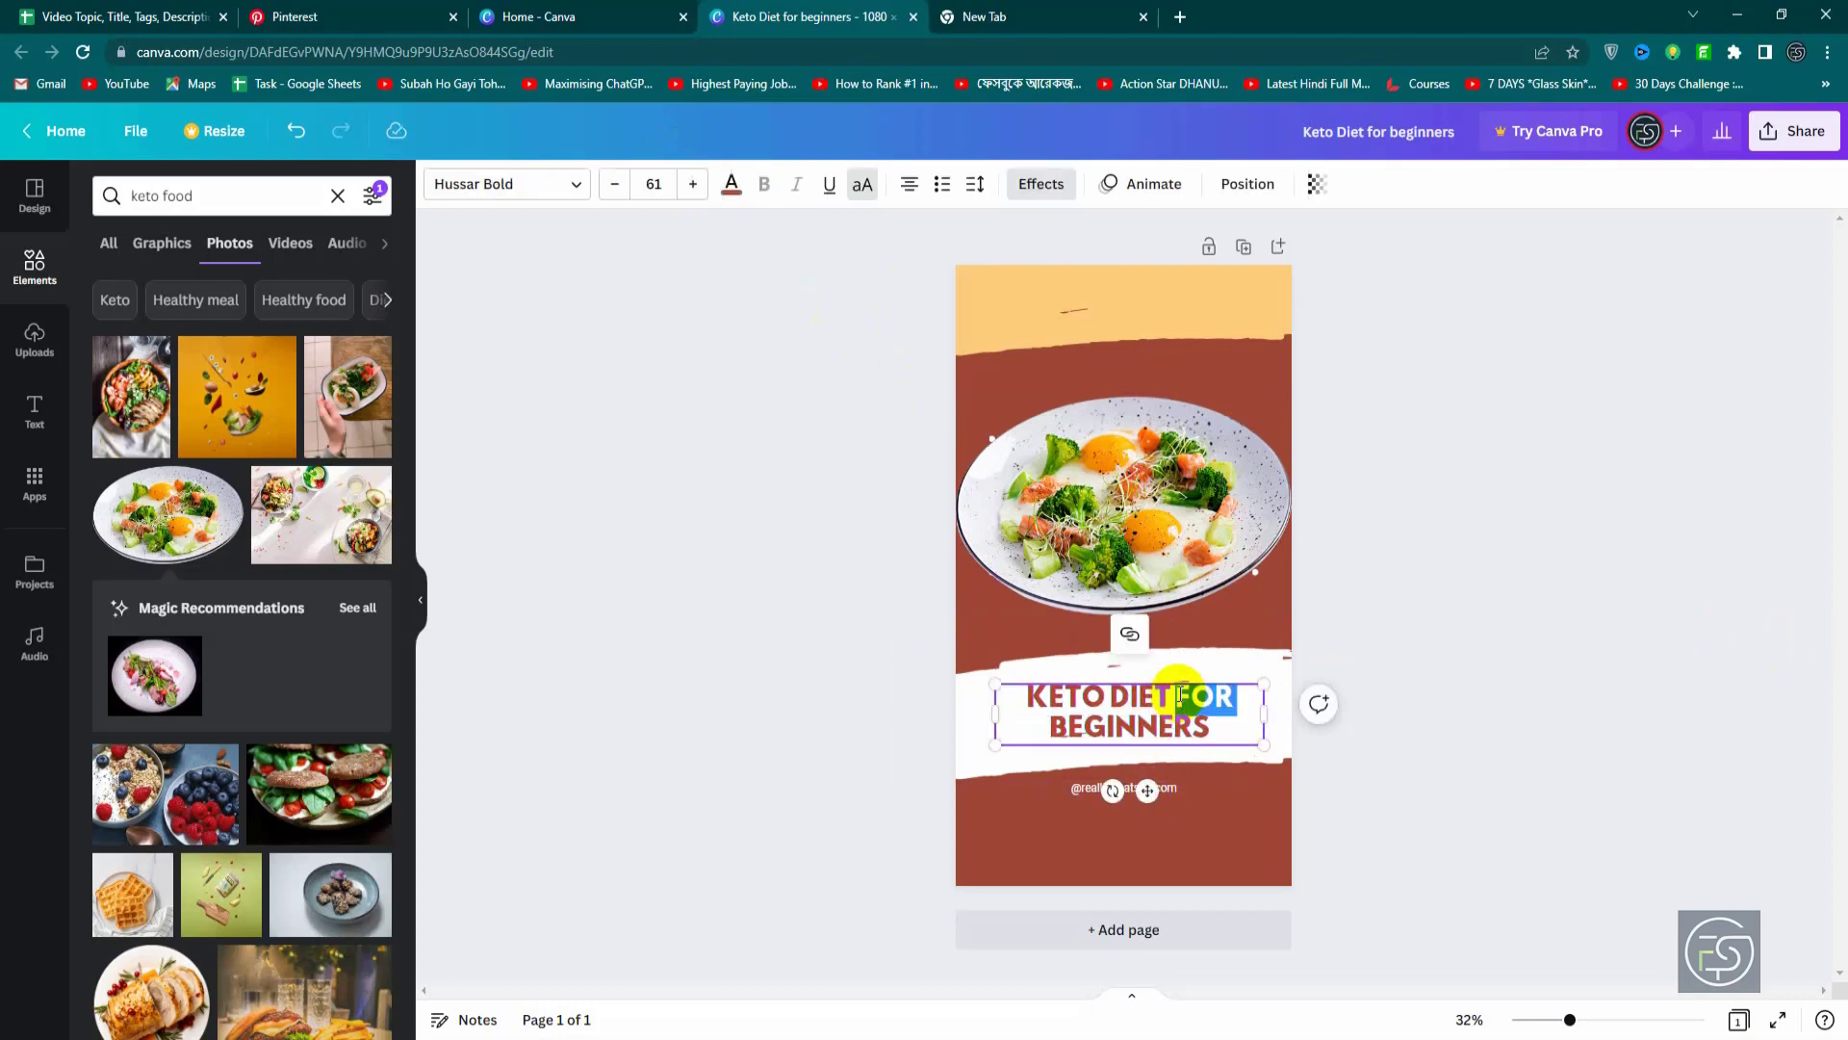
pyautogui.click(1435, 709)
pyautogui.click(1219, 685)
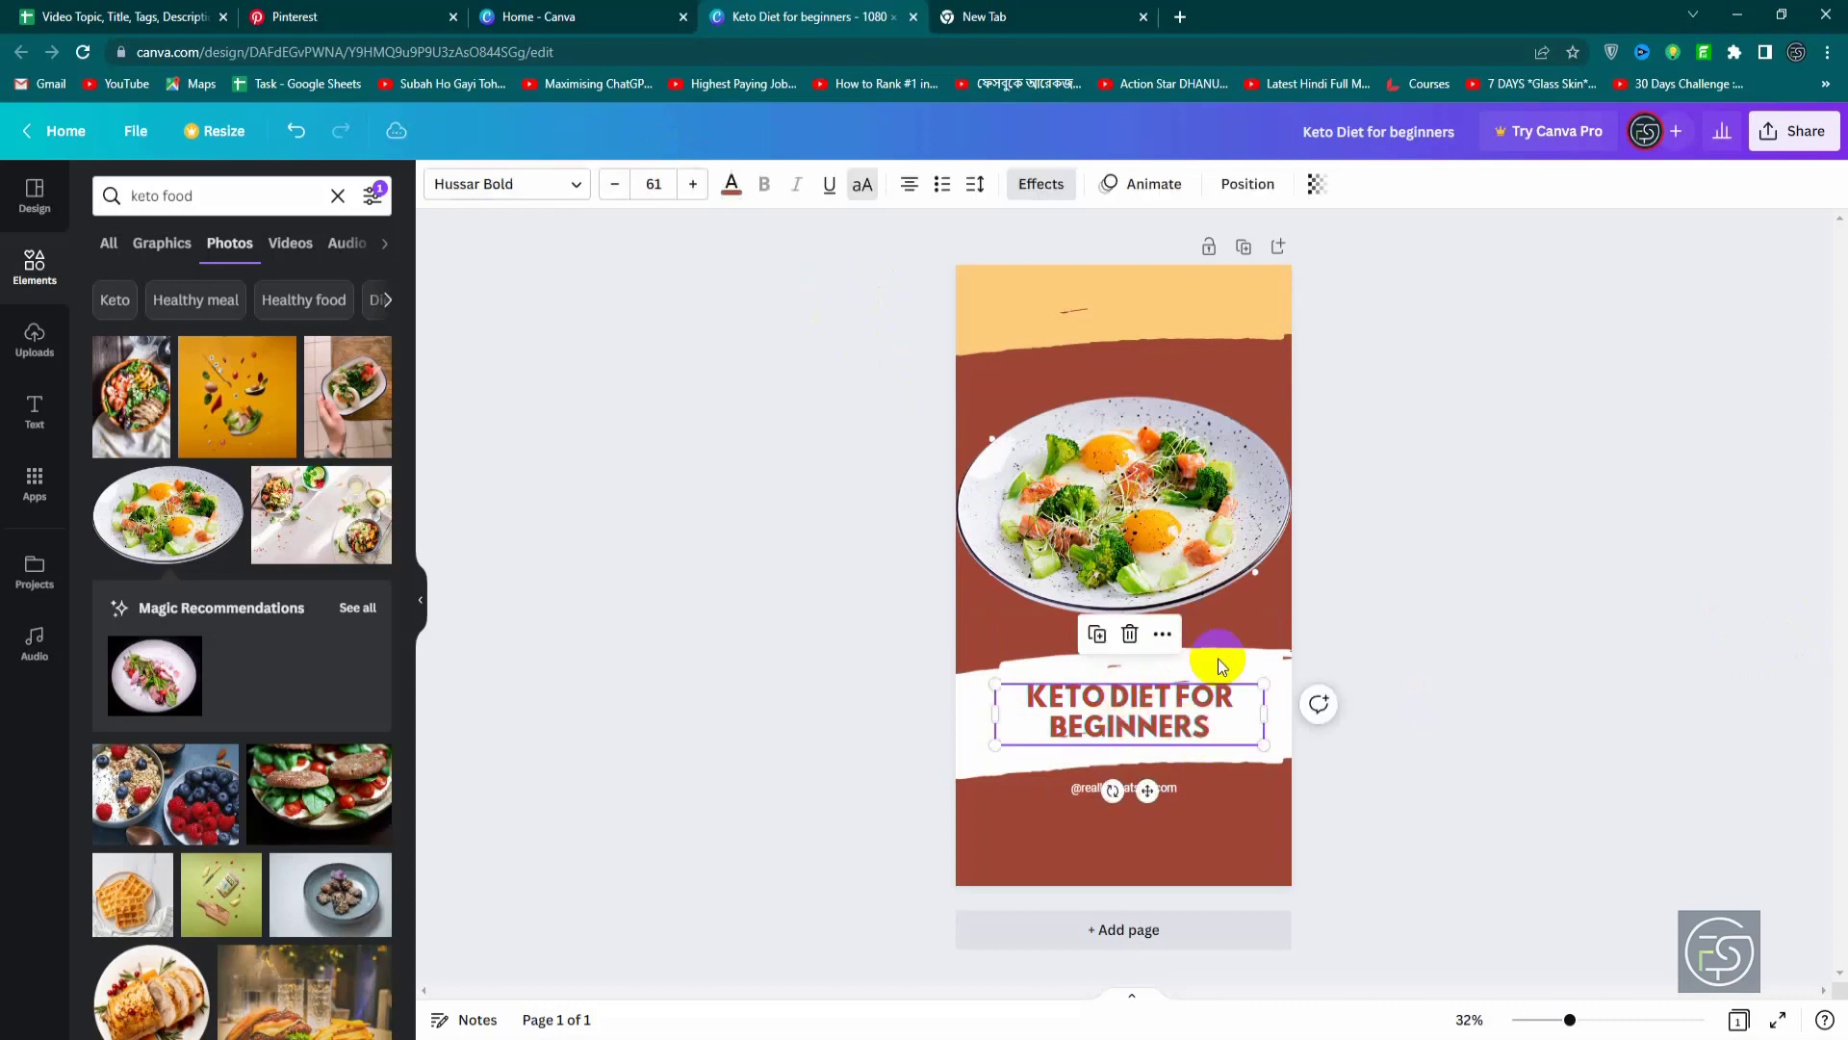
pyautogui.press('Escape')
pyautogui.moveTo(1128, 700); pyautogui.dragTo(1131, 703)
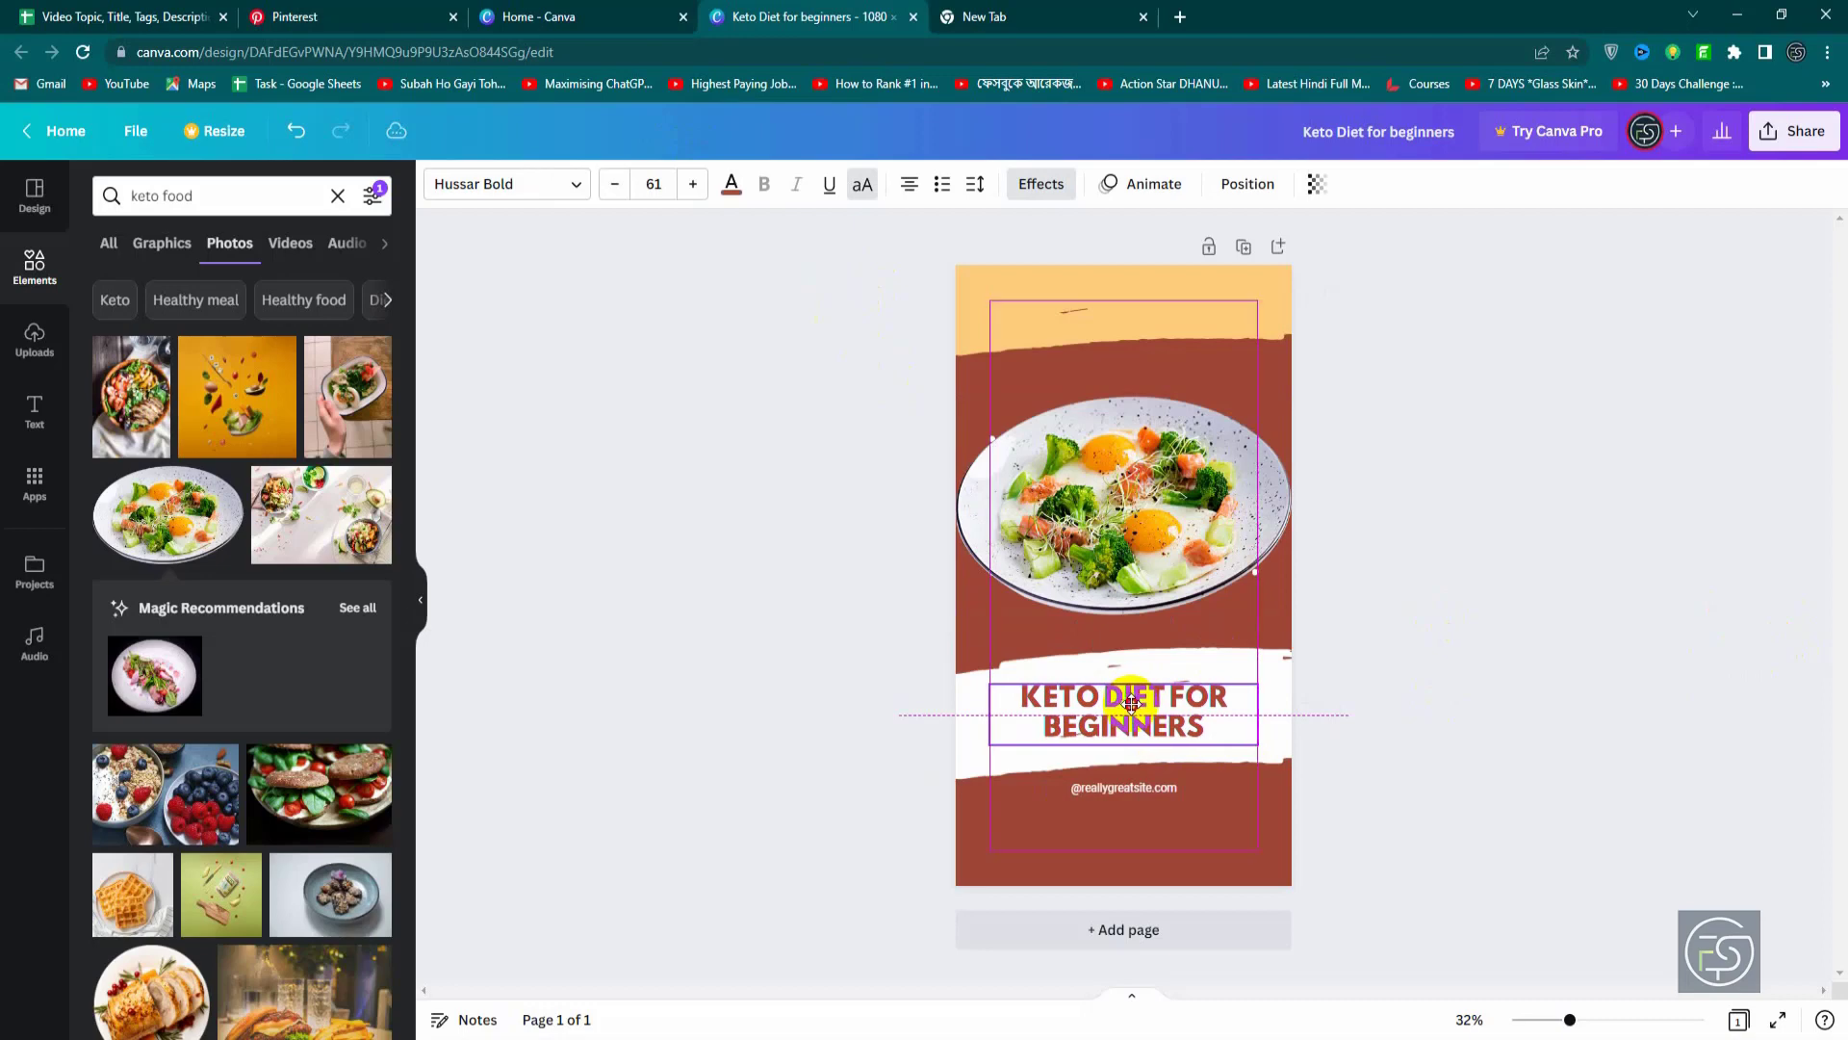
pyautogui.moveTo(1131, 705); pyautogui.dragTo(1131, 705)
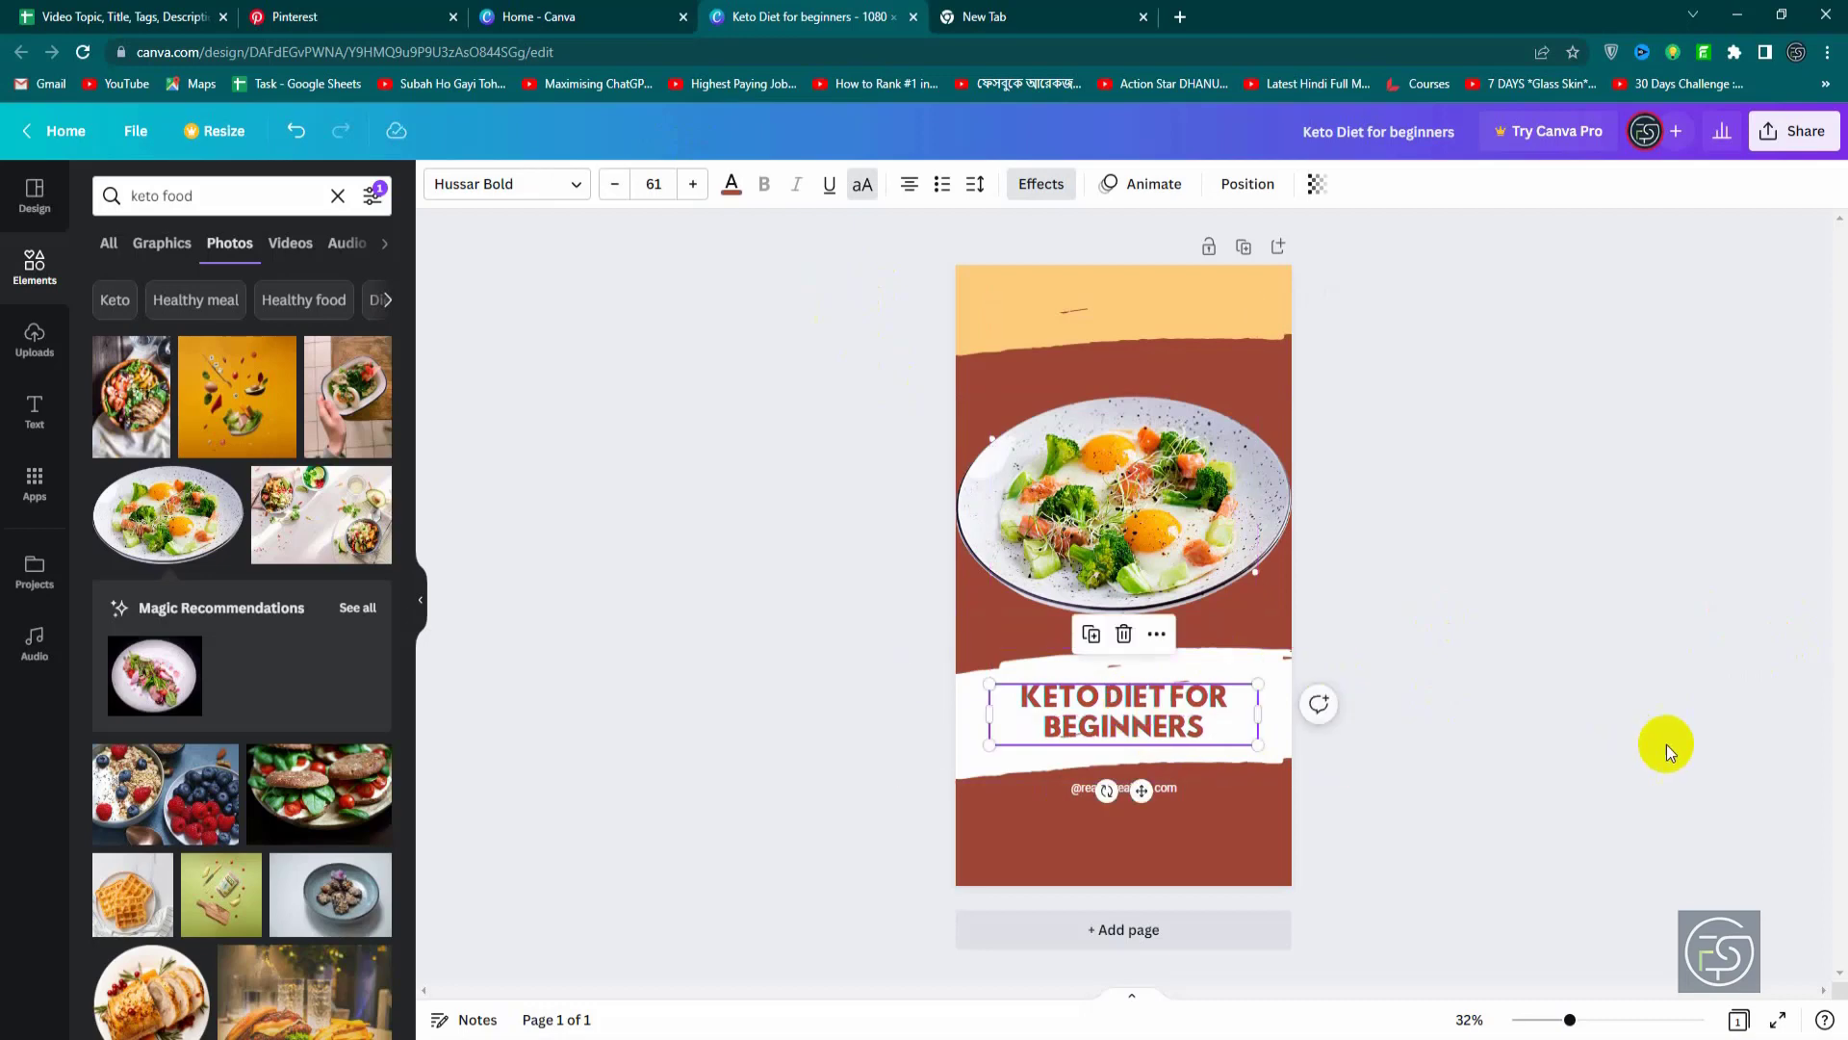
# Step: Replace the placeholder website text below the white band with the creator's social media handle
pyautogui.click(1135, 787)
pyautogui.doubleClick(1128, 788)
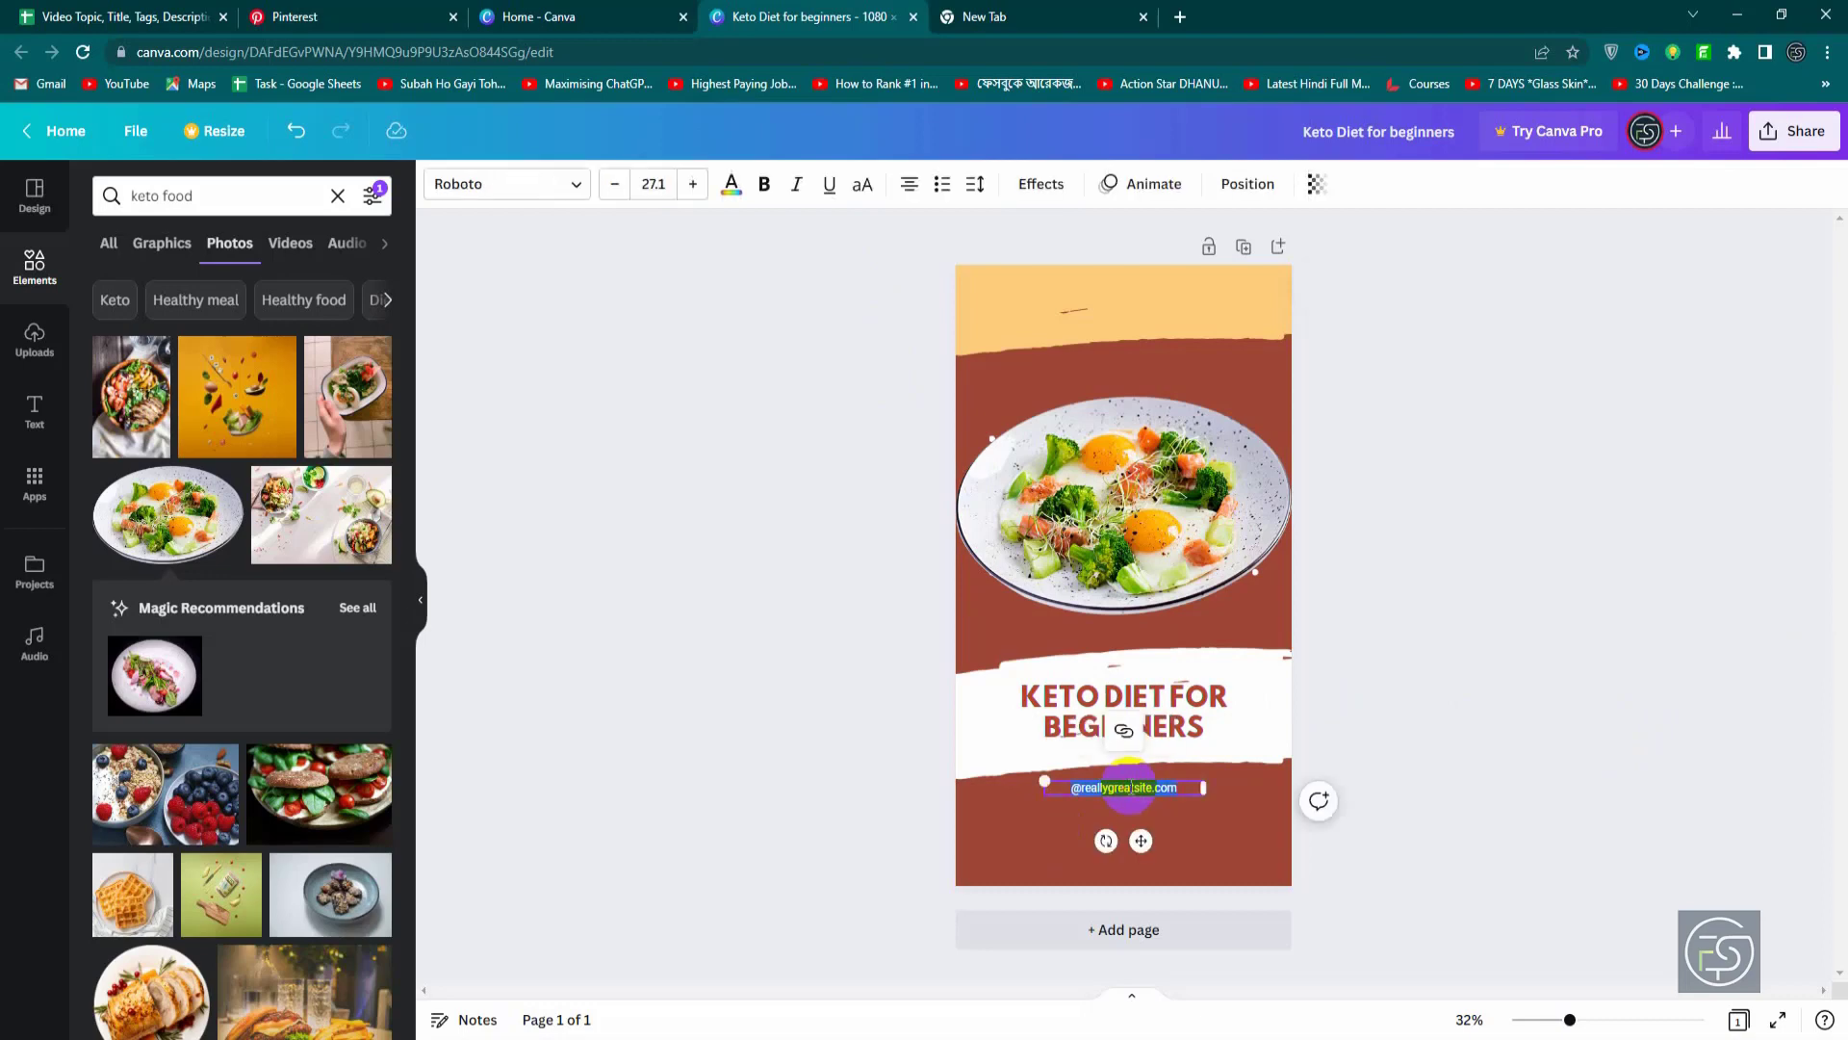
pyautogui.write('@fstahmina')
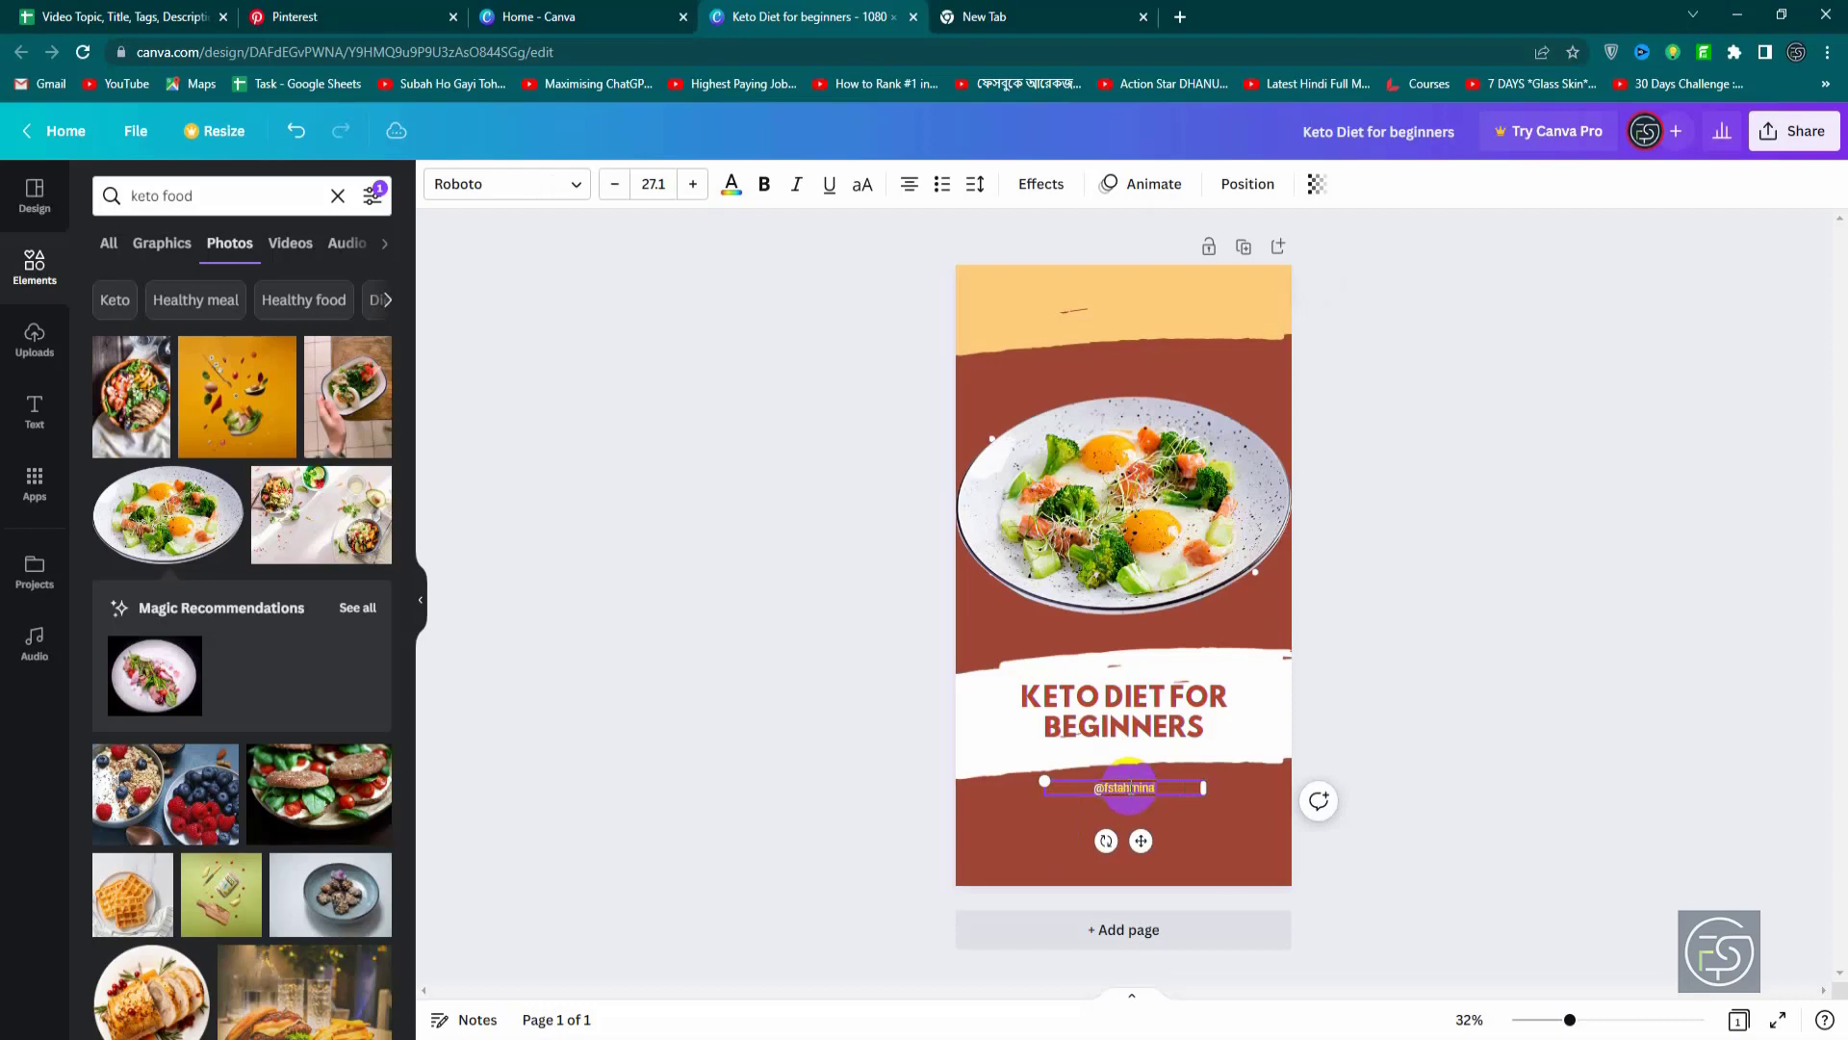
pyautogui.click(1487, 739)
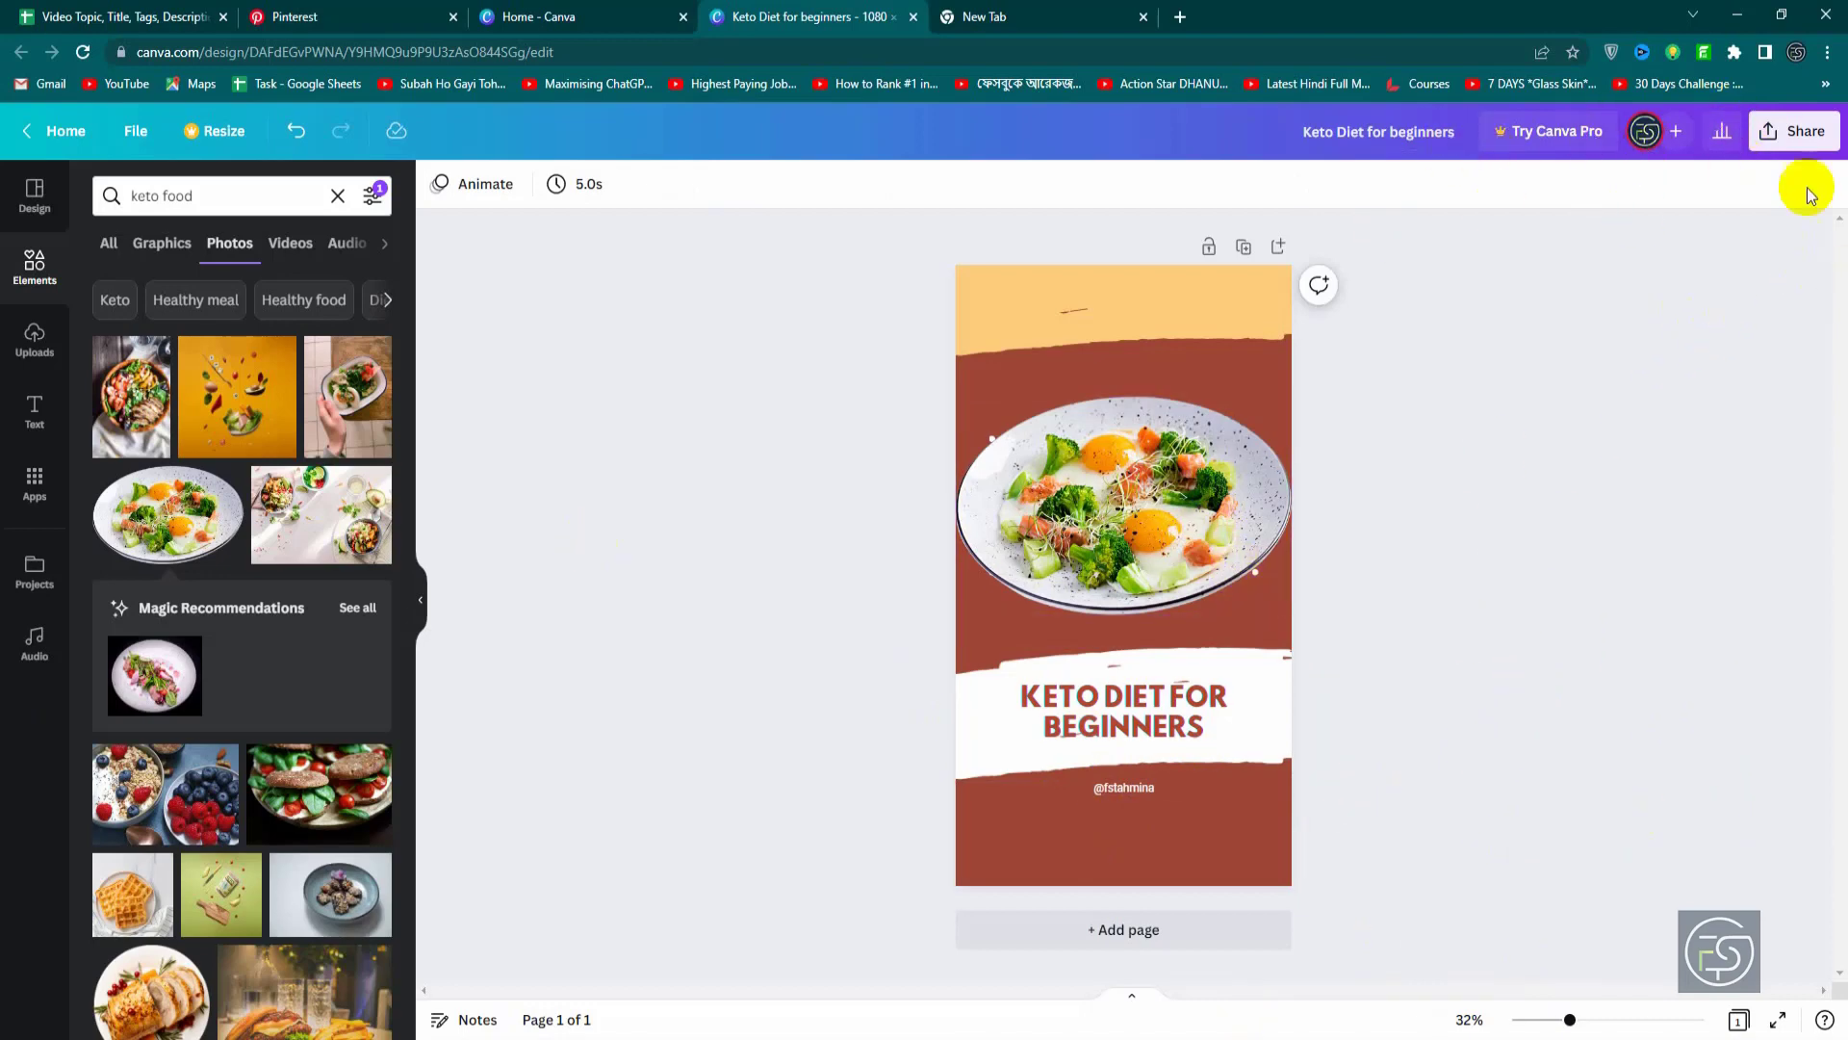
# Step: Download the finished pin design as a PNG file
pyautogui.click(1795, 135)
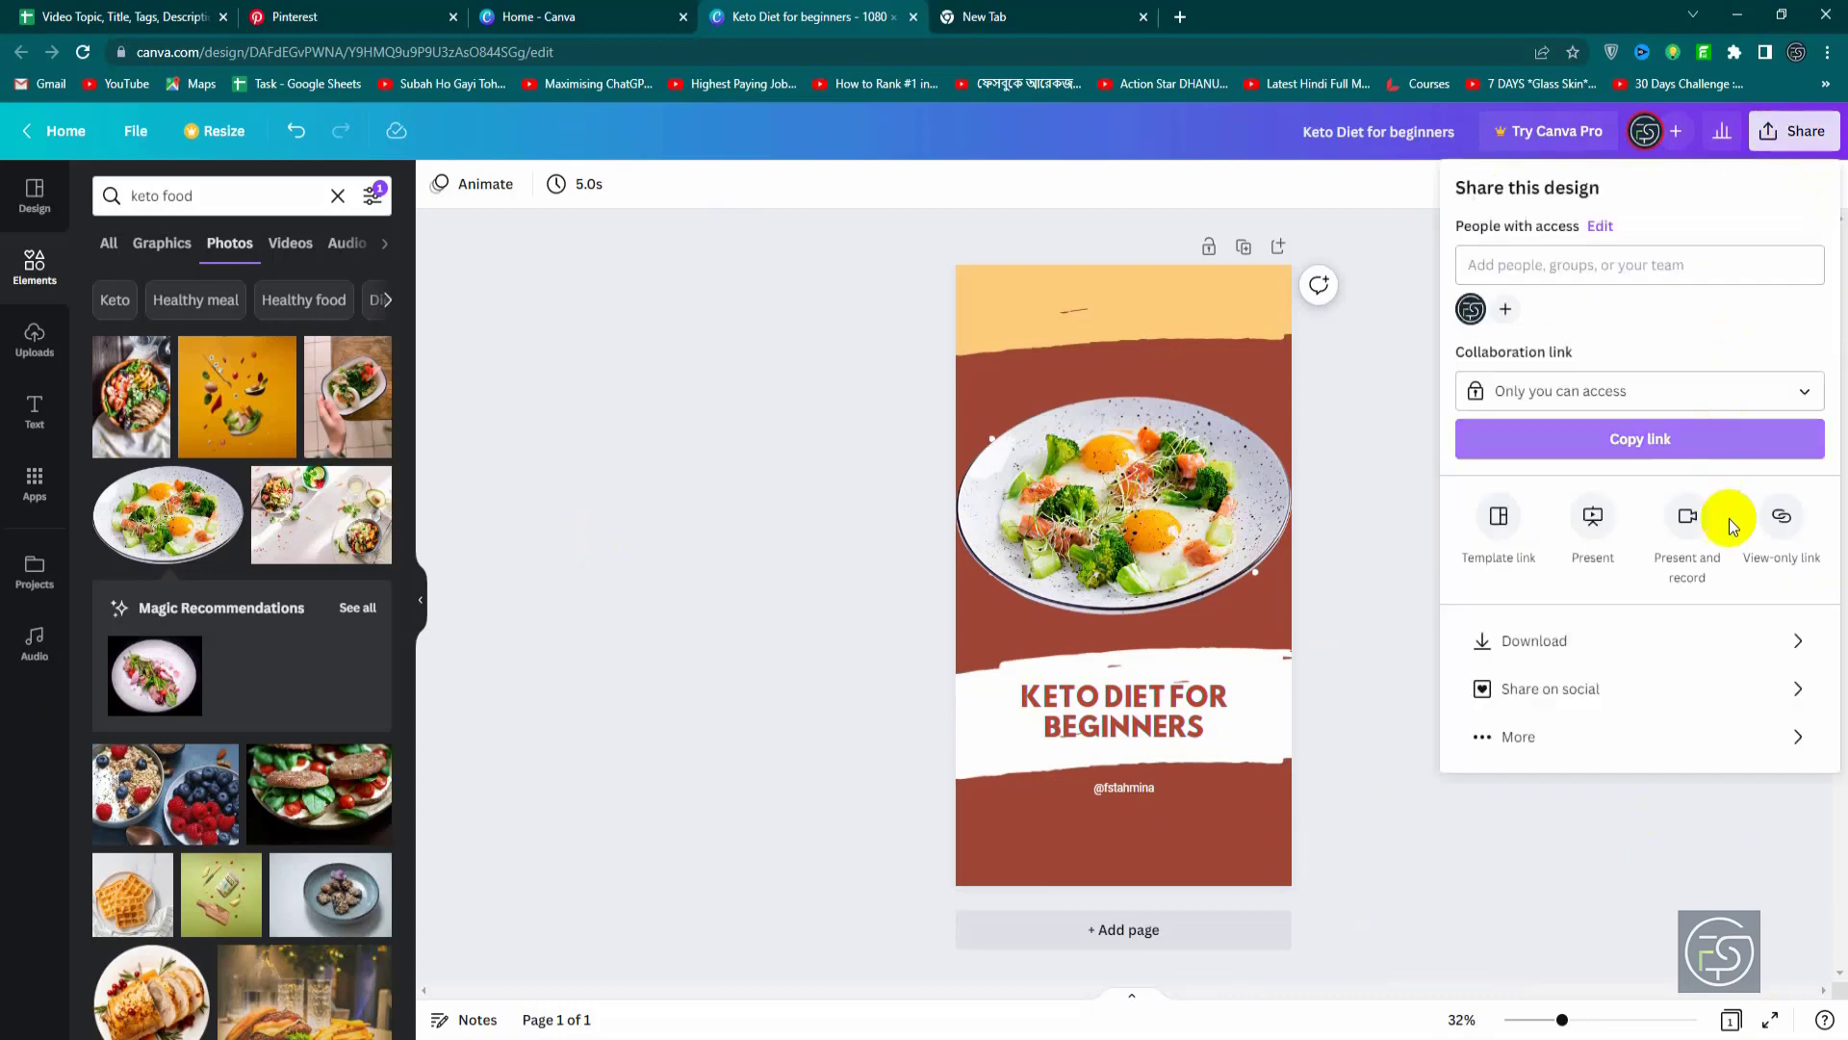
pyautogui.click(1569, 643)
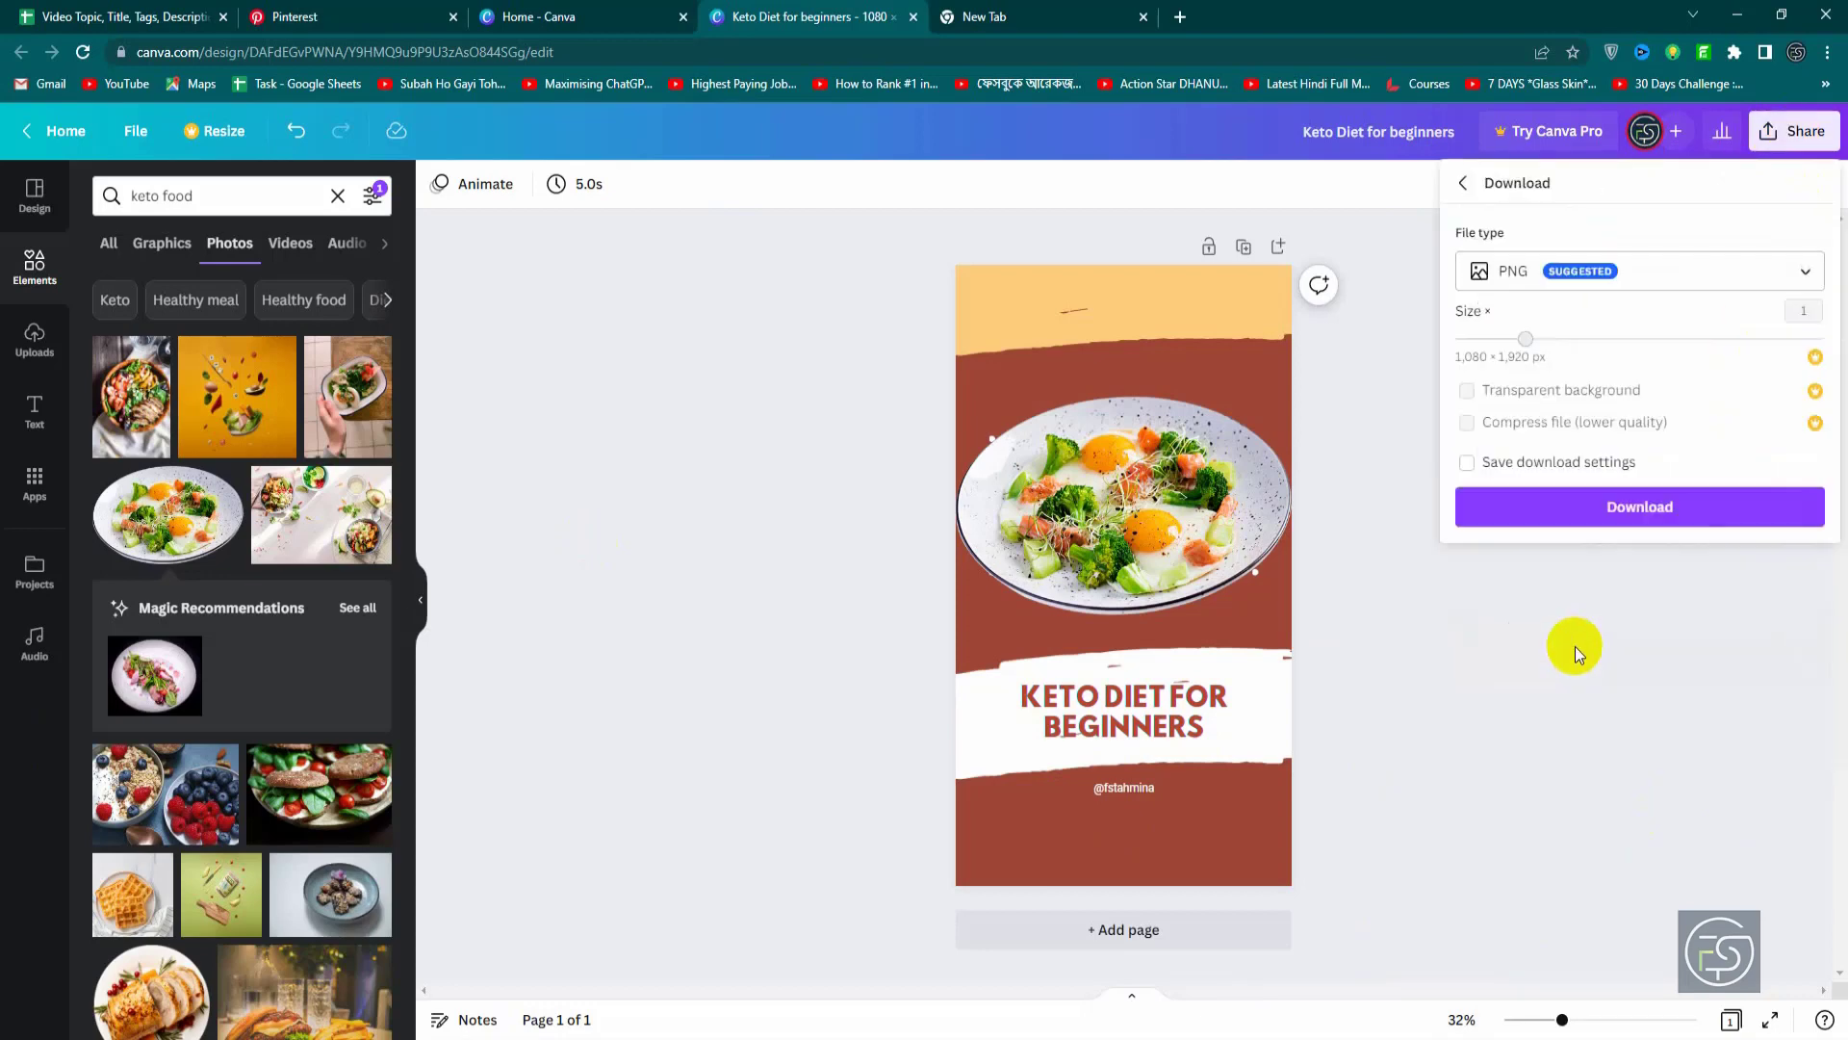
pyautogui.click(1638, 506)
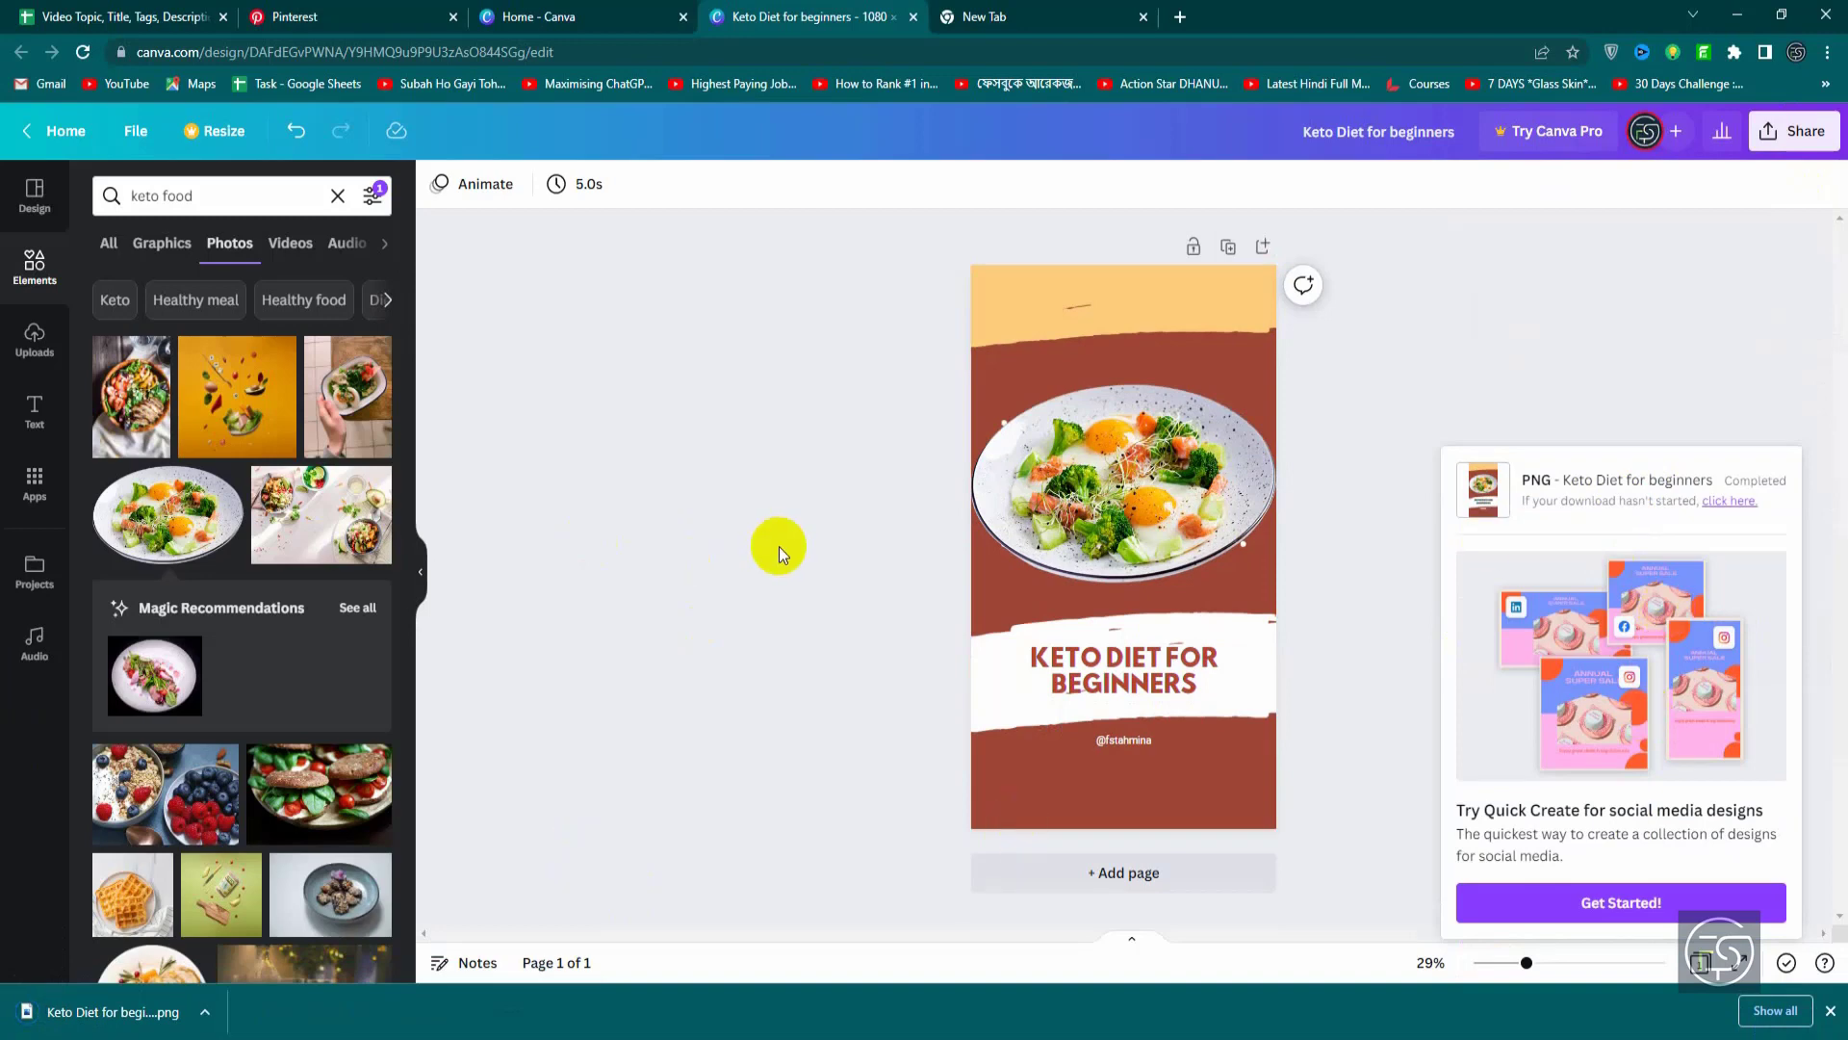
# Step: Switch to Pinterest, create a new pin and upload the downloaded keto diet PNG as its image
pyautogui.click(365, 21)
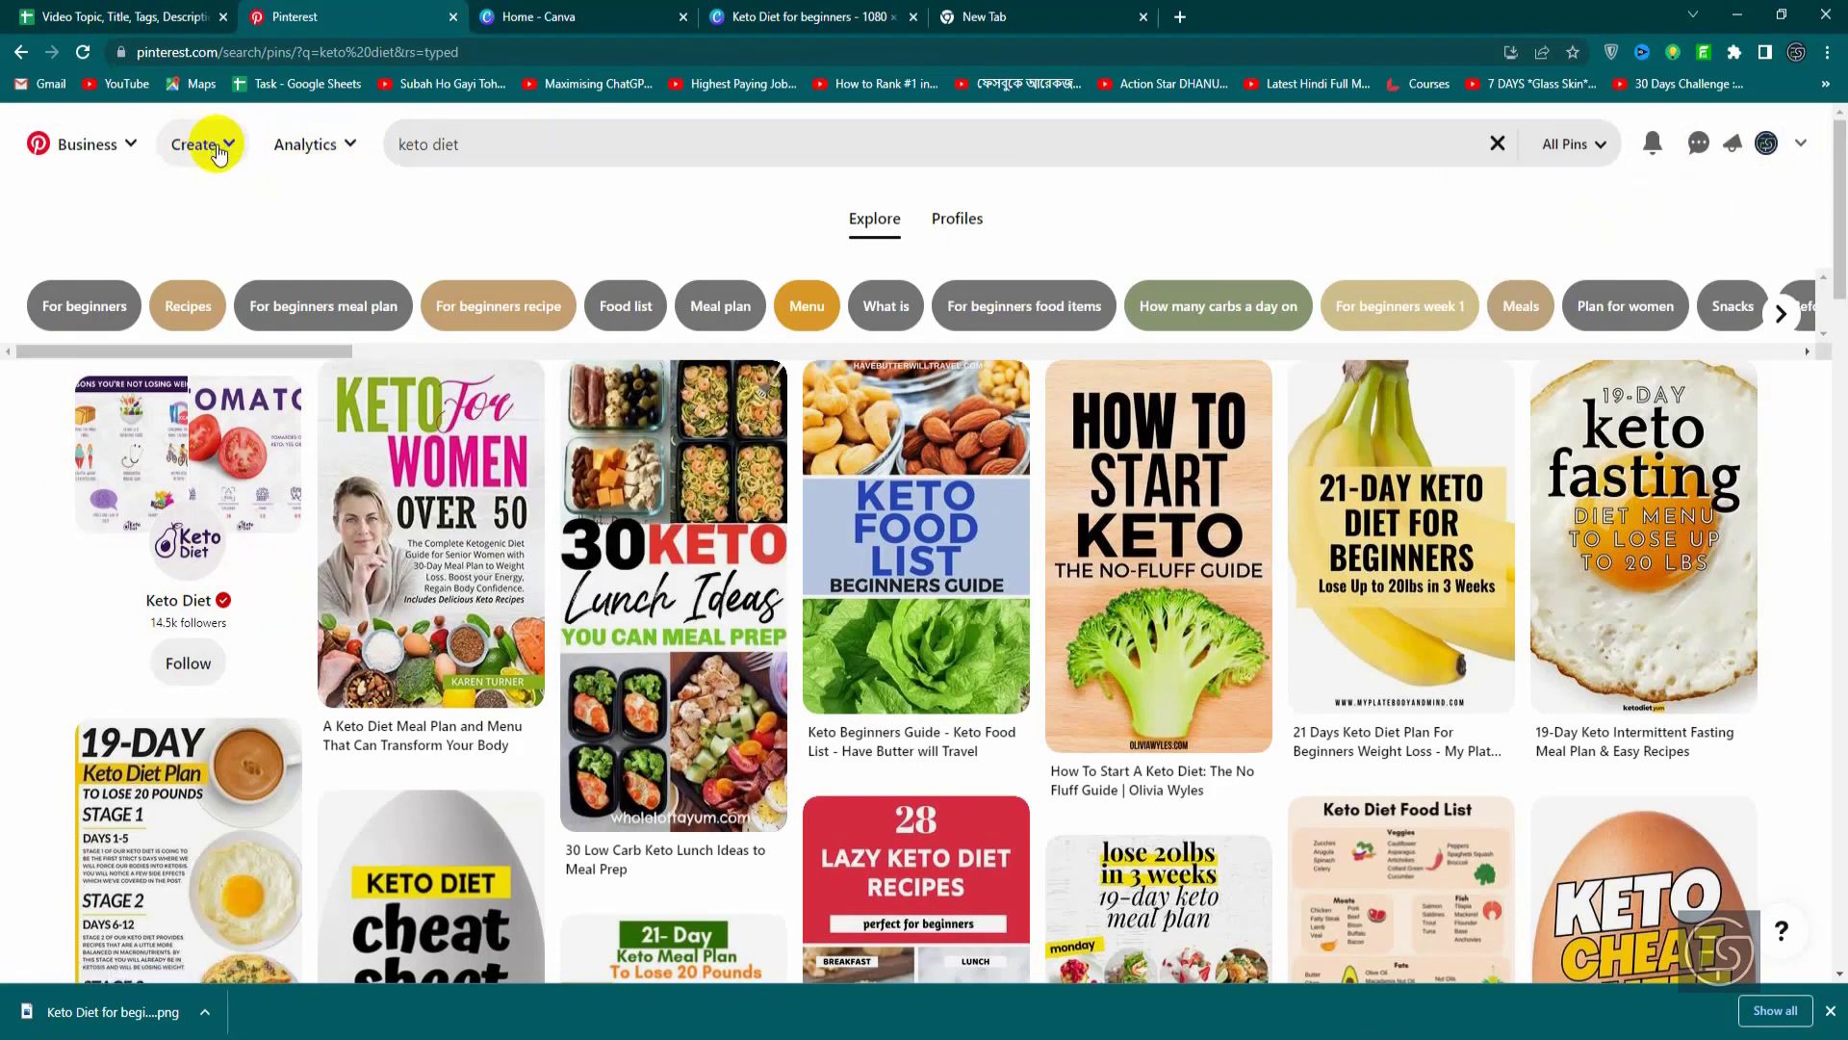
pyautogui.click(219, 152)
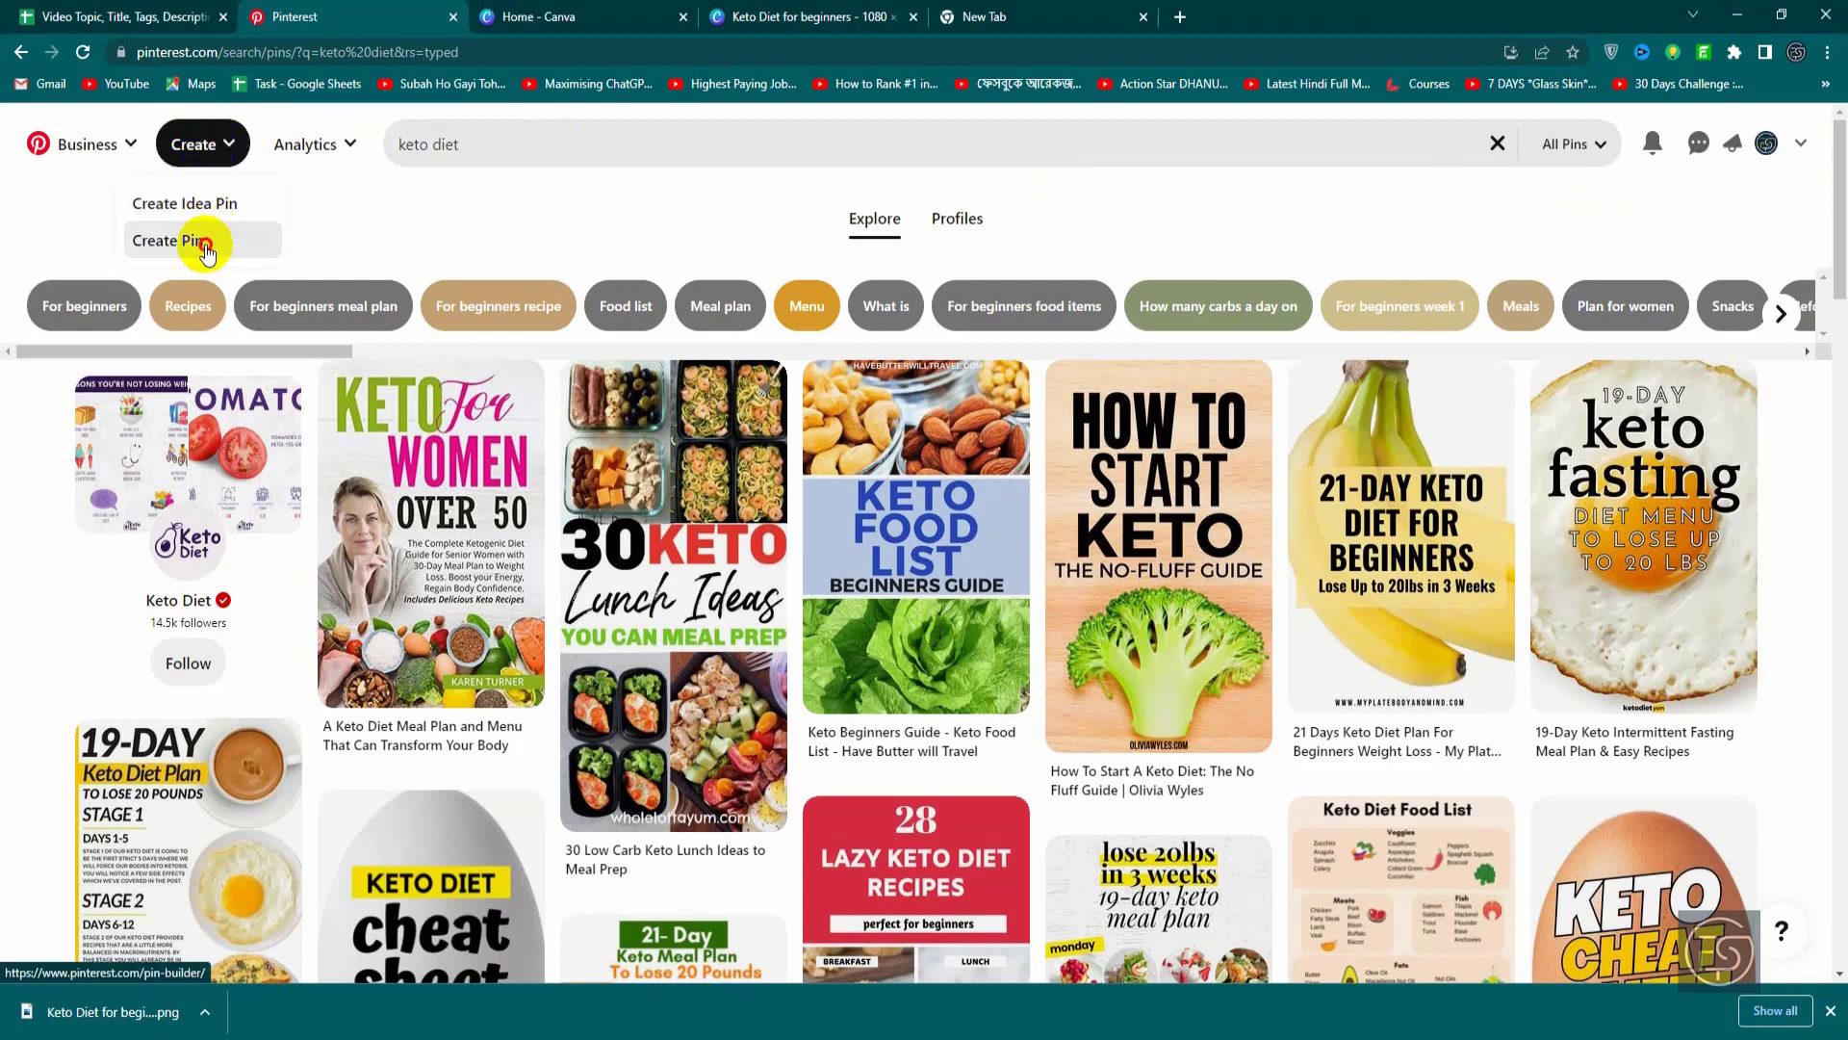
pyautogui.click(205, 242)
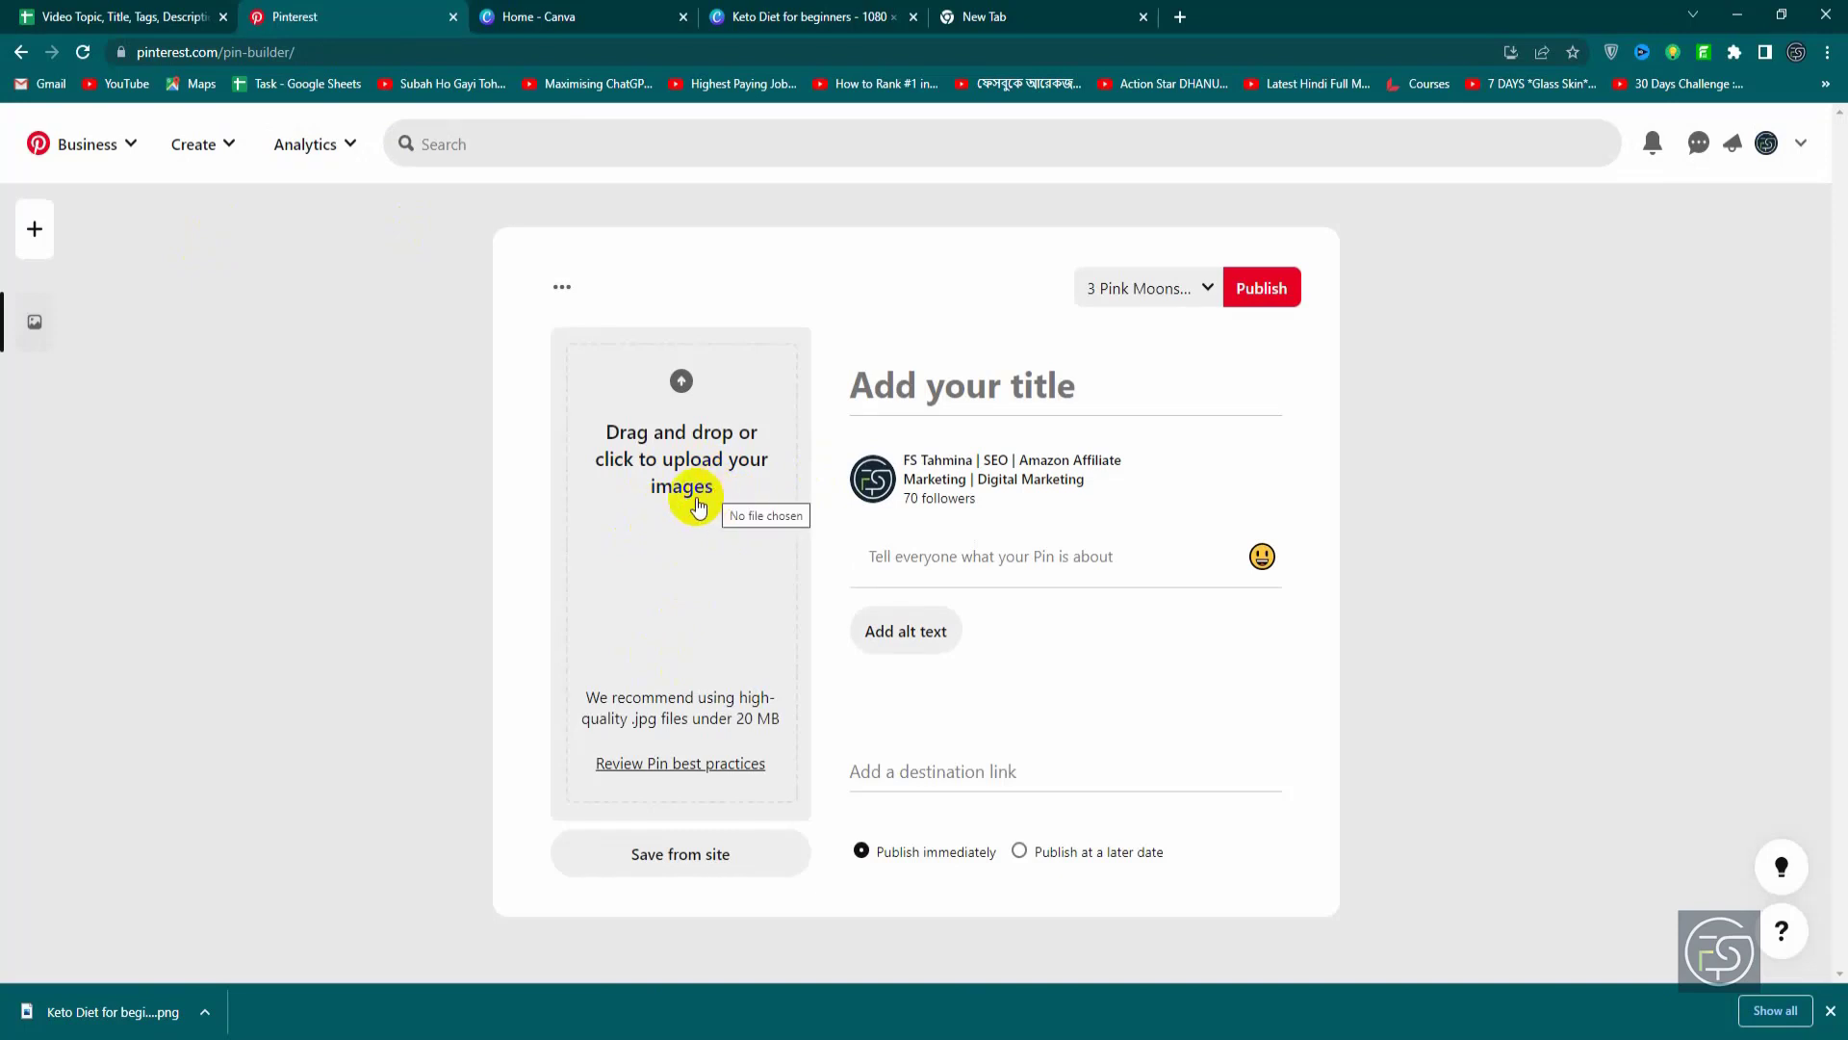
pyautogui.moveTo(145, 1011); pyautogui.dragTo(647, 541)
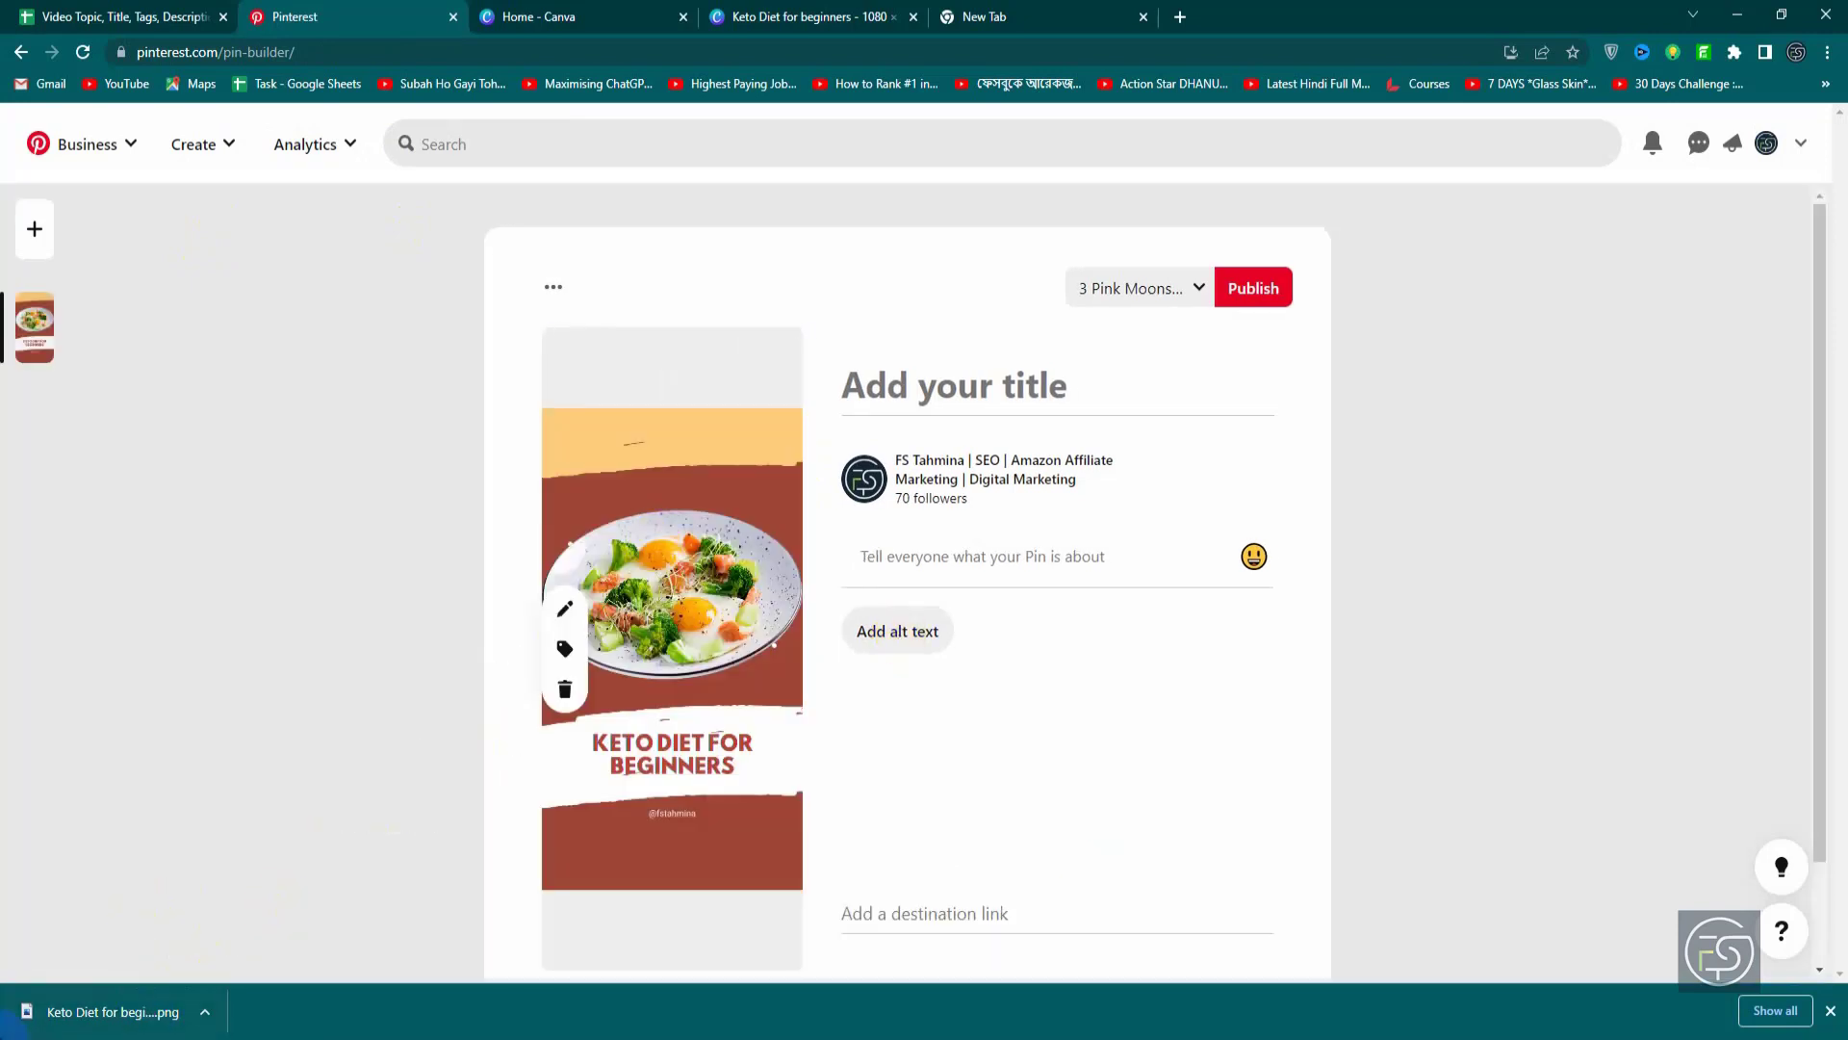
pyautogui.click(651, 467)
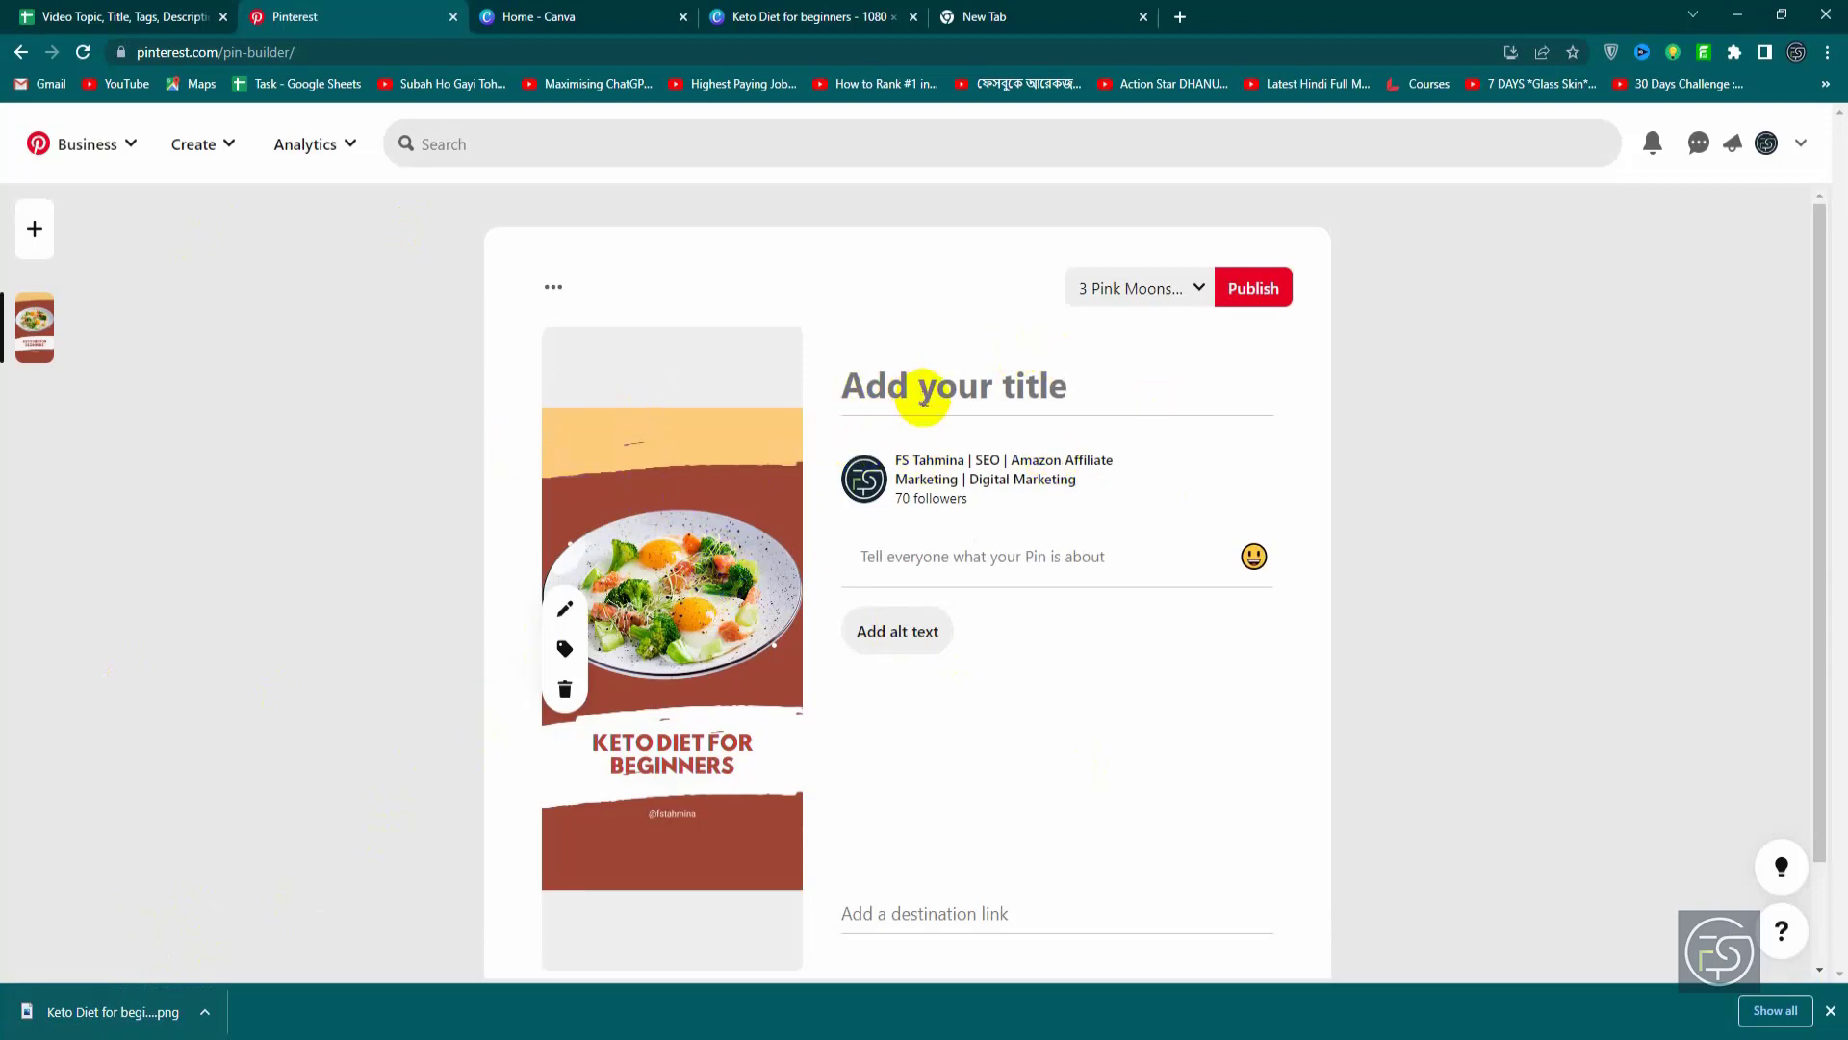
# Step: Enter "Beginners keto Diet" as the title of the new pin
pyautogui.click(924, 399)
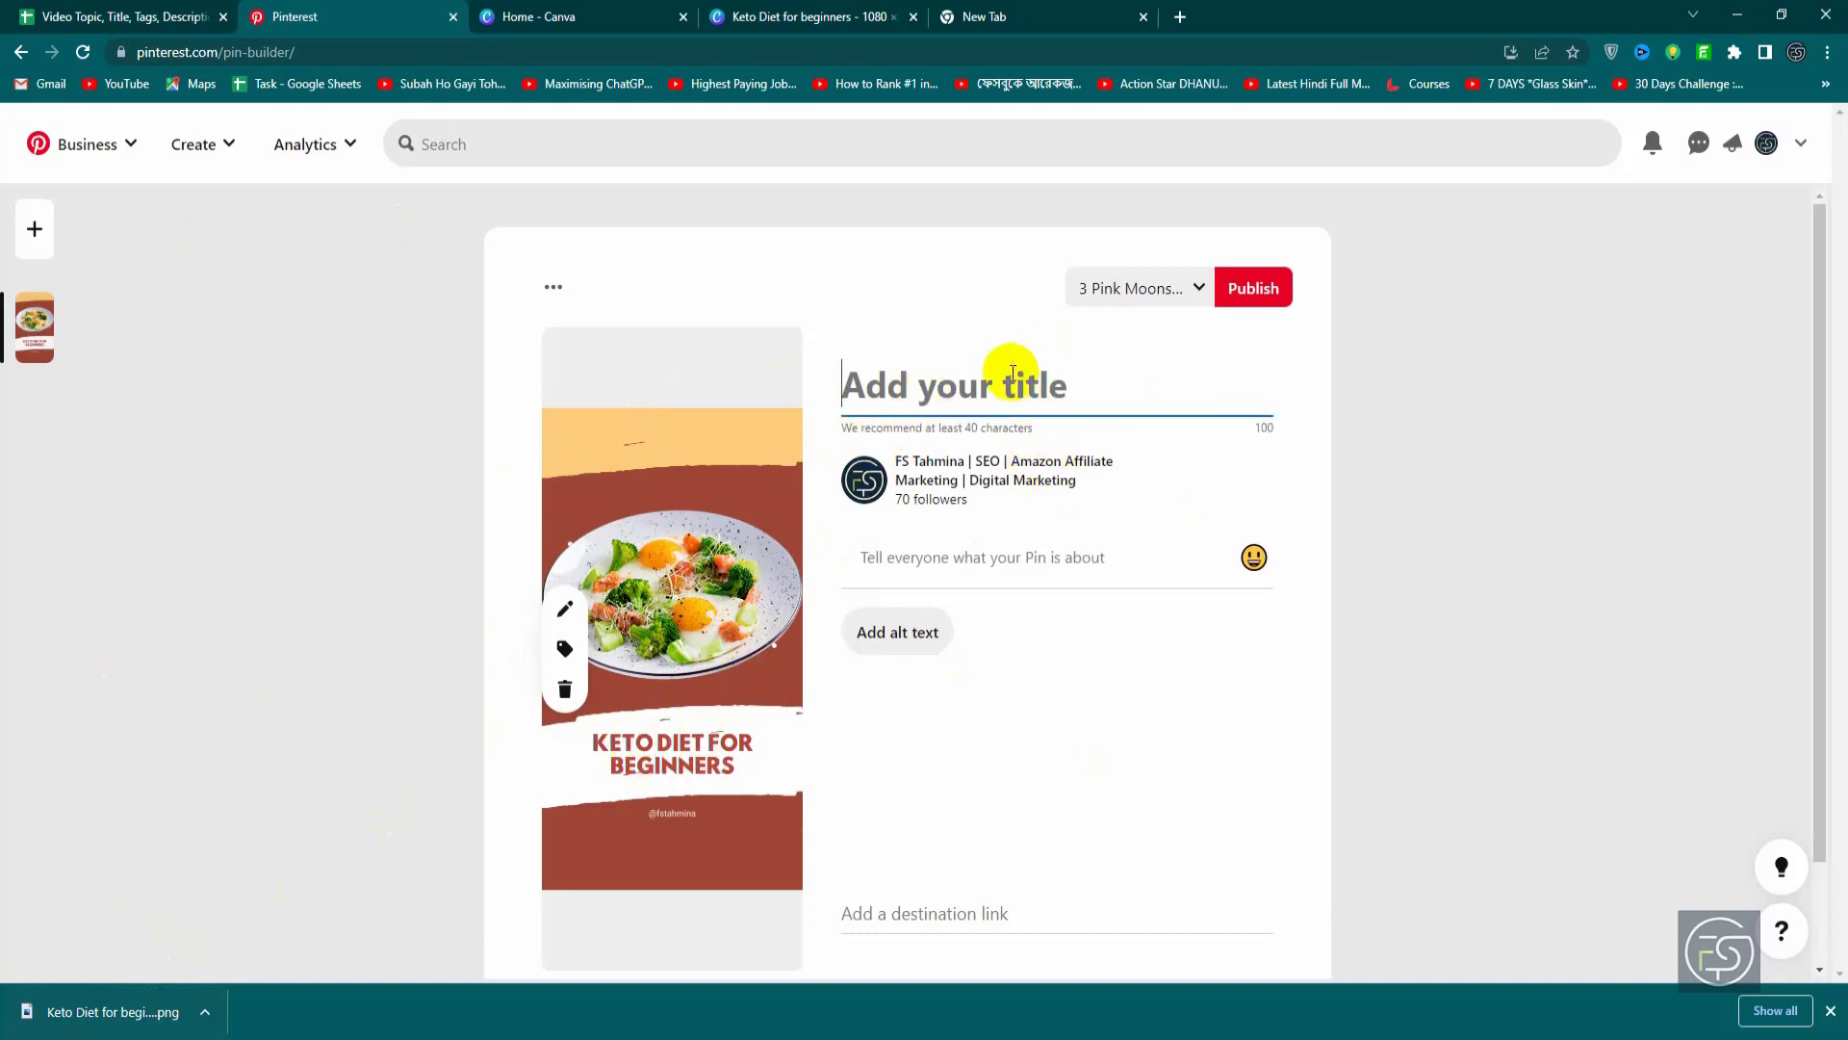
pyautogui.write('Beginners keto Diet')
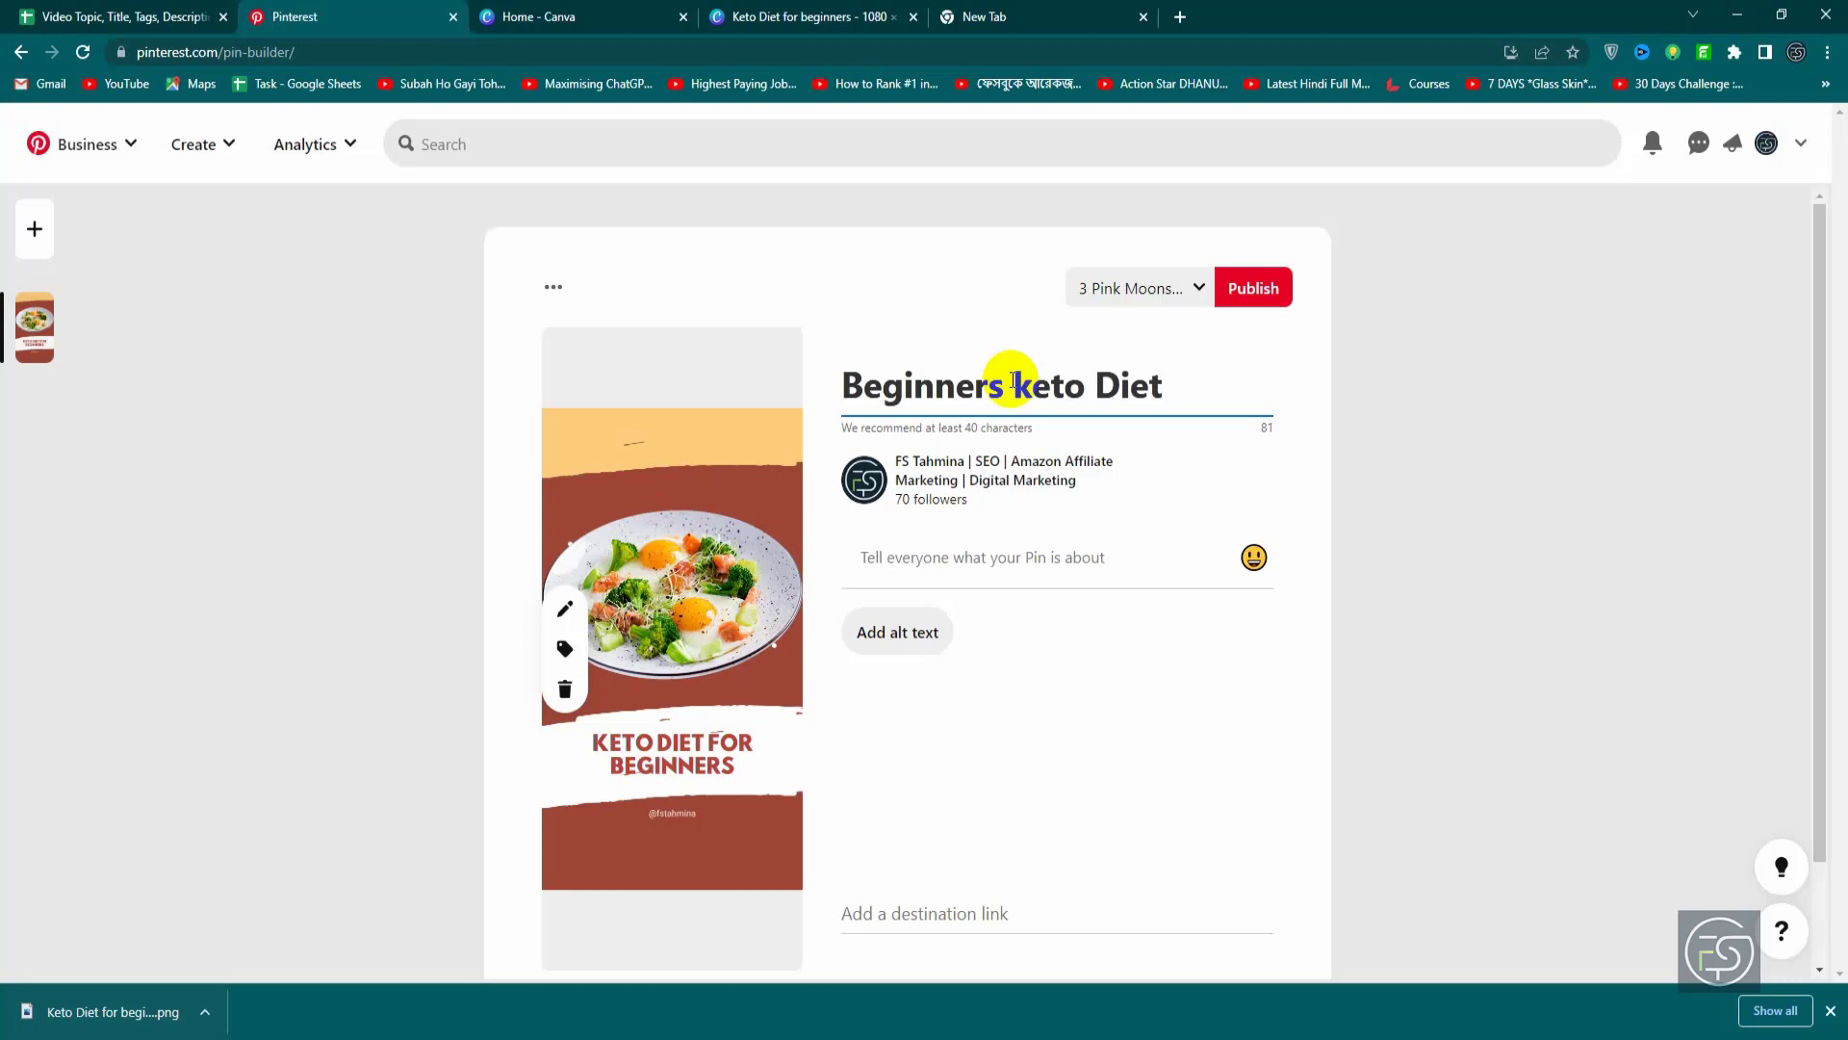
# Step: Add alt text to the pin reading "keto Diet", reusing the pin's title without the word "Beginners"
pyautogui.tripleClick(1013, 381)
pyautogui.hotkey('ctrl', 'c')
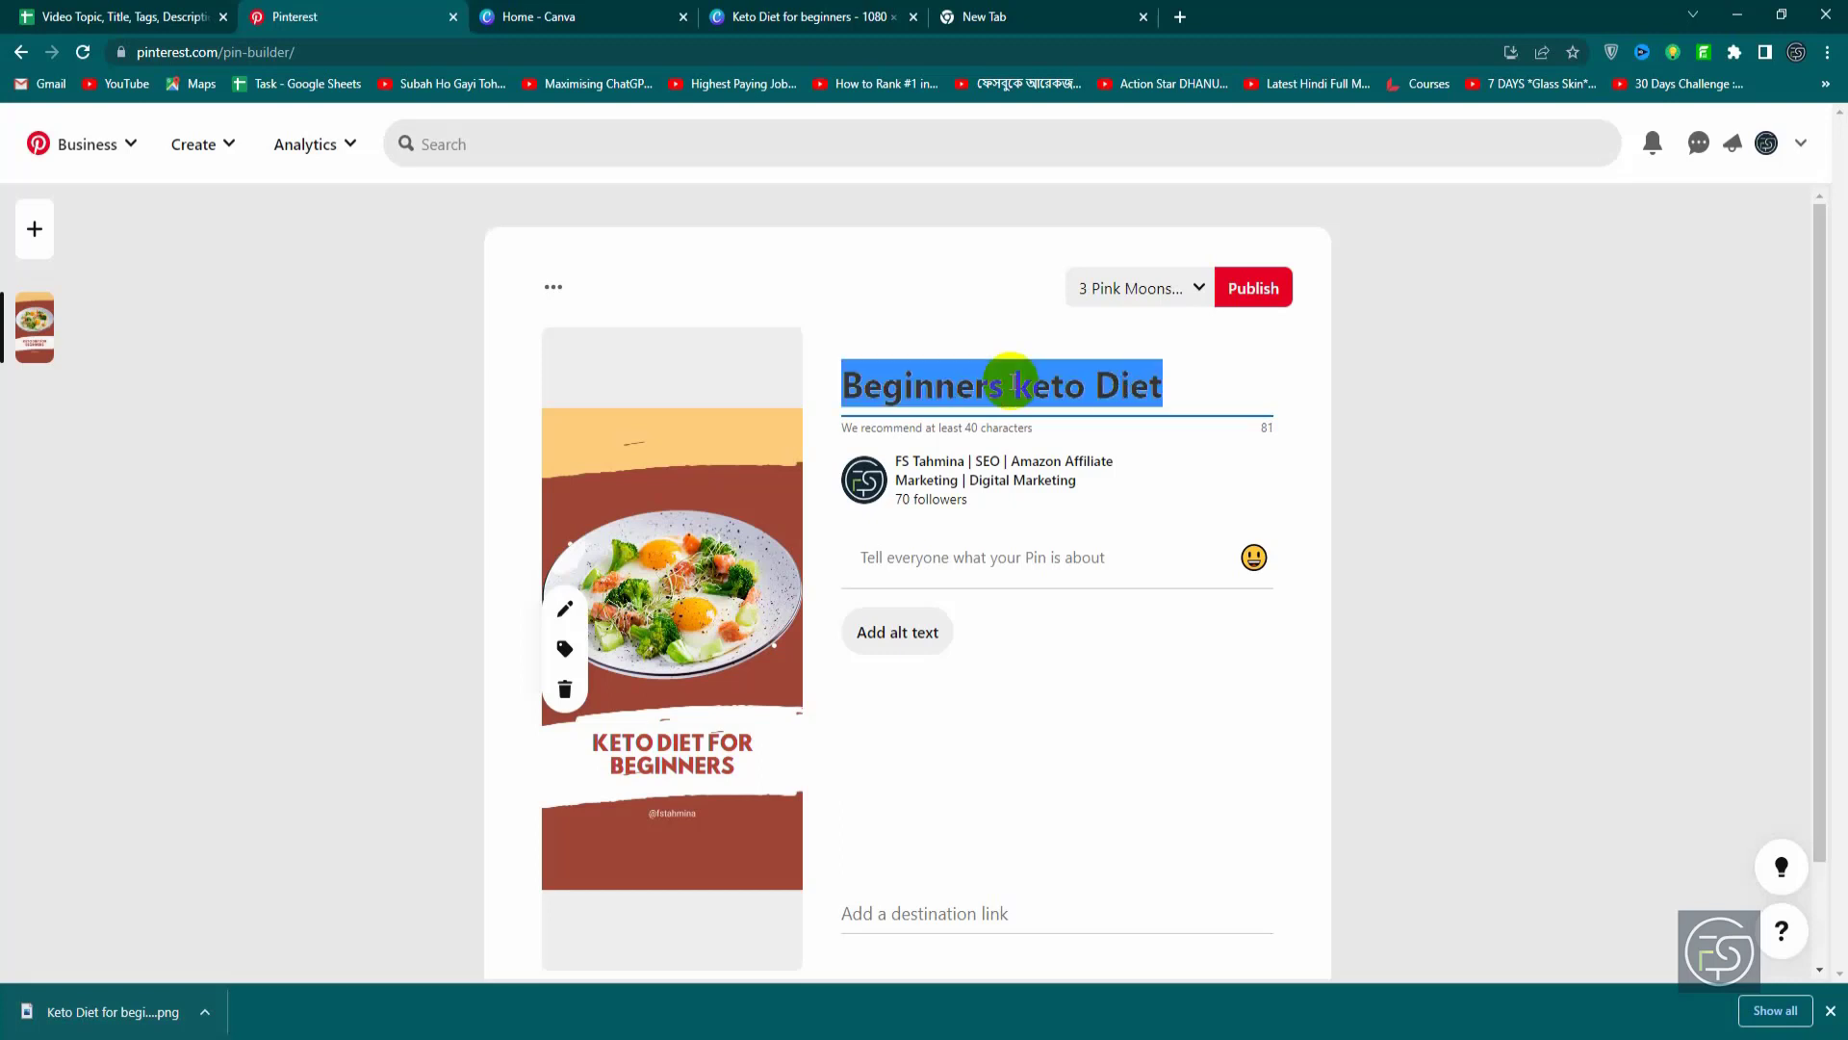
pyautogui.click(915, 650)
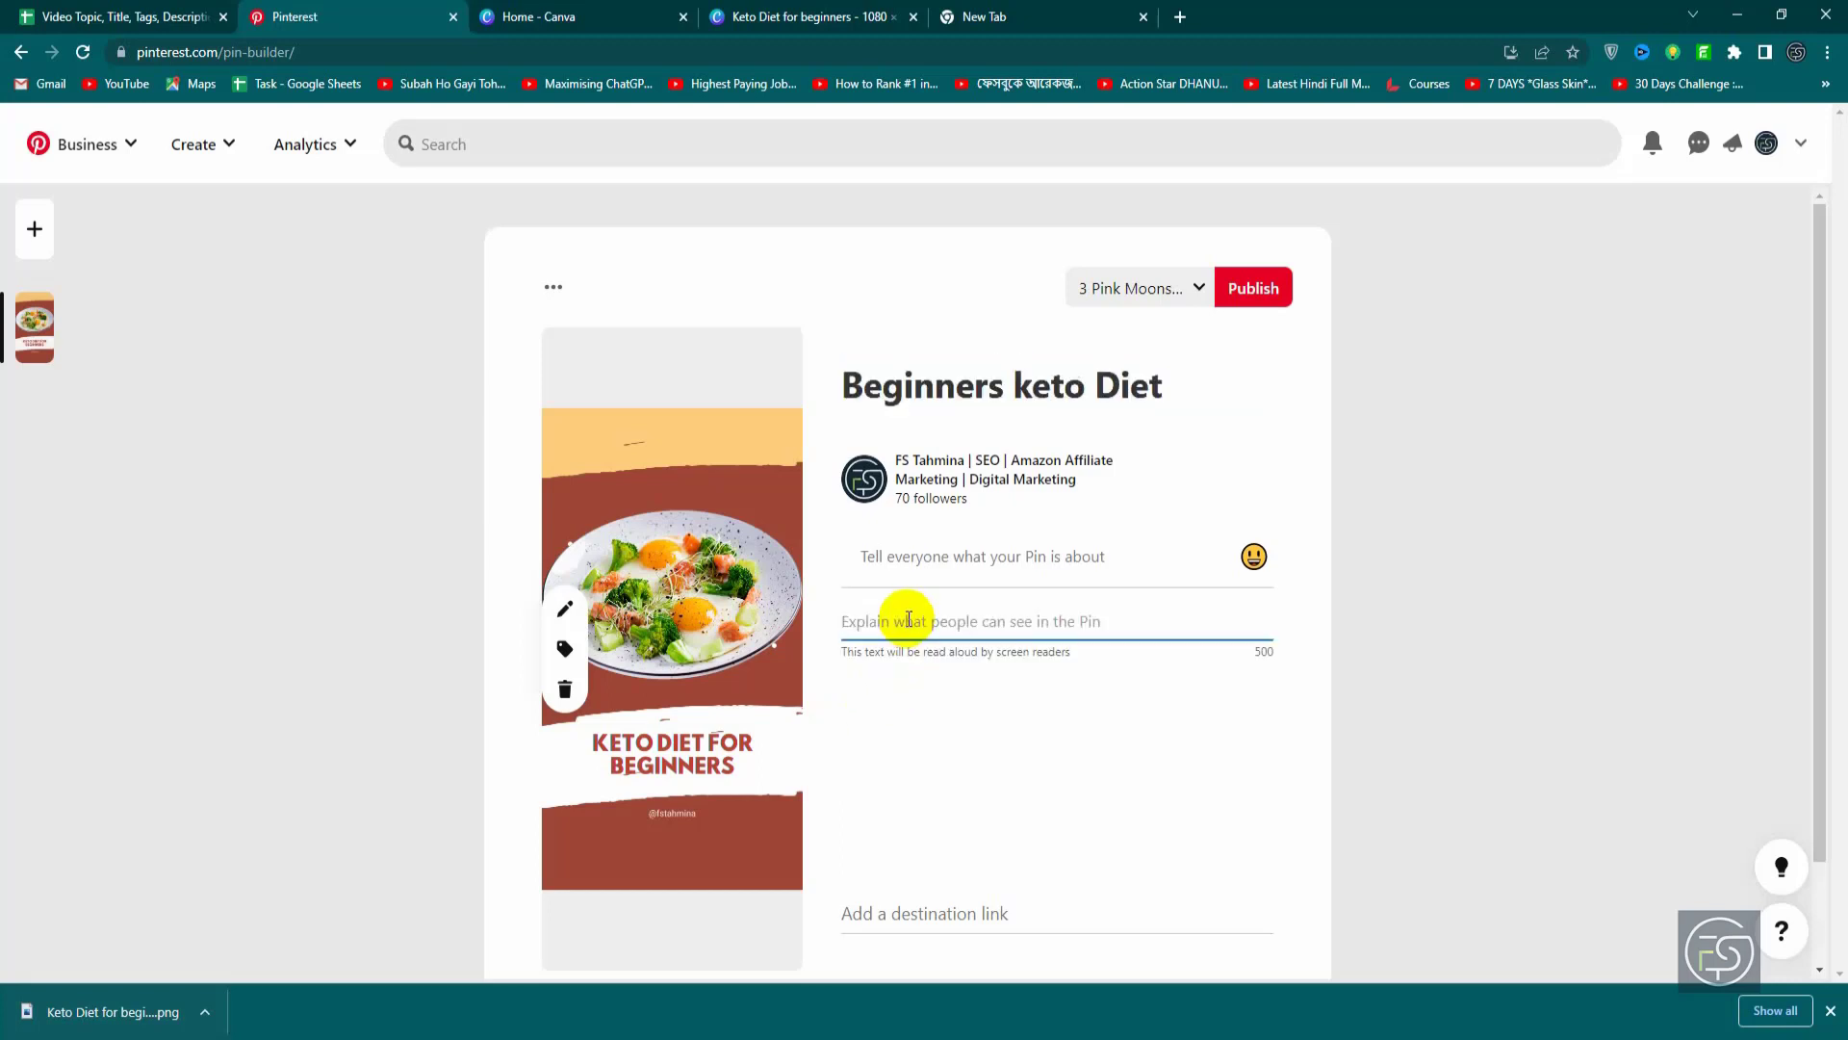
pyautogui.hotkey('ctrl', 'v')
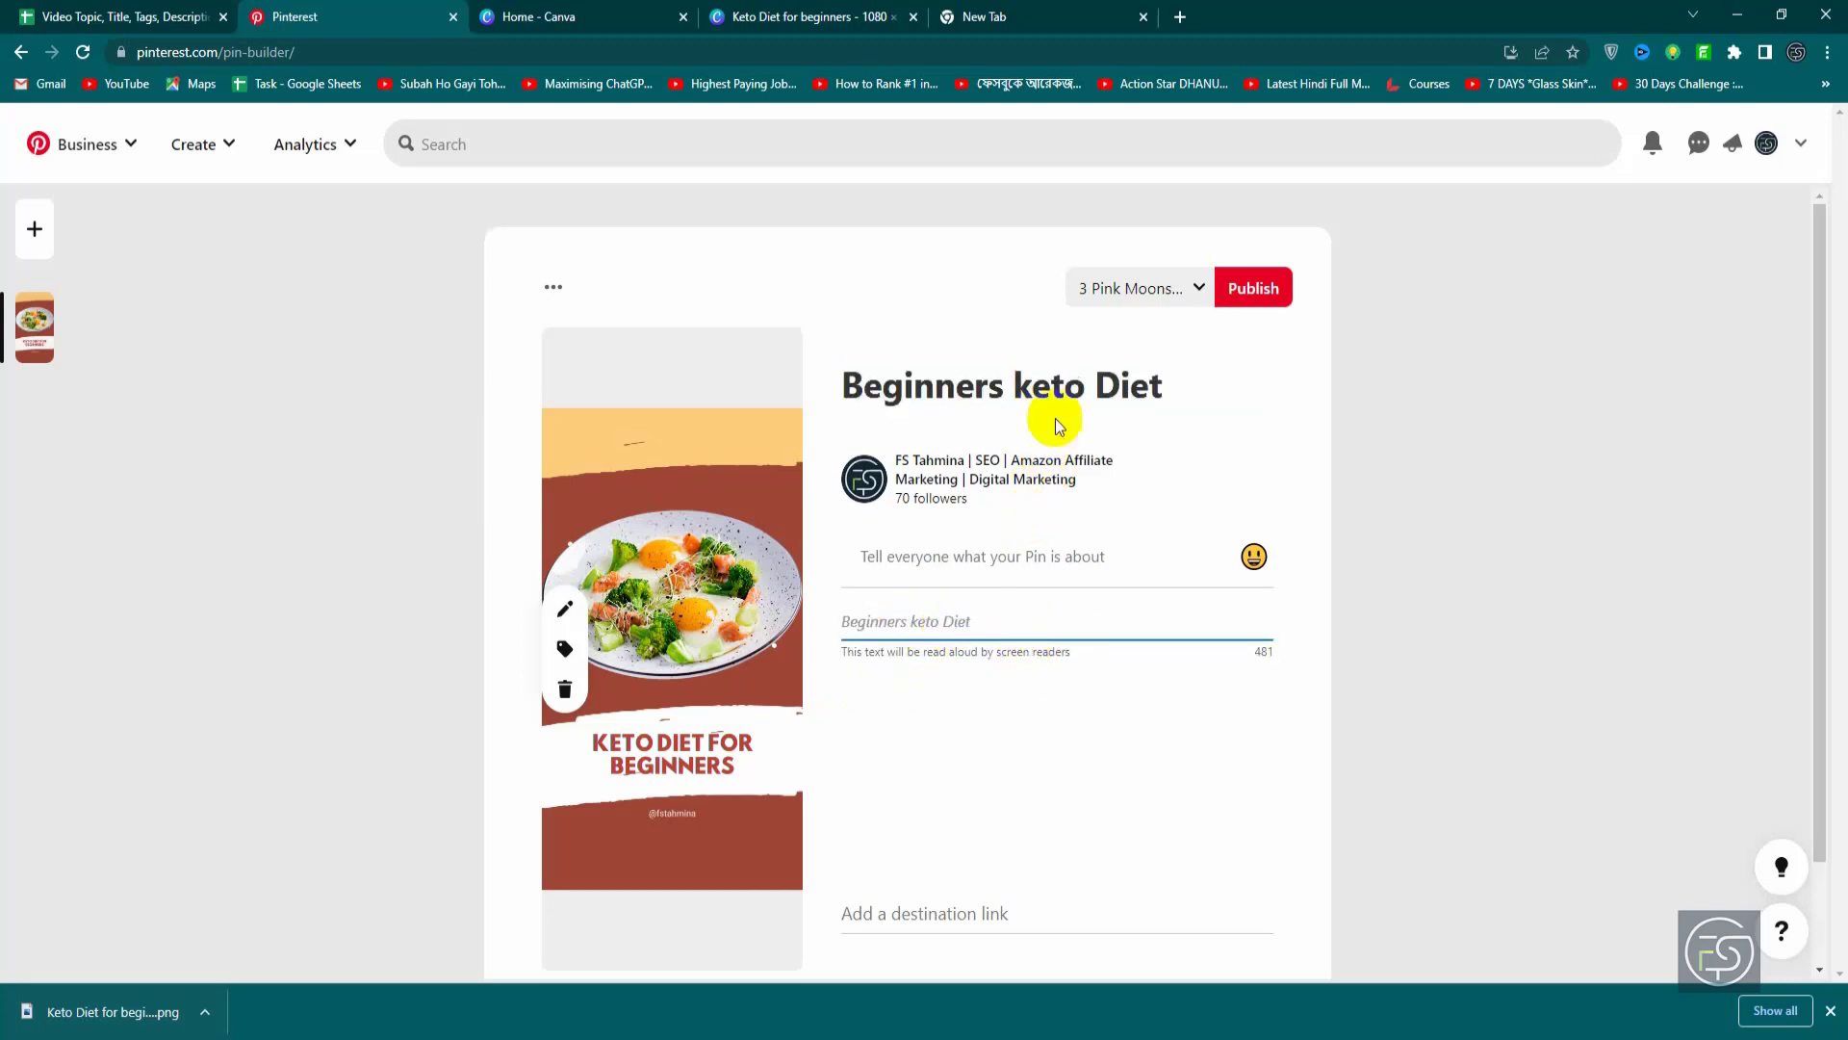
pyautogui.moveTo(910, 624); pyautogui.dragTo(826, 626)
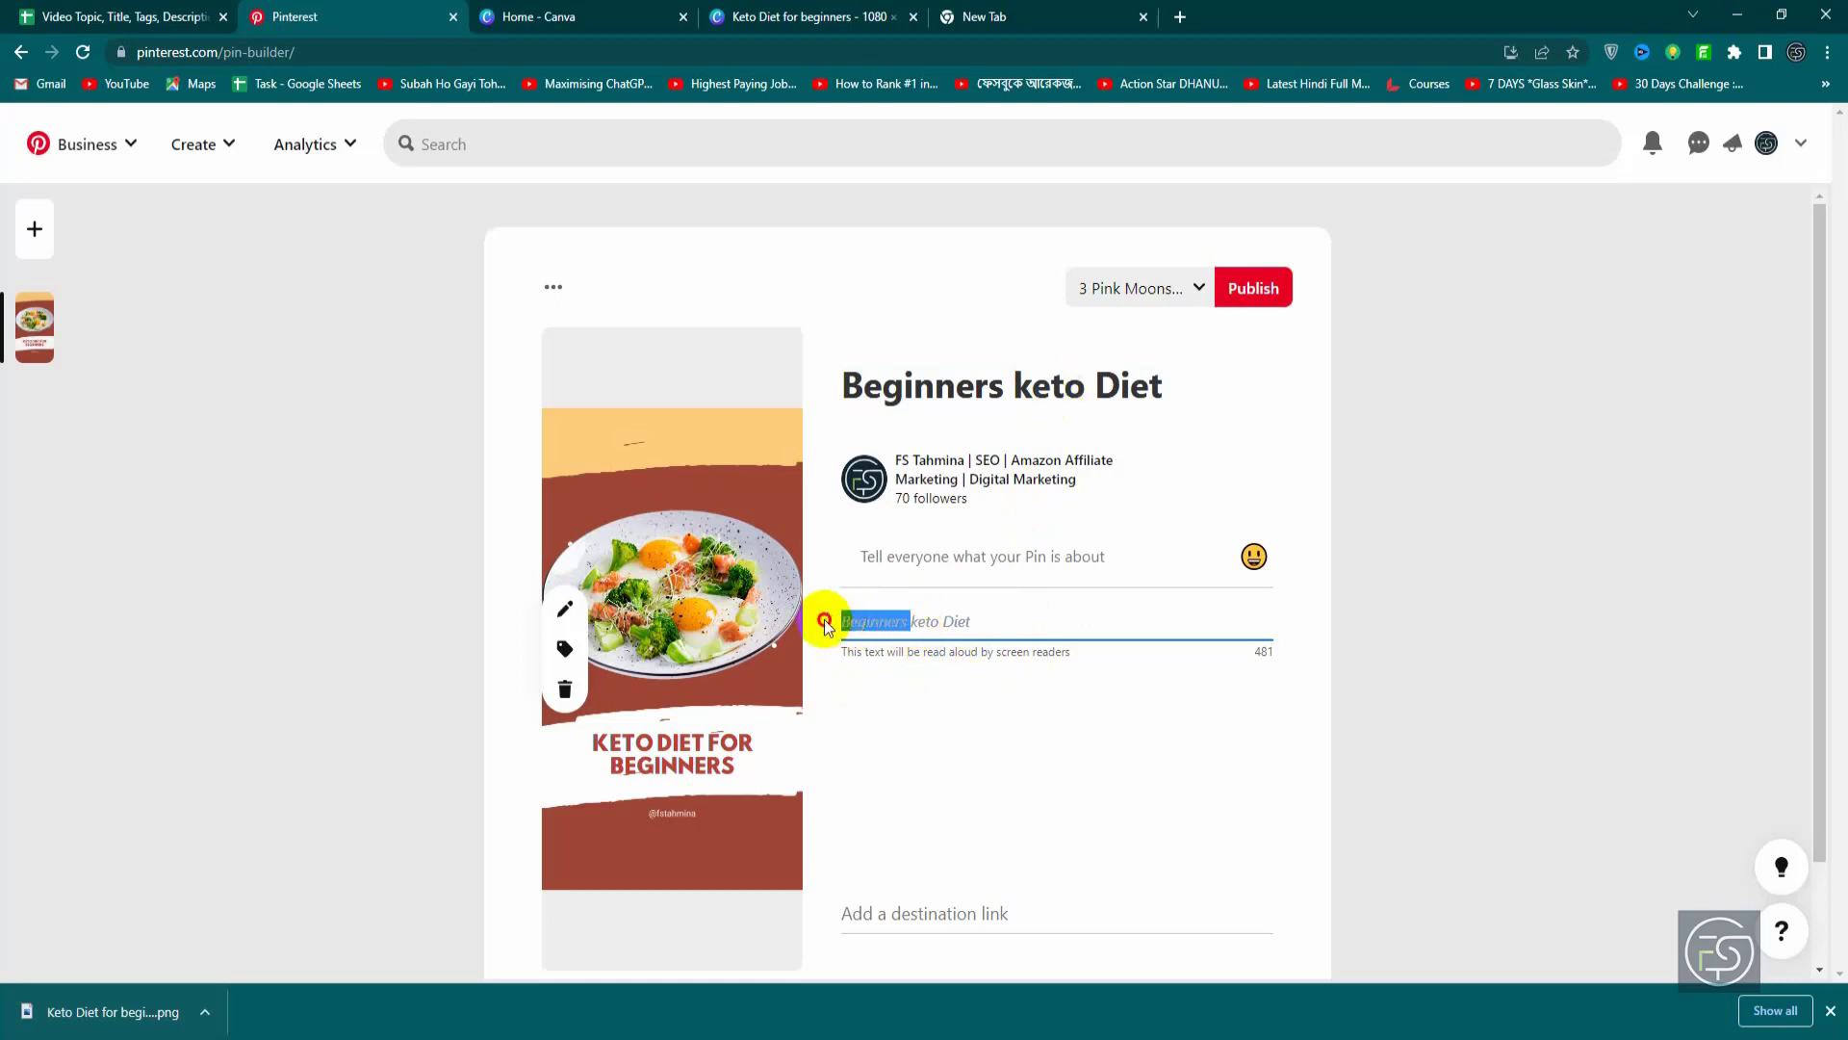
pyautogui.press('BackSpace')
pyautogui.click(1136, 813)
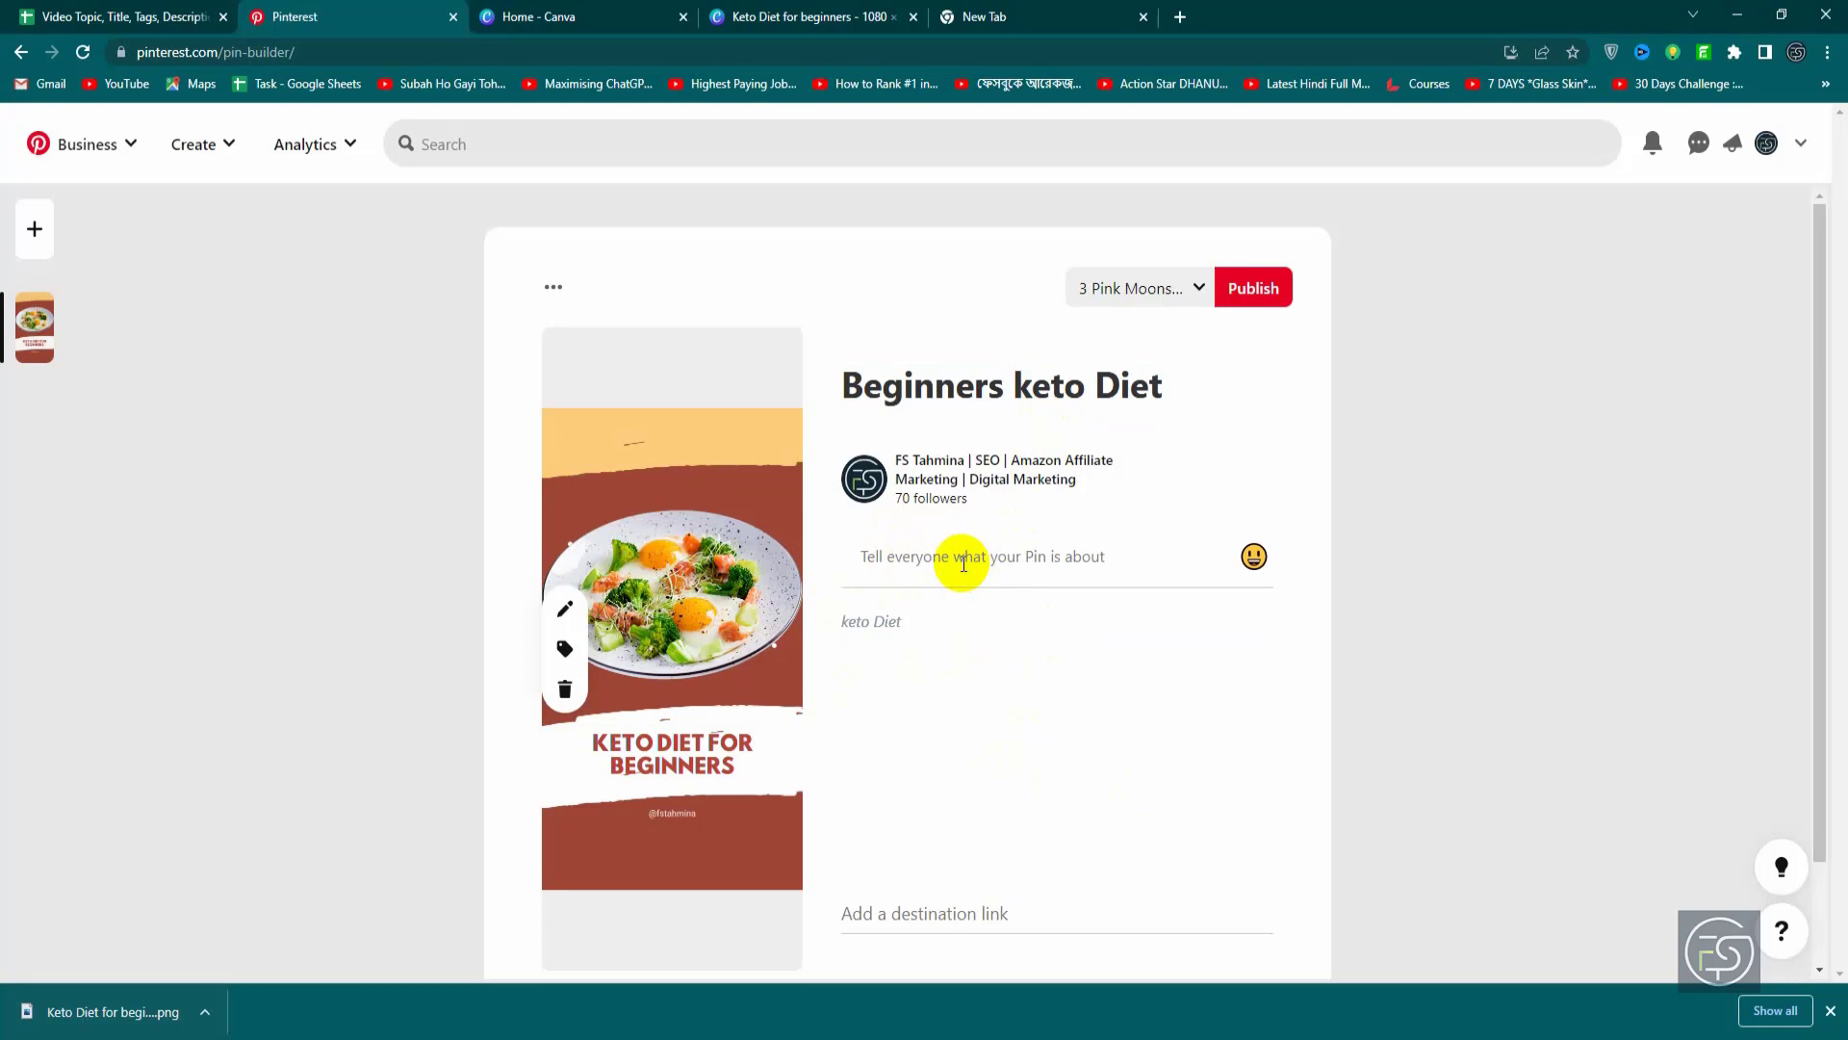
# Step: Switch to ChatGPT and begin a new prompt with "Write me", then return to Pinterest to check the pin's description field
pyautogui.click(961, 562)
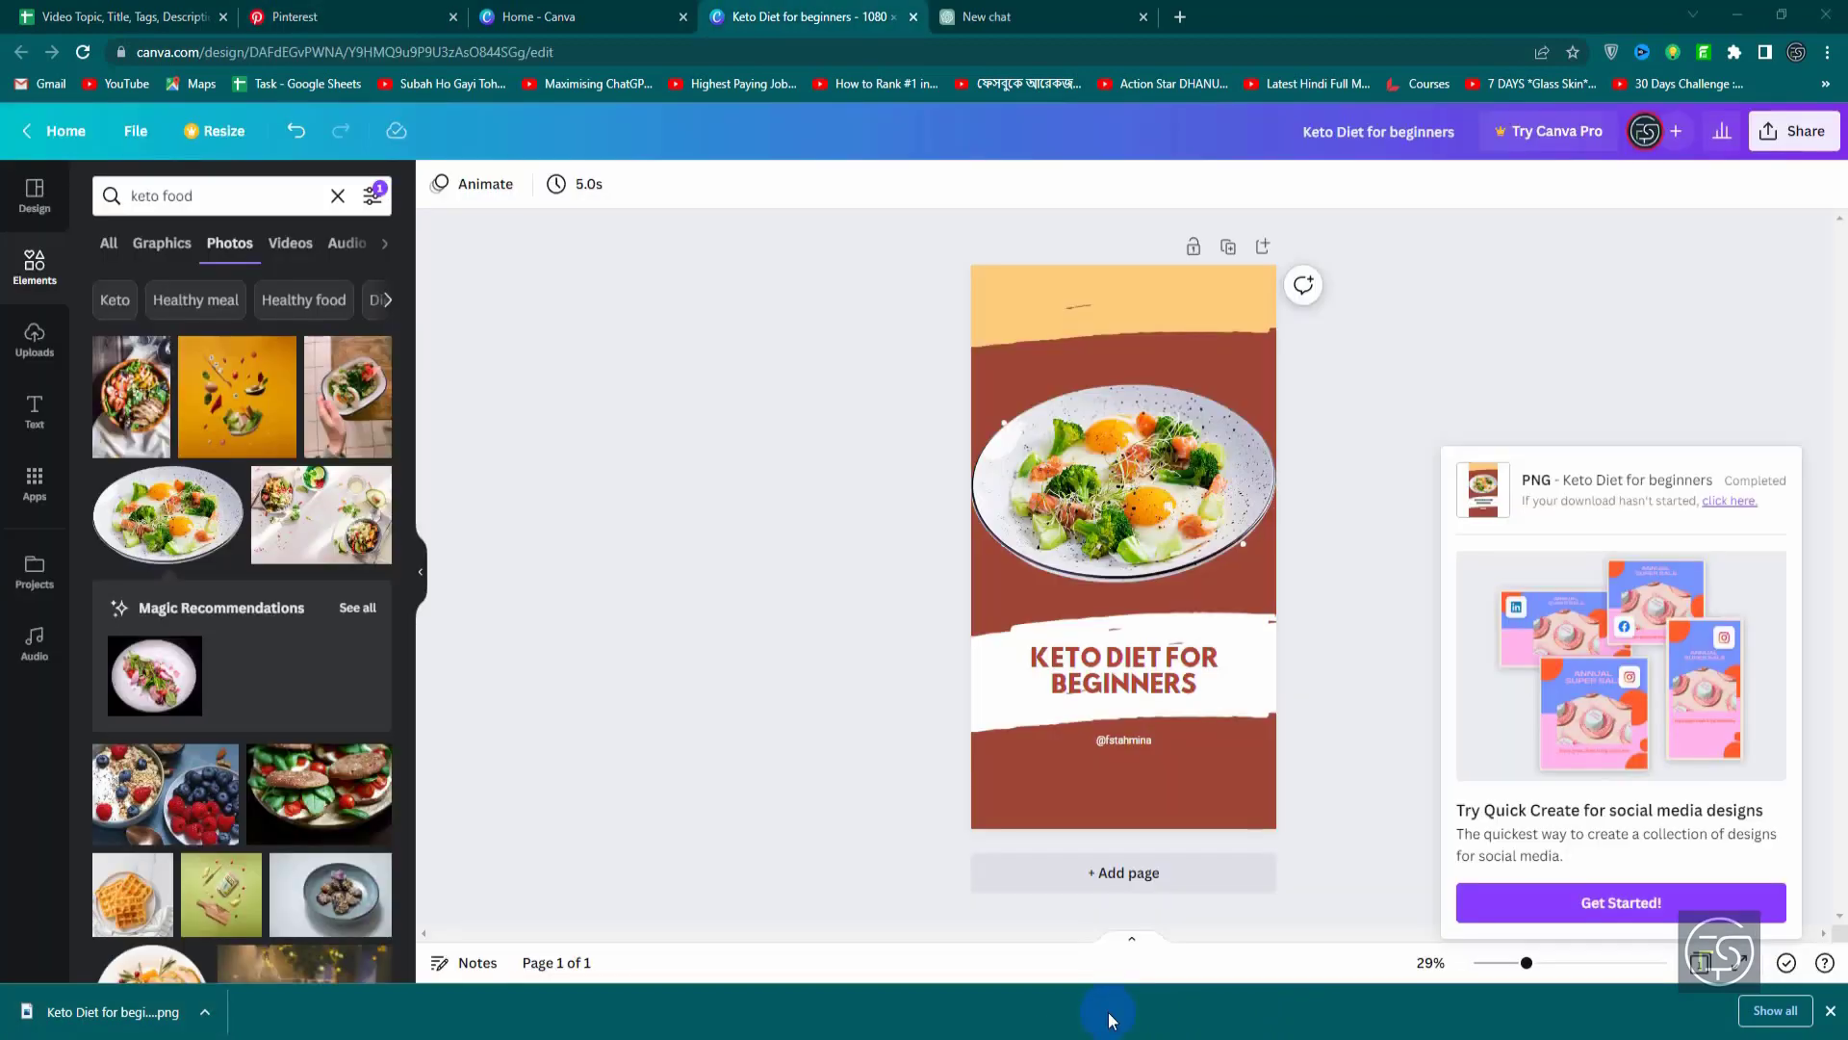
pyautogui.click(1057, 11)
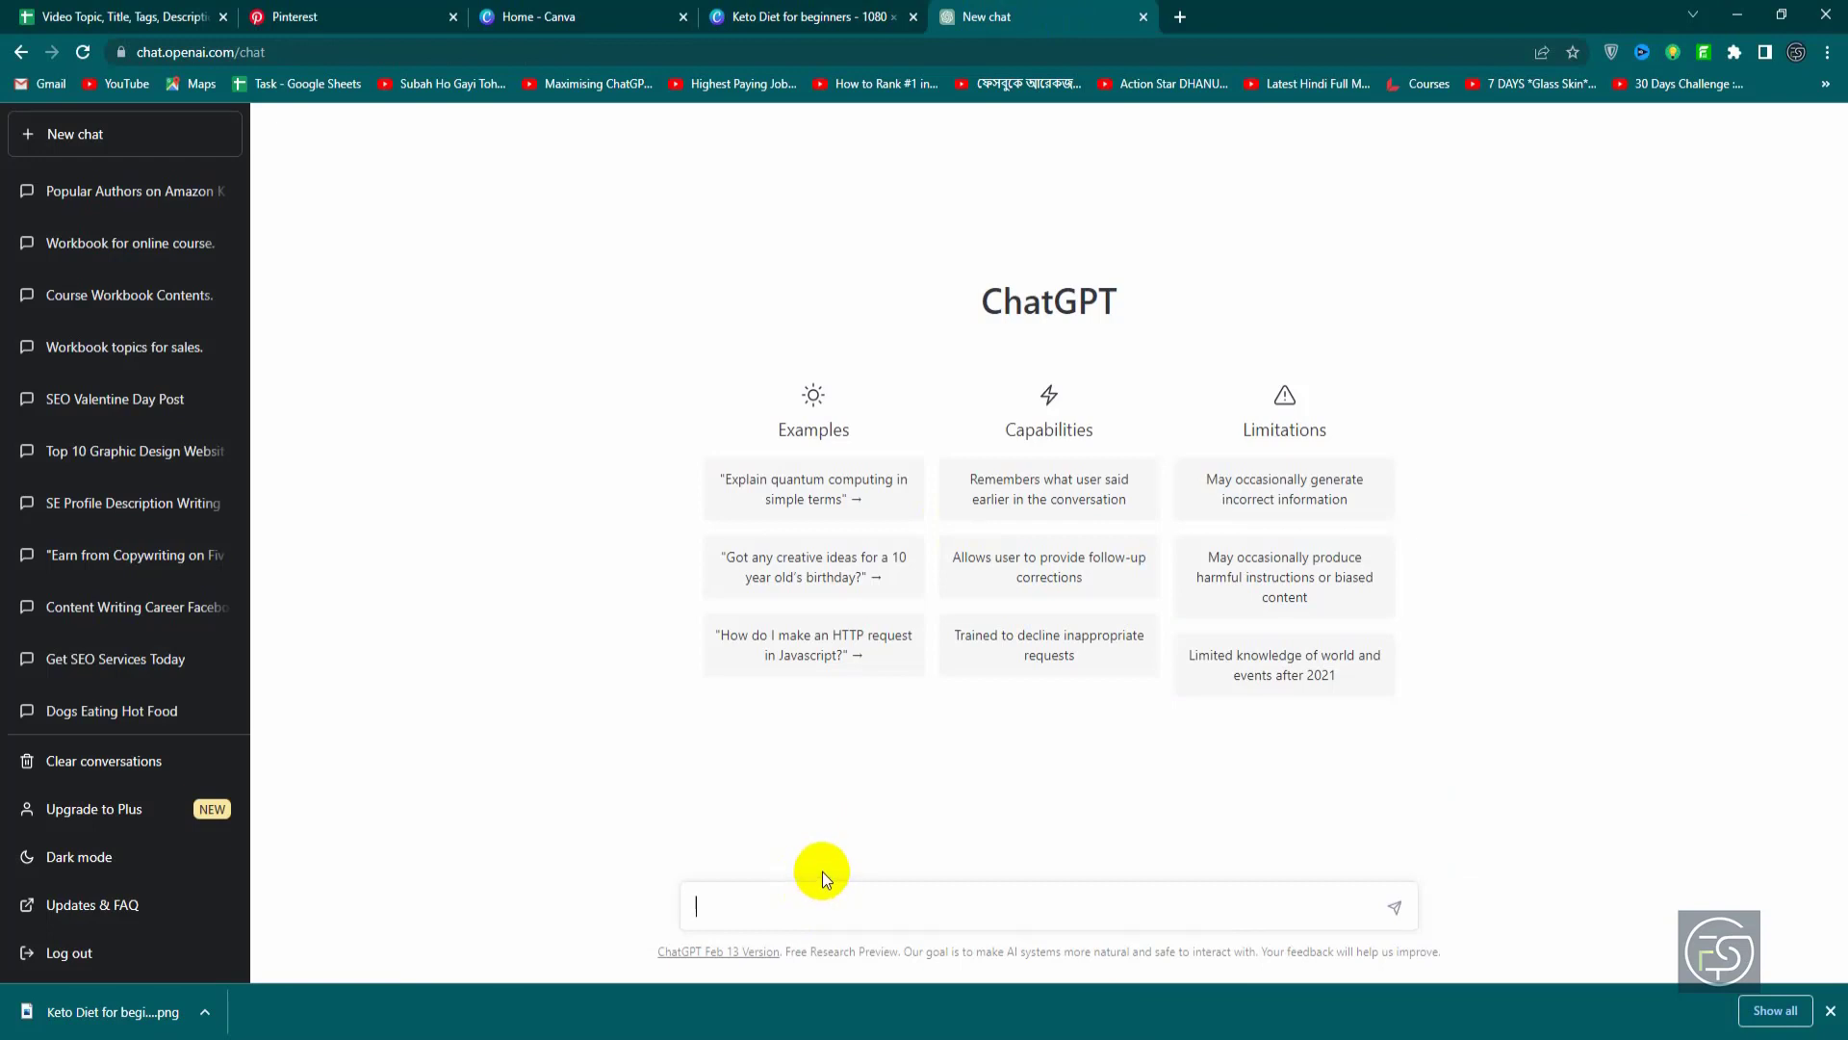
pyautogui.write('Write a')
pyautogui.press('BackSpace')
pyautogui.press('BackSpace')
pyautogui.press('BackSpace')
pyautogui.press('BackSpace')
pyautogui.press('BackSpace')
pyautogui.write('ite me')
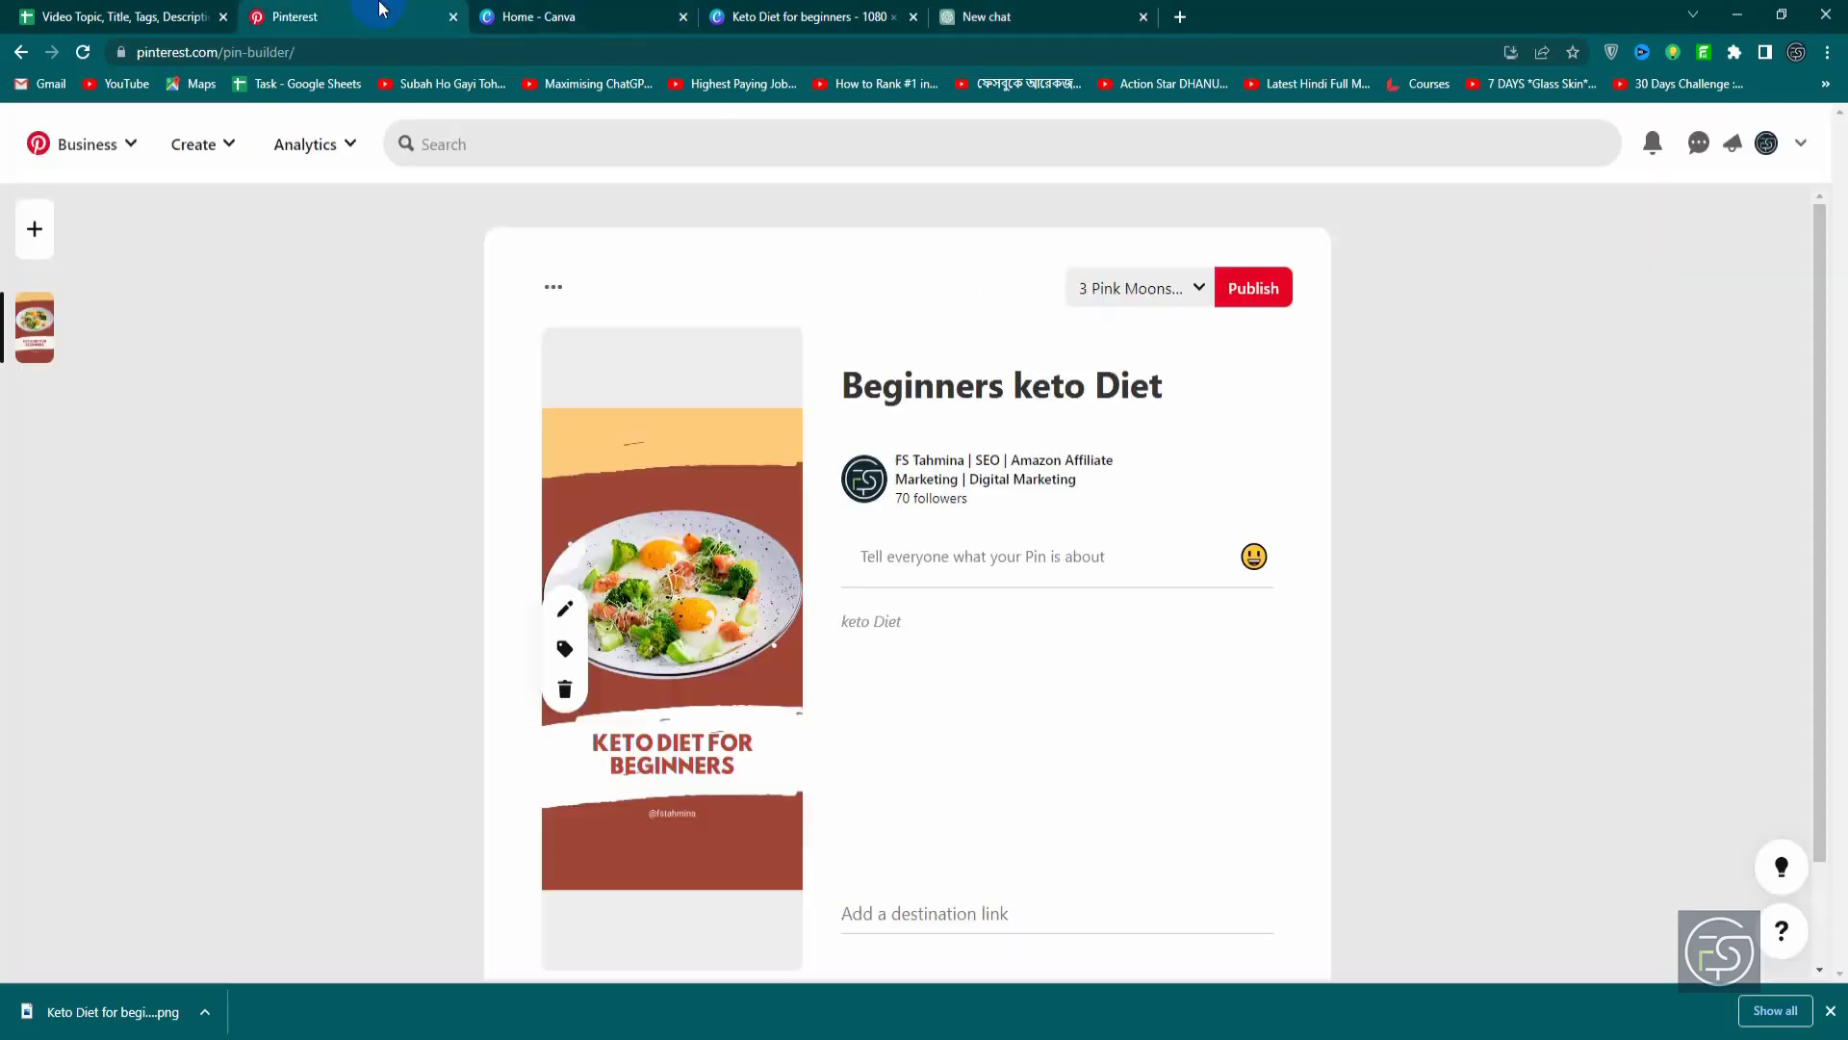
pyautogui.click(371, 17)
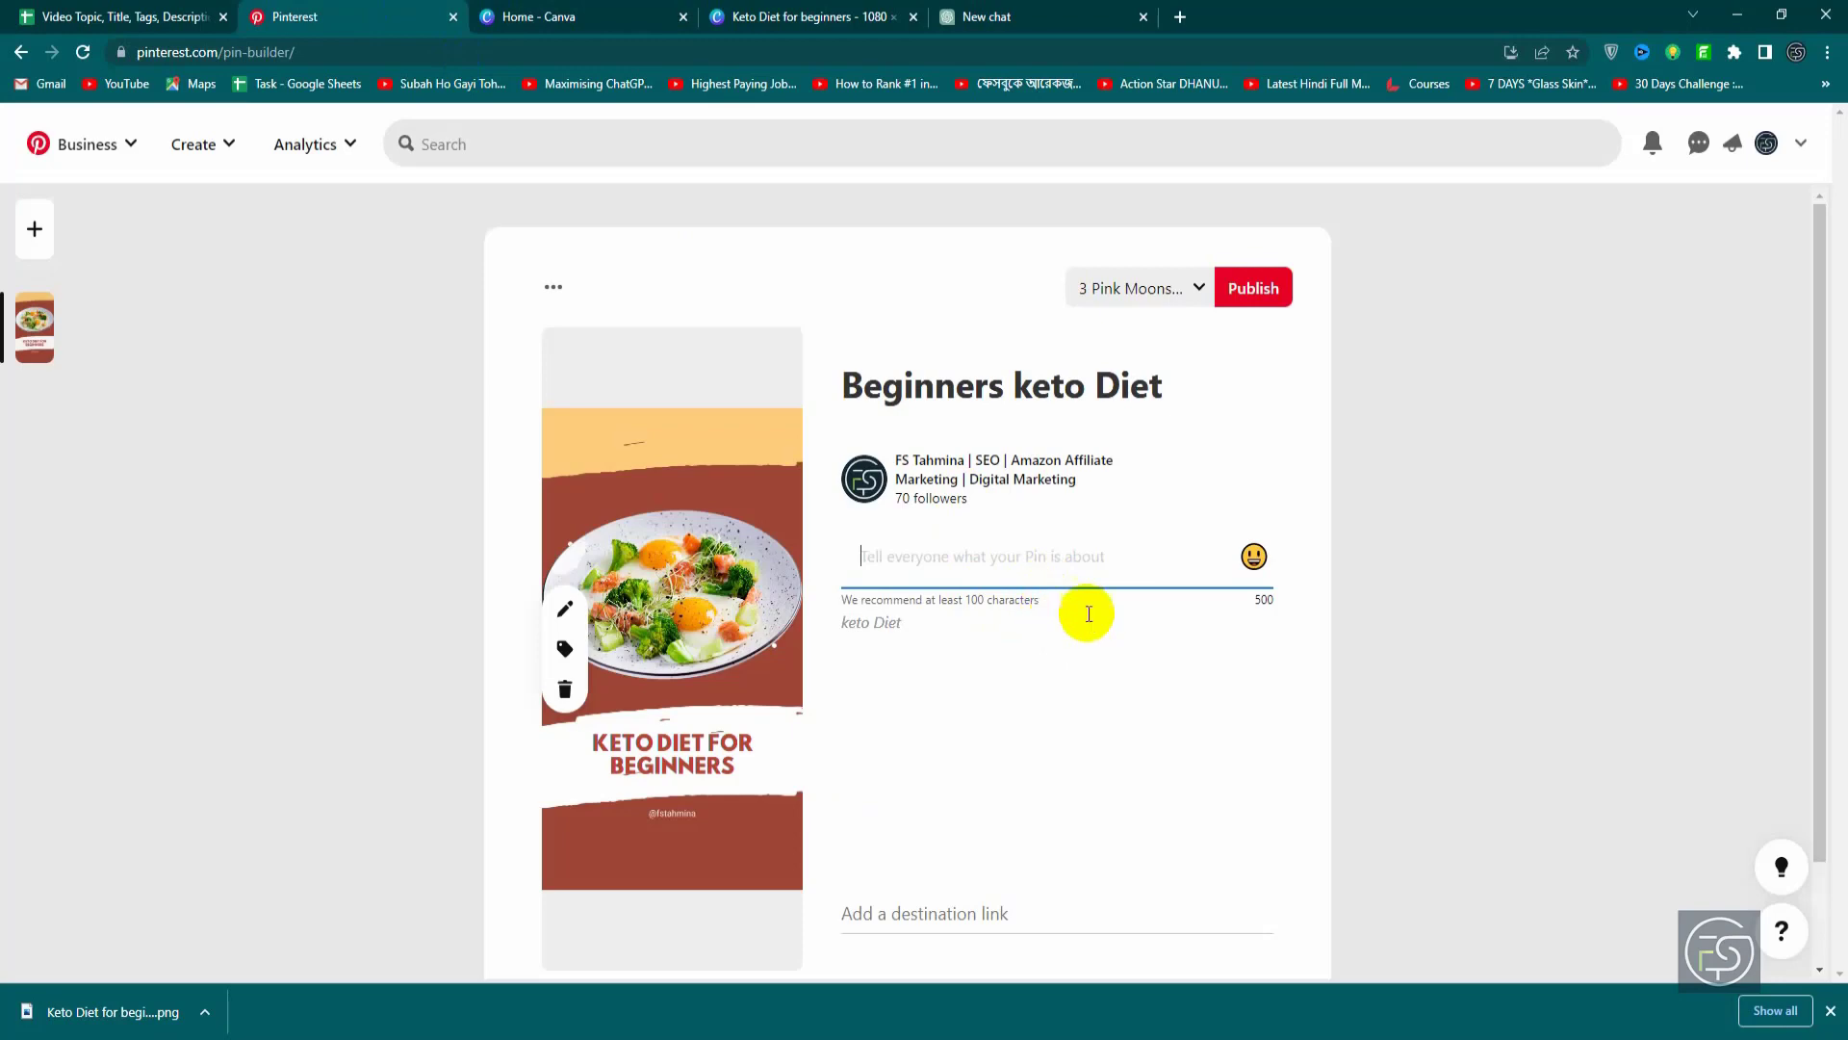
pyautogui.click(1254, 601)
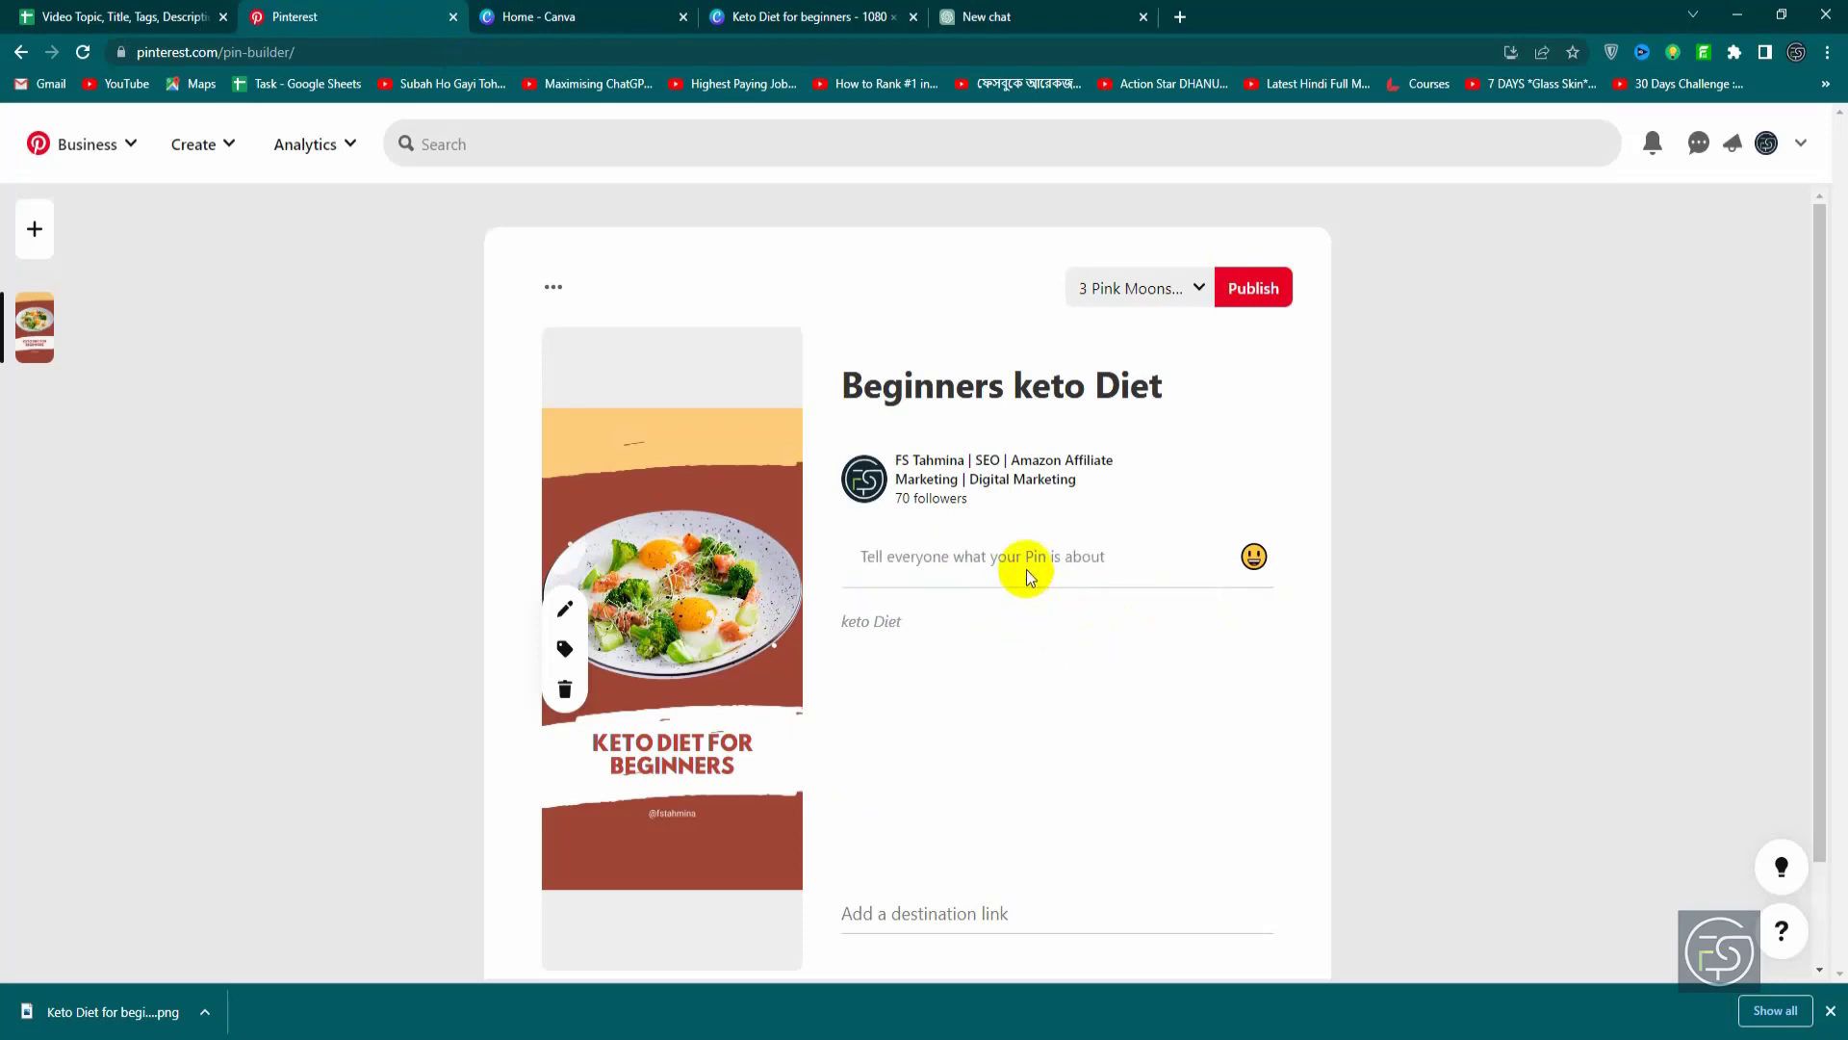